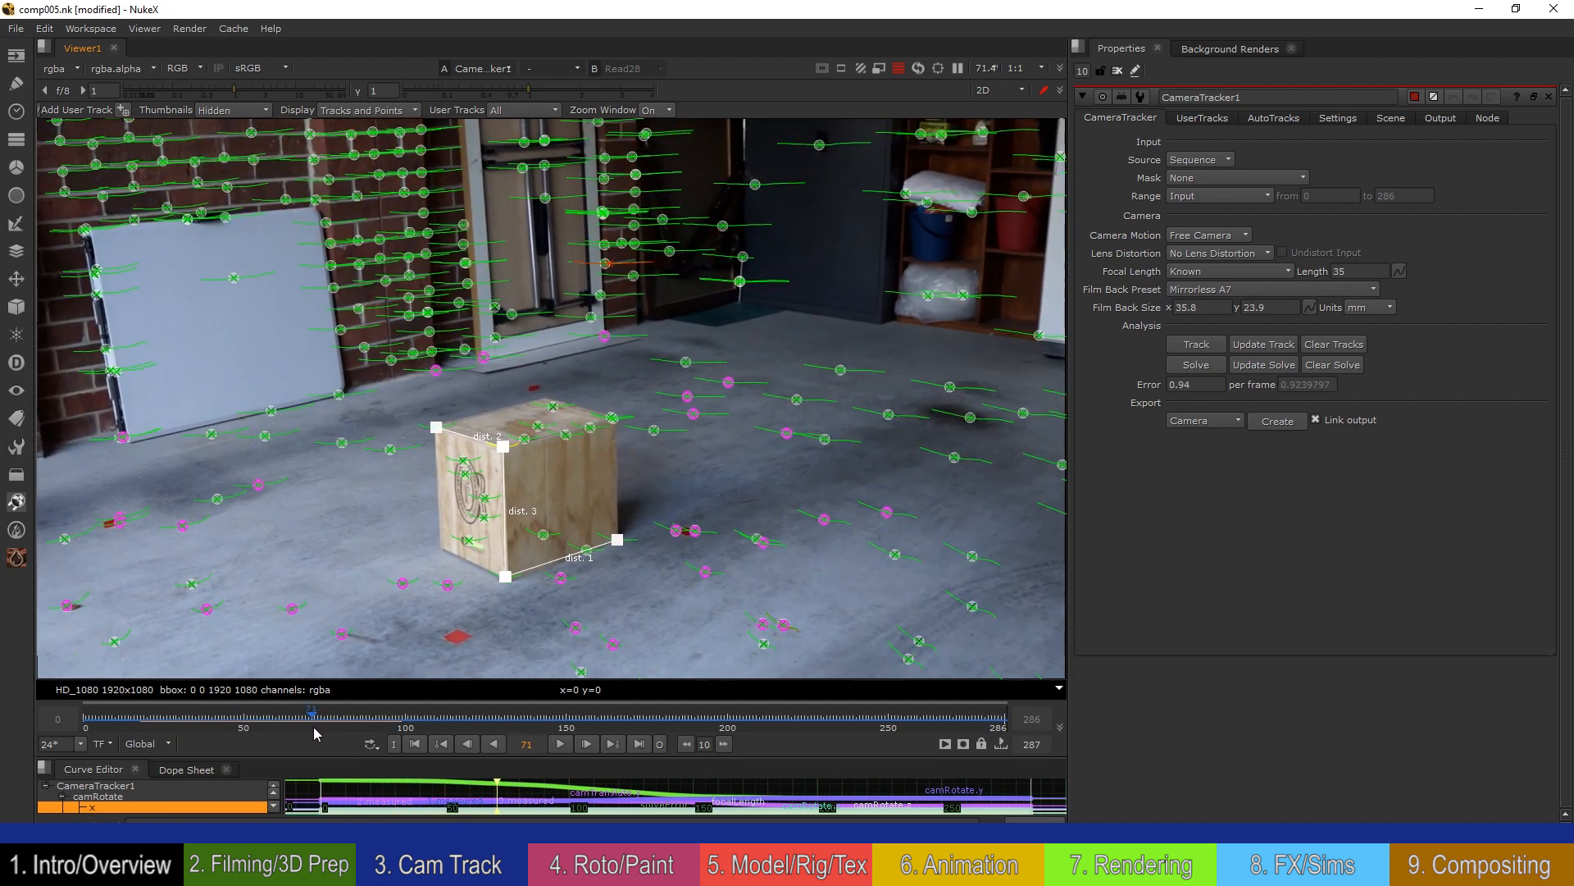
Step: Review the CameraTracker's scale constraints and examine the tracked garage point cloud from several angles in 3D
{"action": "left_click", "coordinate": [1391, 119]}
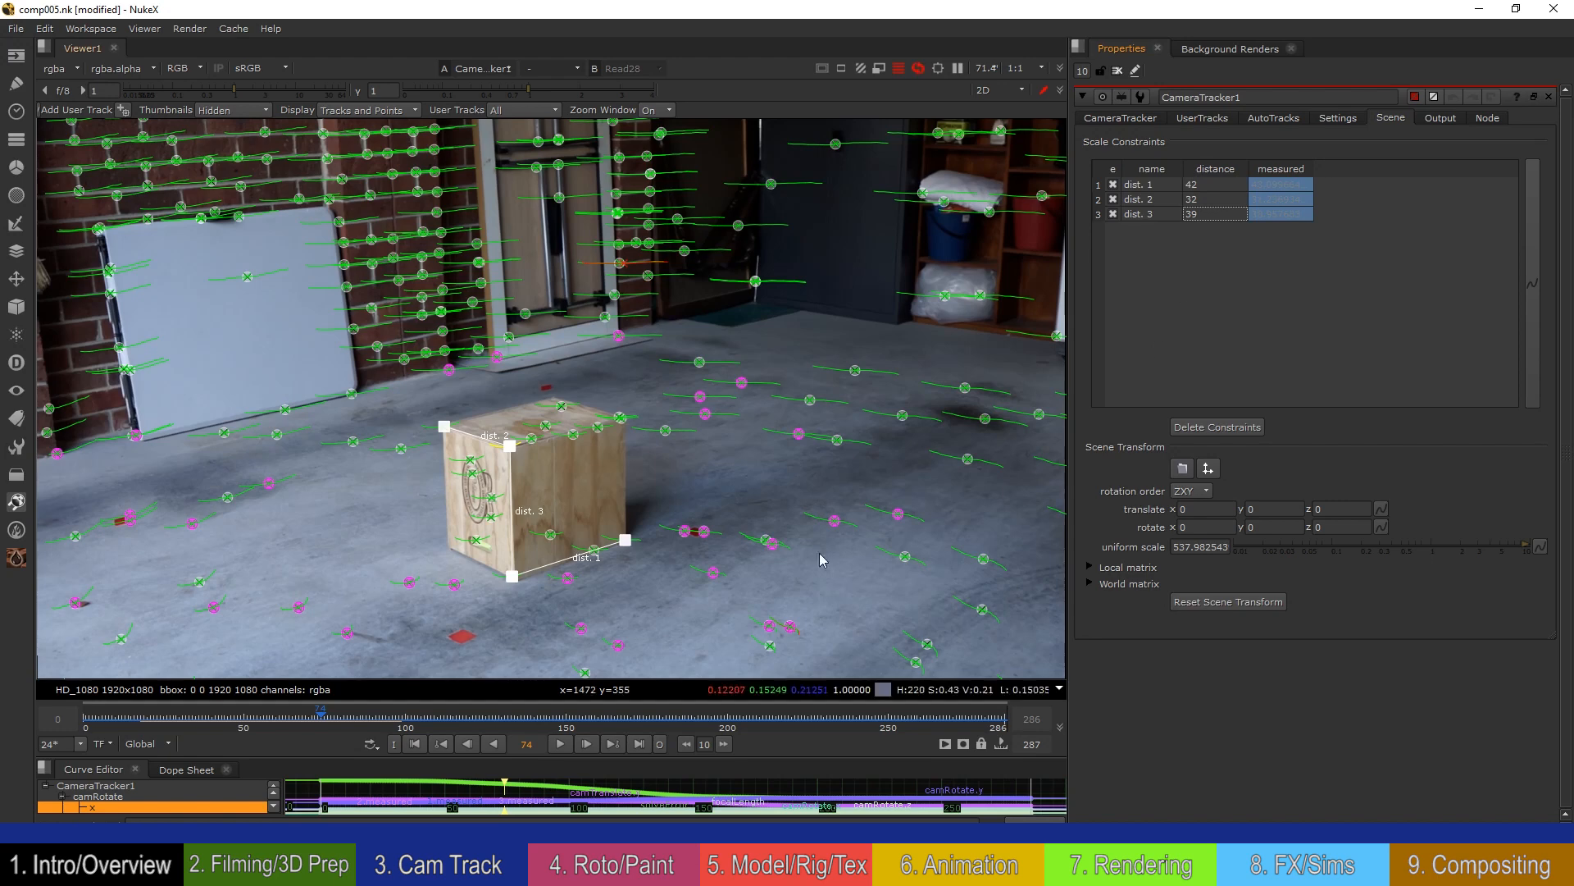
{"action": "key", "text": "Tab"}
{"action": "left_click_drag", "start_coordinate": [771, 393], "coordinate": [514, 465], "text": "ctrl"}
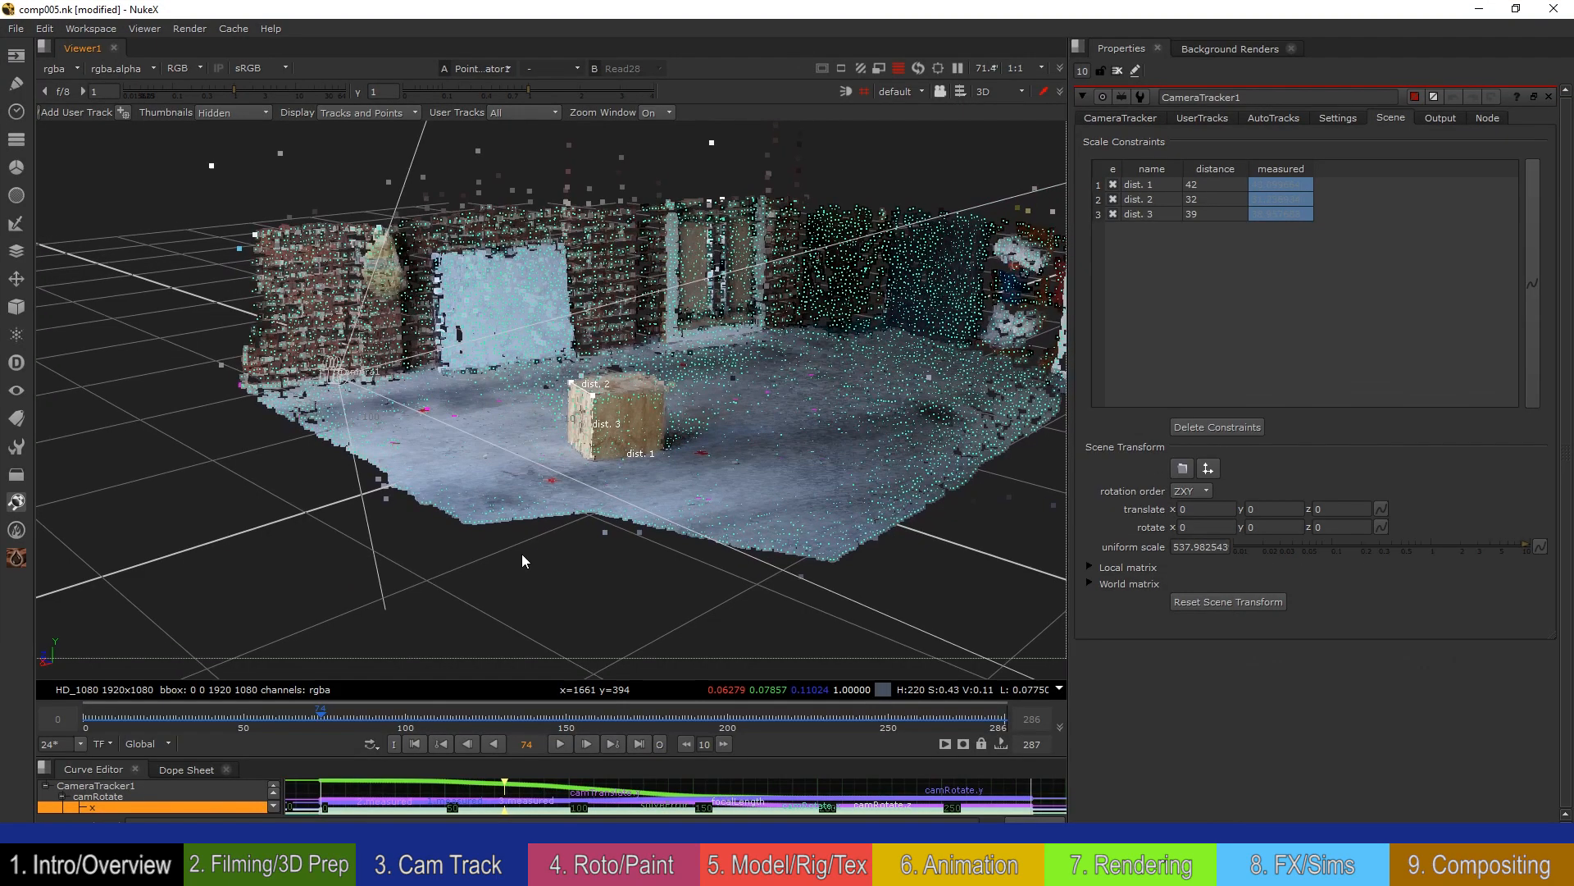
{"action": "left_click_drag", "start_coordinate": [521, 553], "coordinate": [761, 519], "text": "ctrl"}
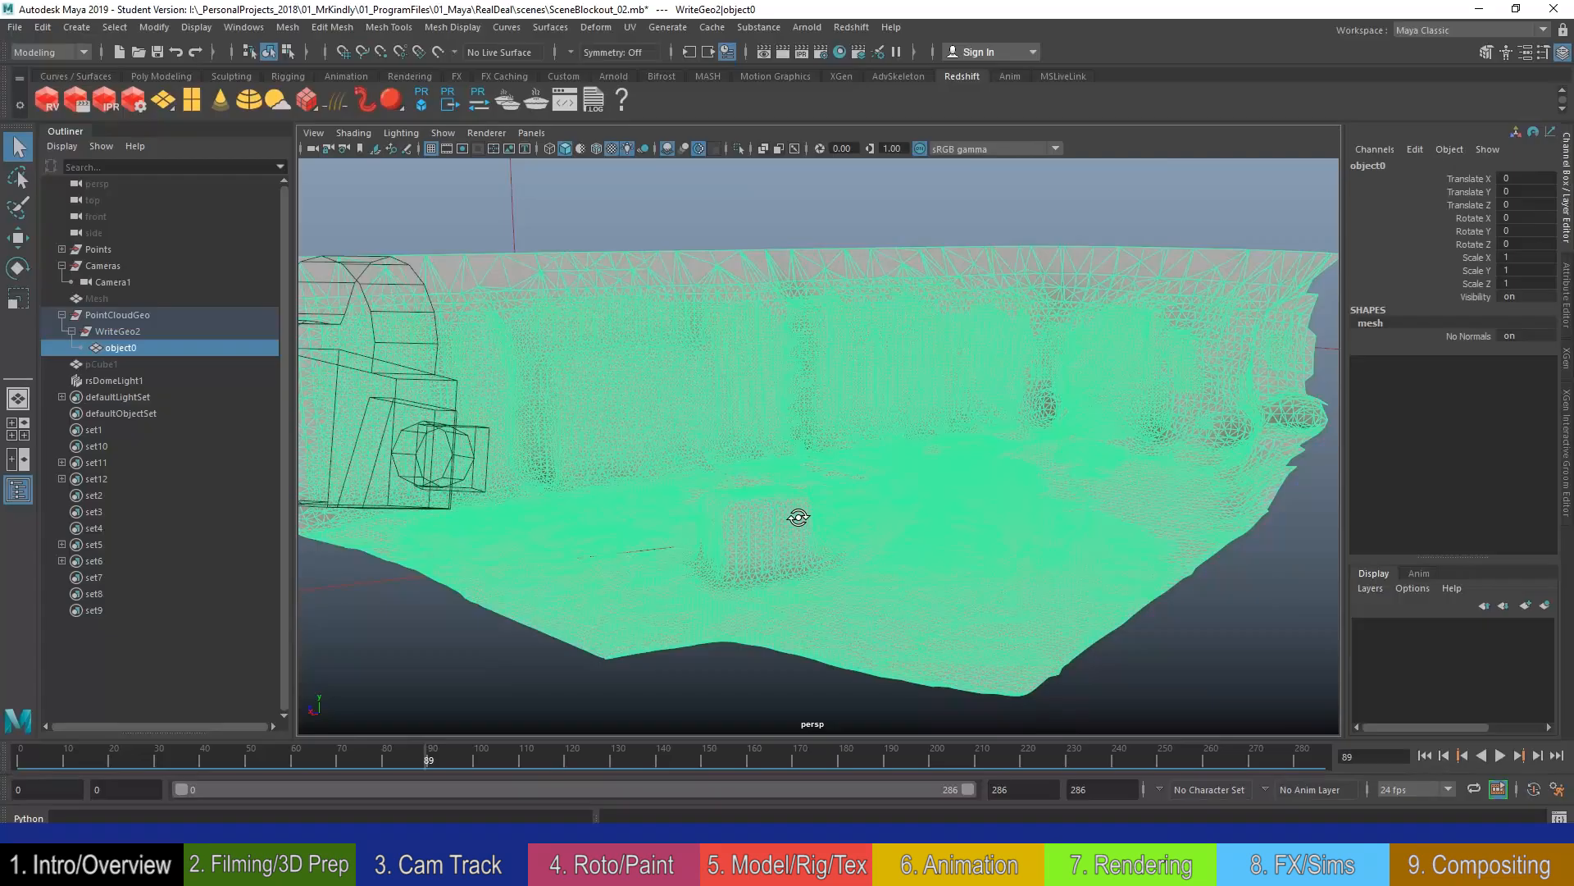
Step: In Maya, hide the PointCloudGeo group and unhide the Mesh room and the pCube1 box
{"action": "left_click_drag", "start_coordinate": [794, 516], "coordinate": [874, 642], "text": "alt"}
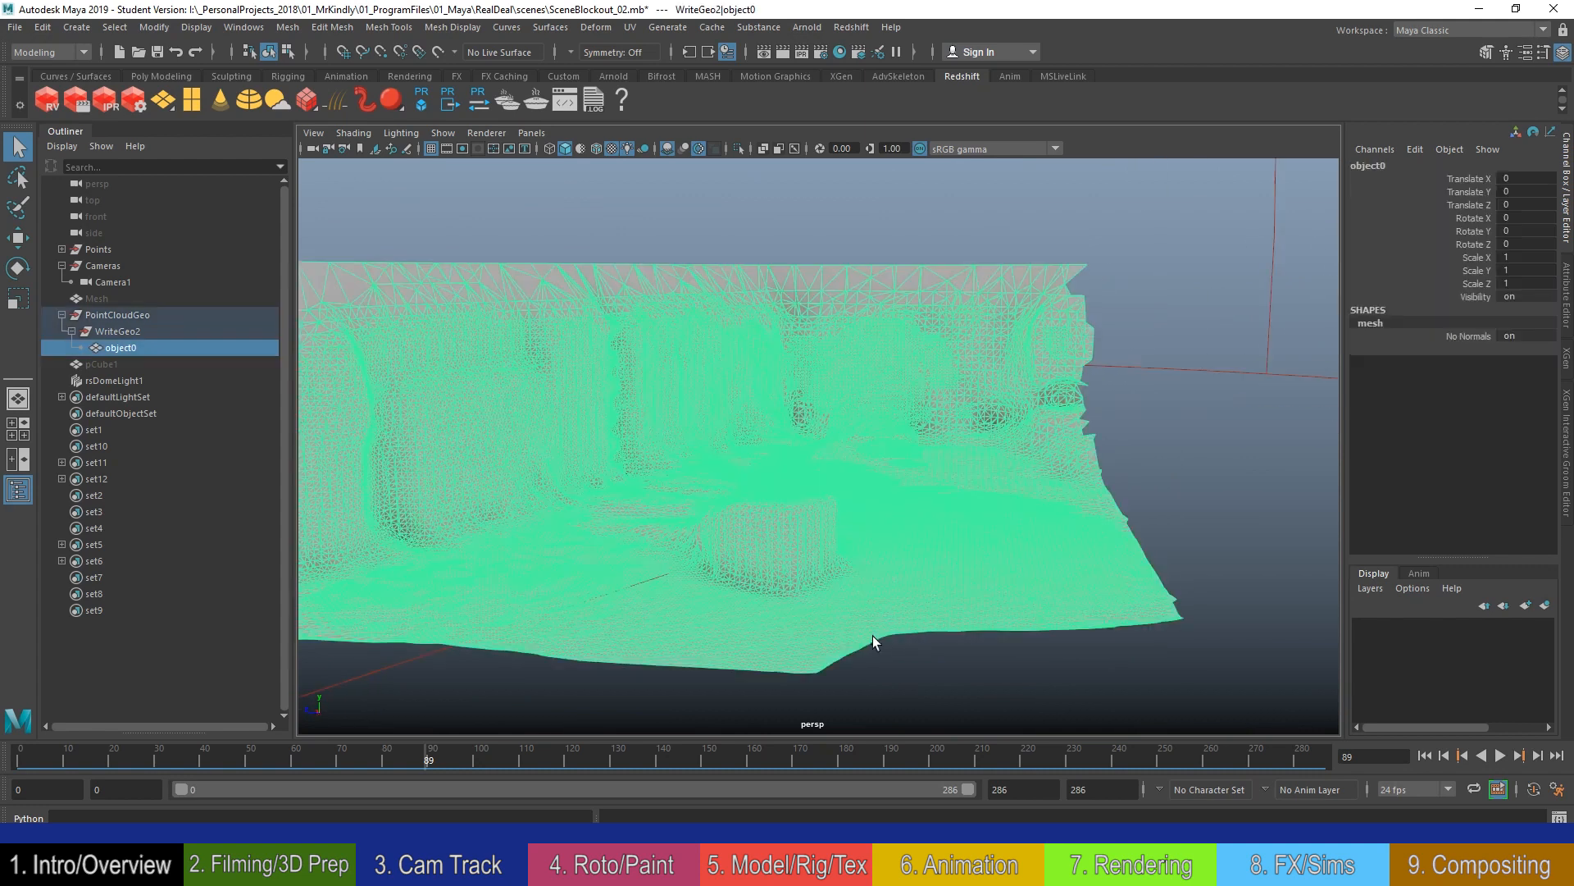
{"action": "left_click", "coordinate": [136, 316]}
{"action": "key", "text": "h"}
{"action": "left_click", "coordinate": [136, 303]}
{"action": "key", "text": "h"}
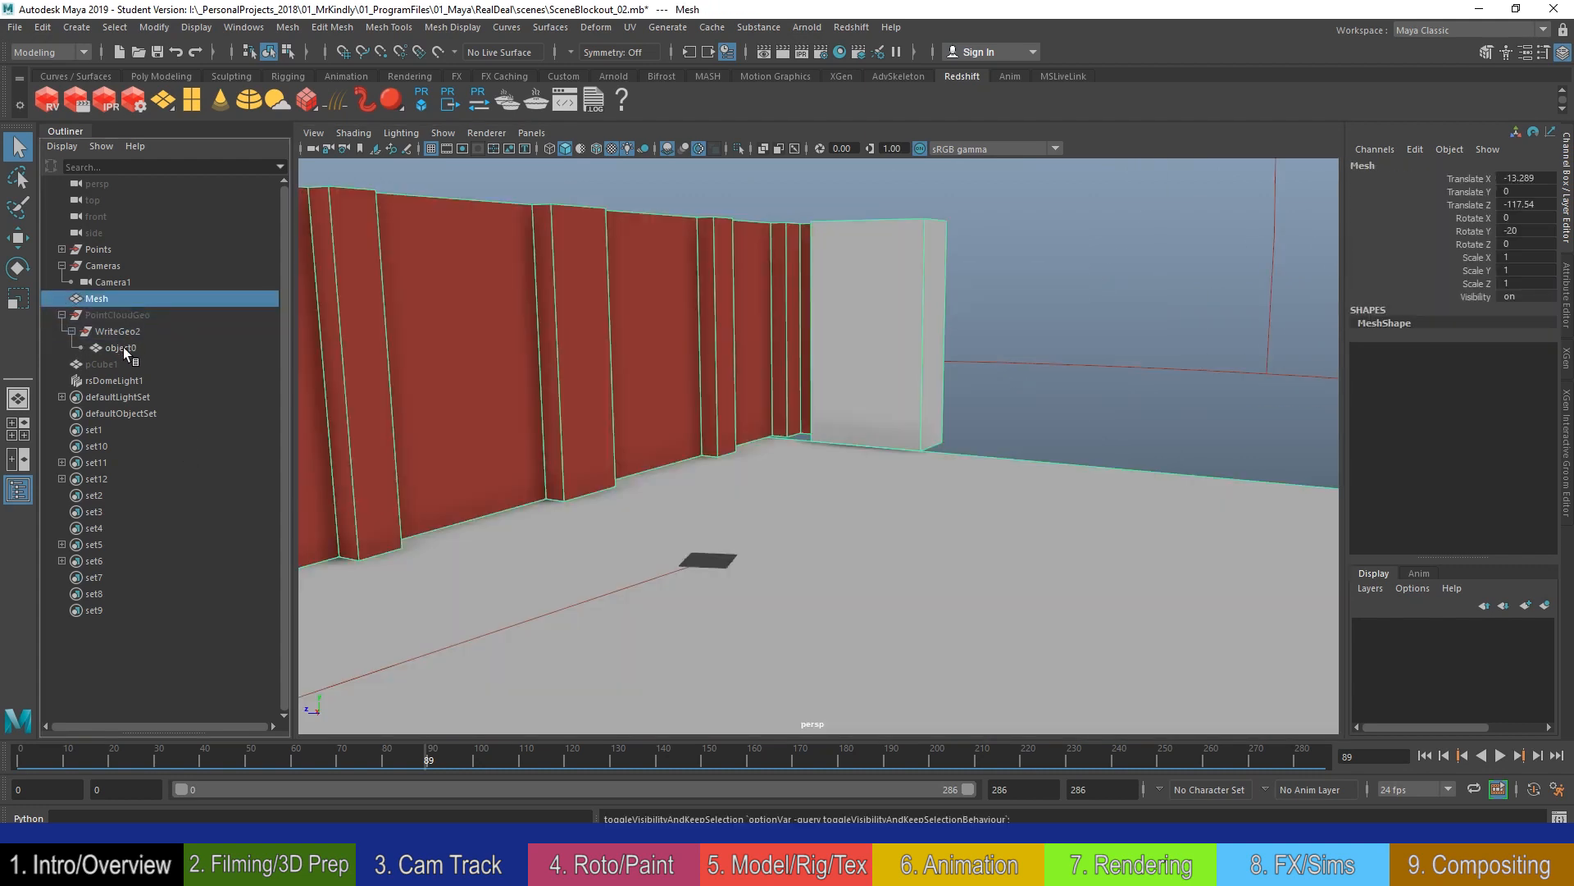
{"action": "left_click", "coordinate": [110, 364]}
{"action": "key", "text": "h"}
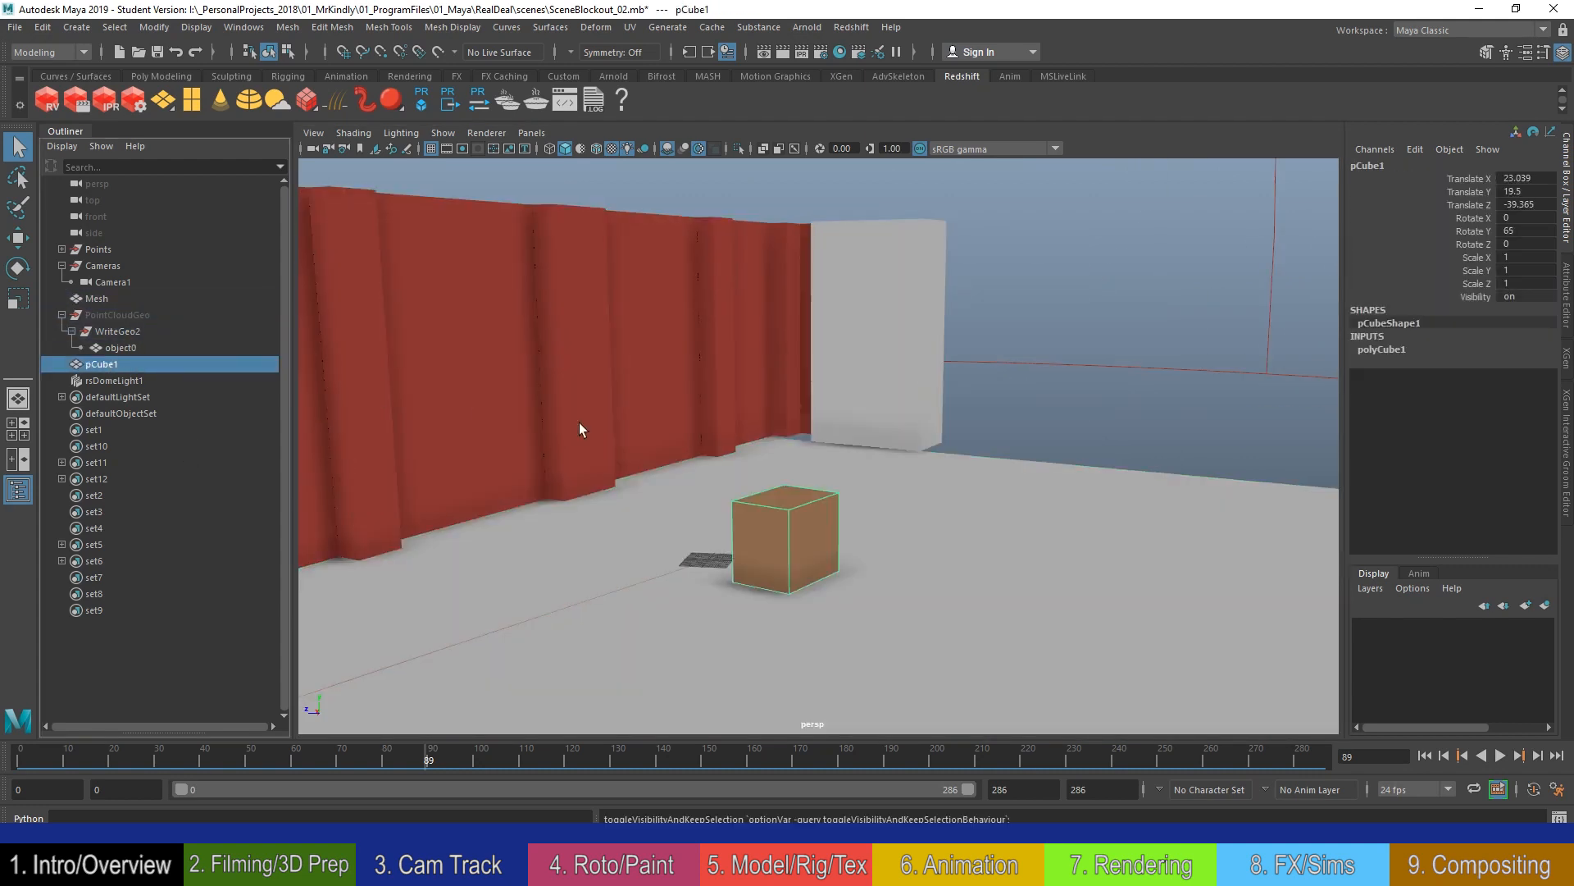
{"action": "scroll", "coordinate": [860, 500], "scroll_direction": "down", "scroll_amount": 5}
{"action": "left_click_drag", "start_coordinate": [863, 505], "coordinate": [681, 528], "text": "alt"}
{"action": "scroll", "coordinate": [884, 533], "scroll_direction": "up", "scroll_amount": 3}
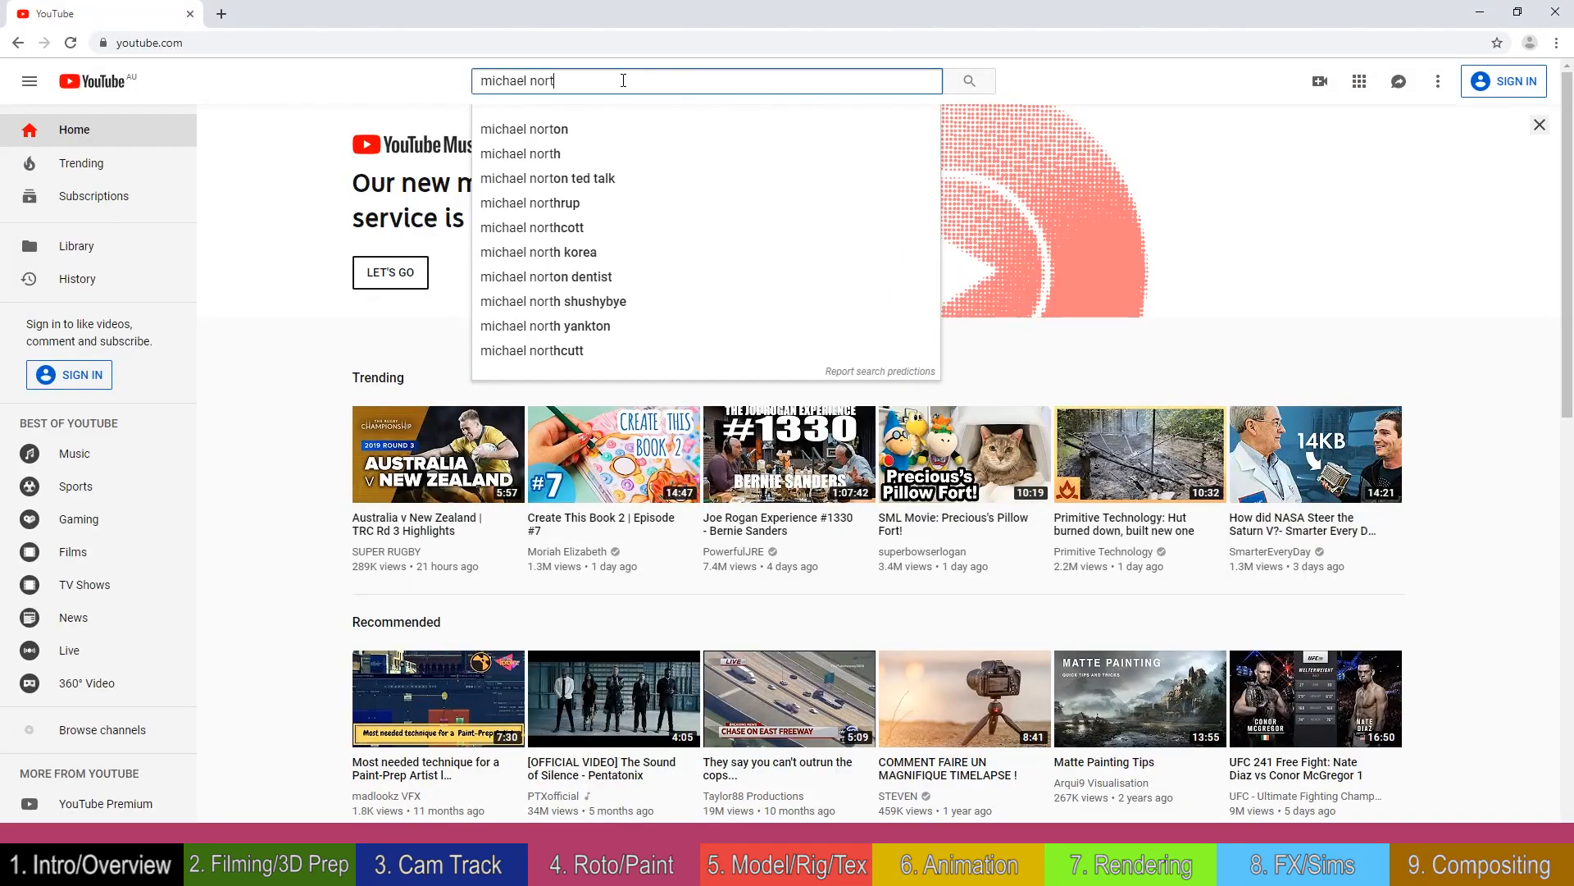
Step: In the browser, search YouTube for the instructor's roto paint videos and open their channel
{"action": "type", "text": "int"}
{"action": "key", "text": "Return"}
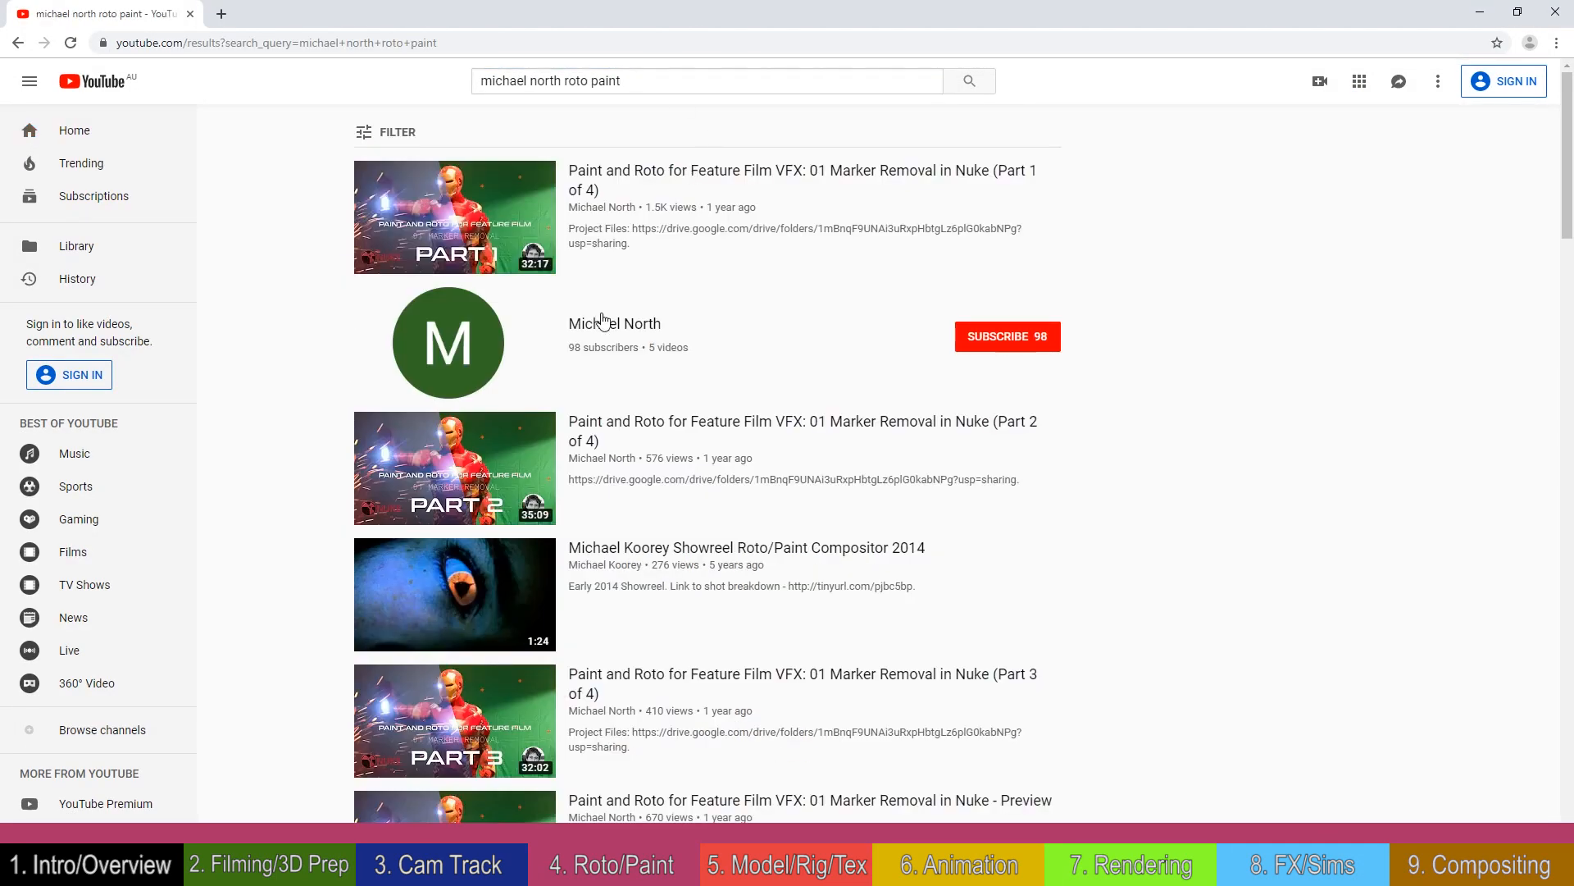
{"action": "left_click", "coordinate": [603, 323]}
{"action": "left_click", "coordinate": [1188, 338]}
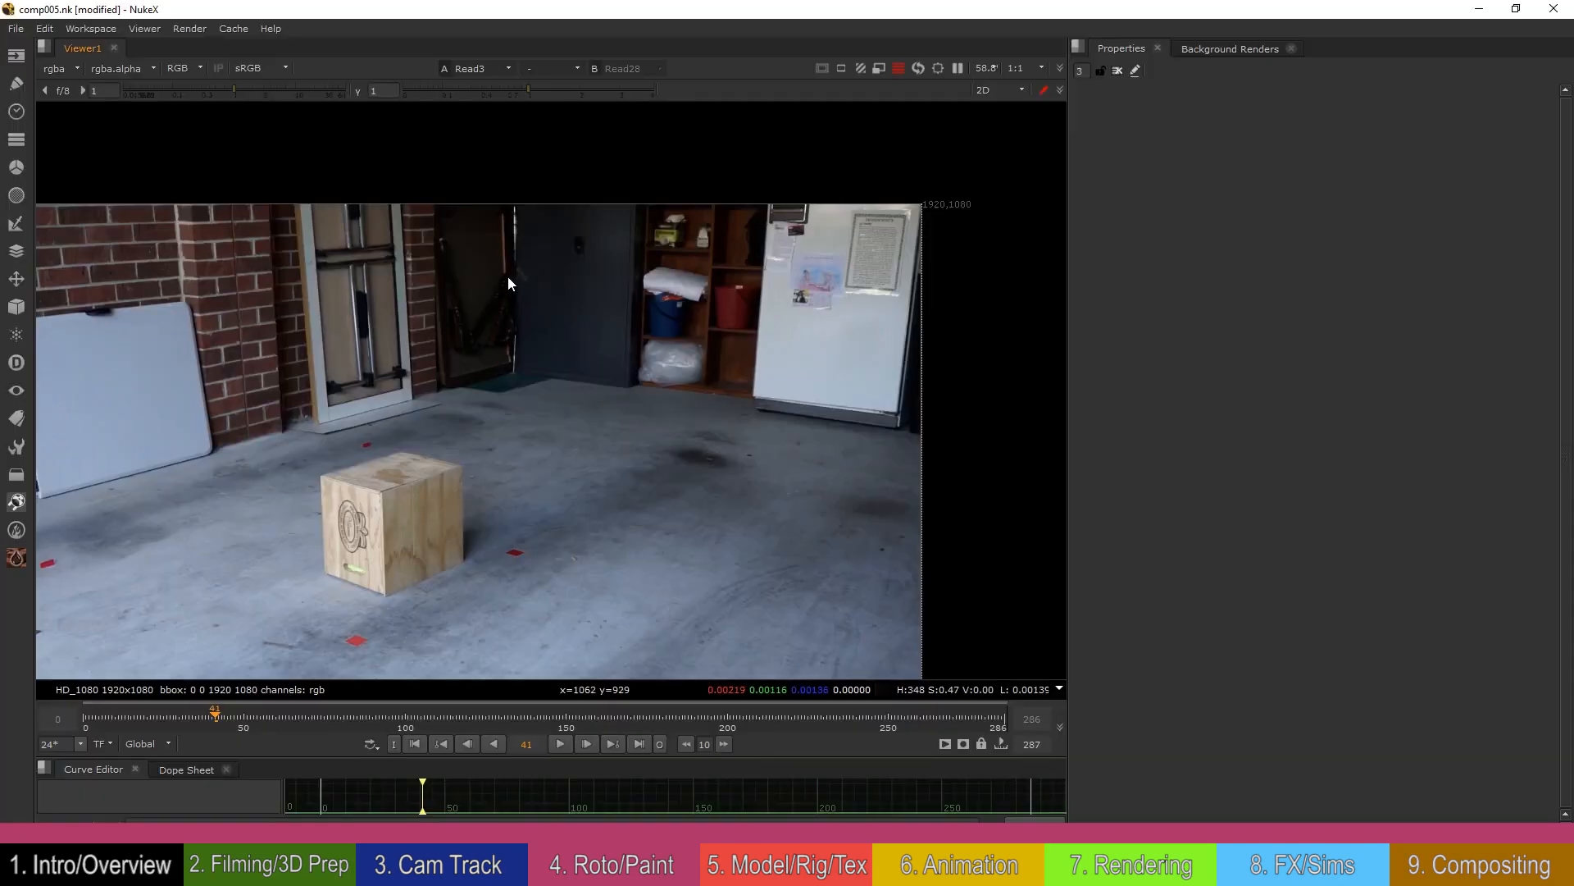
Step: Back in NukeX, inspect the Read3 plate's noise up close and compare it with the Reduce Noise output
{"action": "scroll", "coordinate": [509, 277], "scroll_direction": "up", "scroll_amount": 7}
{"action": "left_click_drag", "start_coordinate": [304, 88], "coordinate": [315, 88]}
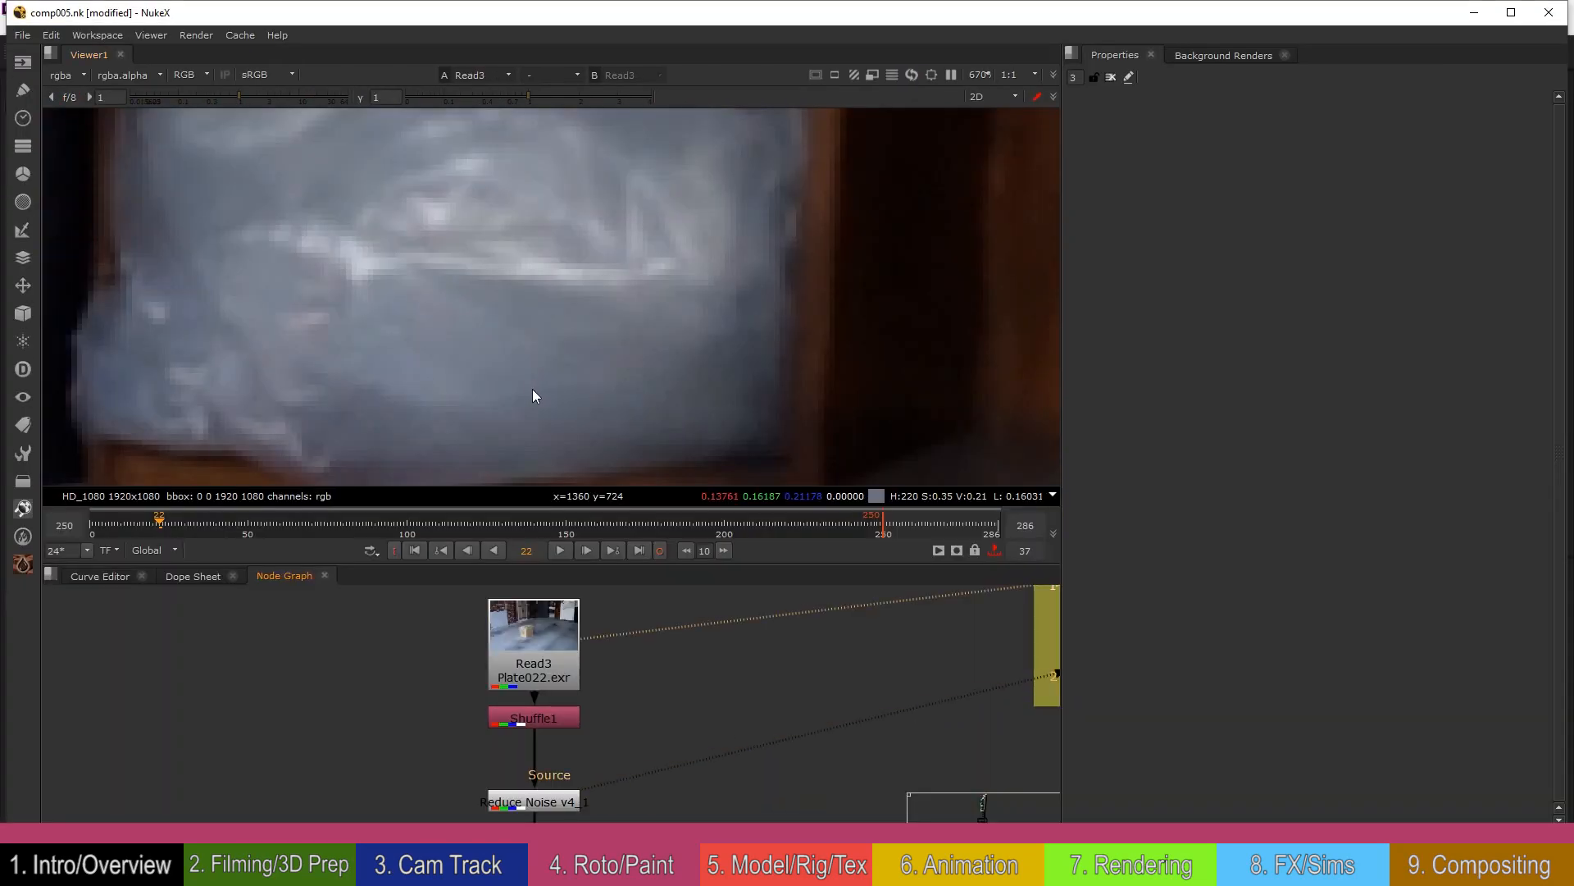
{"action": "key", "text": "2"}
{"action": "scroll", "coordinate": [574, 400], "scroll_direction": "down", "scroll_amount": 4}
{"action": "middle_click_drag", "start_coordinate": [676, 413], "coordinate": [523, 396]}
{"action": "scroll", "coordinate": [588, 397], "scroll_direction": "up", "scroll_amount": 1}
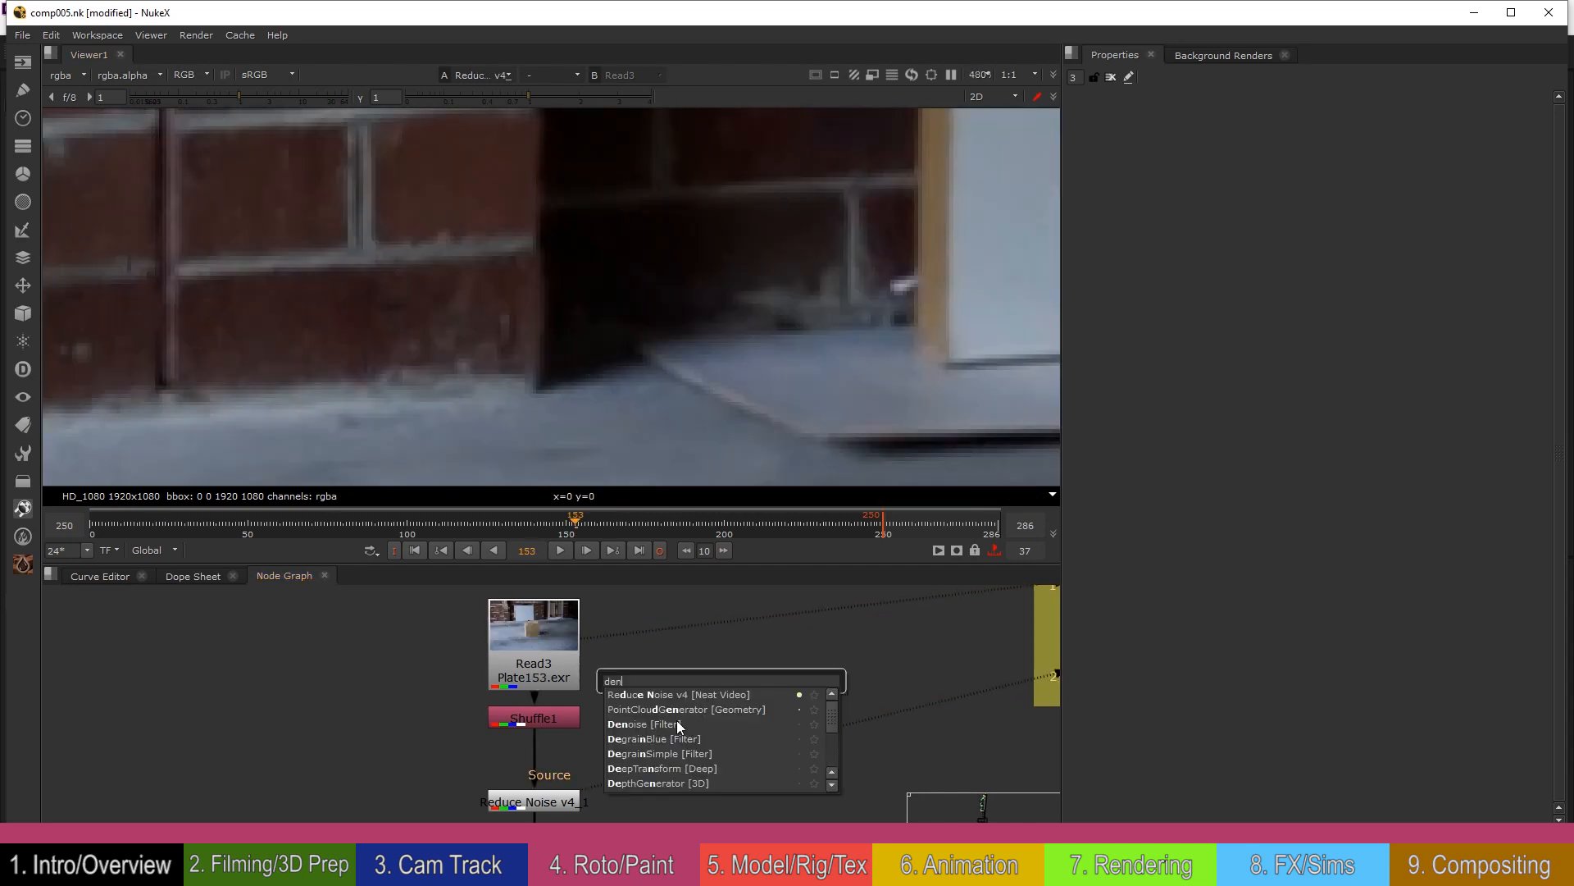
Step: Add a Denoise node to the Read3 plate and inspect its effect up close
{"action": "left_click", "coordinate": [648, 724]}
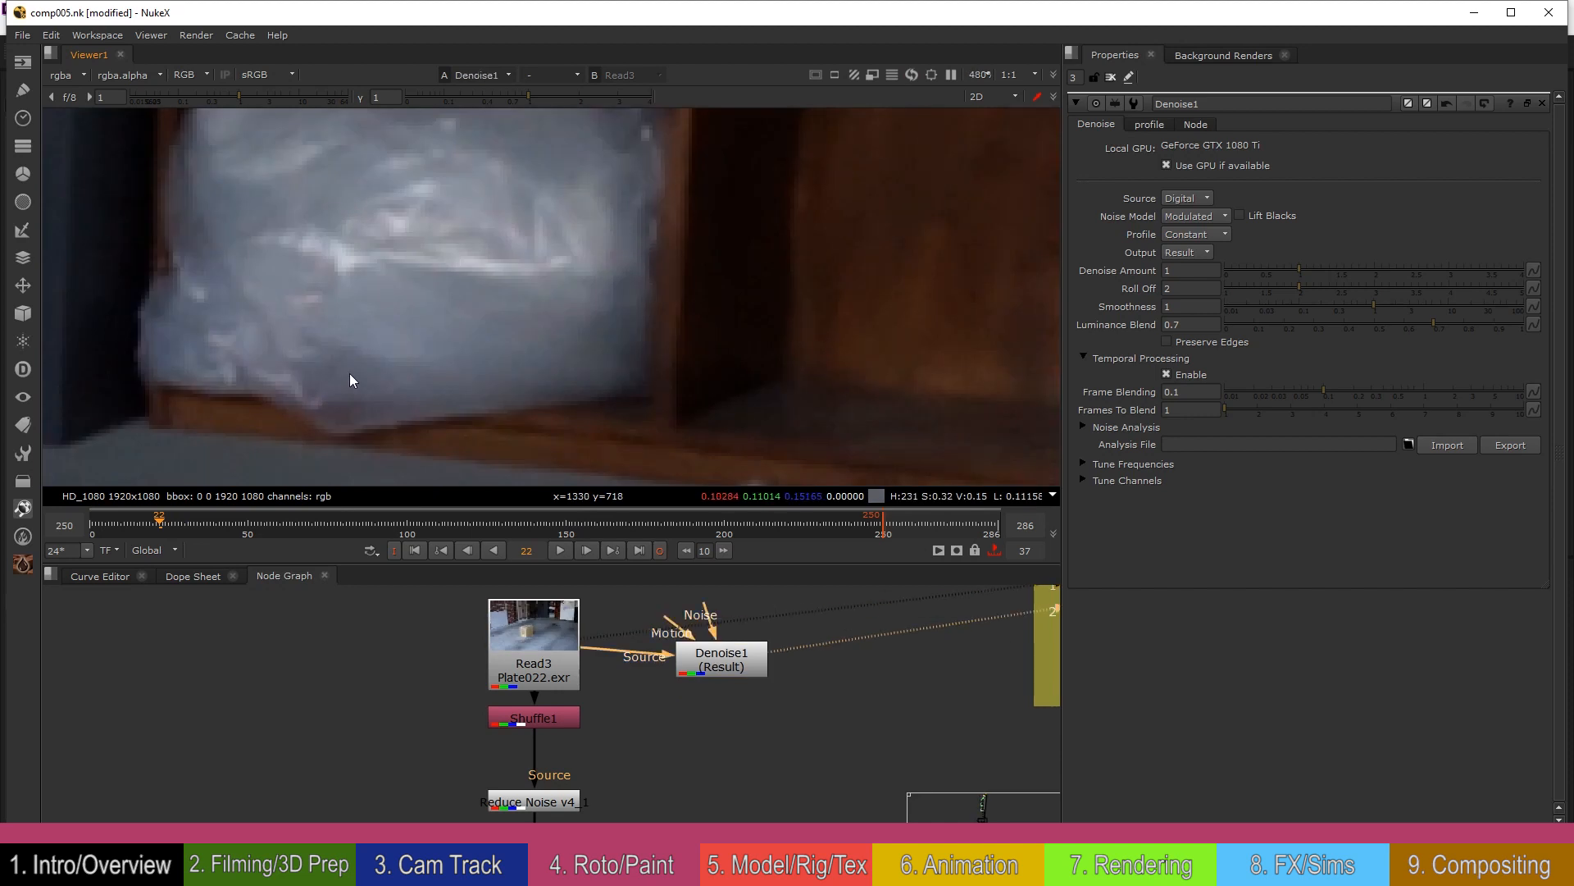
{"action": "key", "text": "1"}
{"action": "scroll", "coordinate": [275, 338], "scroll_direction": "up", "scroll_amount": 3}
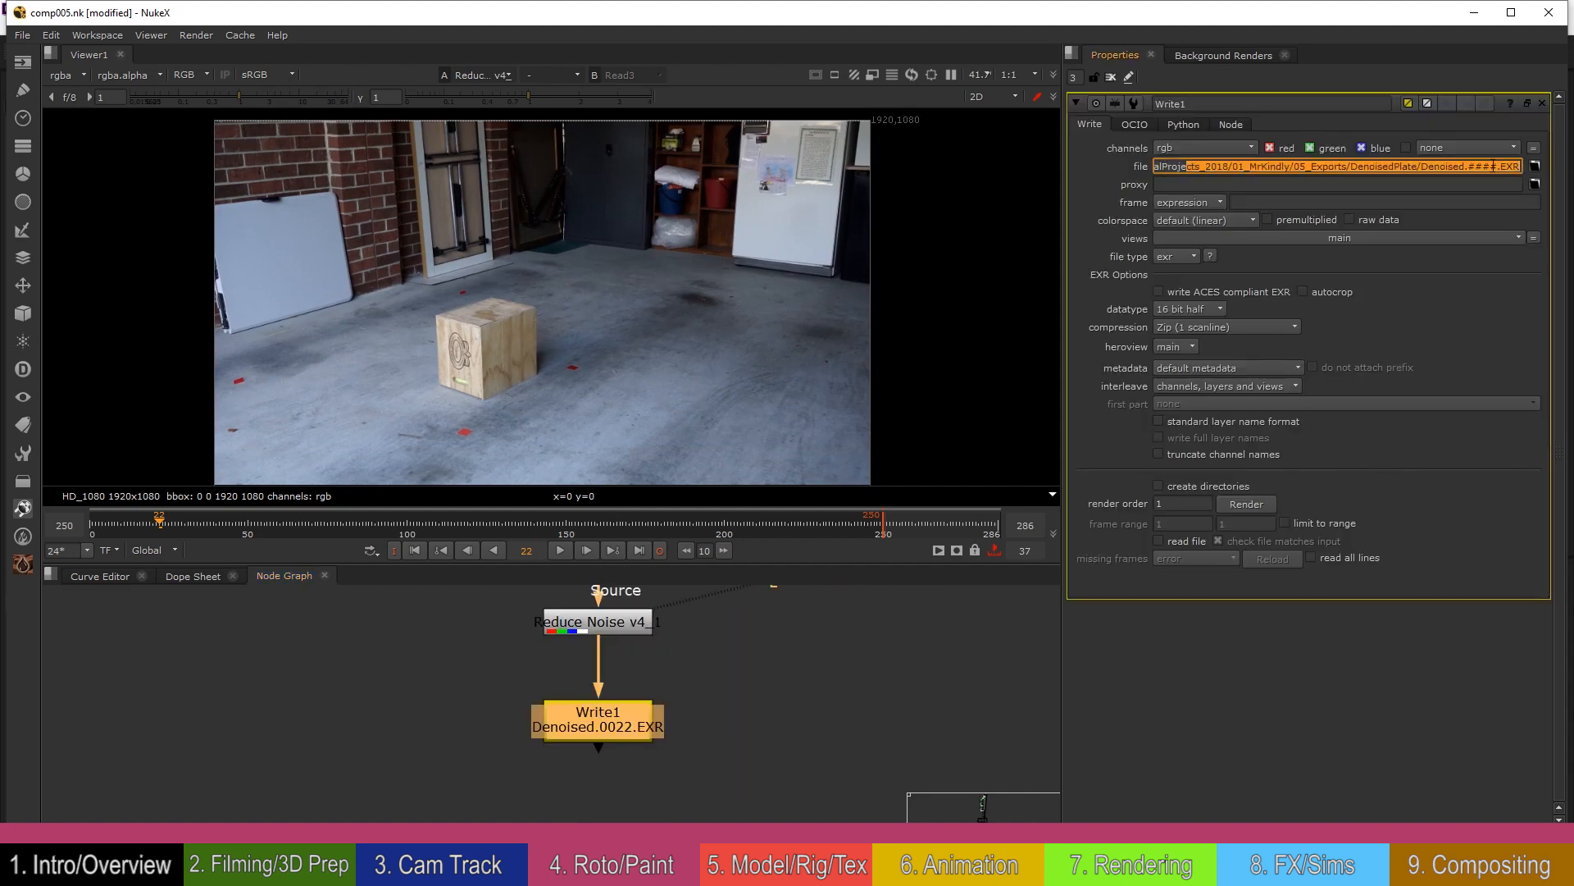
Step: Follow the node graph from the denoised Write node to the denoised plate's Read node in the CamTrack backdrop
{"action": "middle_click_drag", "start_coordinate": [636, 754], "coordinate": [668, 676]}
{"action": "scroll", "coordinate": [667, 676], "scroll_direction": "down", "scroll_amount": 3}
{"action": "scroll", "coordinate": [685, 799], "scroll_direction": "down", "scroll_amount": 2}
{"action": "middle_click_drag", "start_coordinate": [685, 799], "coordinate": [707, 656]}
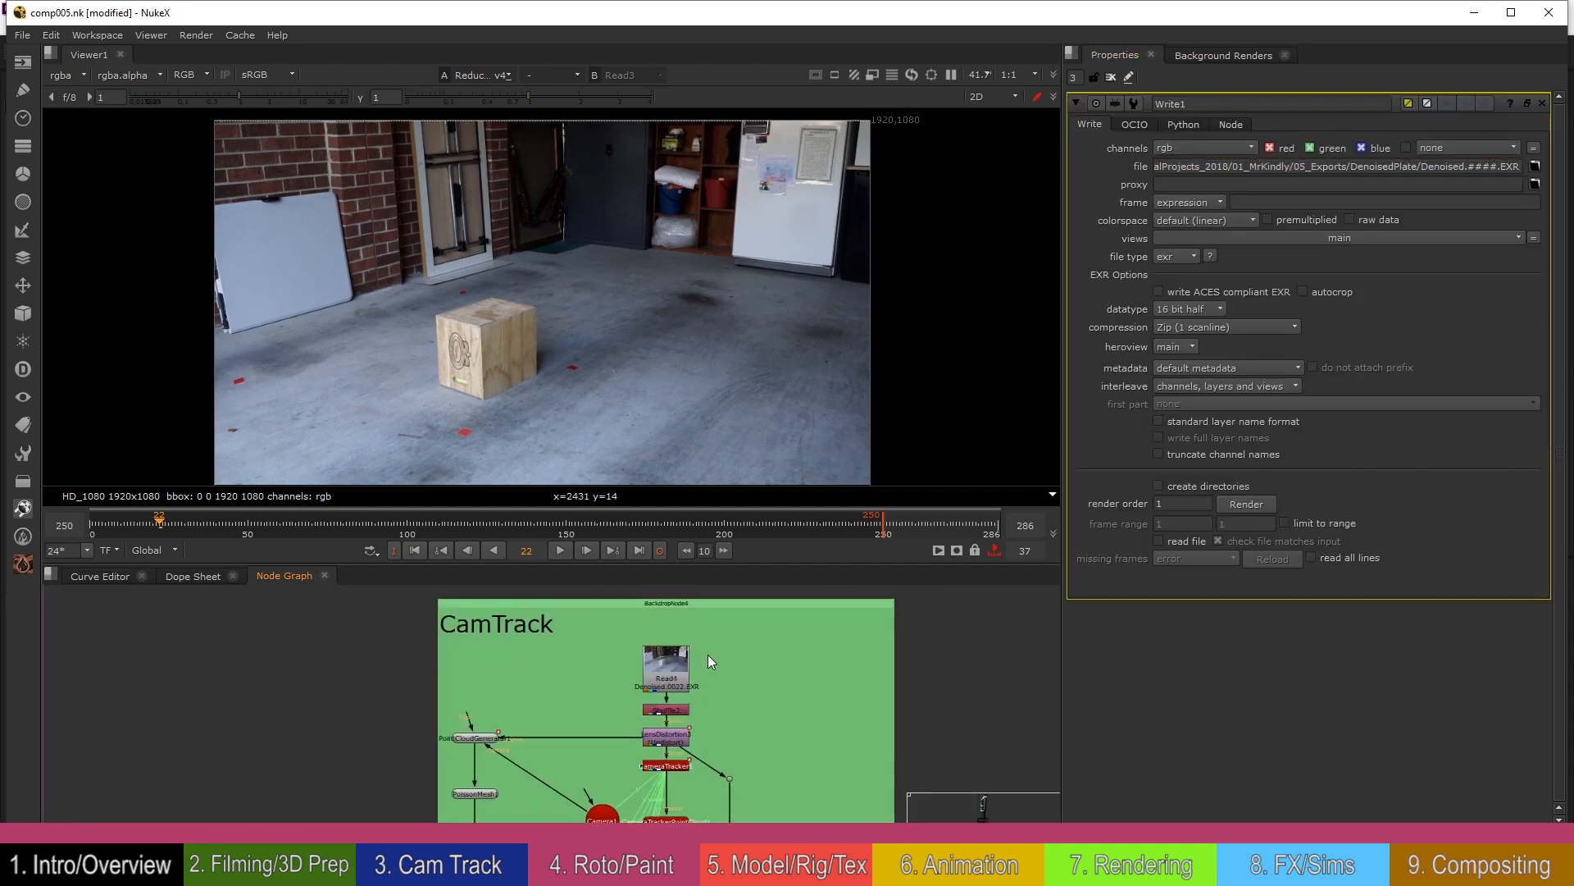
{"action": "scroll", "coordinate": [721, 656], "scroll_direction": "up", "scroll_amount": 3}
{"action": "left_click", "coordinate": [657, 662]}
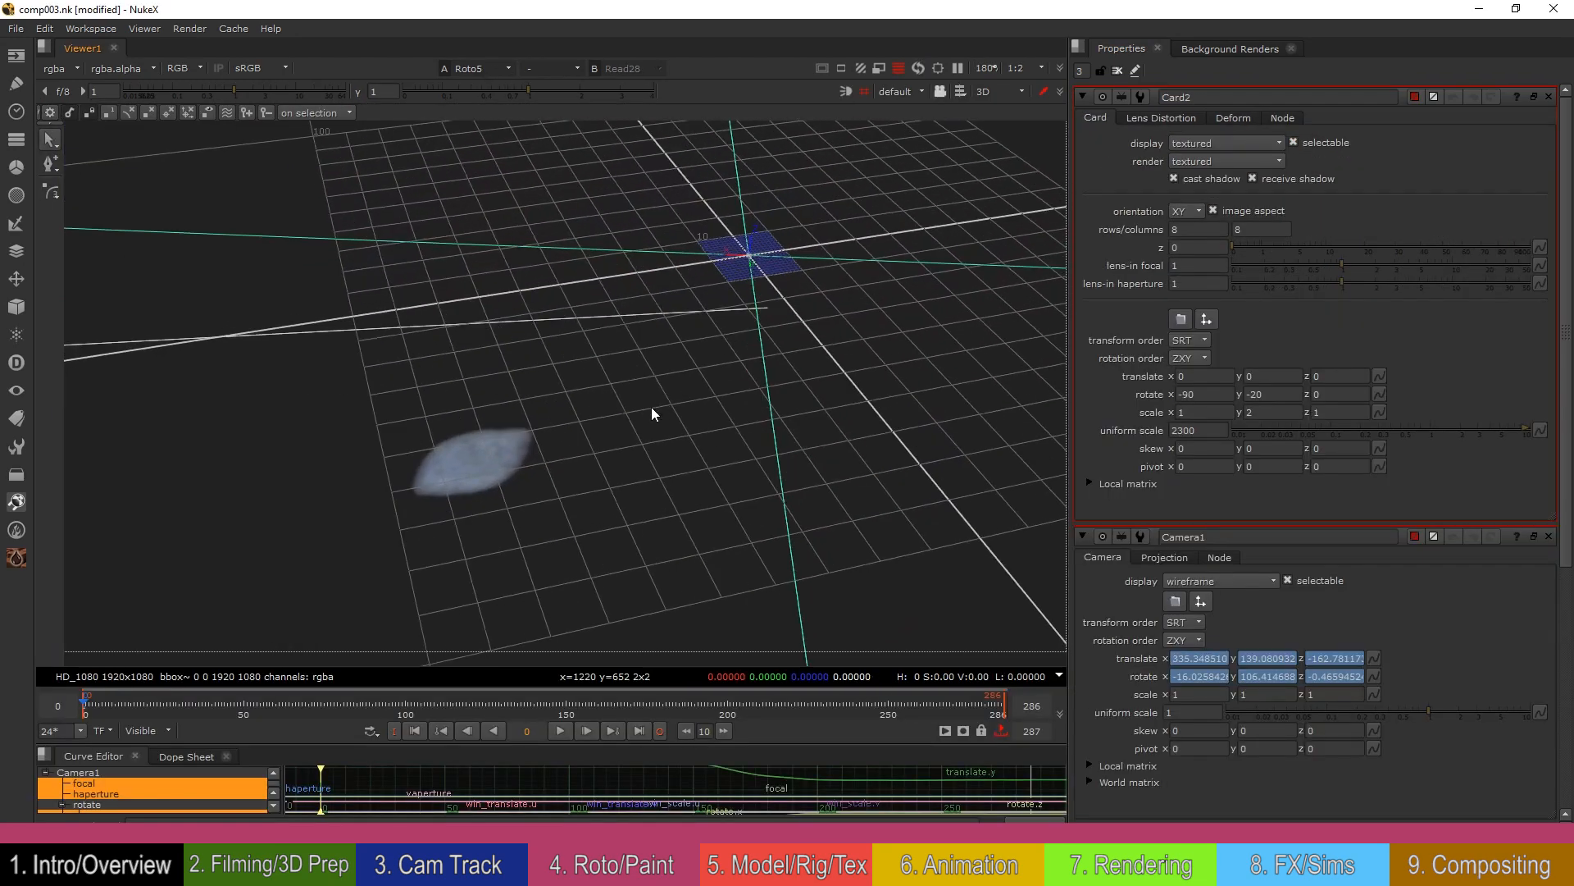
Step: Choose the Clone tool in RotoPaint5 and set a clean concrete source beside the red floor marker on frame 220
{"action": "right_click_drag", "start_coordinate": [651, 407], "coordinate": [614, 396], "text": "alt"}
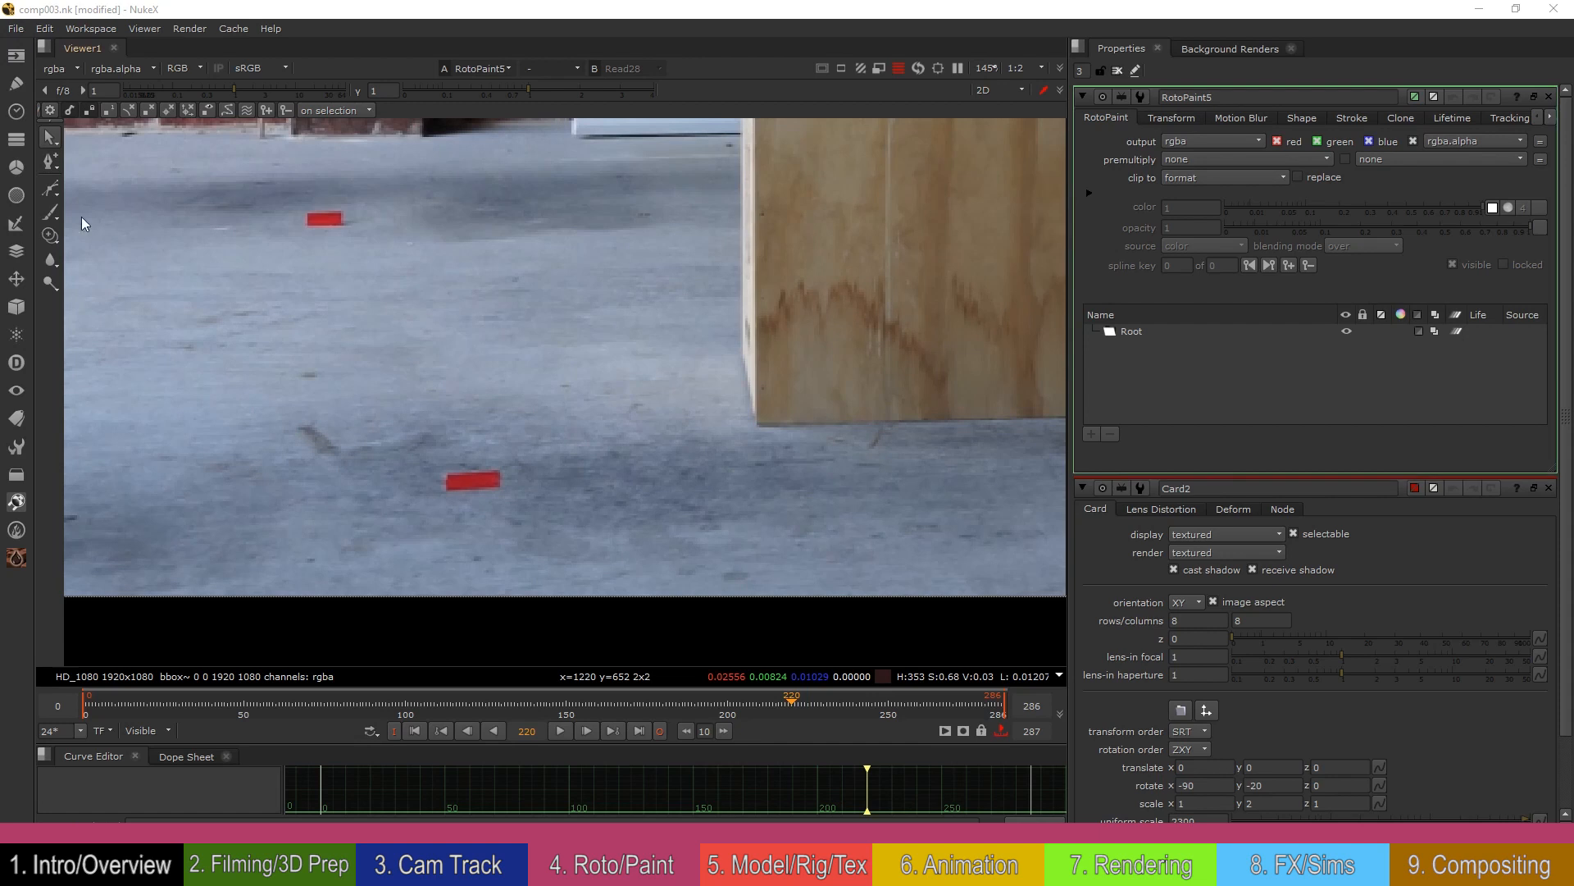
{"action": "left_click", "coordinate": [50, 236]}
{"action": "scroll", "coordinate": [510, 486], "scroll_direction": "up", "scroll_amount": 3}
{"action": "left_click_drag", "start_coordinate": [563, 477], "coordinate": [490, 485], "text": "ctrl"}
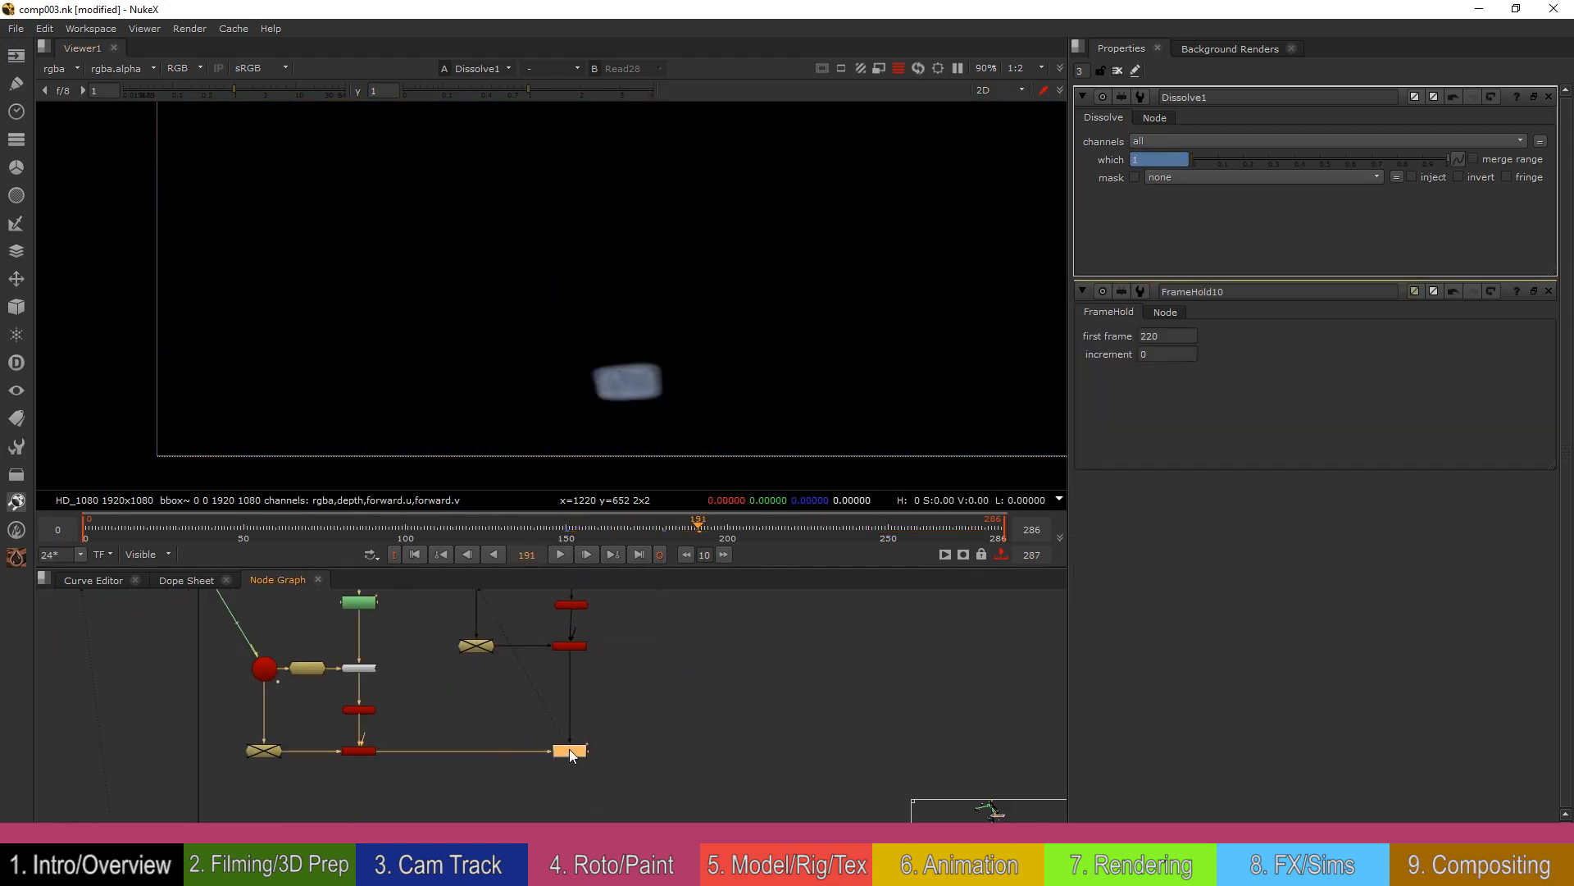
Step: Open the settings of the Dissolve node joining the patches and play back the merged marker removal
{"action": "double_click", "coordinate": [567, 751]}
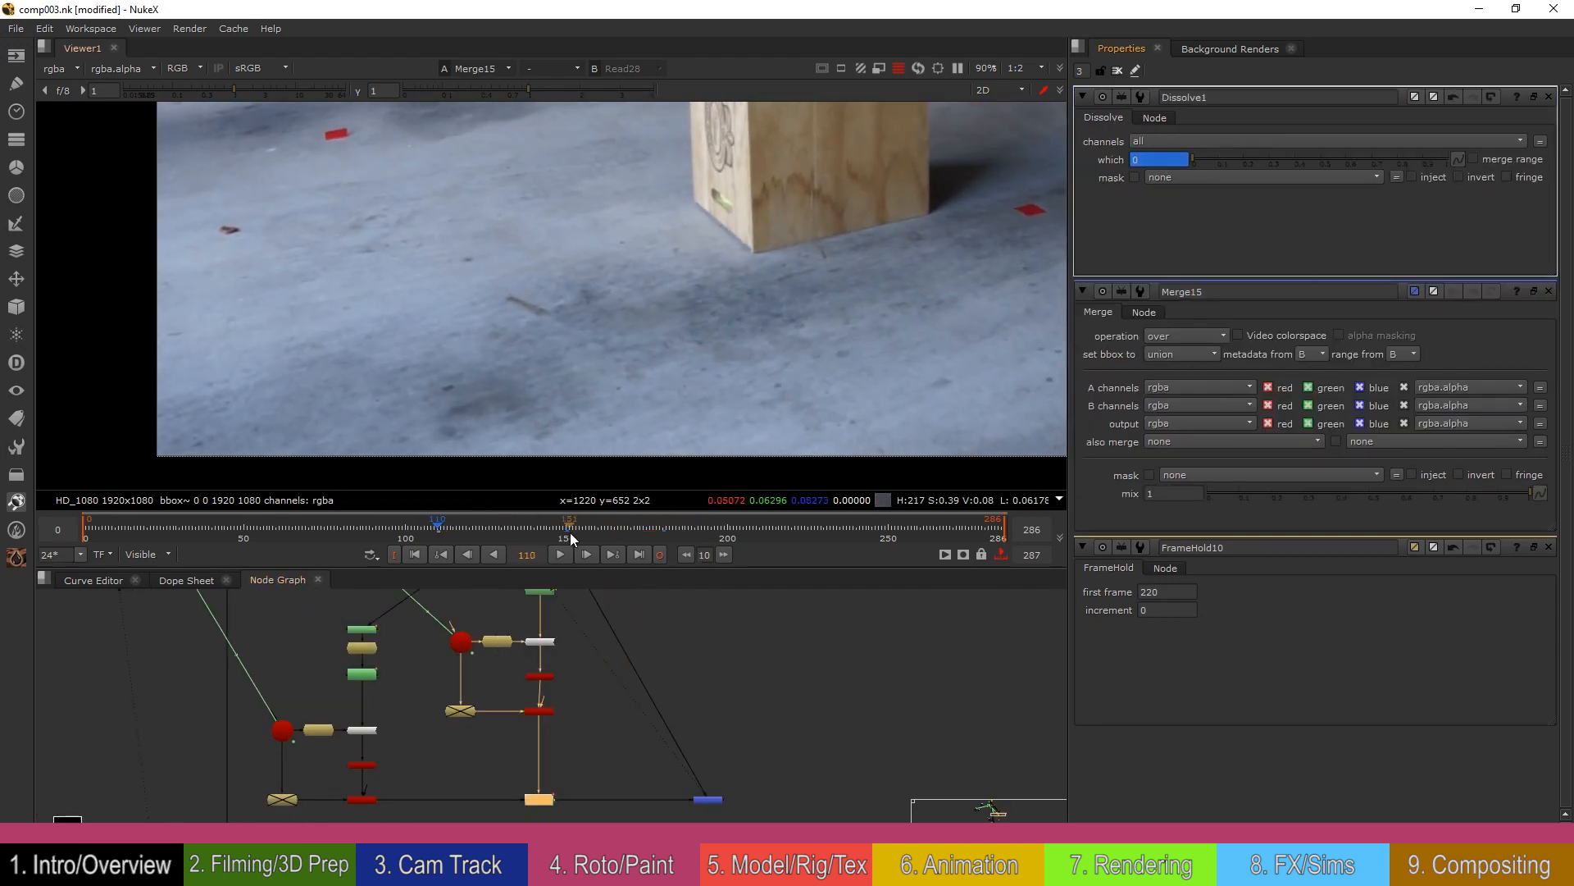
{"action": "left_click", "coordinate": [560, 554]}
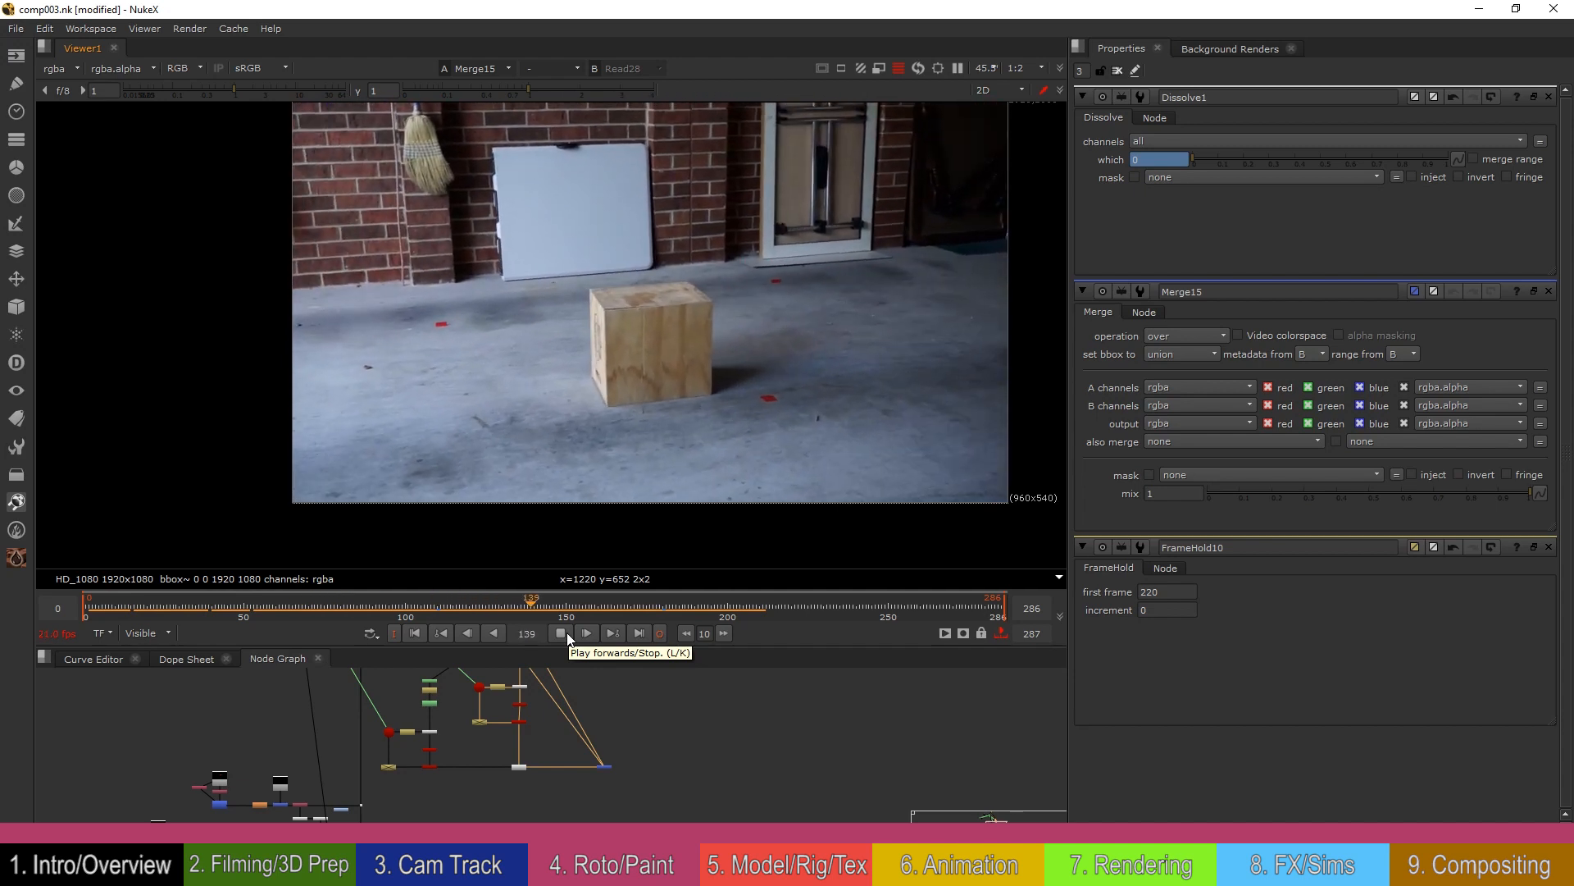
{"action": "left_click", "coordinate": [111, 612]}
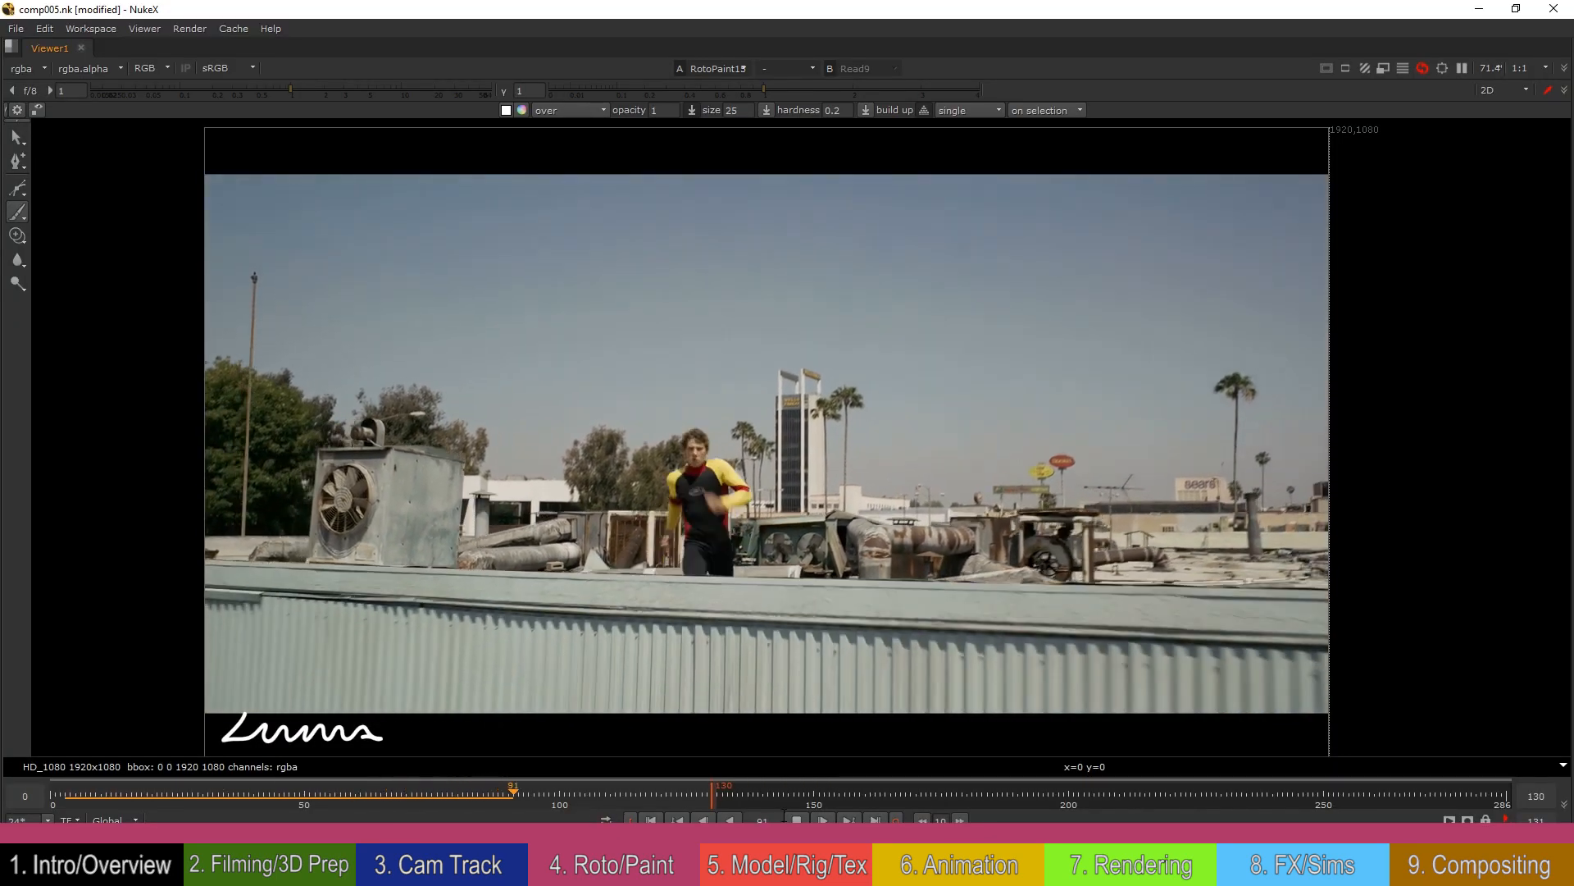
Step: Scrub and play through the rooftop runner plate, examining the background buildings and rooftop pipes for parallax
{"action": "left_click_drag", "start_coordinate": [599, 802], "coordinate": [437, 803]}
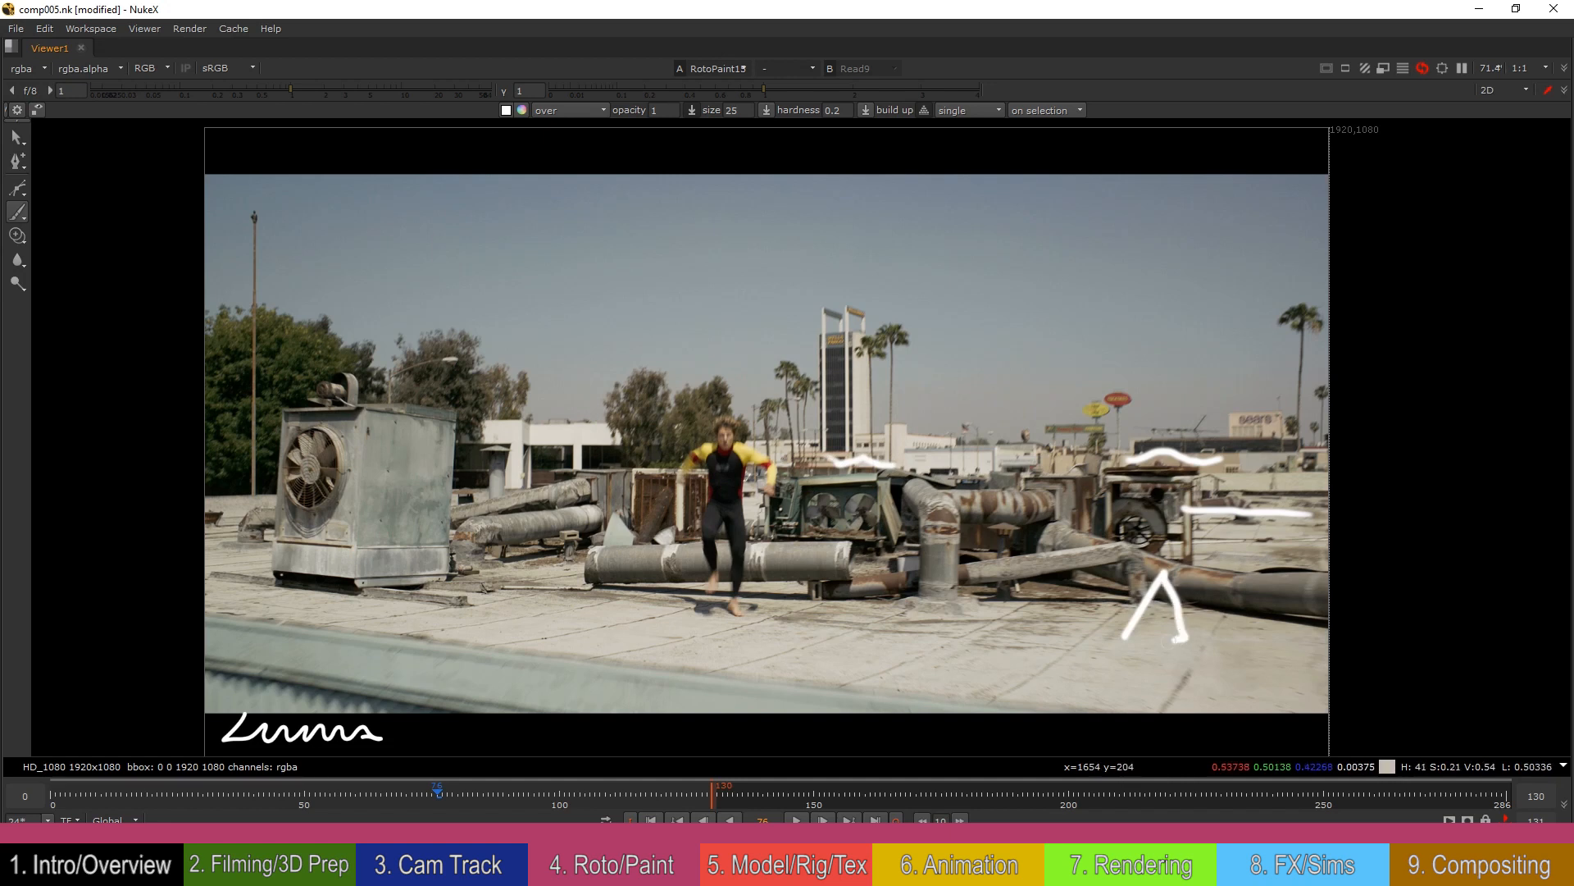
{"action": "left_click_drag", "start_coordinate": [435, 794], "coordinate": [173, 794]}
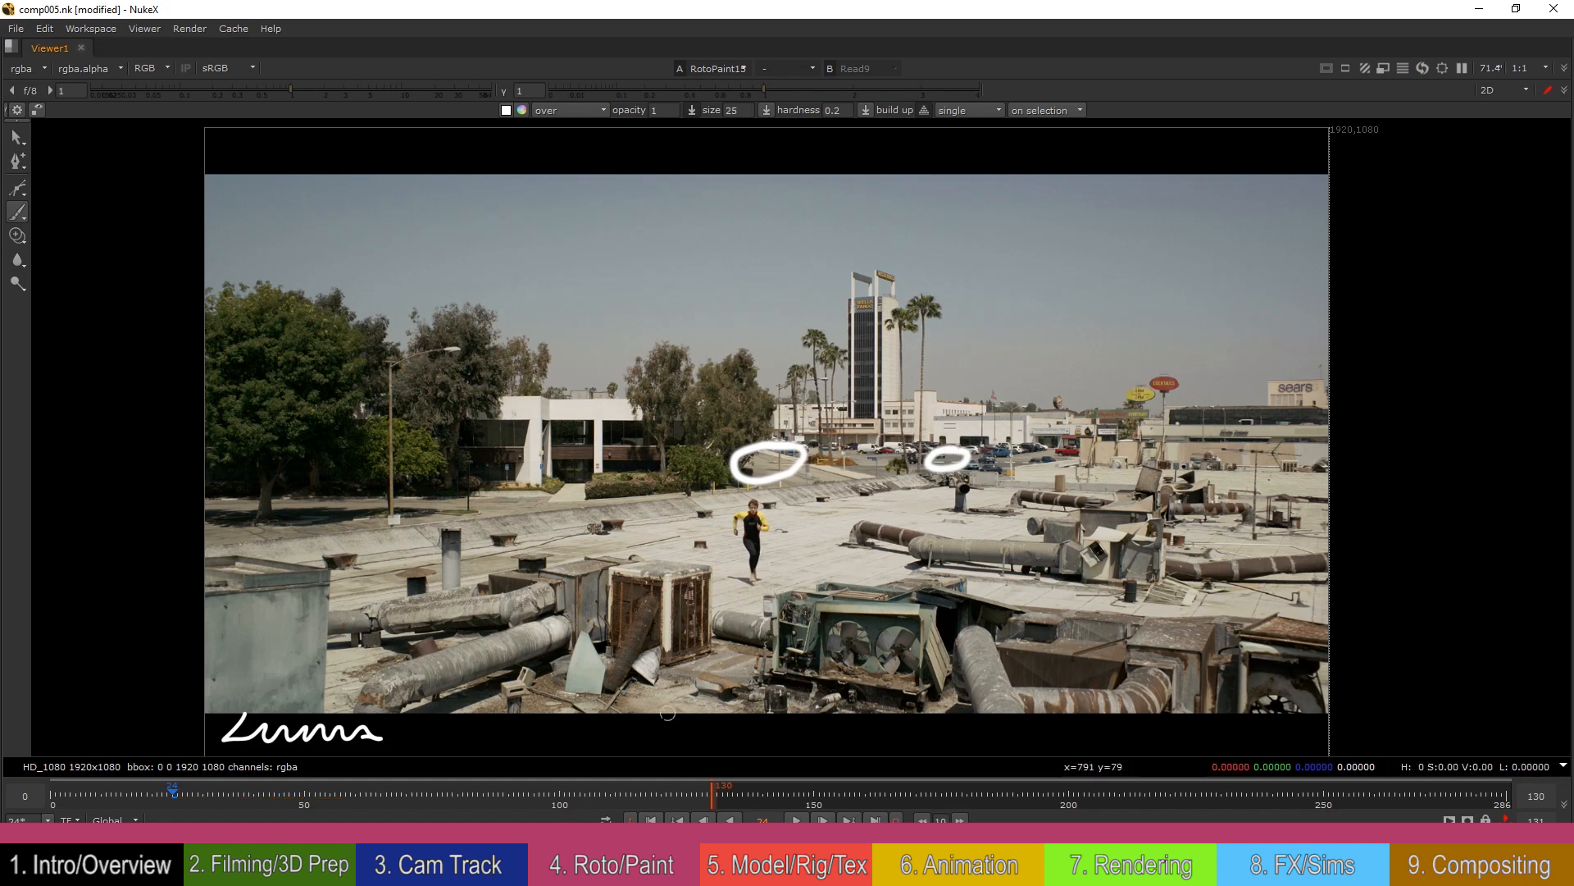
{"action": "left_click_drag", "start_coordinate": [607, 793], "coordinate": [422, 794]}
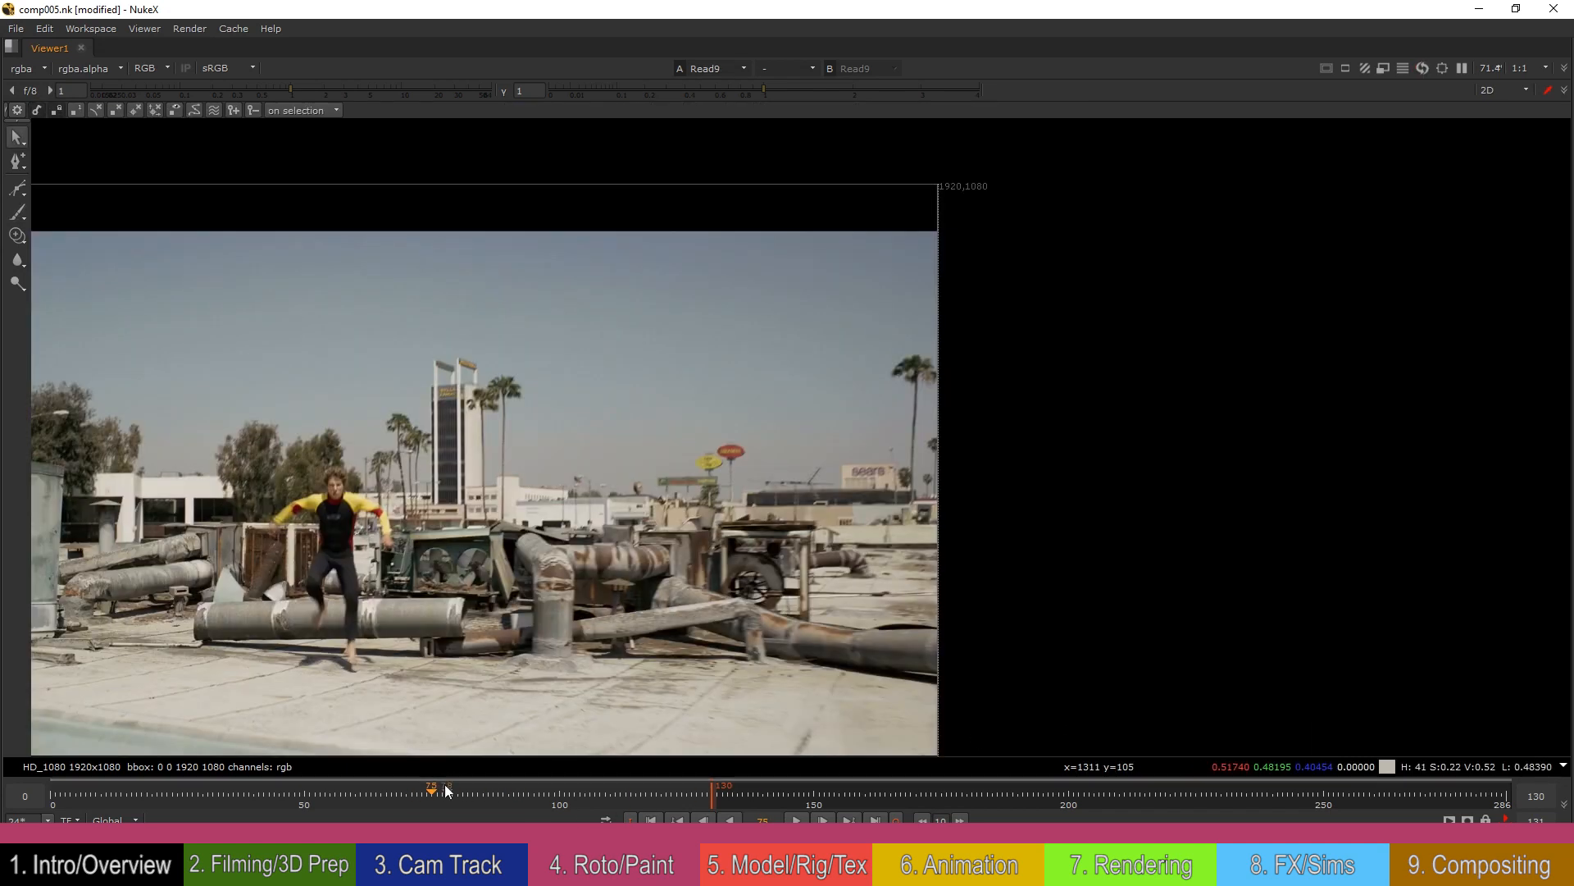
{"action": "left_click_drag", "start_coordinate": [423, 793], "coordinate": [355, 794]}
{"action": "scroll", "coordinate": [750, 553], "scroll_direction": "up", "scroll_amount": 5}
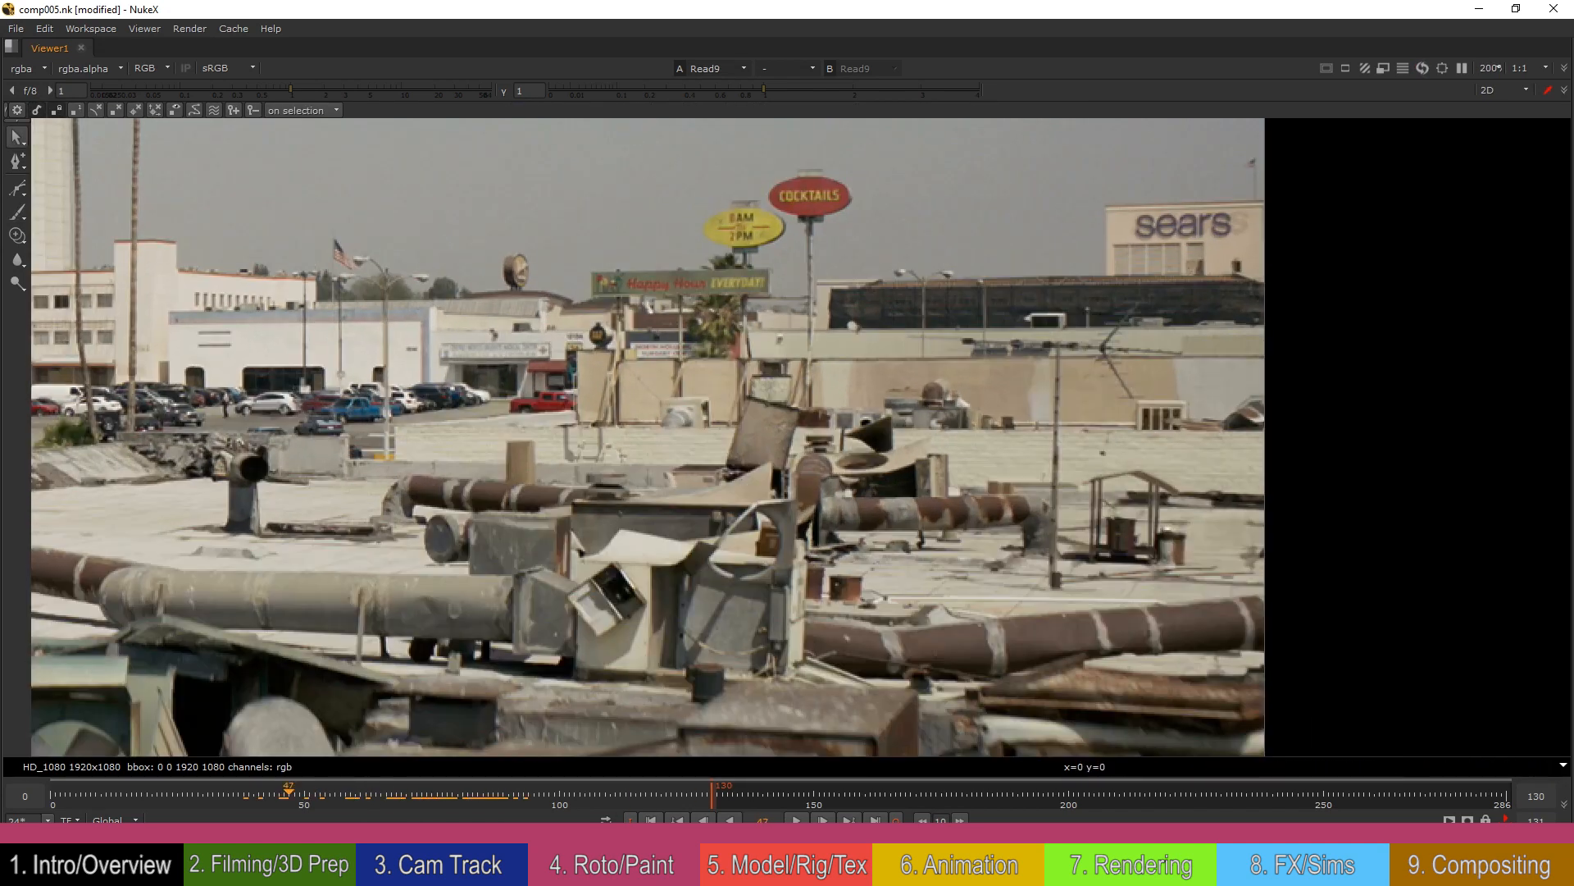
{"action": "key", "text": "l"}
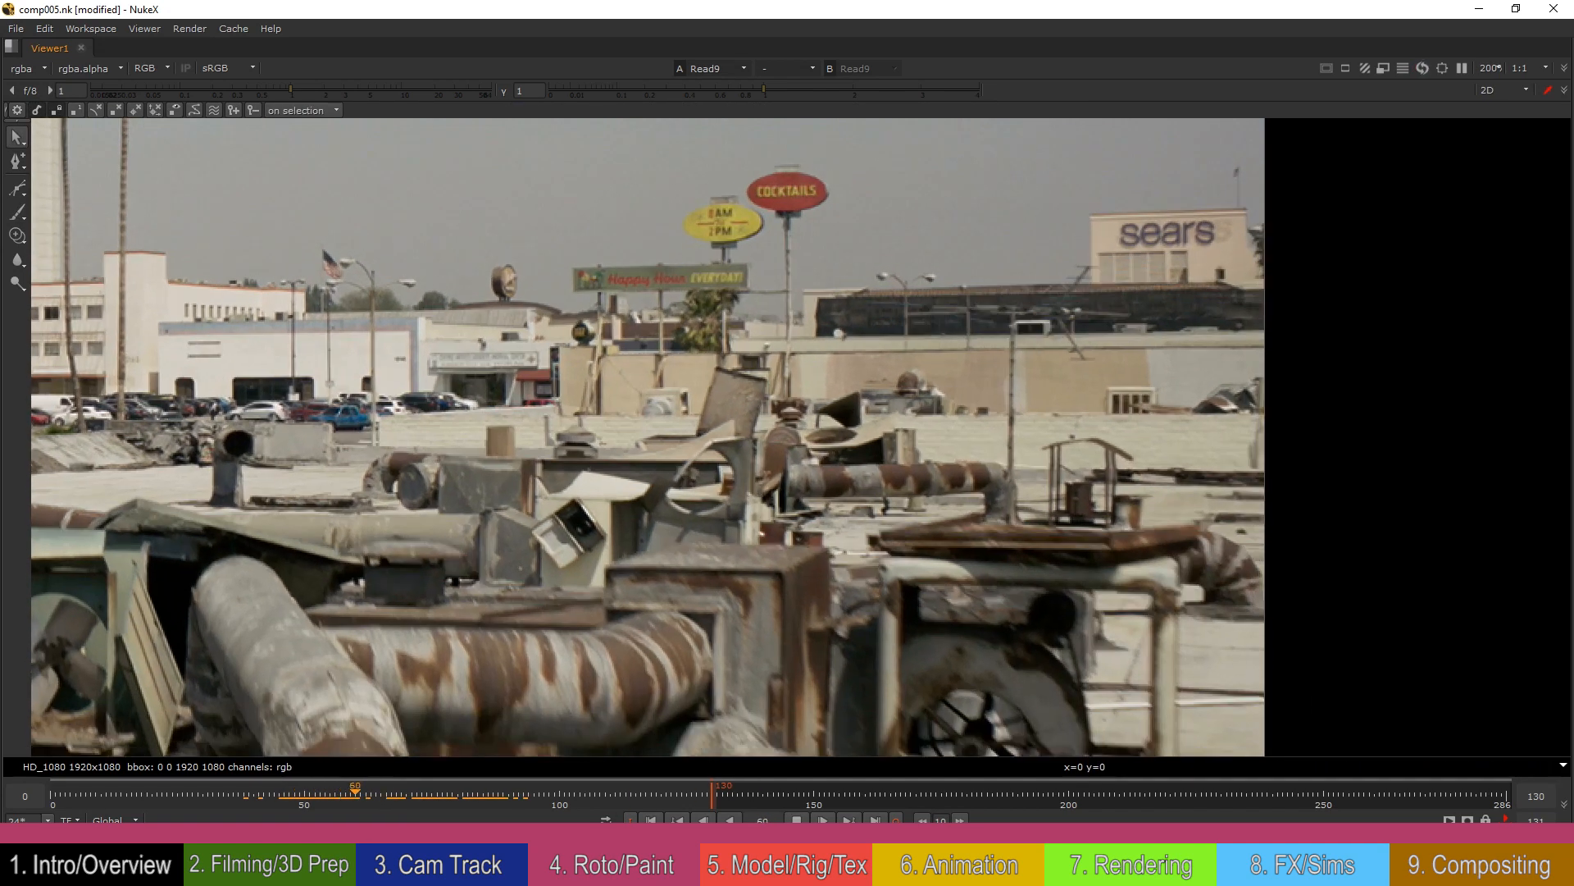
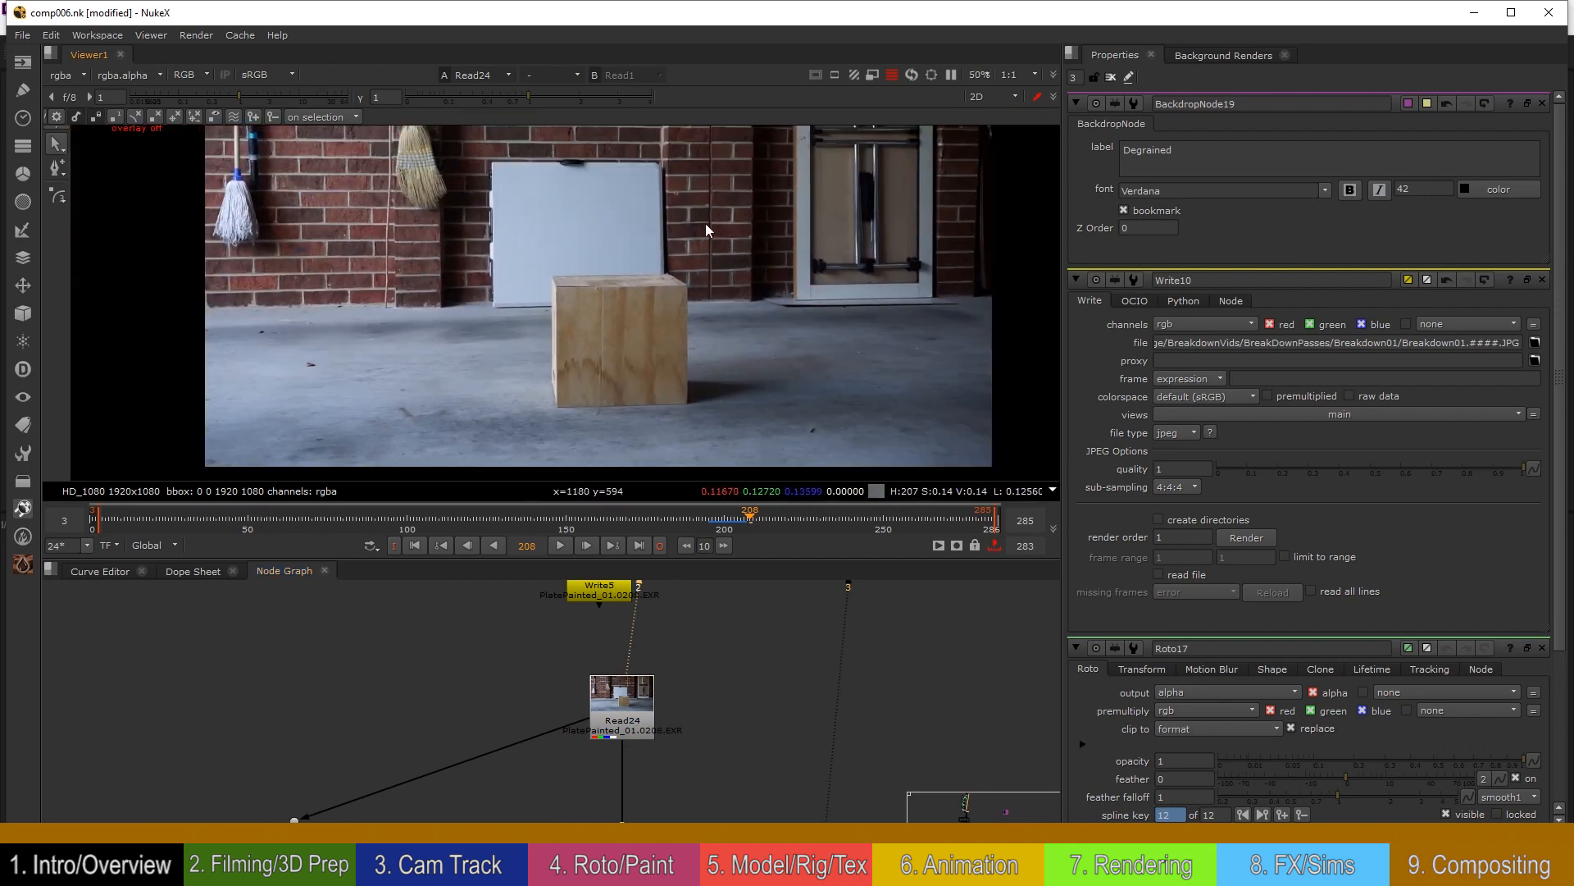
Step: Examine the nodes around the painted Read24 plate and check its alpha channel in the viewer
{"action": "middle_click_drag", "start_coordinate": [717, 729], "coordinate": [716, 713]}
{"action": "scroll", "coordinate": [709, 723], "scroll_direction": "down", "scroll_amount": 5}
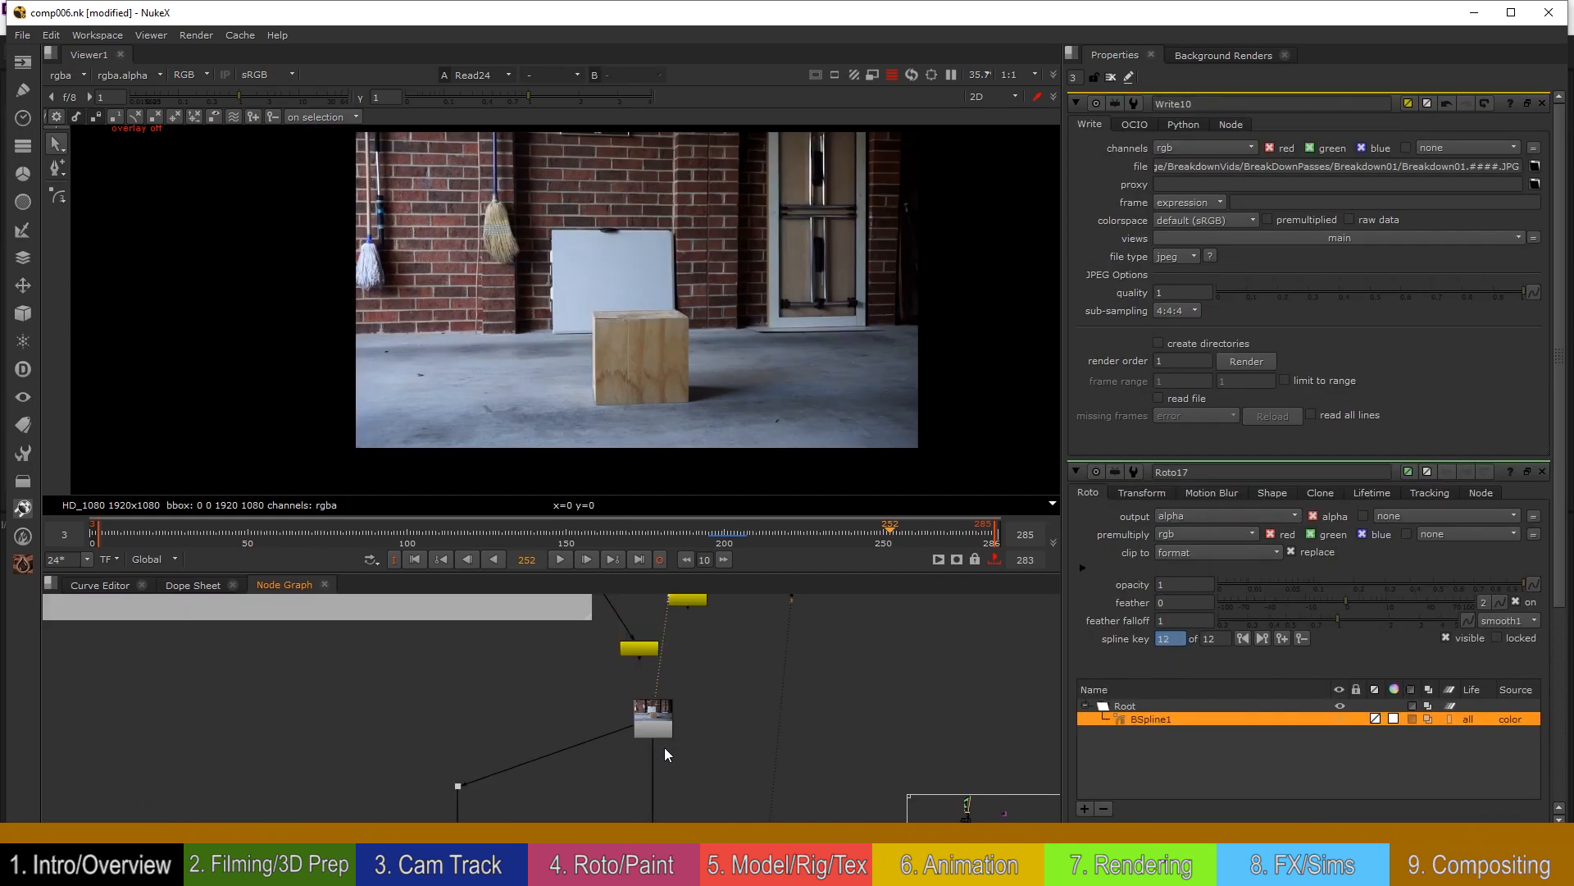
{"action": "scroll", "coordinate": [687, 711], "scroll_direction": "up", "scroll_amount": 5}
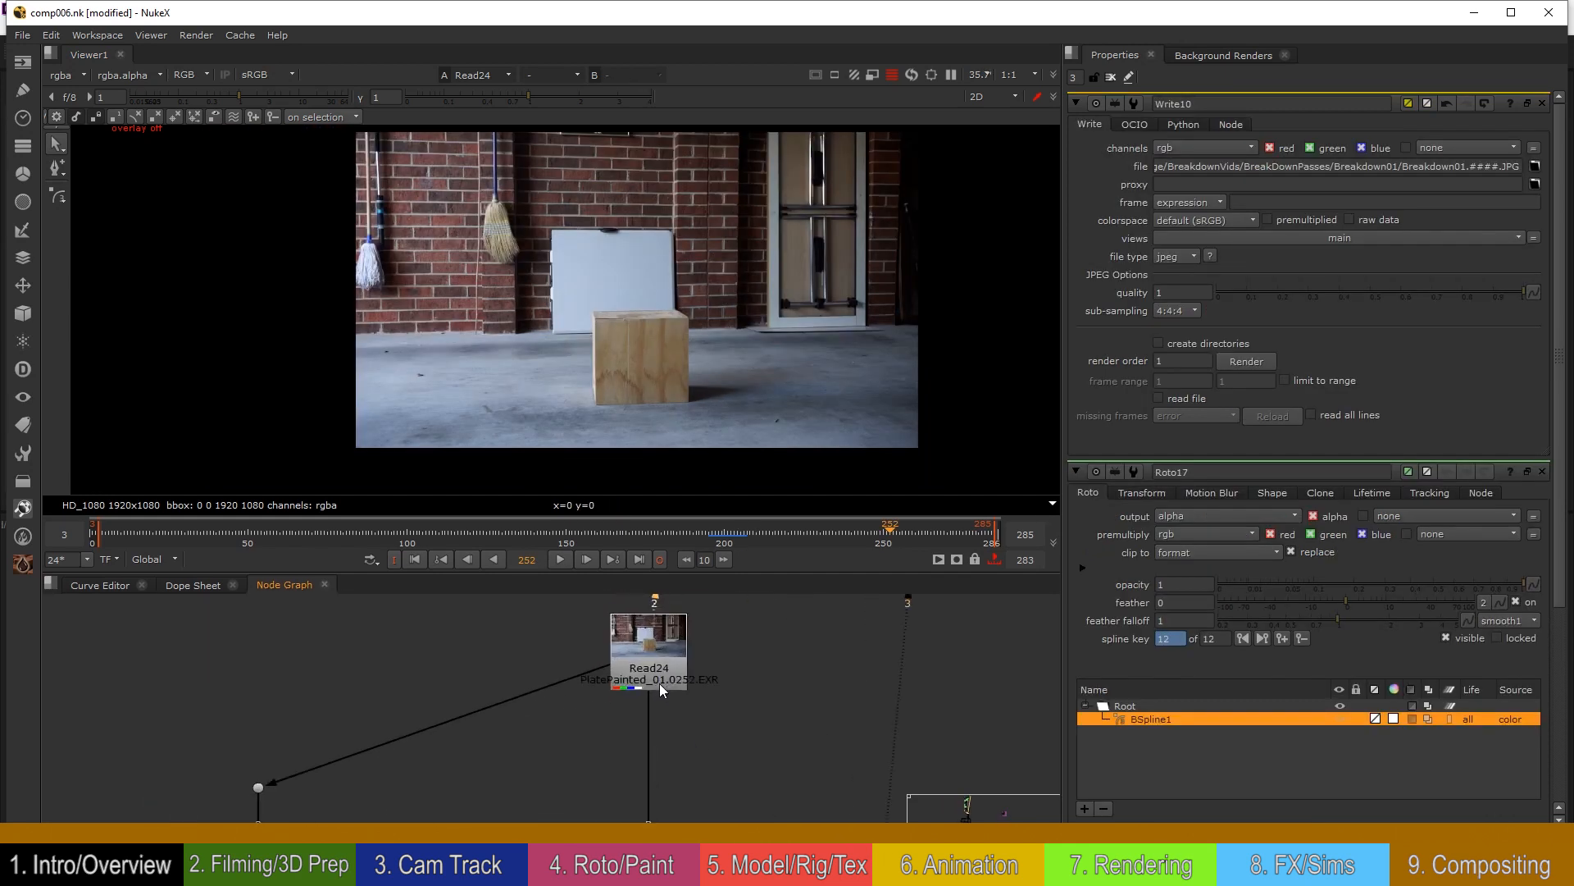
{"action": "middle_click_drag", "start_coordinate": [690, 701], "coordinate": [689, 740]}
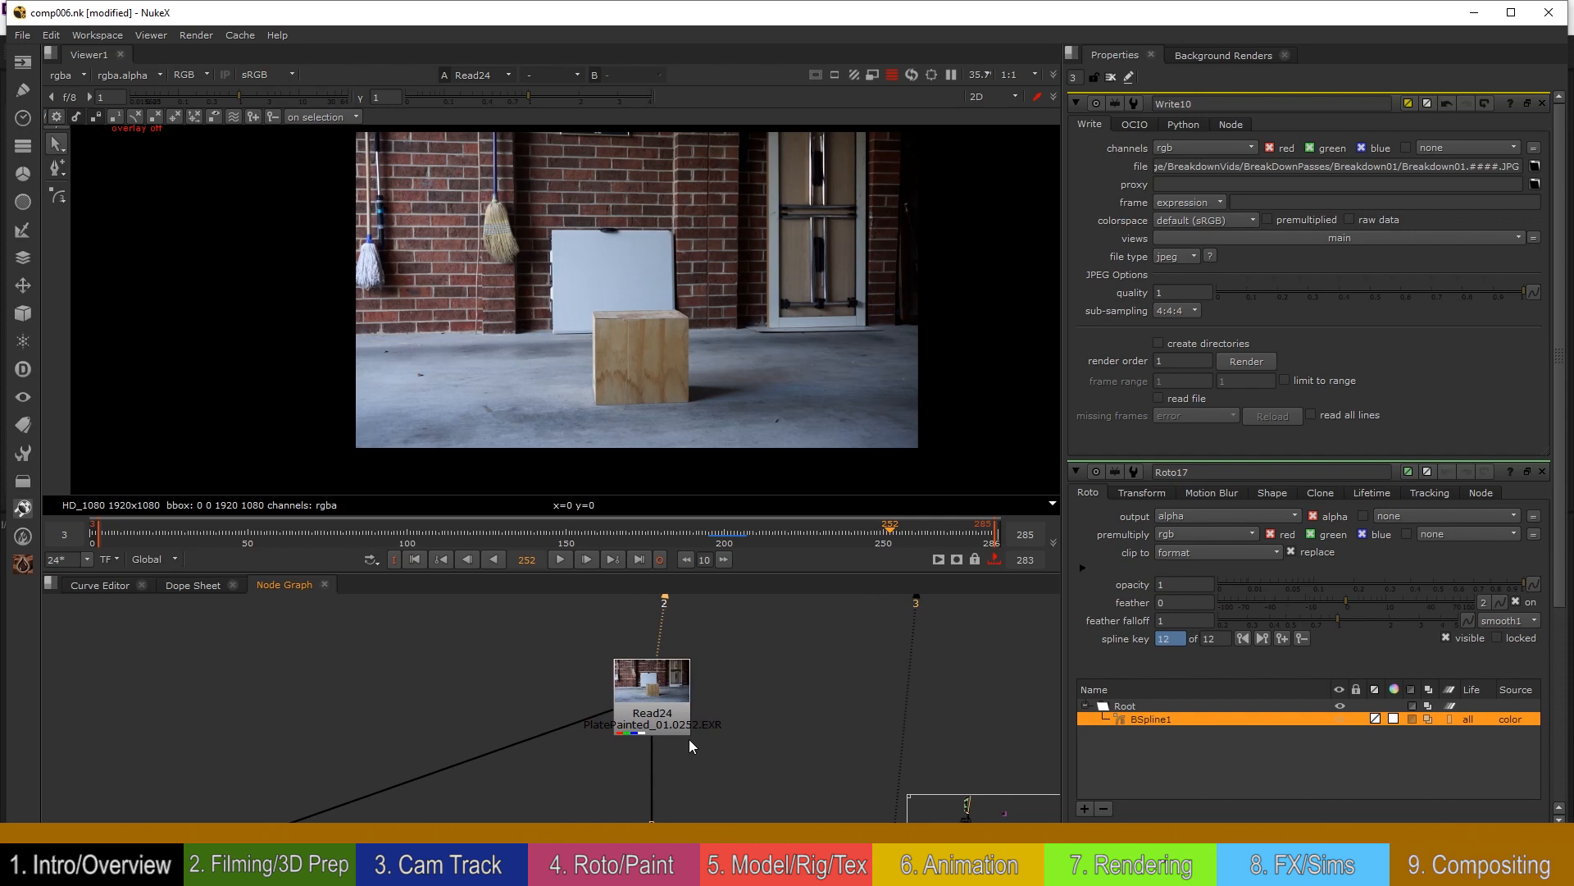
{"action": "scroll", "coordinate": [695, 692], "scroll_direction": "down", "scroll_amount": 4}
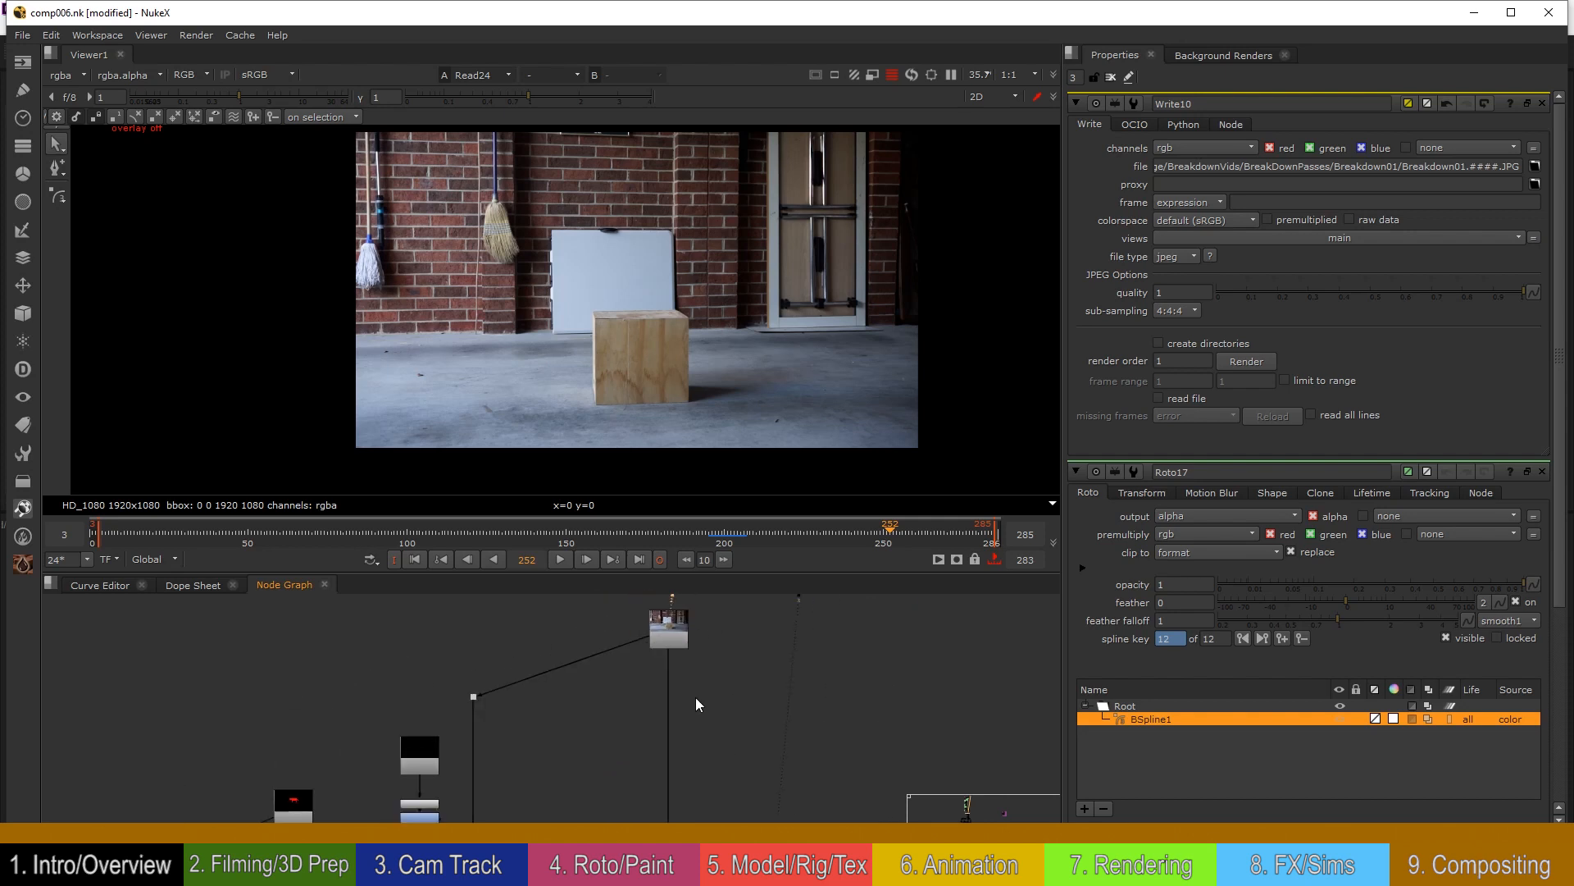
{"action": "scroll", "coordinate": [701, 697], "scroll_direction": "down", "scroll_amount": 2}
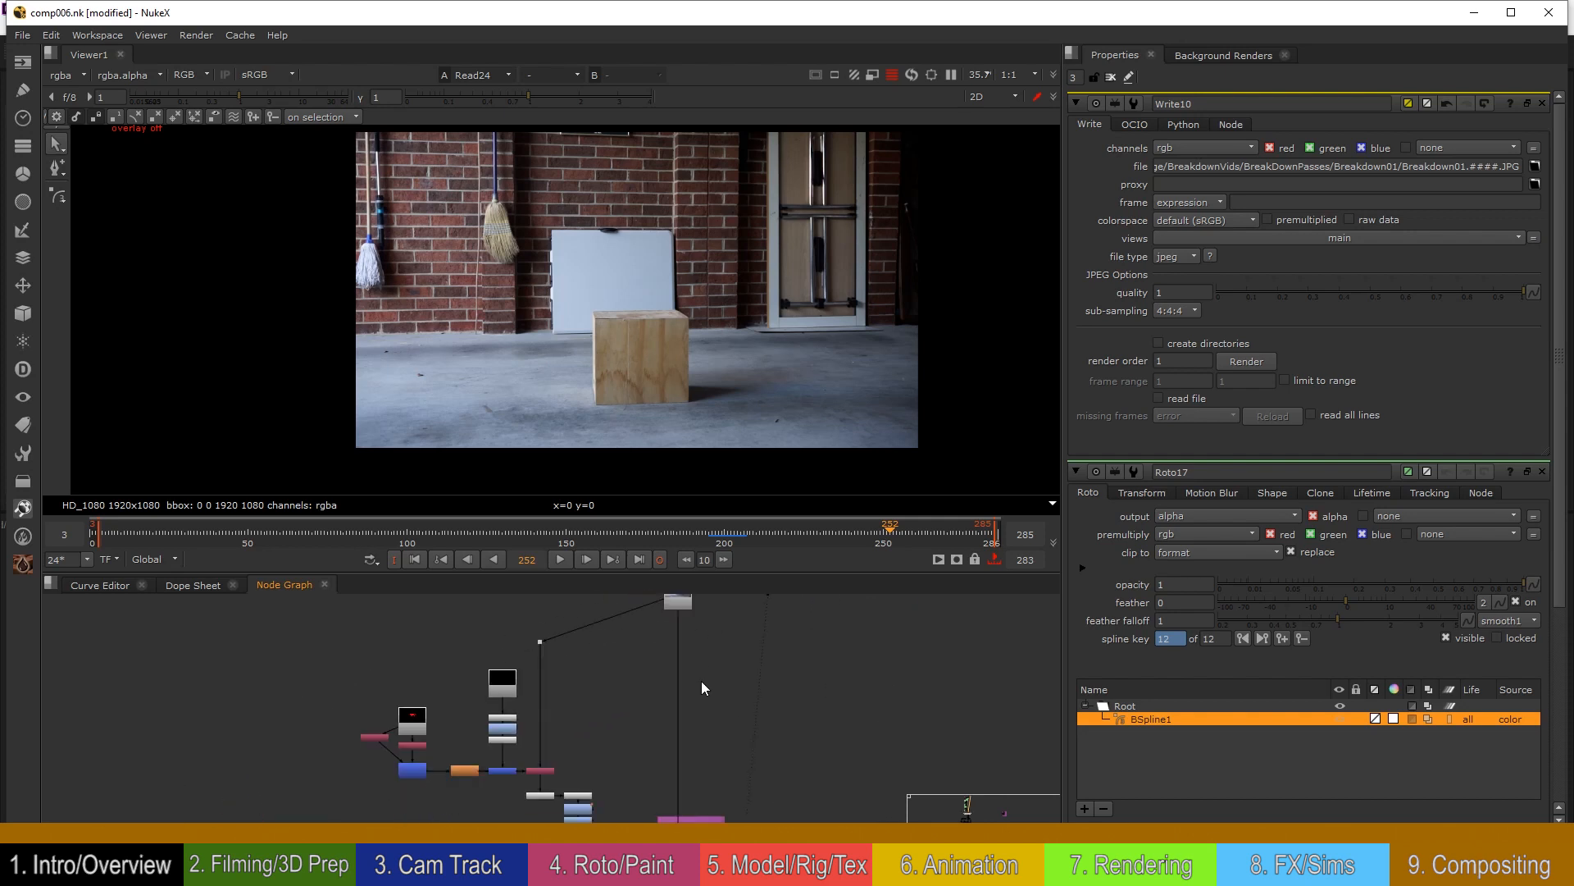
{"action": "middle_click_drag", "start_coordinate": [701, 681], "coordinate": [670, 668]}
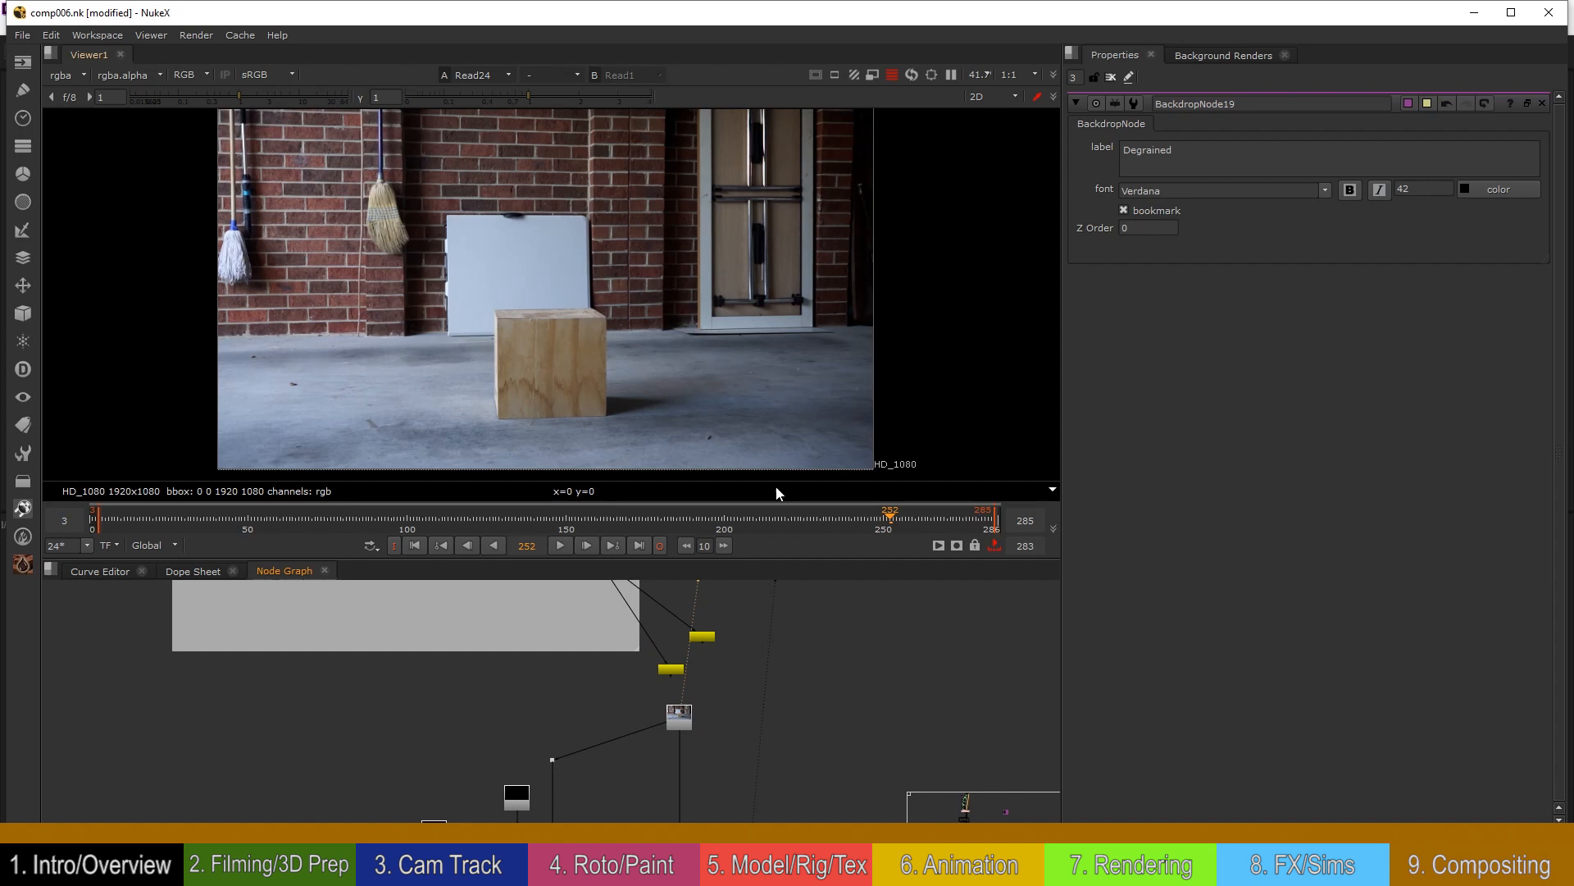
{"action": "middle_click_drag", "start_coordinate": [680, 432], "coordinate": [710, 411]}
{"action": "key", "text": "a"}
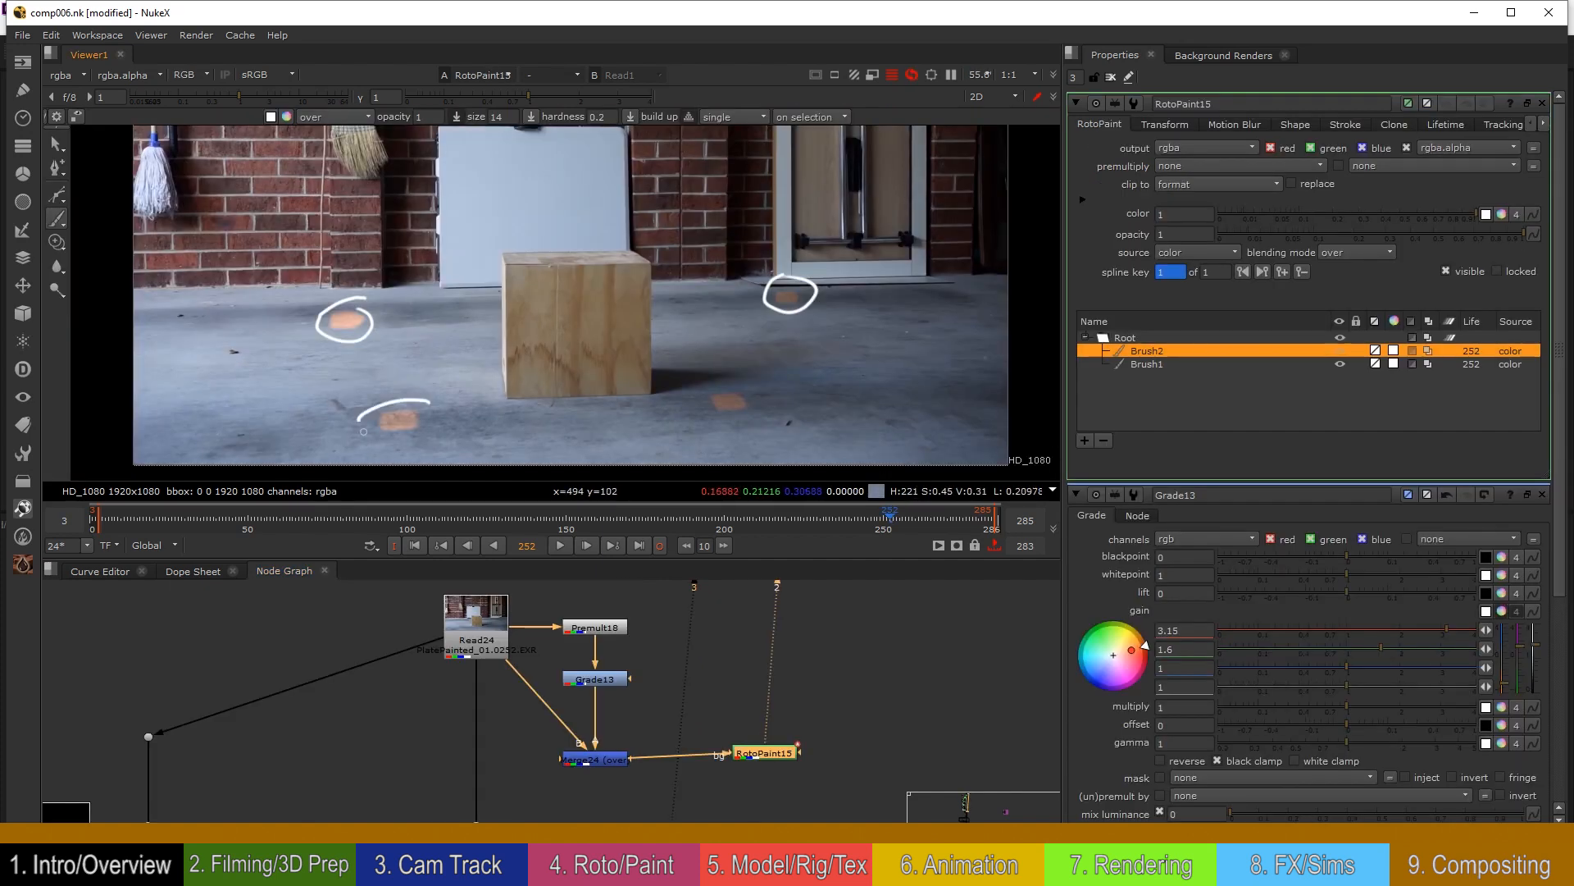
Step: Paint white annotation strokes over the garage plate beside the wooden box in RotoPaint15 on frame 252
{"action": "left_click_drag", "start_coordinate": [761, 380], "coordinate": [742, 378]}
{"action": "left_click_drag", "start_coordinate": [844, 244], "coordinate": [847, 246]}
{"action": "left_click_drag", "start_coordinate": [885, 244], "coordinate": [905, 263]}
{"action": "left_click_drag", "start_coordinate": [857, 282], "coordinate": [843, 310]}
{"action": "left_click_drag", "start_coordinate": [926, 284], "coordinate": [912, 308]}
{"action": "left_click_drag", "start_coordinate": [951, 285], "coordinate": [934, 305]}
{"action": "left_click_drag", "start_coordinate": [777, 332], "coordinate": [801, 332]}
{"action": "mouse_move", "coordinate": [859, 331]}
{"action": "left_mouse_down"}
{"action": "mouse_move", "coordinate": [860, 350]}
{"action": "mouse_move", "coordinate": [903, 351]}
{"action": "left_mouse_up"}
{"action": "left_click_drag", "start_coordinate": [793, 375], "coordinate": [820, 397]}
{"action": "left_click_drag", "start_coordinate": [842, 387], "coordinate": [855, 387]}
{"action": "mouse_move", "coordinate": [886, 379]}
{"action": "left_mouse_down"}
{"action": "mouse_move", "coordinate": [871, 398]}
{"action": "mouse_move", "coordinate": [953, 378]}
{"action": "left_mouse_up"}
{"action": "left_click_drag", "start_coordinate": [961, 378], "coordinate": [986, 400]}
{"action": "middle_click_drag", "start_coordinate": [984, 410], "coordinate": [959, 371]}
{"action": "mouse_move", "coordinate": [754, 371]}
{"action": "left_mouse_down"}
{"action": "mouse_move", "coordinate": [752, 385]}
{"action": "mouse_move", "coordinate": [846, 382]}
{"action": "left_mouse_up"}
{"action": "left_click_drag", "start_coordinate": [754, 401], "coordinate": [751, 418]}
{"action": "mouse_move", "coordinate": [870, 393]}
{"action": "left_mouse_down"}
{"action": "mouse_move", "coordinate": [850, 423]}
{"action": "mouse_move", "coordinate": [953, 404]}
{"action": "left_mouse_up"}
{"action": "left_click_drag", "start_coordinate": [961, 405], "coordinate": [982, 404]}
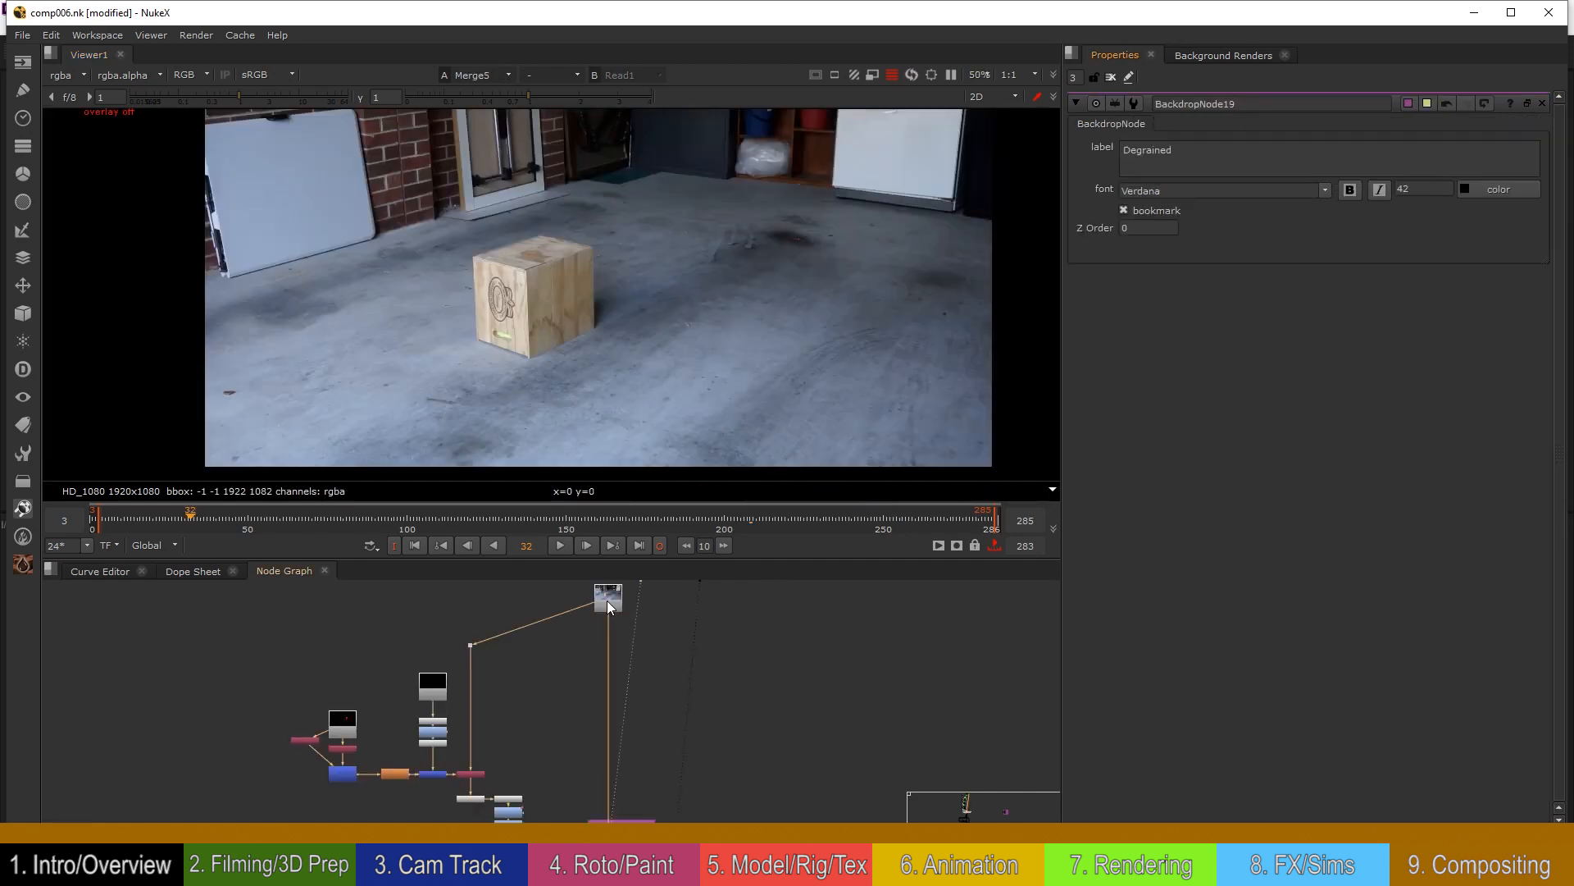
Step: Inspect the Shadows merge up close on the garage floor behind the wooden box at frame 32
{"action": "scroll", "coordinate": [638, 758], "scroll_direction": "up", "scroll_amount": 2}
{"action": "key", "text": "1"}
{"action": "scroll", "coordinate": [747, 244], "scroll_direction": "up", "scroll_amount": 4}
{"action": "middle_click_drag", "start_coordinate": [672, 238], "coordinate": [667, 292]}
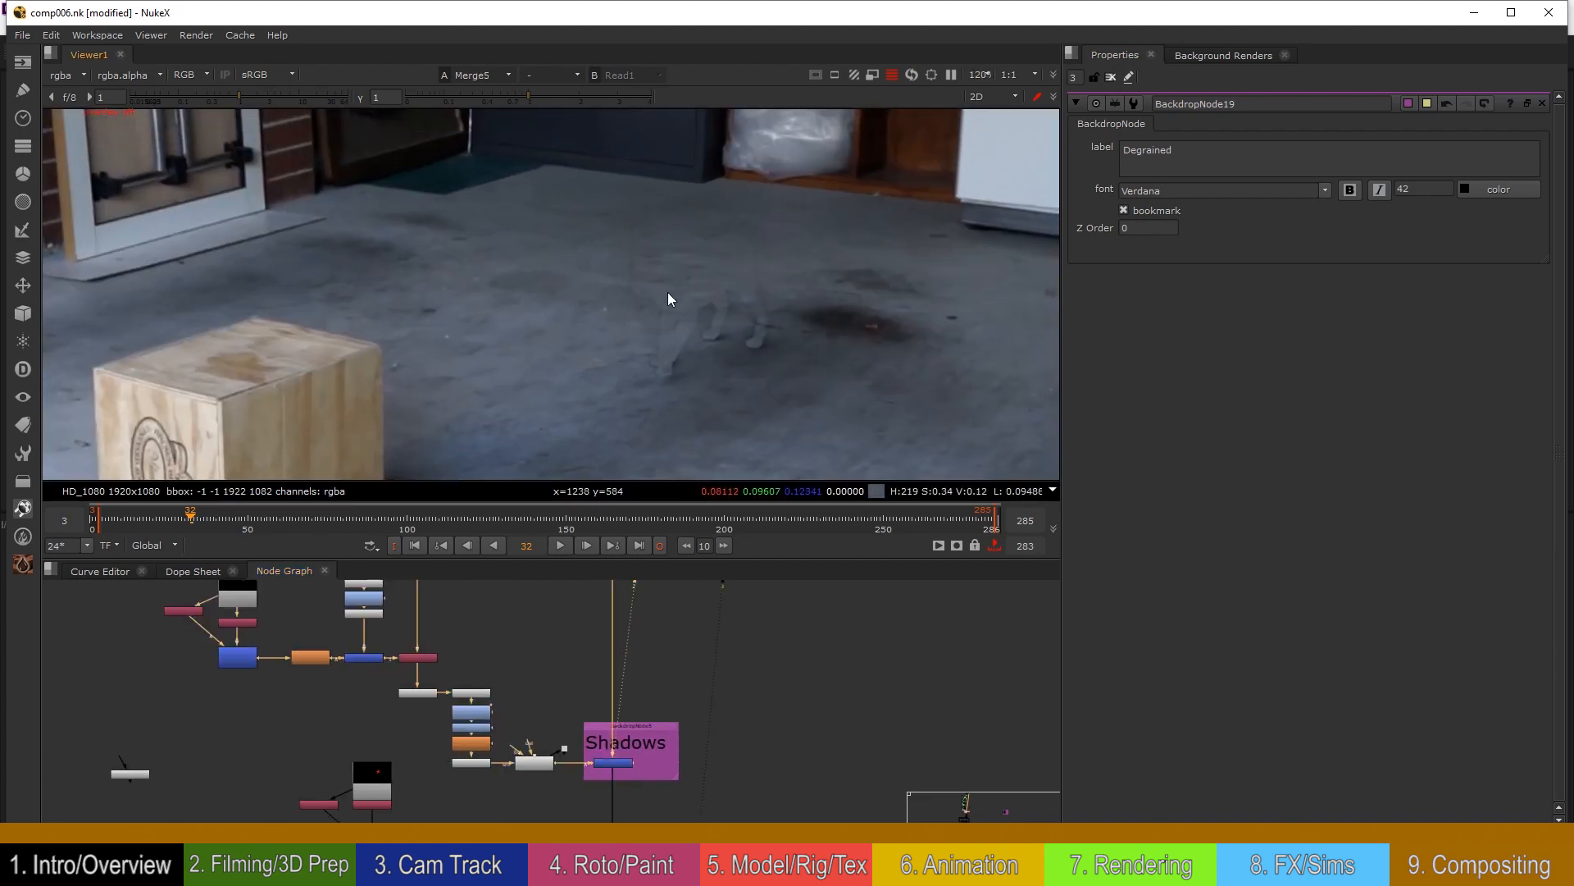
Step: View the Beauty merge result with the cat beside the wooden box at frame 32
{"action": "middle_click_drag", "start_coordinate": [707, 392], "coordinate": [705, 339]}
{"action": "middle_click_drag", "start_coordinate": [738, 766], "coordinate": [697, 723]}
{"action": "left_click", "coordinate": [634, 760]}
{"action": "key", "text": "2"}
{"action": "left_click", "coordinate": [636, 760]}
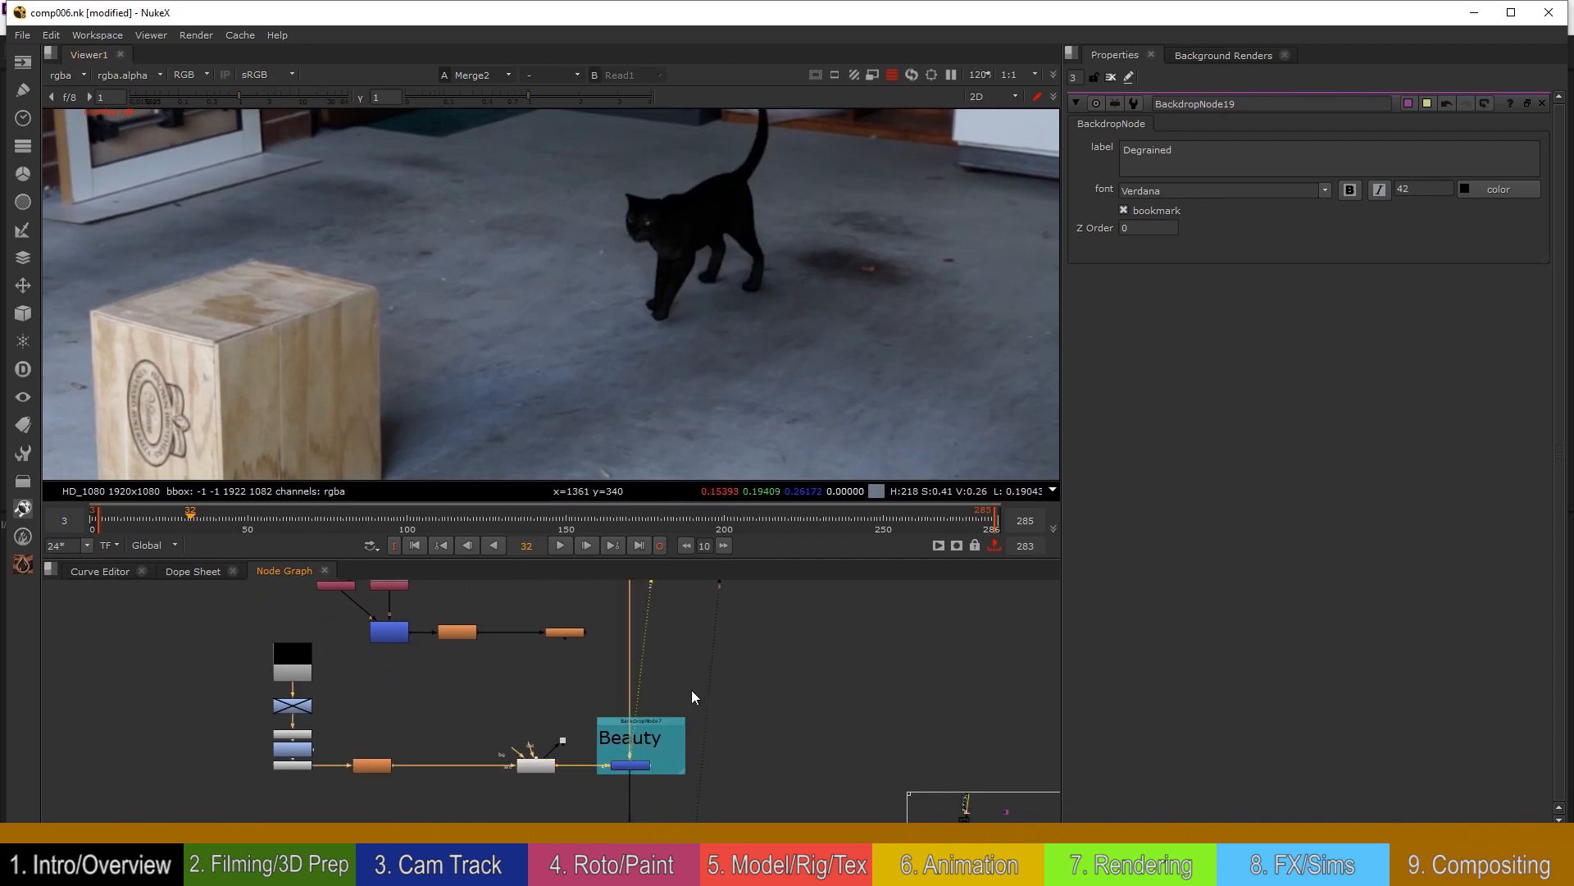
{"action": "middle_click_drag", "start_coordinate": [691, 690], "coordinate": [688, 725]}
{"action": "scroll", "coordinate": [537, 765], "scroll_direction": "up", "scroll_amount": 4}
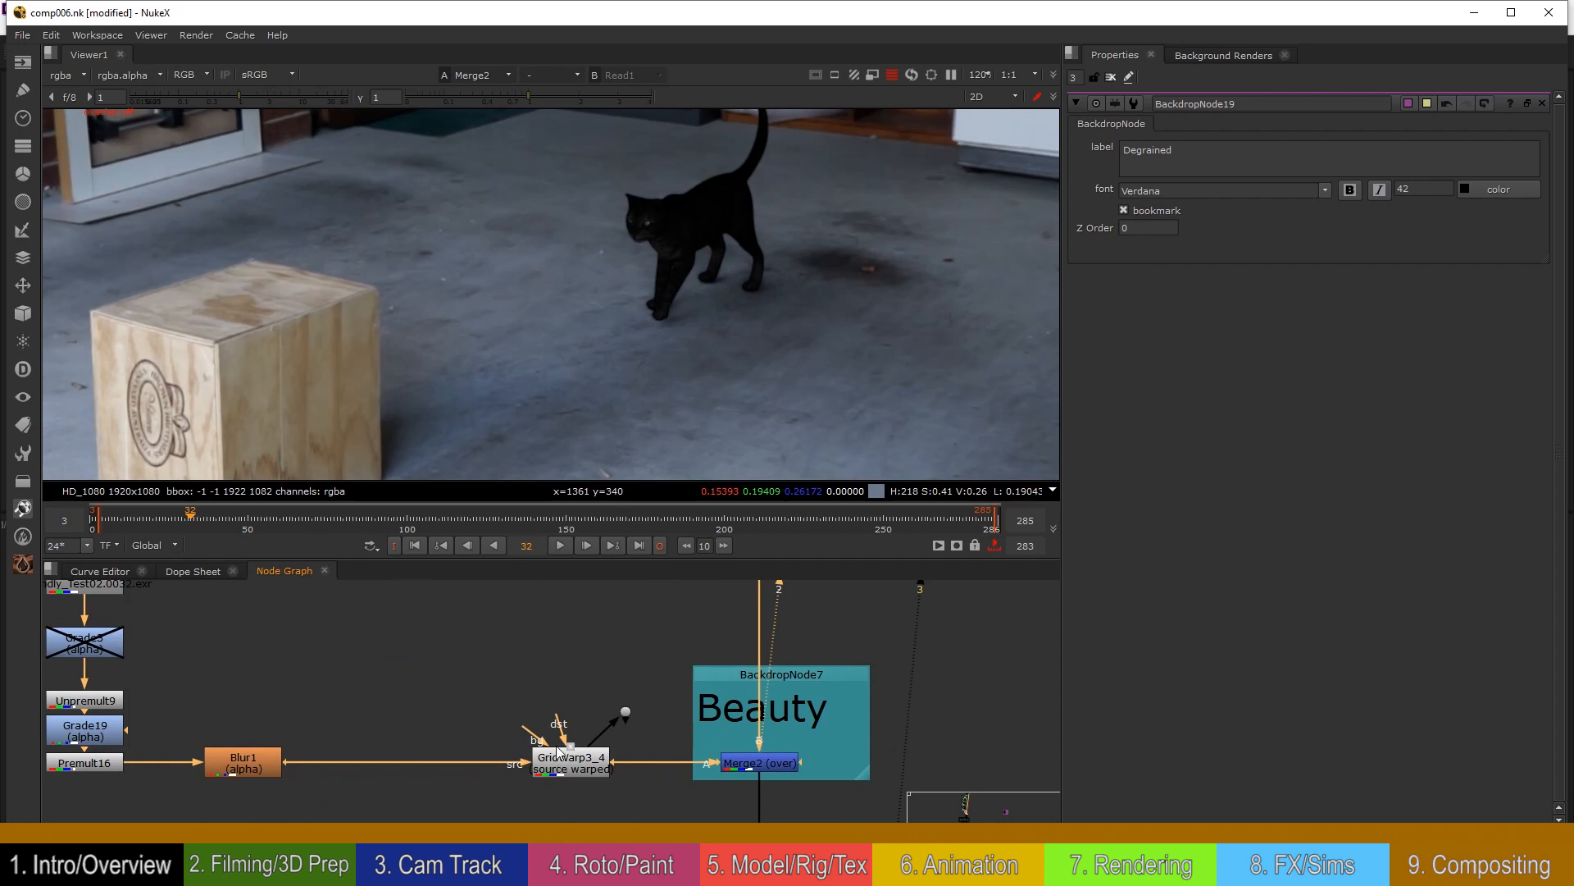
Step: Go to frame 244 and inspect the cat's paws on the wooden box up close in the Beauty merge
{"action": "left_click", "coordinate": [584, 769]}
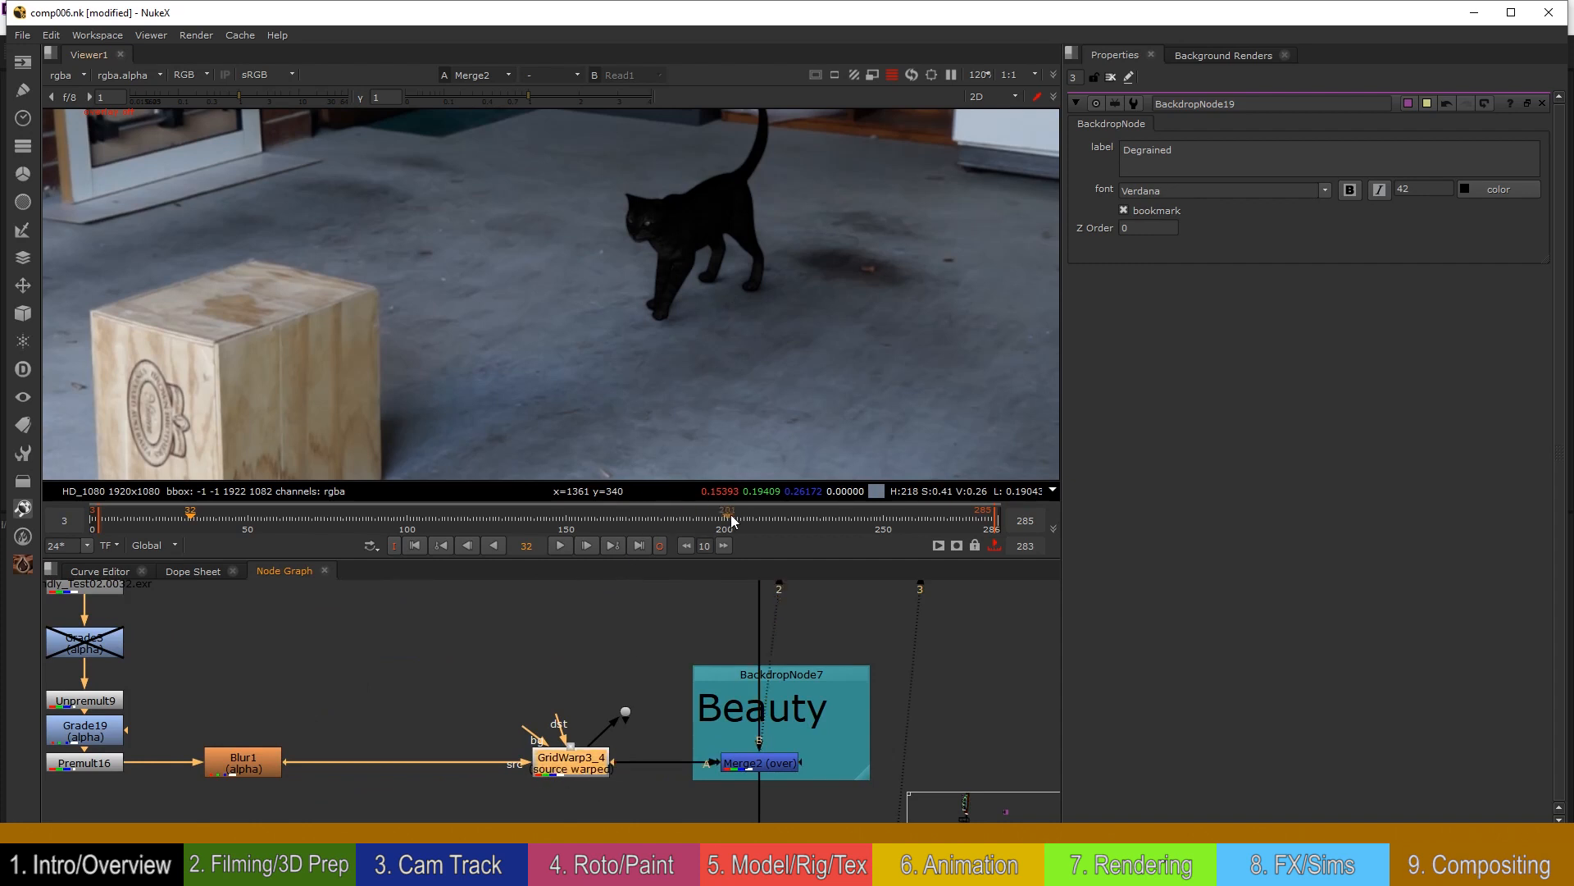
{"action": "left_click_drag", "start_coordinate": [731, 514], "coordinate": [865, 514]}
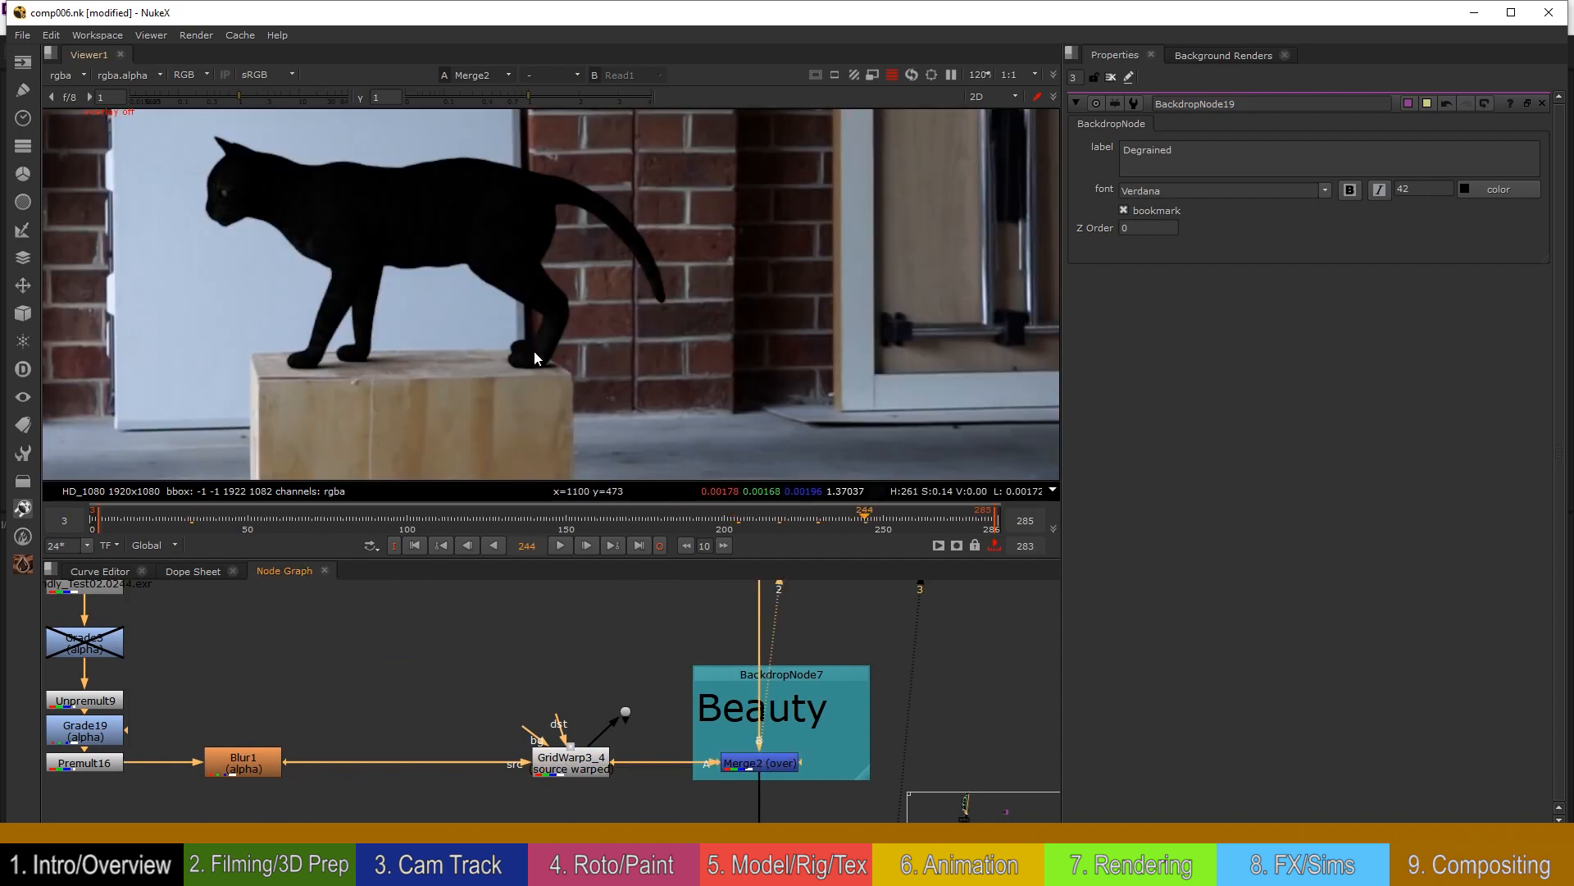
{"action": "scroll", "coordinate": [534, 357], "scroll_direction": "up", "scroll_amount": 3}
{"action": "scroll", "coordinate": [603, 707], "scroll_direction": "down", "scroll_amount": 6}
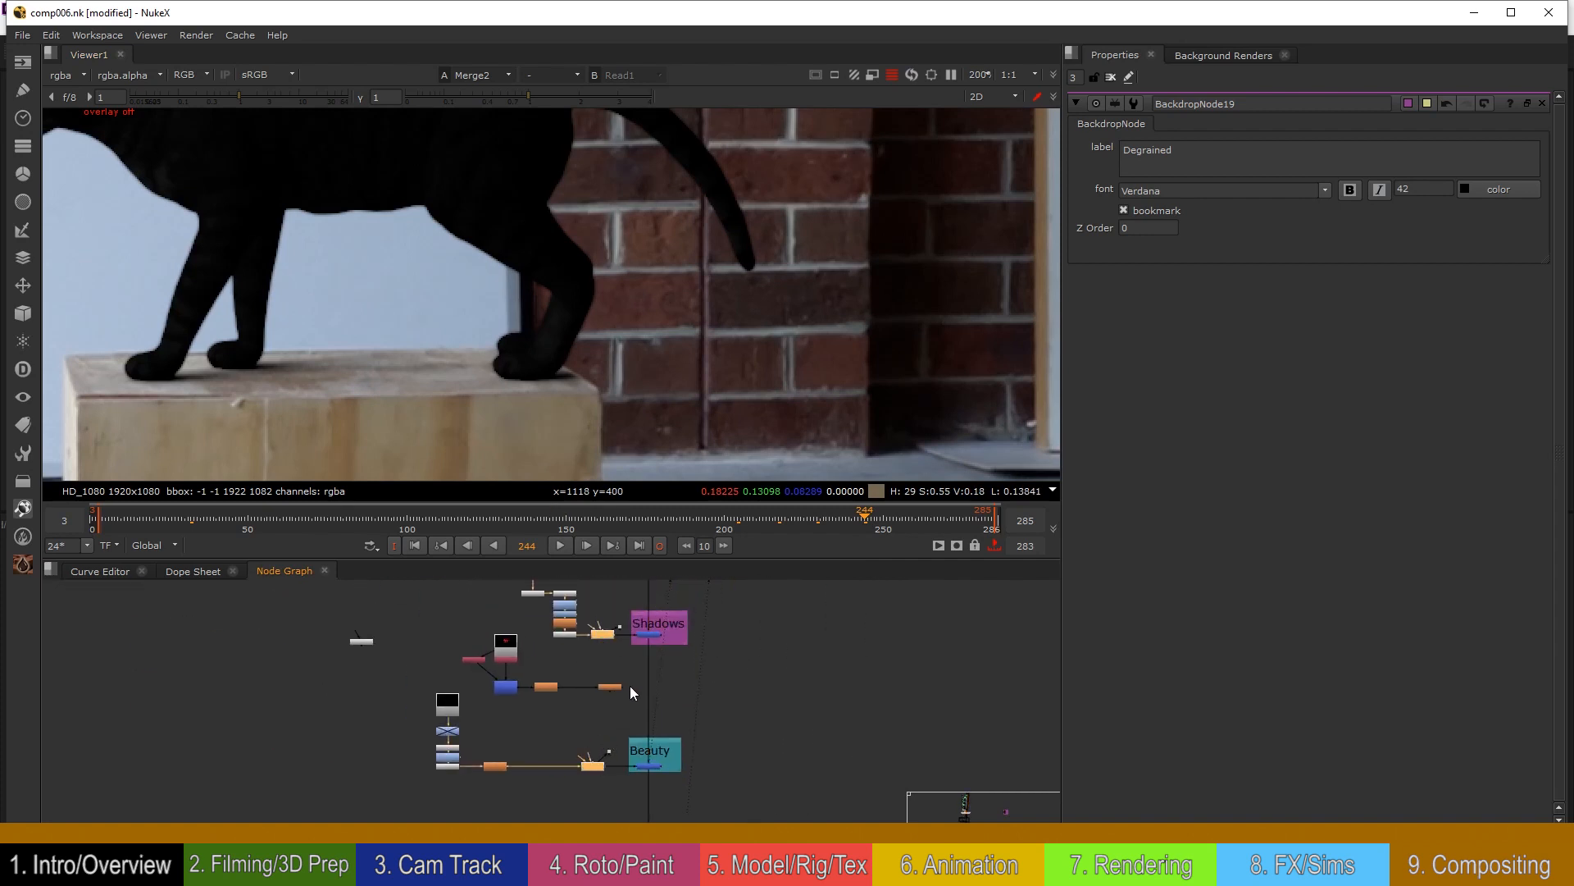
{"action": "scroll", "coordinate": [582, 390], "scroll_direction": "up", "scroll_amount": 2}
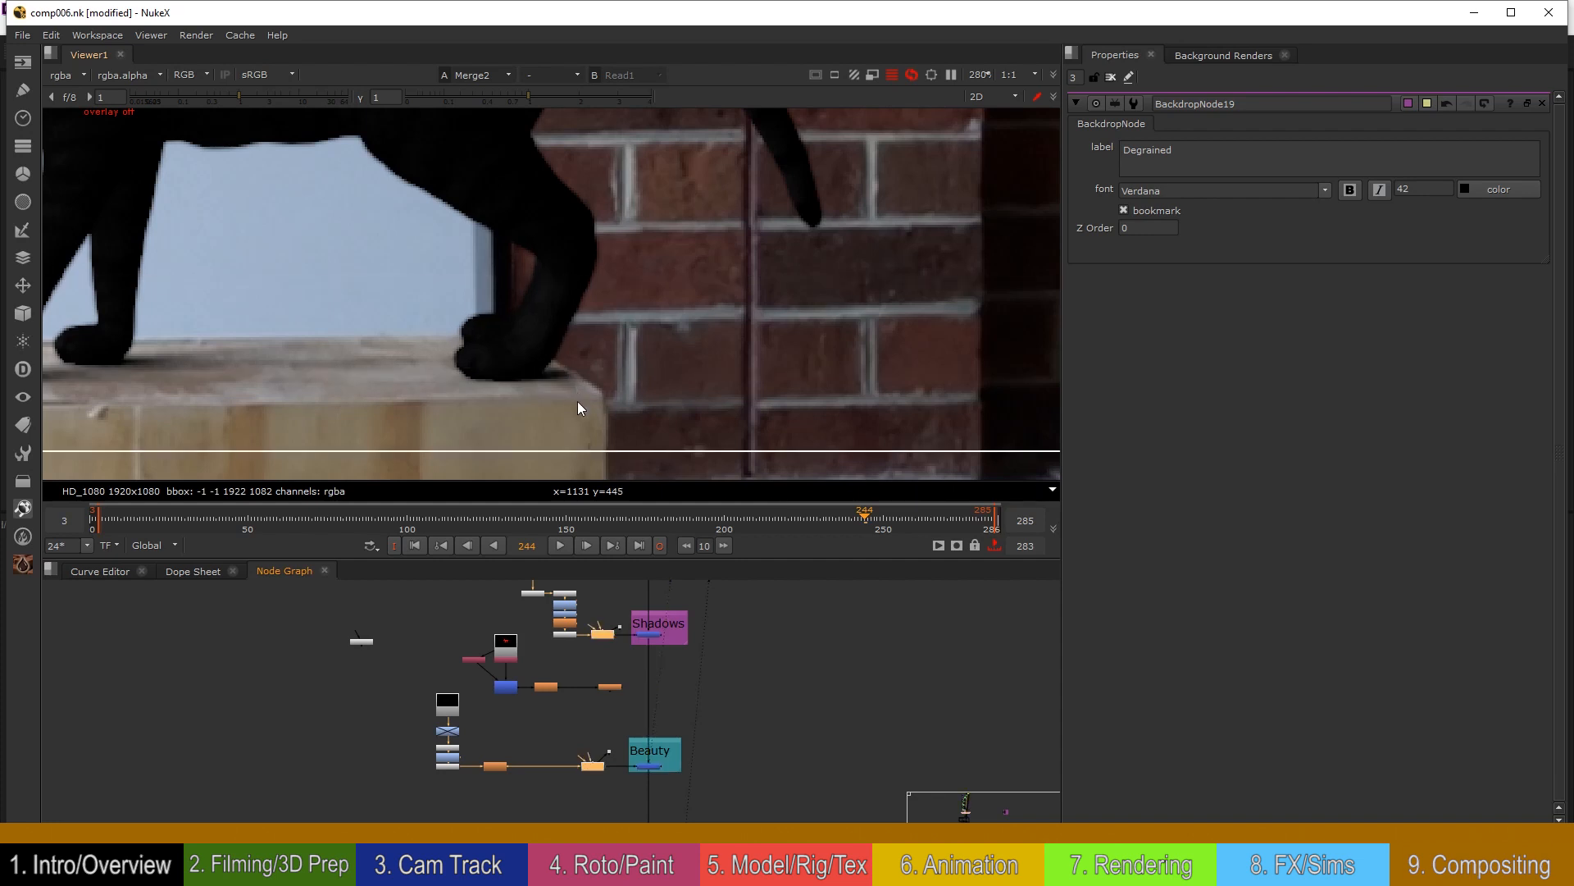
Step: View the Fur merge at frame 244 and inspect the cat's fur against the brick wall
{"action": "middle_click_drag", "start_coordinate": [708, 742], "coordinate": [712, 679]}
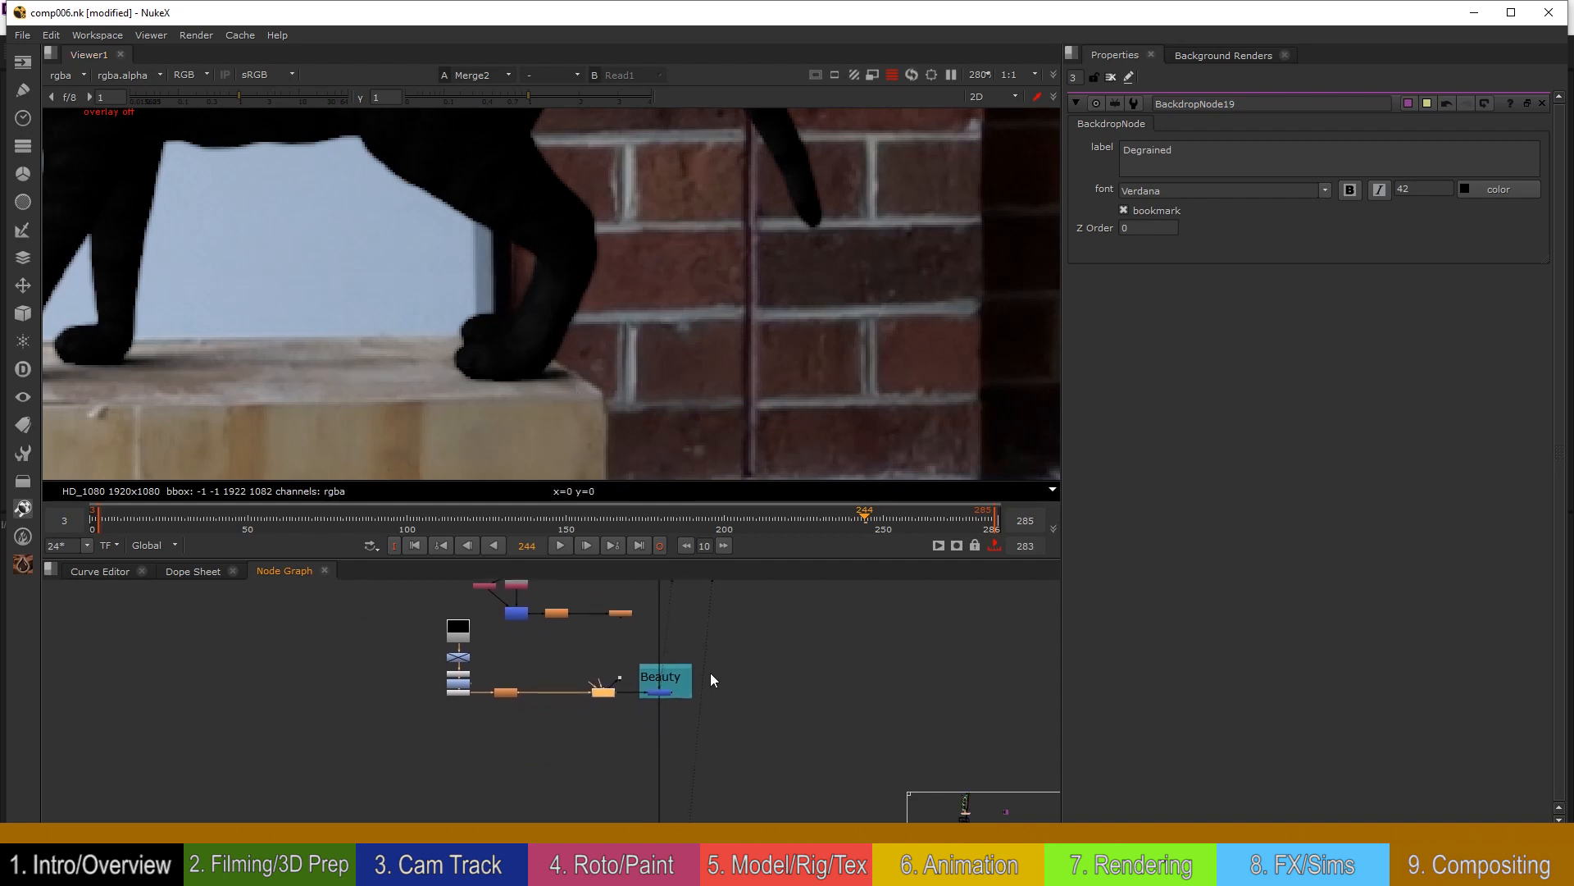
{"action": "middle_click_drag", "start_coordinate": [625, 734], "coordinate": [654, 599]}
{"action": "middle_click_drag", "start_coordinate": [674, 701], "coordinate": [668, 638]}
{"action": "scroll", "coordinate": [663, 731], "scroll_direction": "up", "scroll_amount": 2}
{"action": "left_click", "coordinate": [689, 731]}
{"action": "key", "text": "1"}
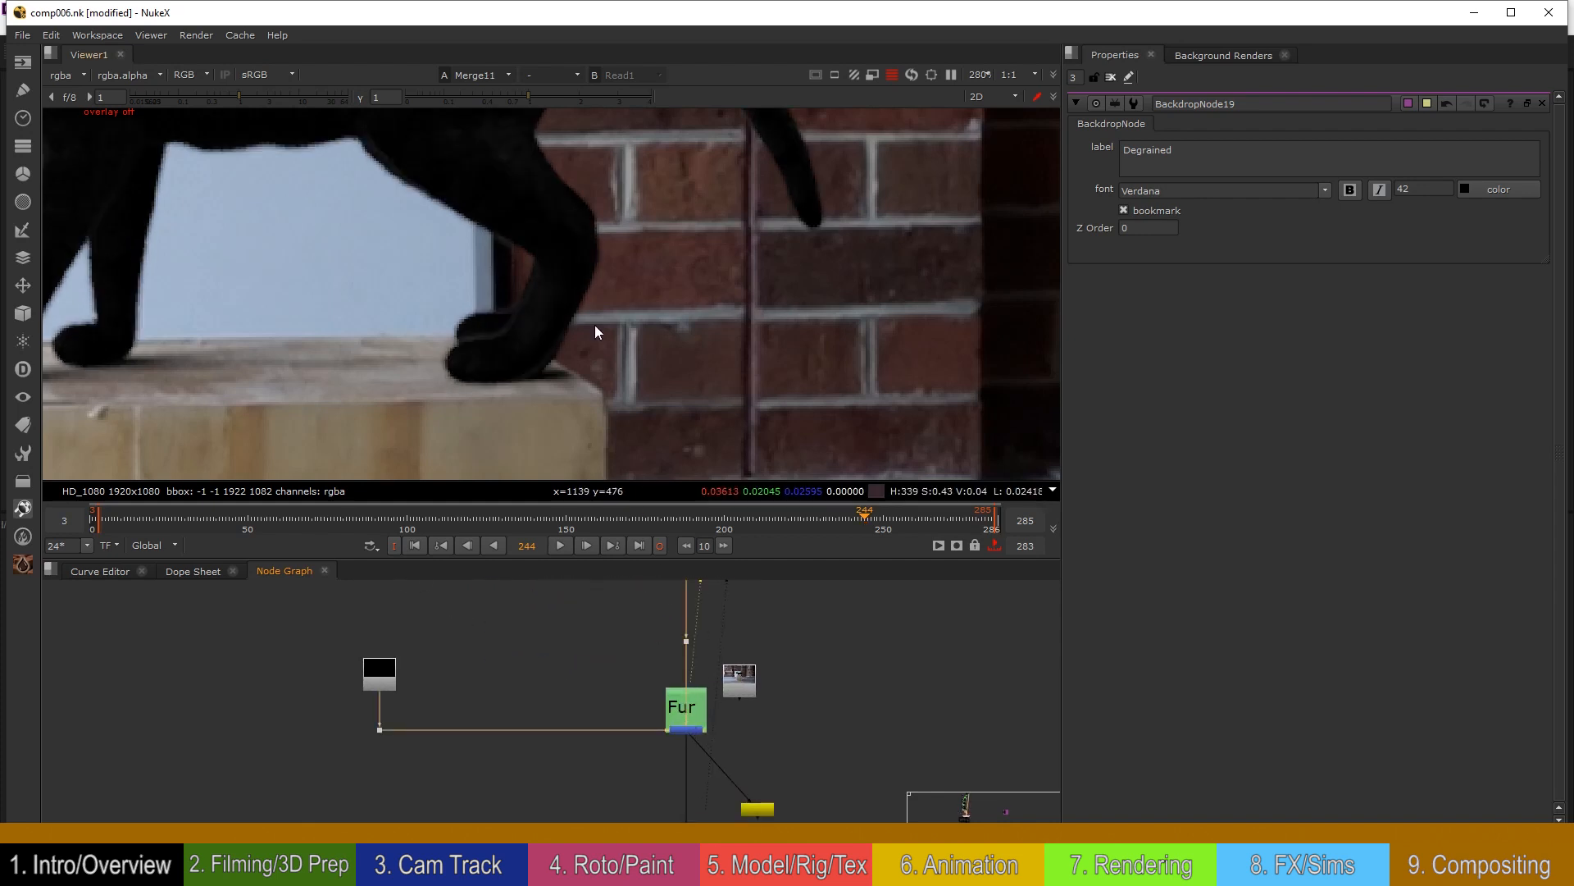
{"action": "scroll", "coordinate": [594, 323], "scroll_direction": "down", "scroll_amount": 5}
{"action": "scroll", "coordinate": [574, 353], "scroll_direction": "up", "scroll_amount": 1}
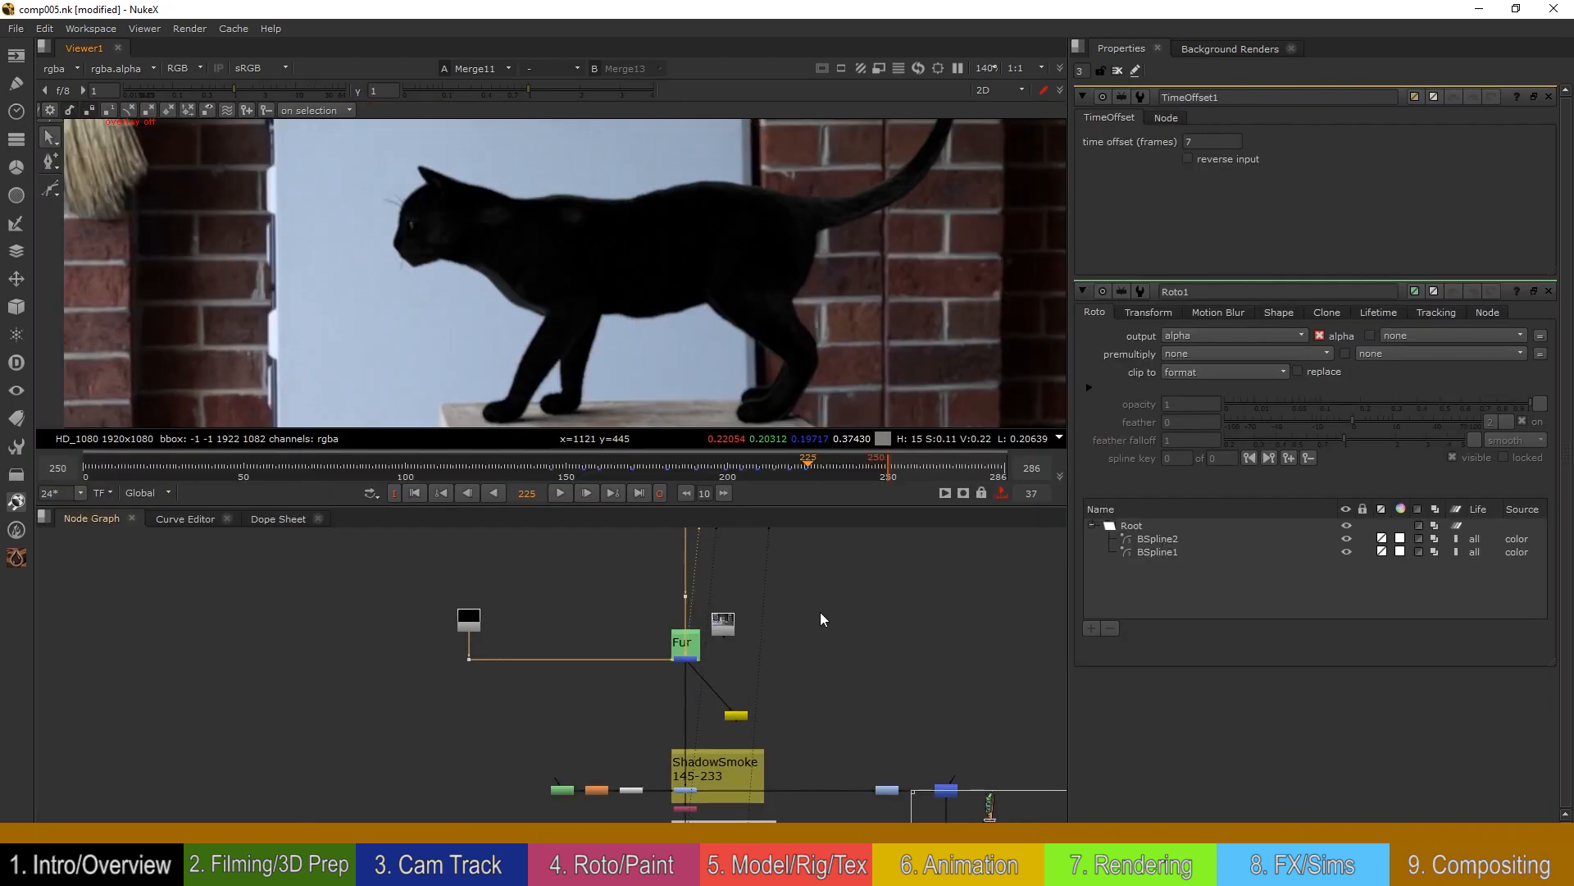
Step: View the ShadowSmoke grade on the cat shot at frame 225 in comp005.nk
{"action": "scroll", "coordinate": [812, 594], "scroll_direction": "up", "scroll_amount": 2}
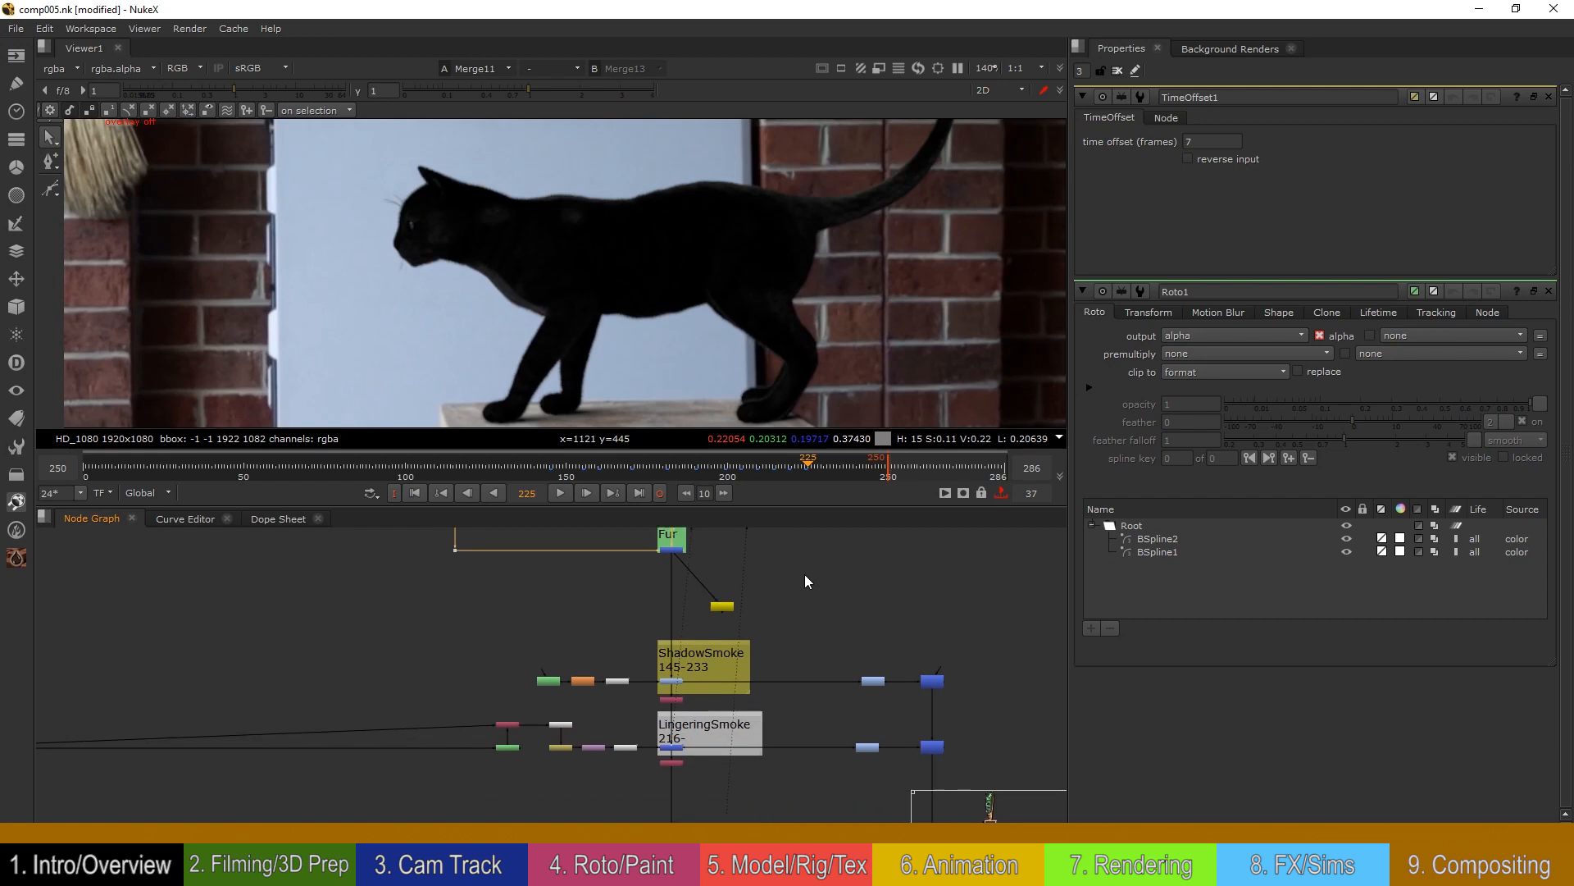
{"action": "scroll", "coordinate": [652, 636], "scroll_direction": "up", "scroll_amount": 2}
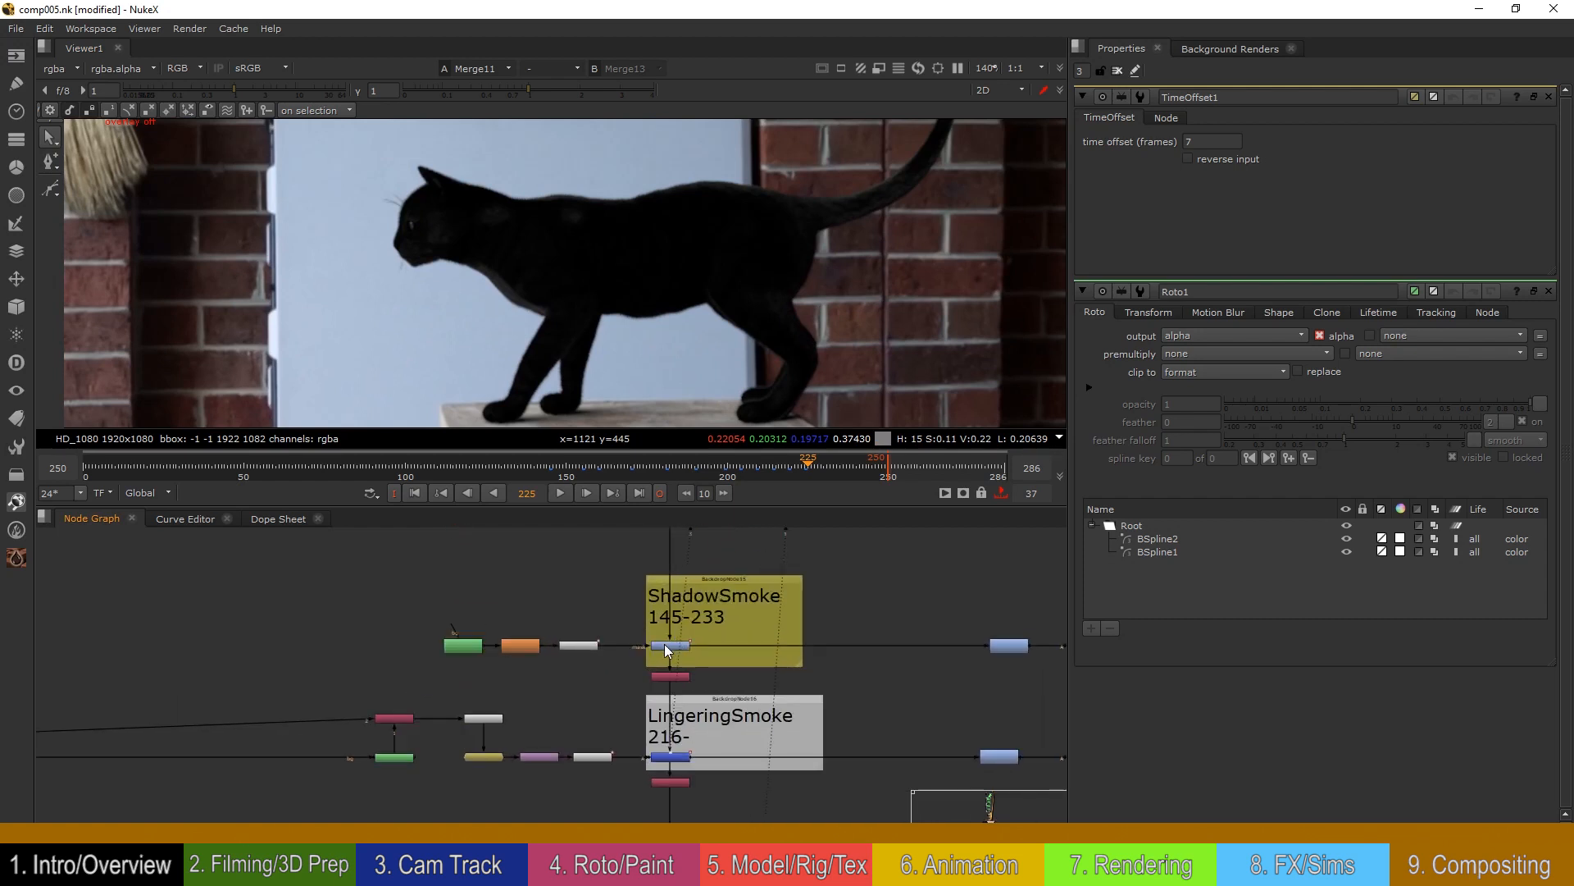
{"action": "left_click", "coordinate": [672, 645]}
{"action": "key", "text": "1"}
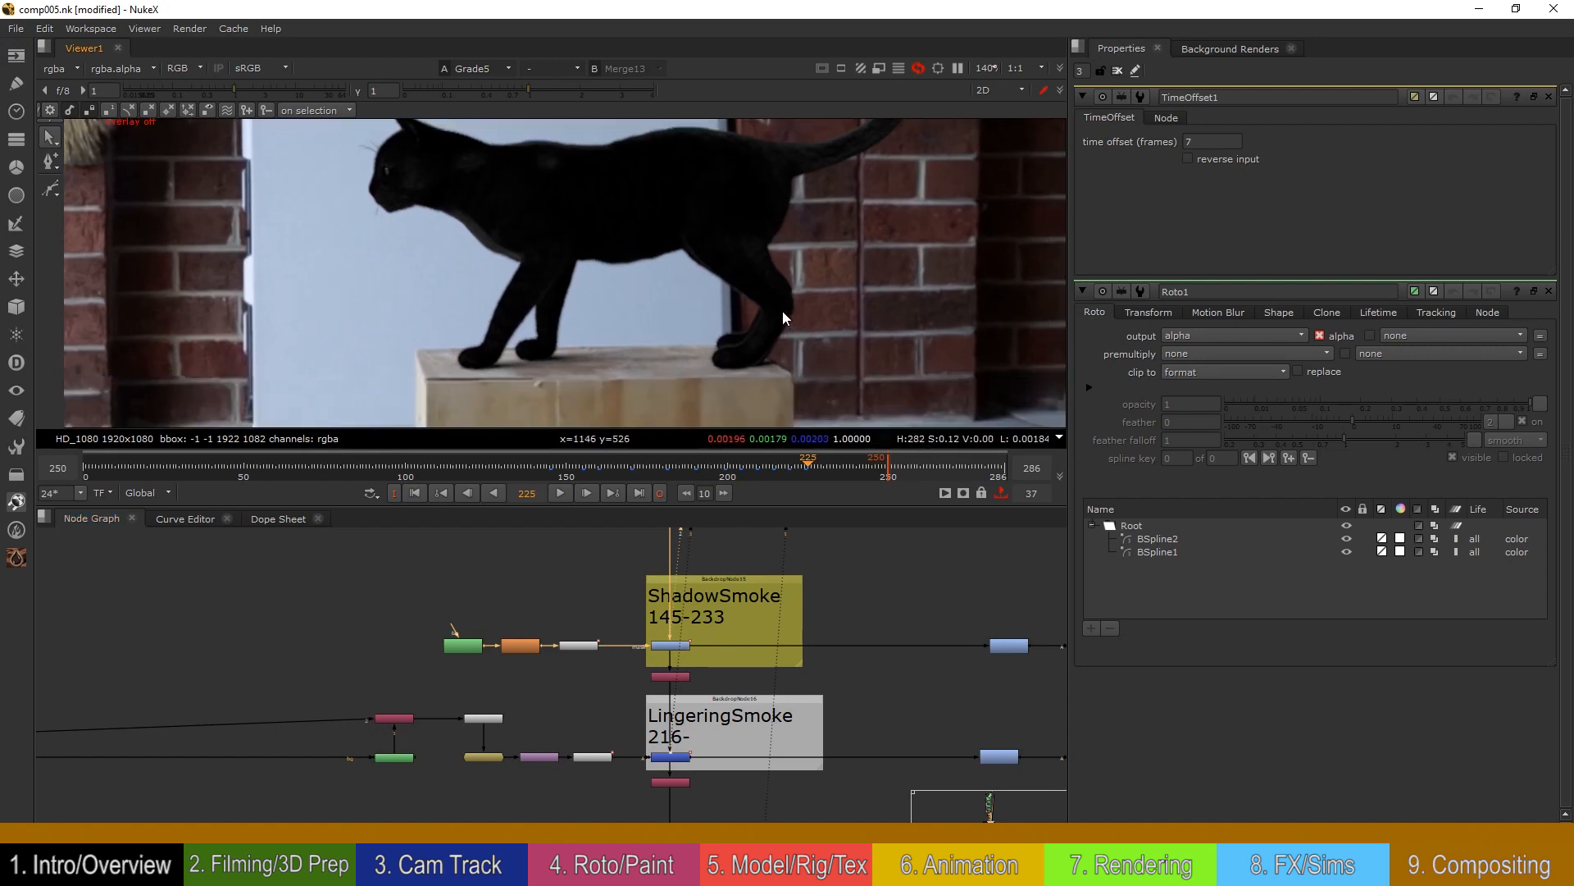
{"action": "scroll", "coordinate": [687, 784], "scroll_direction": "down", "scroll_amount": 3}
{"action": "scroll", "coordinate": [775, 406], "scroll_direction": "down", "scroll_amount": 3}
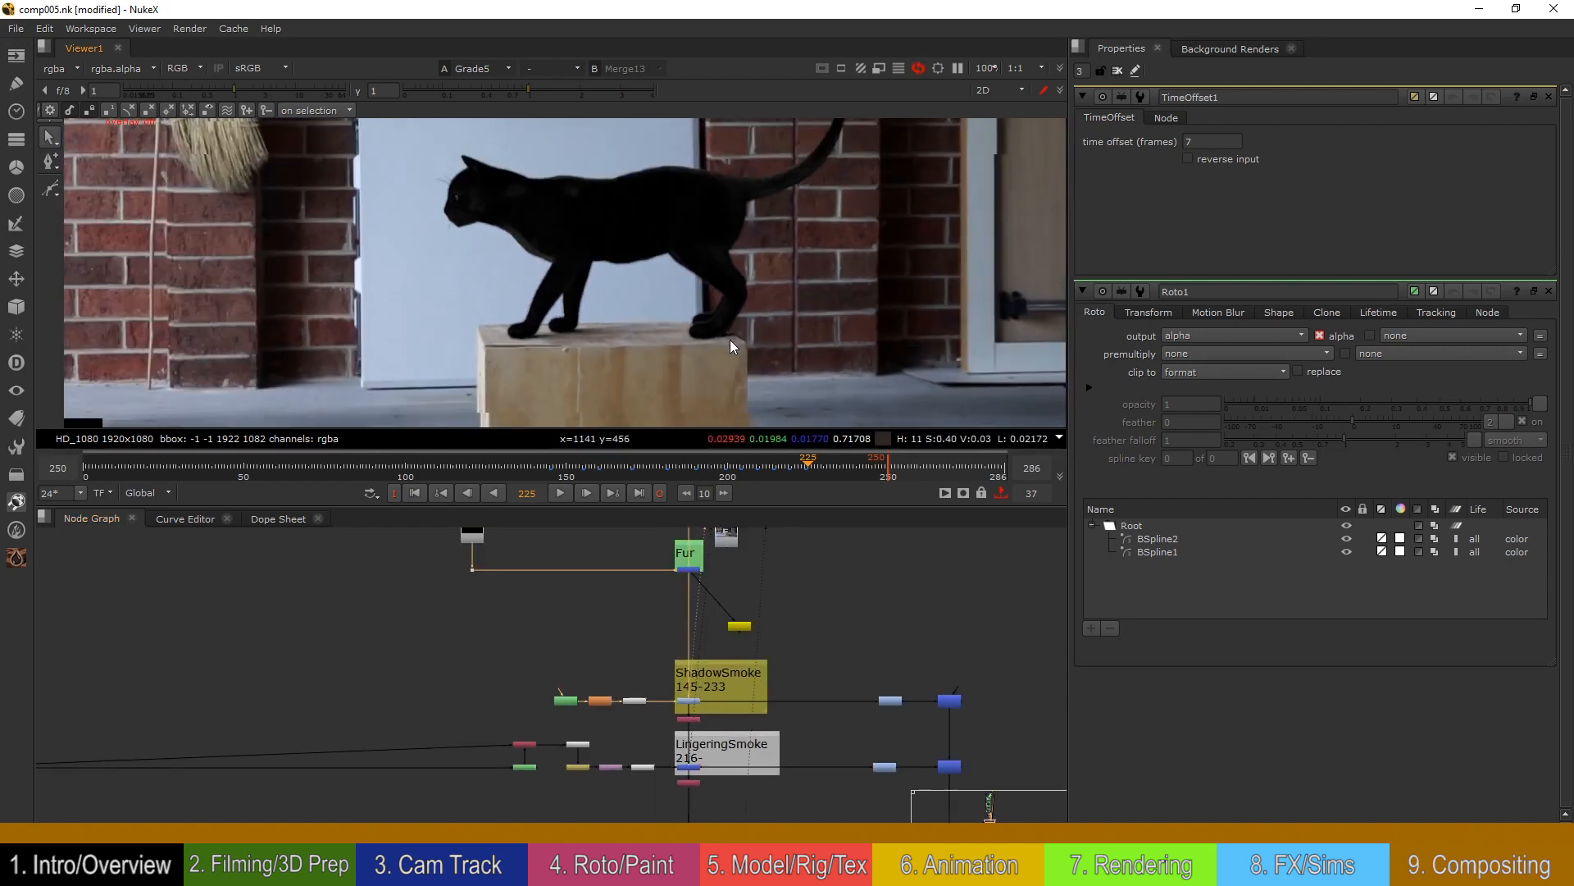
Step: View the Smoke merge at frame 225, then at frame 203, examining the smoke behind the wooden box
{"action": "middle_click_drag", "start_coordinate": [692, 815], "coordinate": [696, 574]}
{"action": "left_click", "coordinate": [646, 716]}
{"action": "key", "text": "1"}
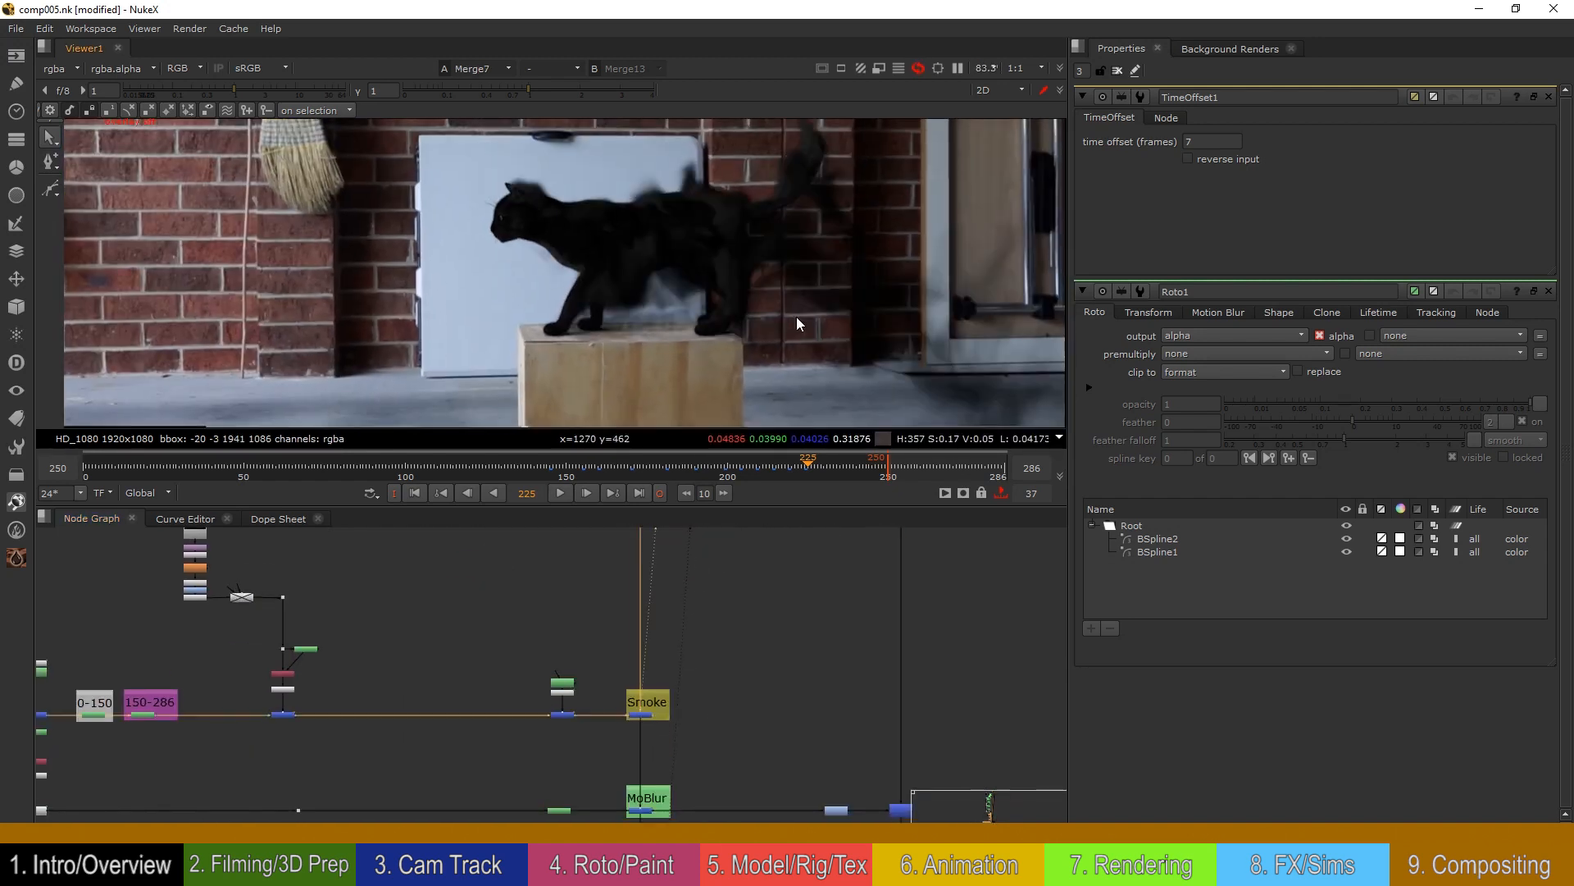
{"action": "middle_click_drag", "start_coordinate": [877, 324], "coordinate": [692, 229]}
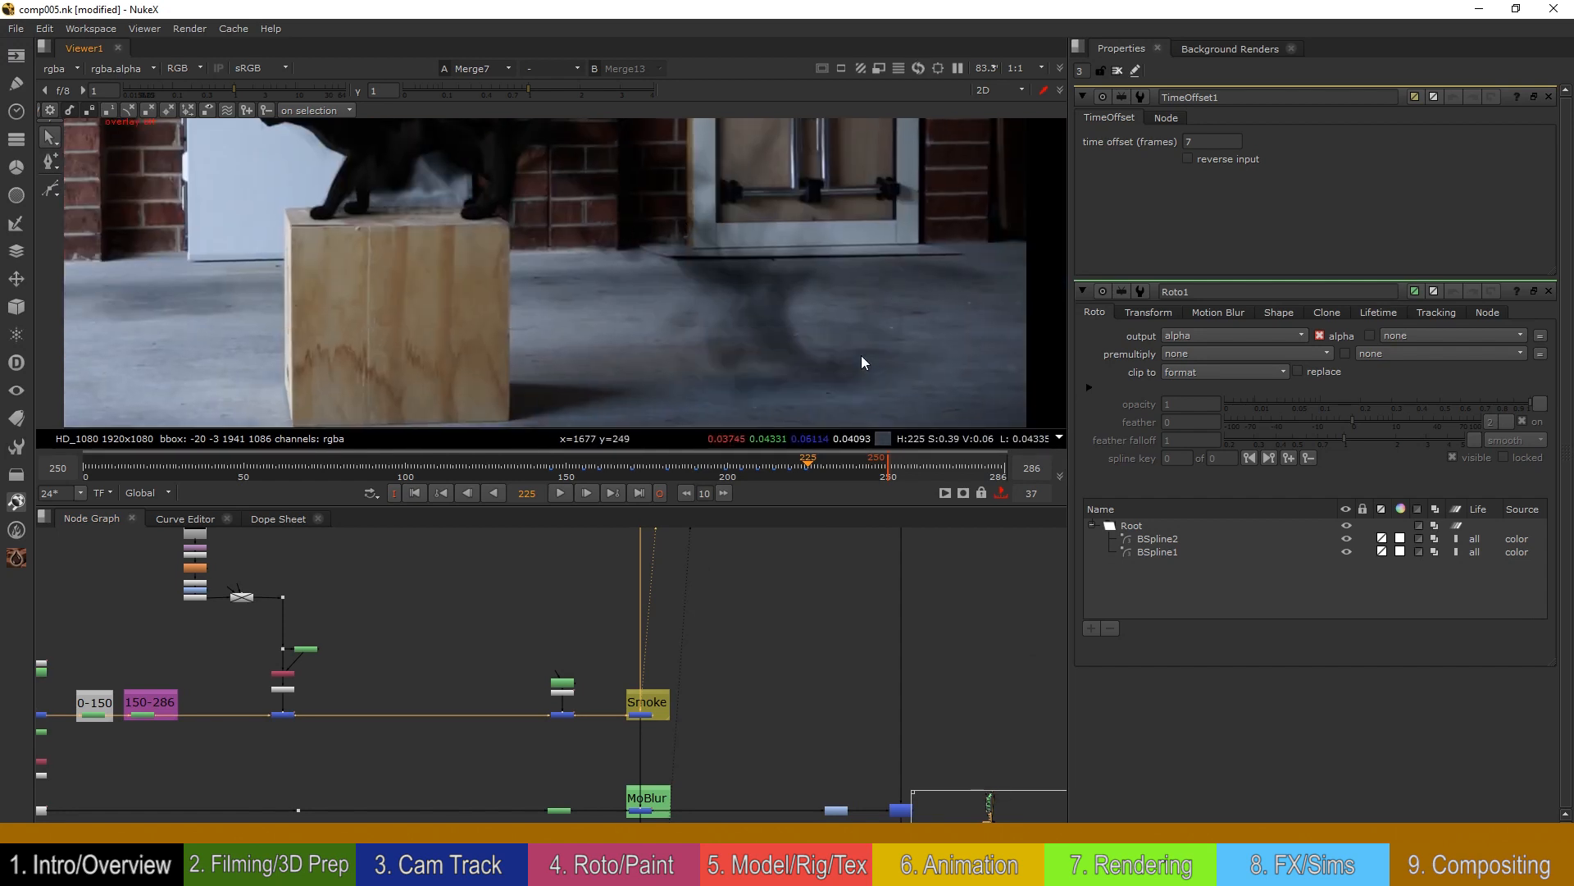
{"action": "left_click_drag", "start_coordinate": [773, 475], "coordinate": [736, 469]}
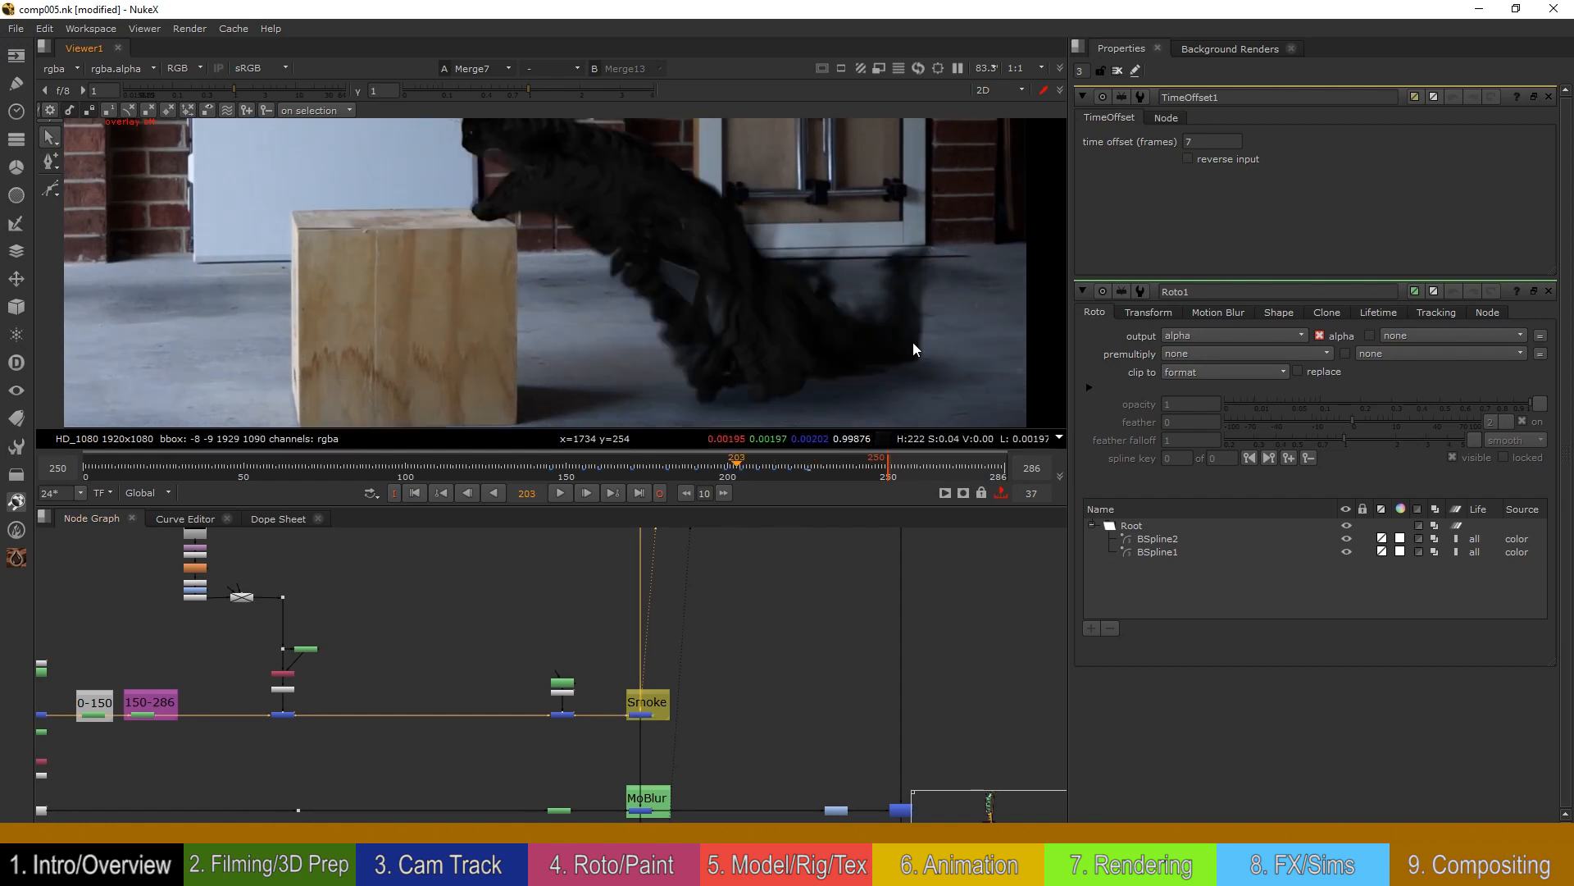
{"action": "middle_click_drag", "start_coordinate": [912, 342], "coordinate": [824, 303]}
Step: Open Roto1 in the ShadowSmoke branch and display its shapes over the garage floor
{"action": "middle_click_drag", "start_coordinate": [653, 717], "coordinate": [660, 760]}
{"action": "scroll", "coordinate": [659, 760], "scroll_direction": "up", "scroll_amount": 8}
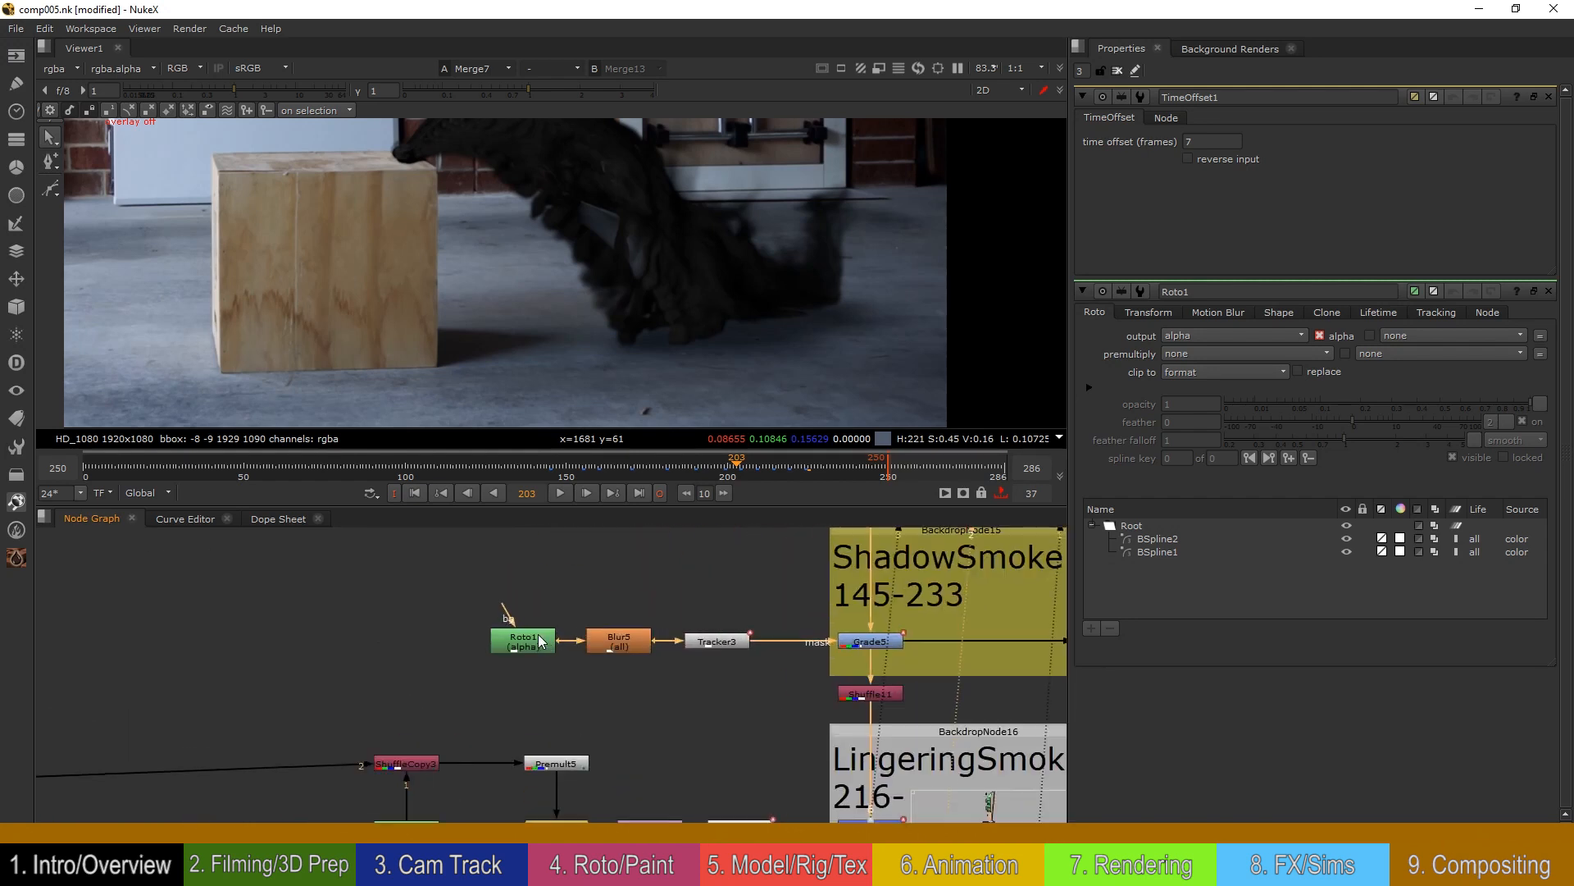
{"action": "double_click", "coordinate": [537, 642]}
{"action": "key", "text": "o"}
{"action": "middle_click_drag", "start_coordinate": [803, 333], "coordinate": [733, 331]}
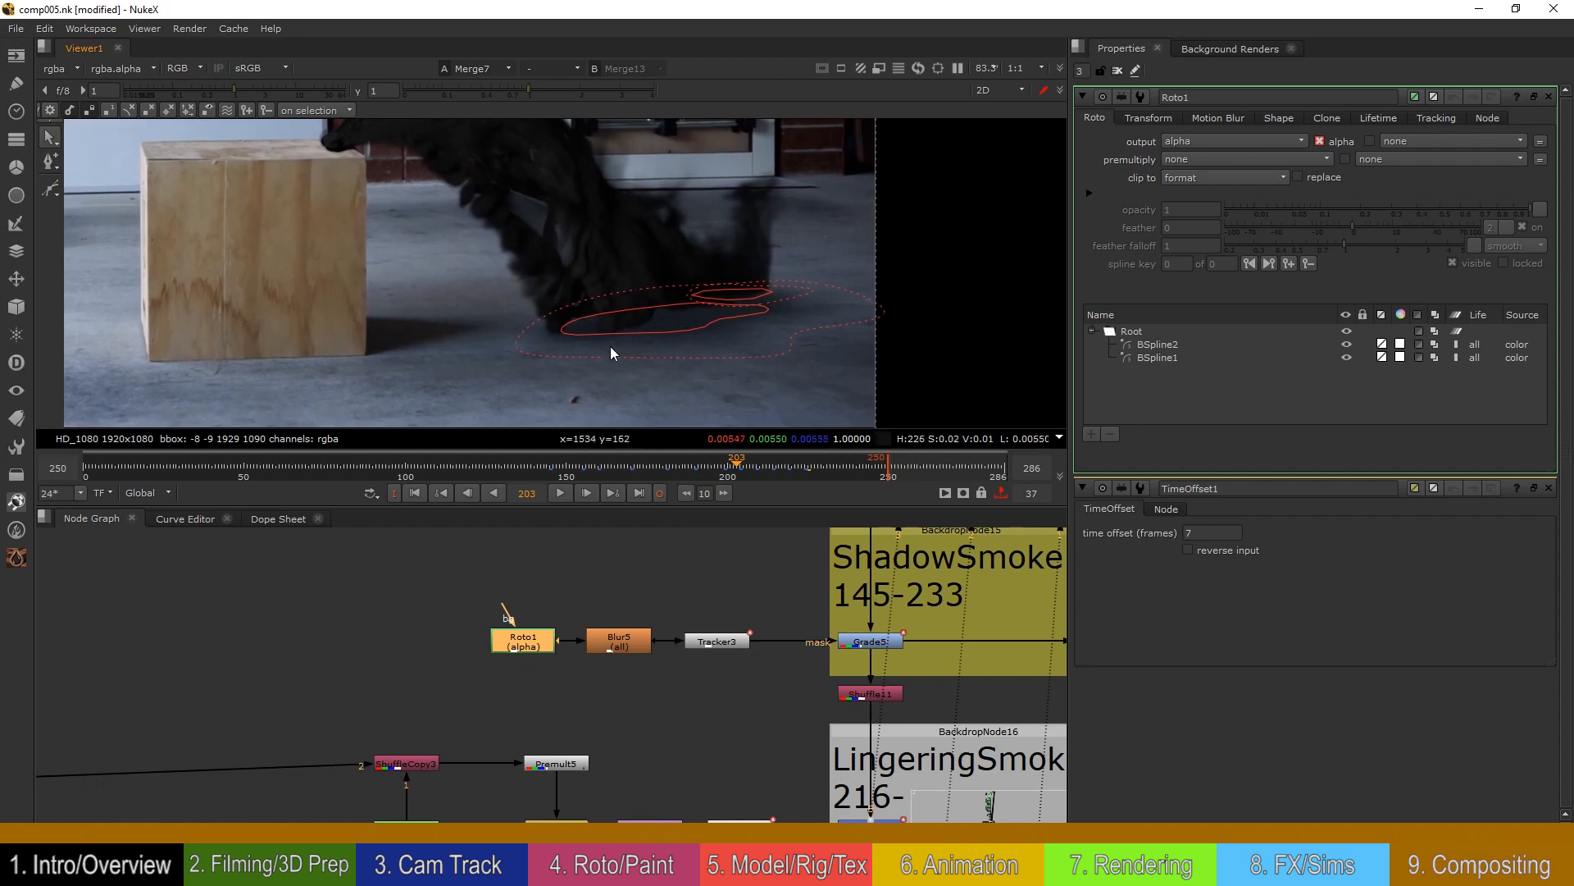
Step: View the Grade5 output and hide the roto overlay to check the shadow on the floor
{"action": "left_click", "coordinate": [871, 644]}
{"action": "key", "text": "1"}
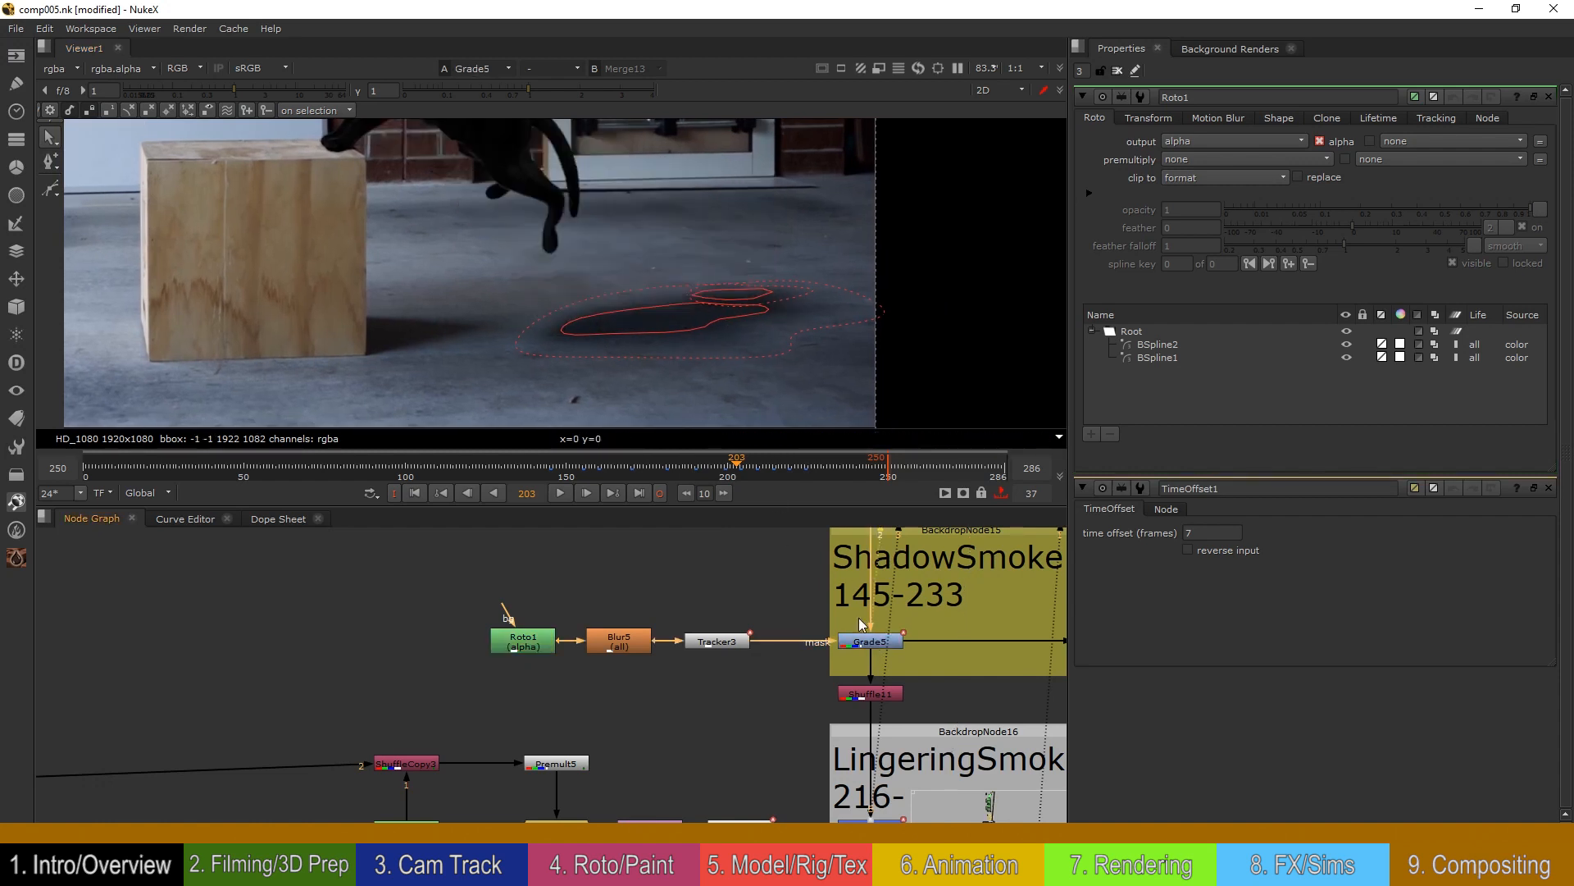
{"action": "key", "text": "o"}
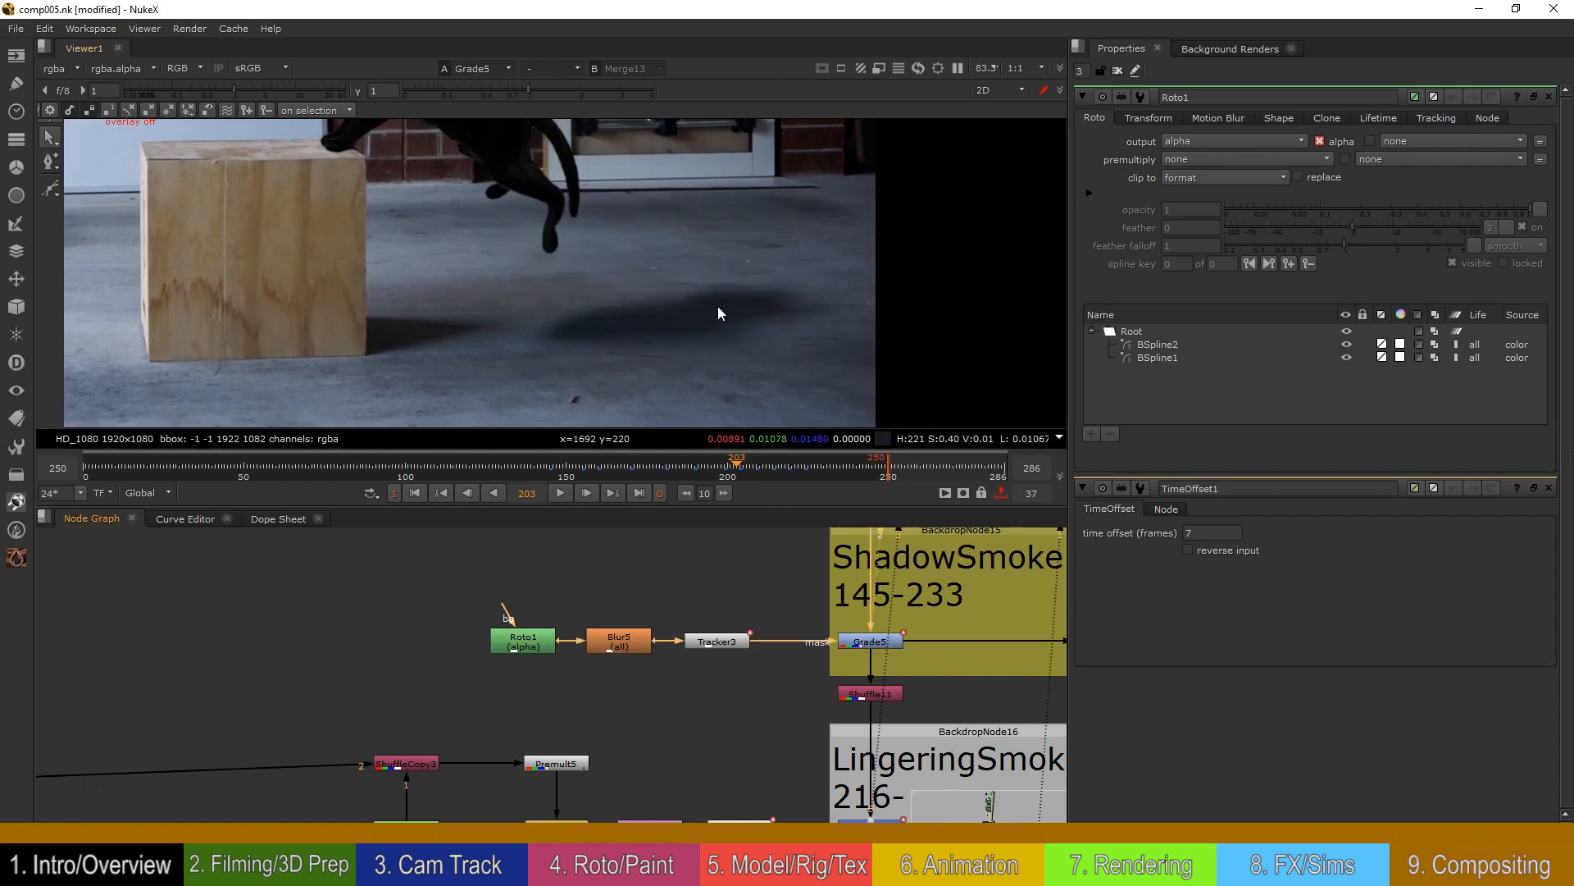
Step: Return to the Smoke merge and view the leaping smoke cat above its floor shadow
{"action": "middle_click_drag", "start_coordinate": [899, 675], "coordinate": [819, 452]}
{"action": "middle_click_drag", "start_coordinate": [833, 642], "coordinate": [814, 593]}
{"action": "scroll", "coordinate": [814, 593], "scroll_direction": "down", "scroll_amount": 2}
{"action": "middle_click_drag", "start_coordinate": [833, 691], "coordinate": [798, 351]}
{"action": "left_click", "coordinate": [752, 695]}
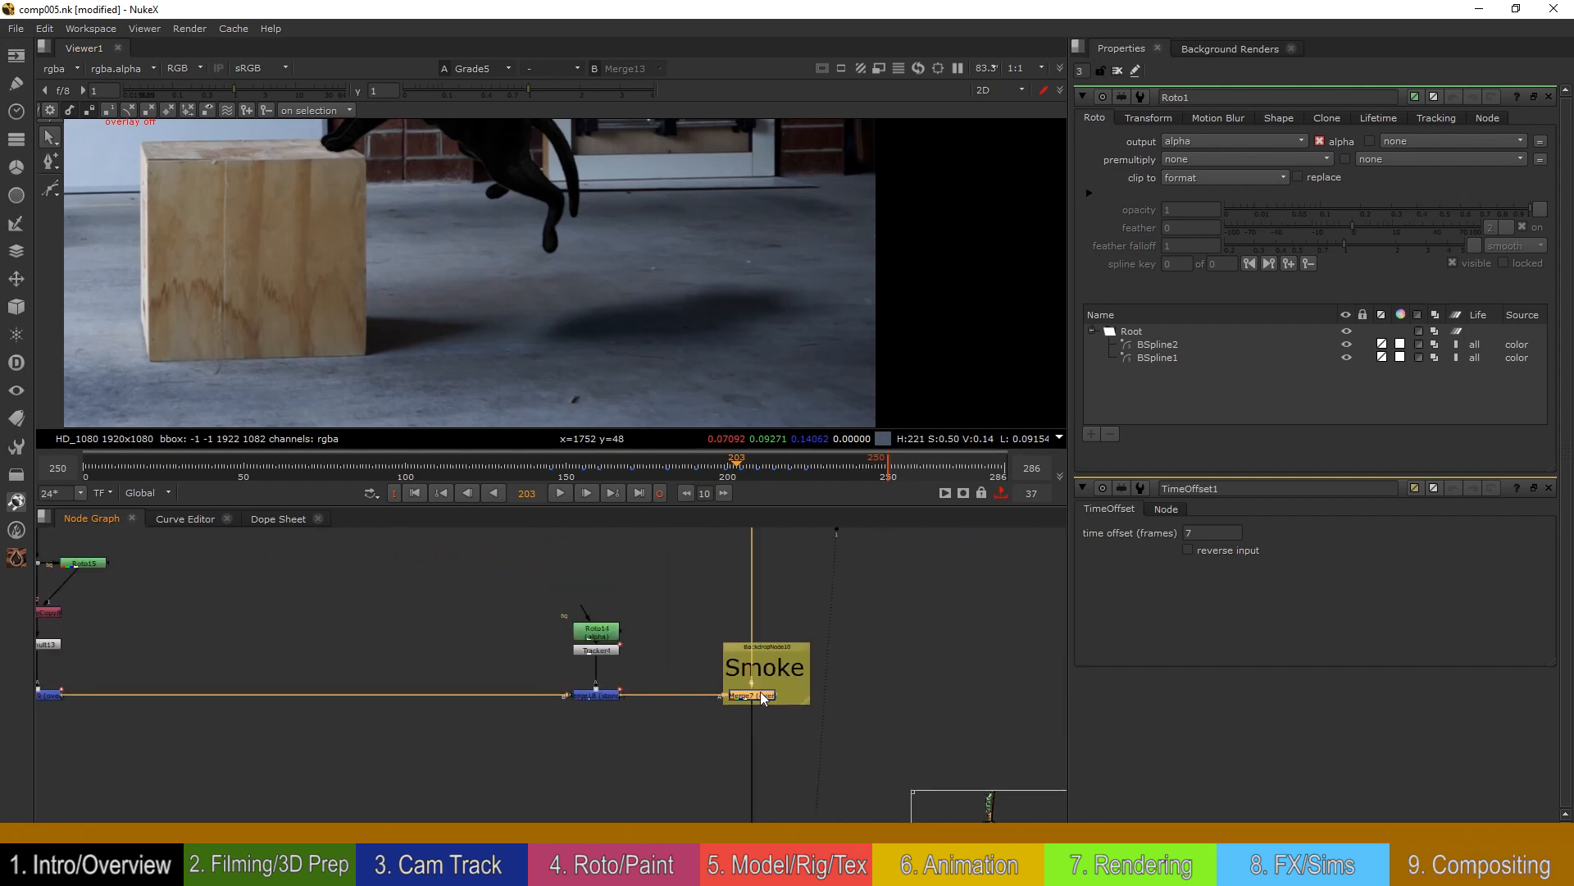
{"action": "key", "text": "1"}
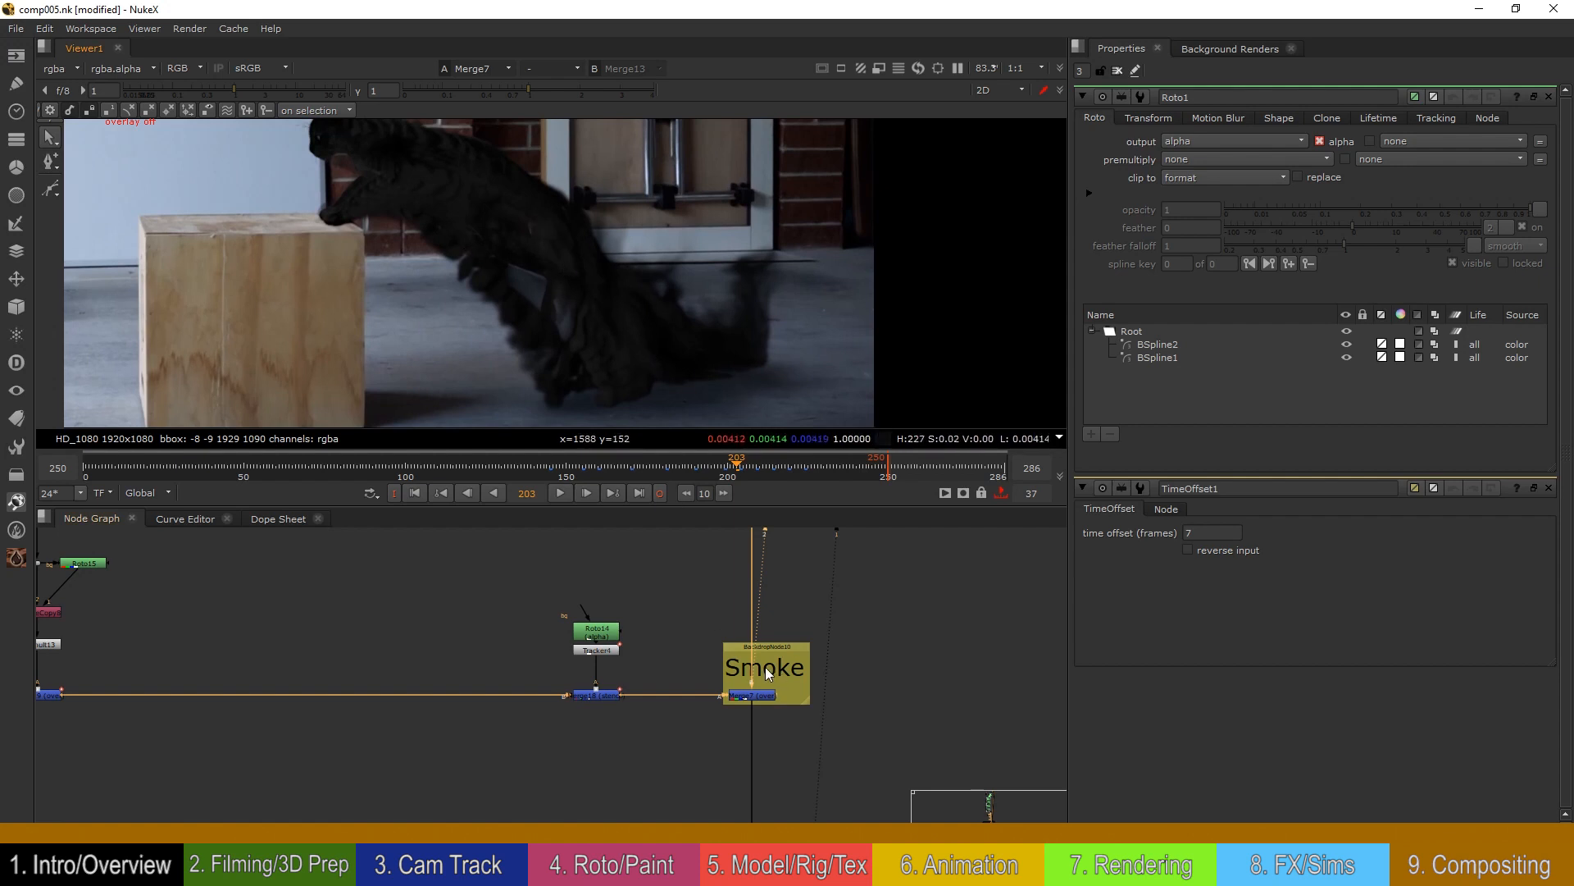
Step: Compare the ShadowSmoke grade with the LingeringSmoke merge at frame 203
{"action": "scroll", "coordinate": [765, 667], "scroll_direction": "down", "scroll_amount": 3}
{"action": "middle_click_drag", "start_coordinate": [732, 543], "coordinate": [697, 638]}
{"action": "middle_click_drag", "start_coordinate": [679, 539], "coordinate": [659, 723]}
{"action": "middle_click_drag", "start_coordinate": [672, 657], "coordinate": [671, 728]}
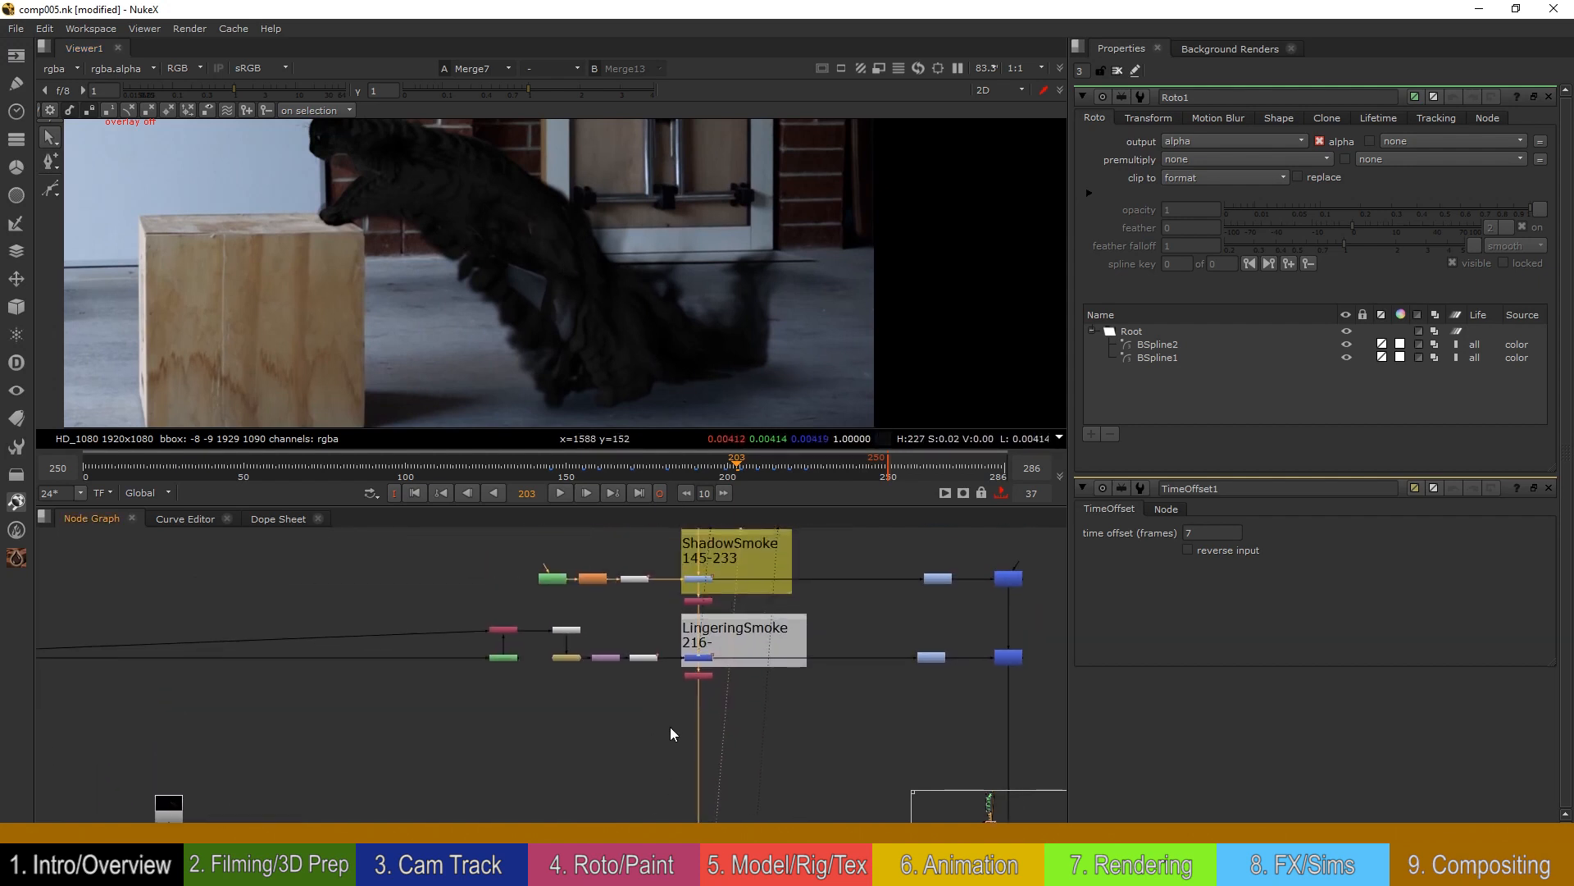
{"action": "key", "text": "1"}
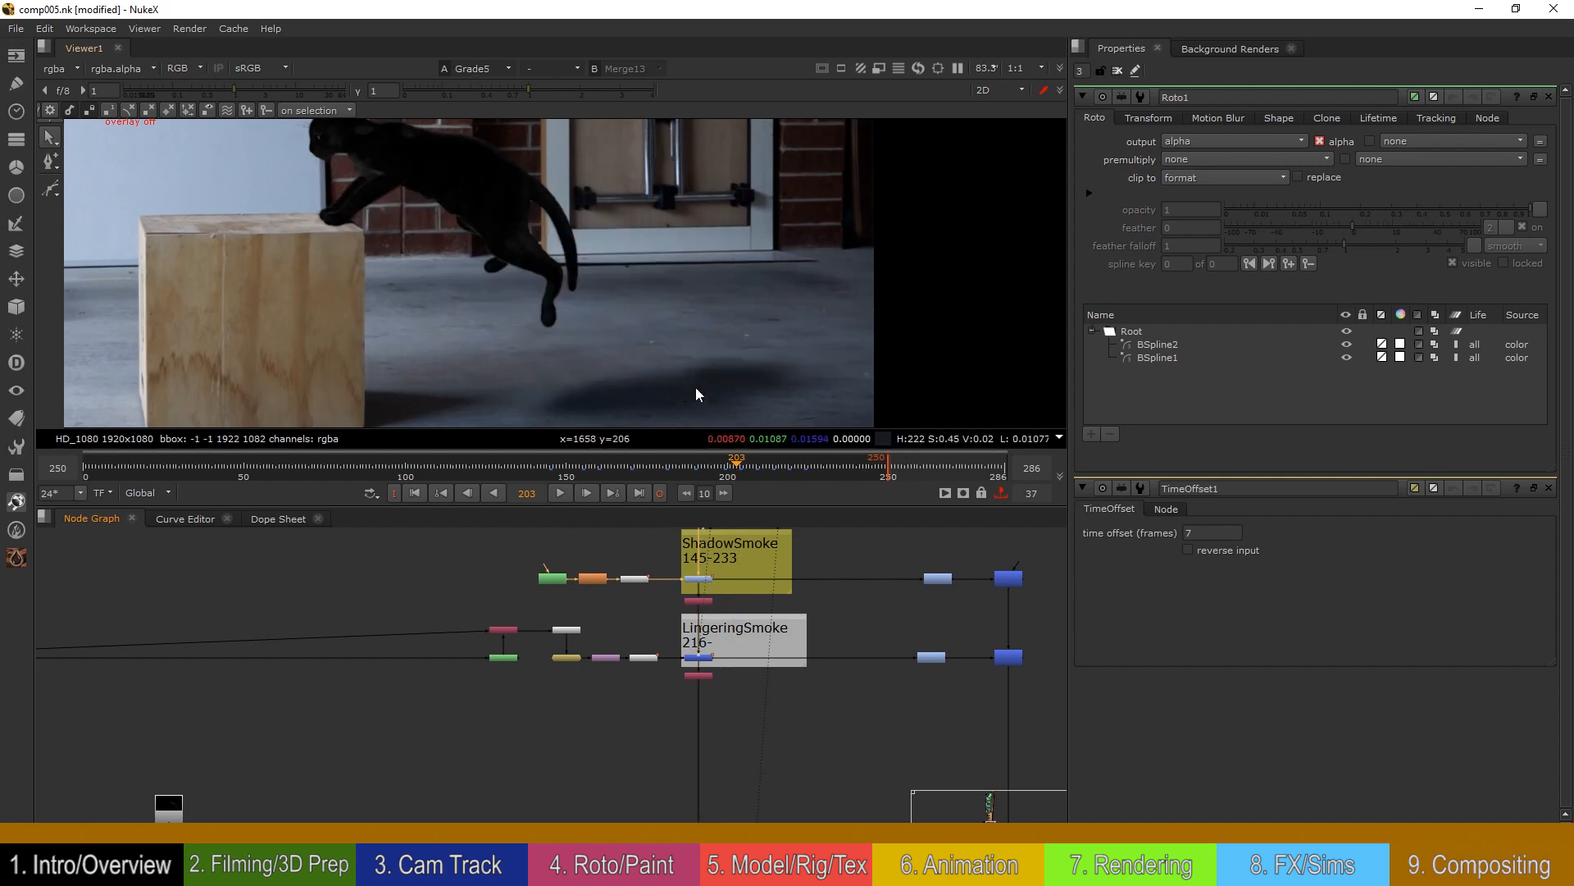
{"action": "scroll", "coordinate": [714, 665], "scroll_direction": "up", "scroll_amount": 3}
{"action": "key", "text": "1"}
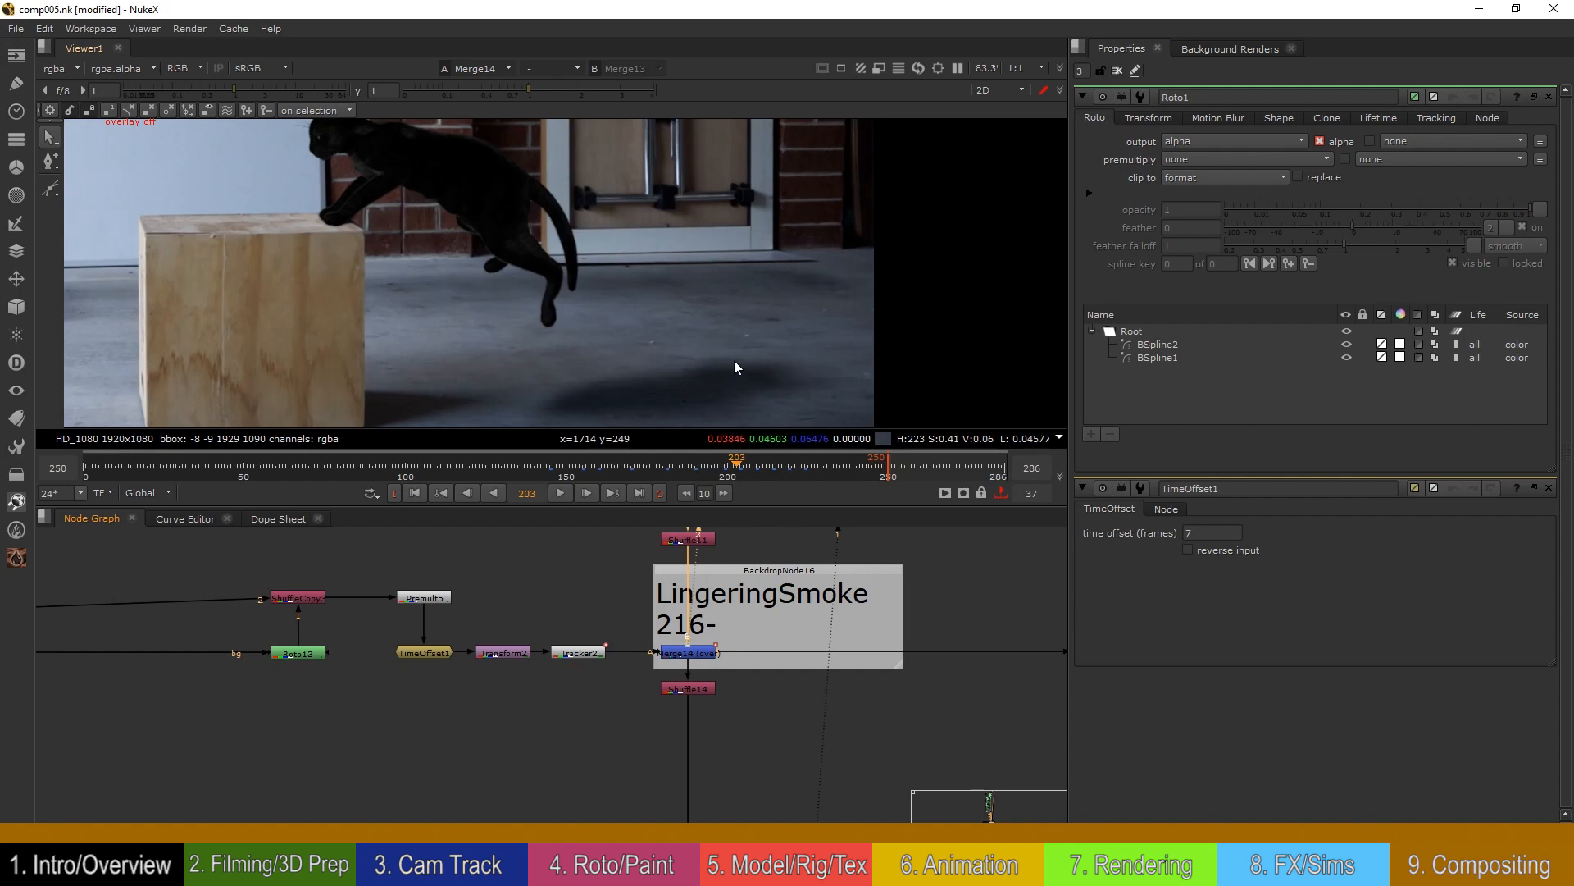
Step: Trace the smoke branch back to its source render and view the Premult7 output
{"action": "middle_click_drag", "start_coordinate": [579, 622], "coordinate": [946, 672]}
{"action": "scroll", "coordinate": [771, 669], "scroll_direction": "down", "scroll_amount": 6}
{"action": "middle_click_drag", "start_coordinate": [623, 703], "coordinate": [667, 656]}
{"action": "middle_click_drag", "start_coordinate": [472, 733], "coordinate": [509, 672]}
{"action": "scroll", "coordinate": [509, 672], "scroll_direction": "up", "scroll_amount": 2}
{"action": "left_click", "coordinate": [455, 772]}
{"action": "key", "text": "1"}
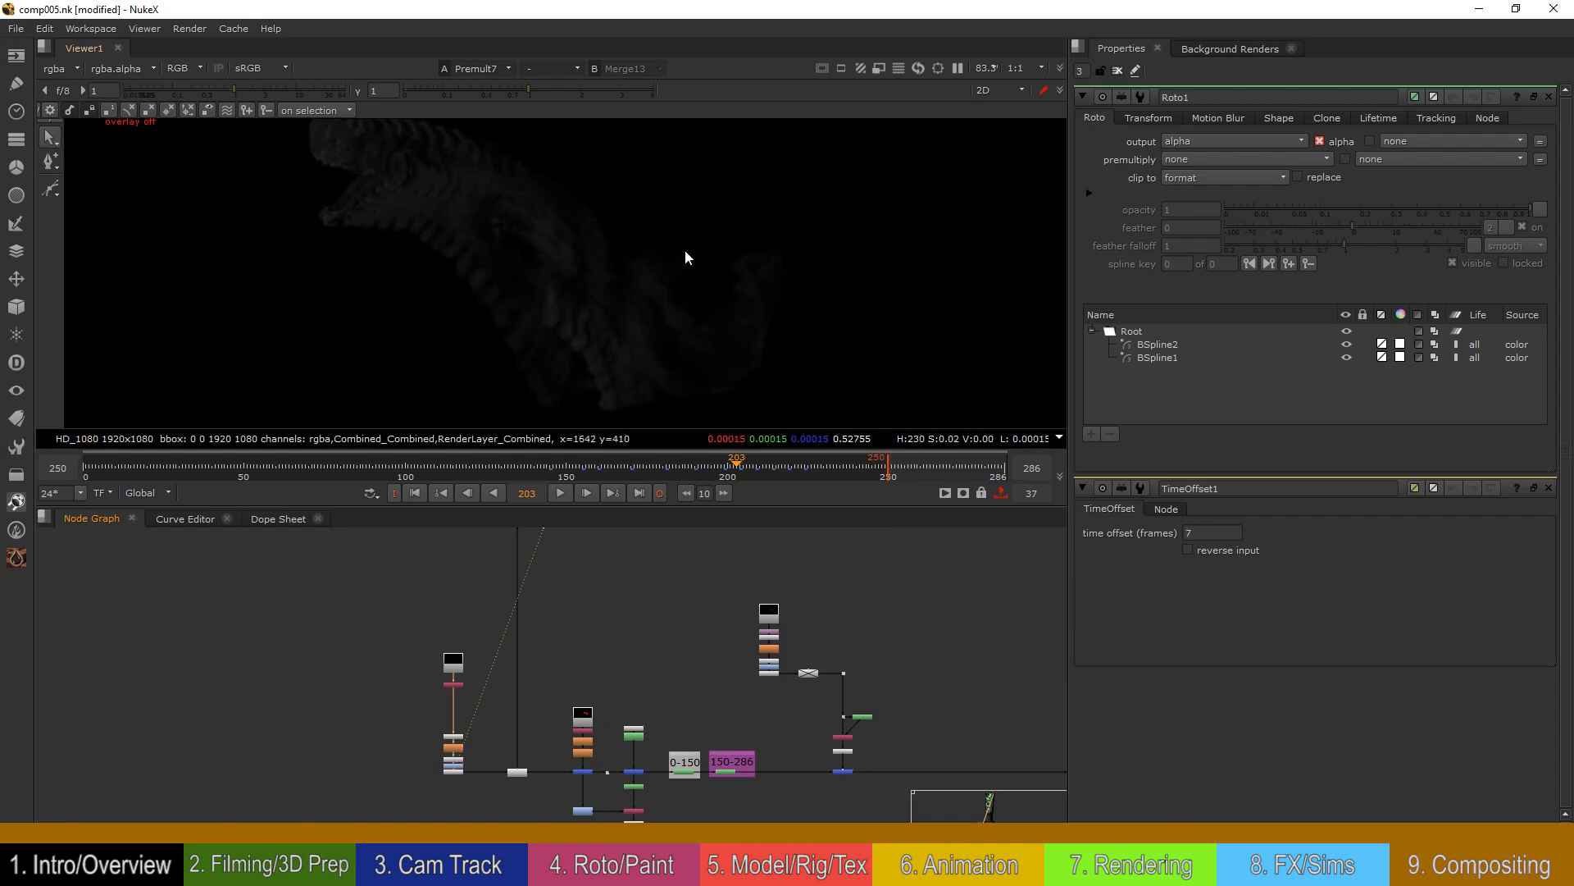
Step: Show the alpha channel of the Premult7 smoke and check it at frames 225 and 233
{"action": "key", "text": "a"}
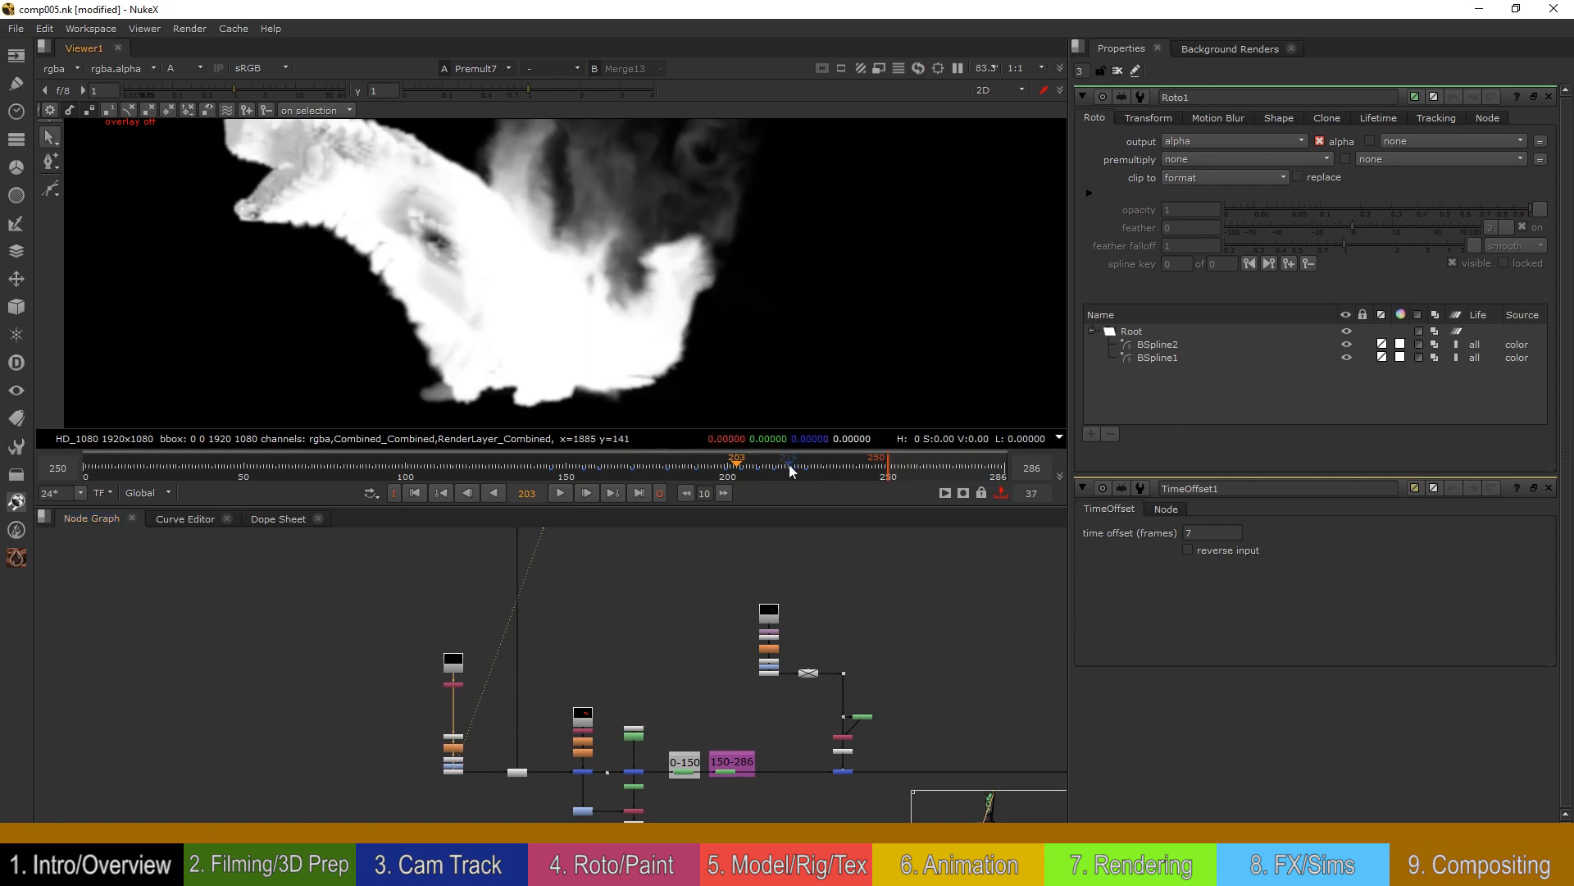
{"action": "left_click", "coordinate": [789, 464]}
{"action": "left_click", "coordinate": [806, 464]}
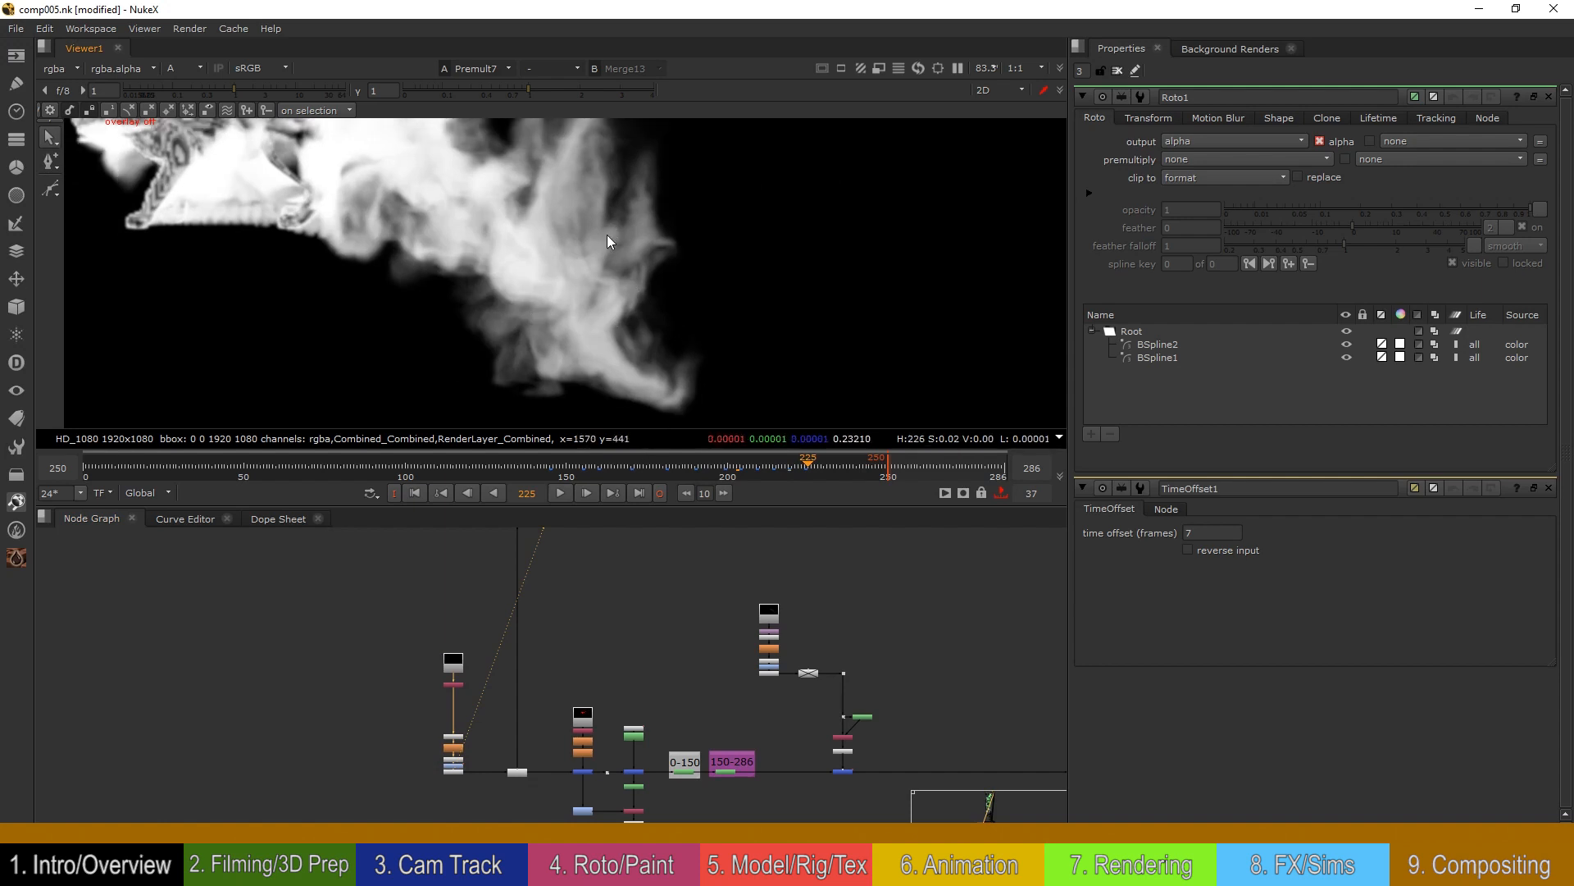
{"action": "left_click", "coordinate": [834, 465]}
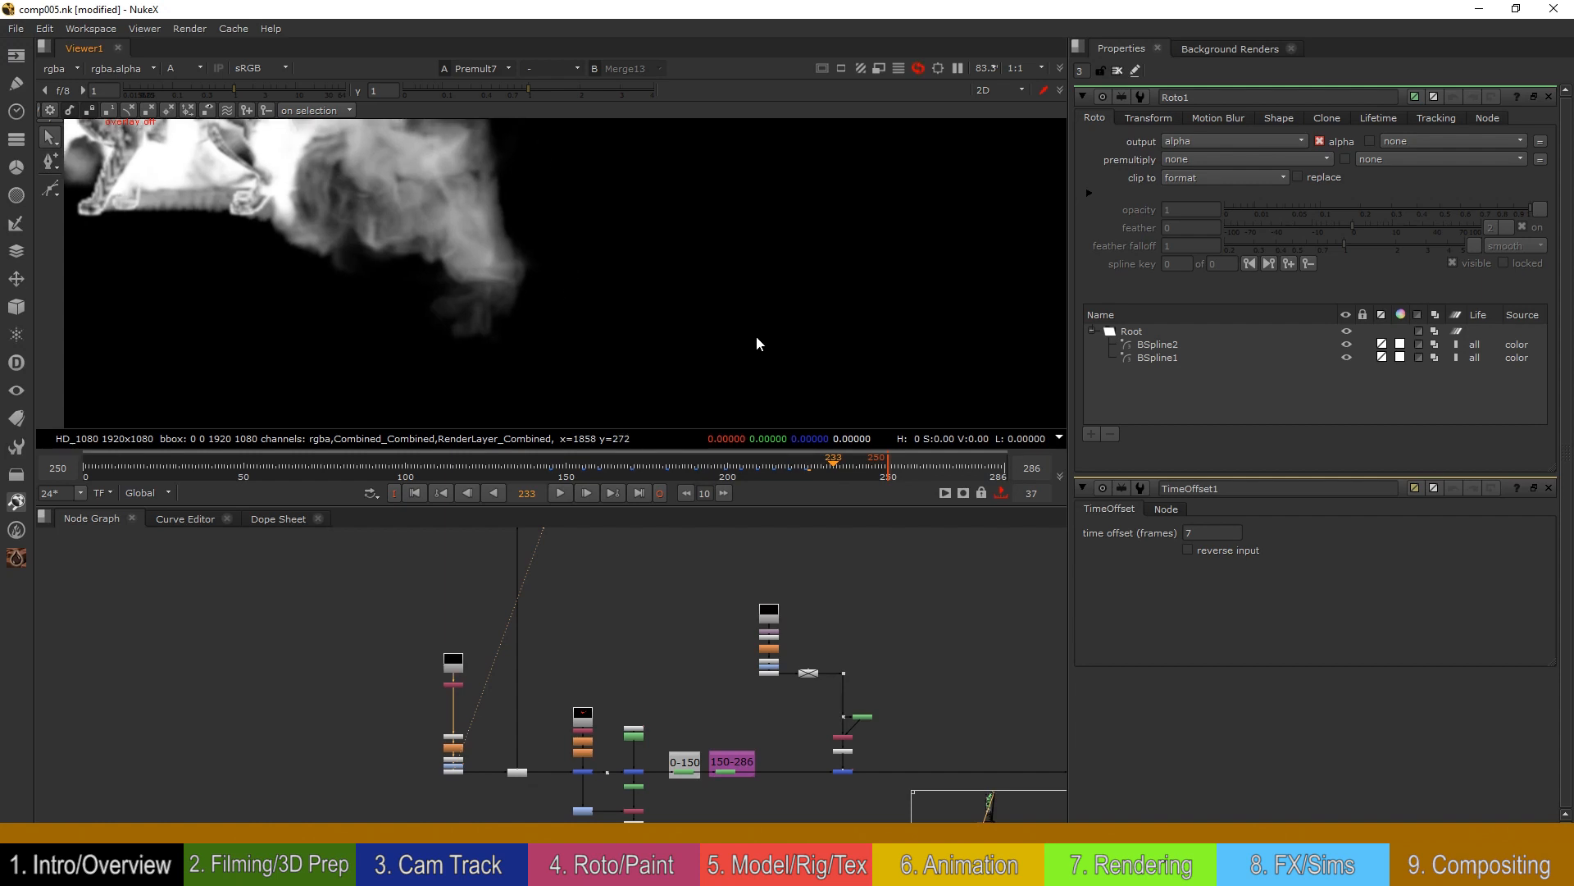
Step: View the Tracker2 alpha feeding the LingeringSmoke merge and open the settings of TimeOffset1
{"action": "middle_click_drag", "start_coordinate": [805, 681], "coordinate": [710, 650]}
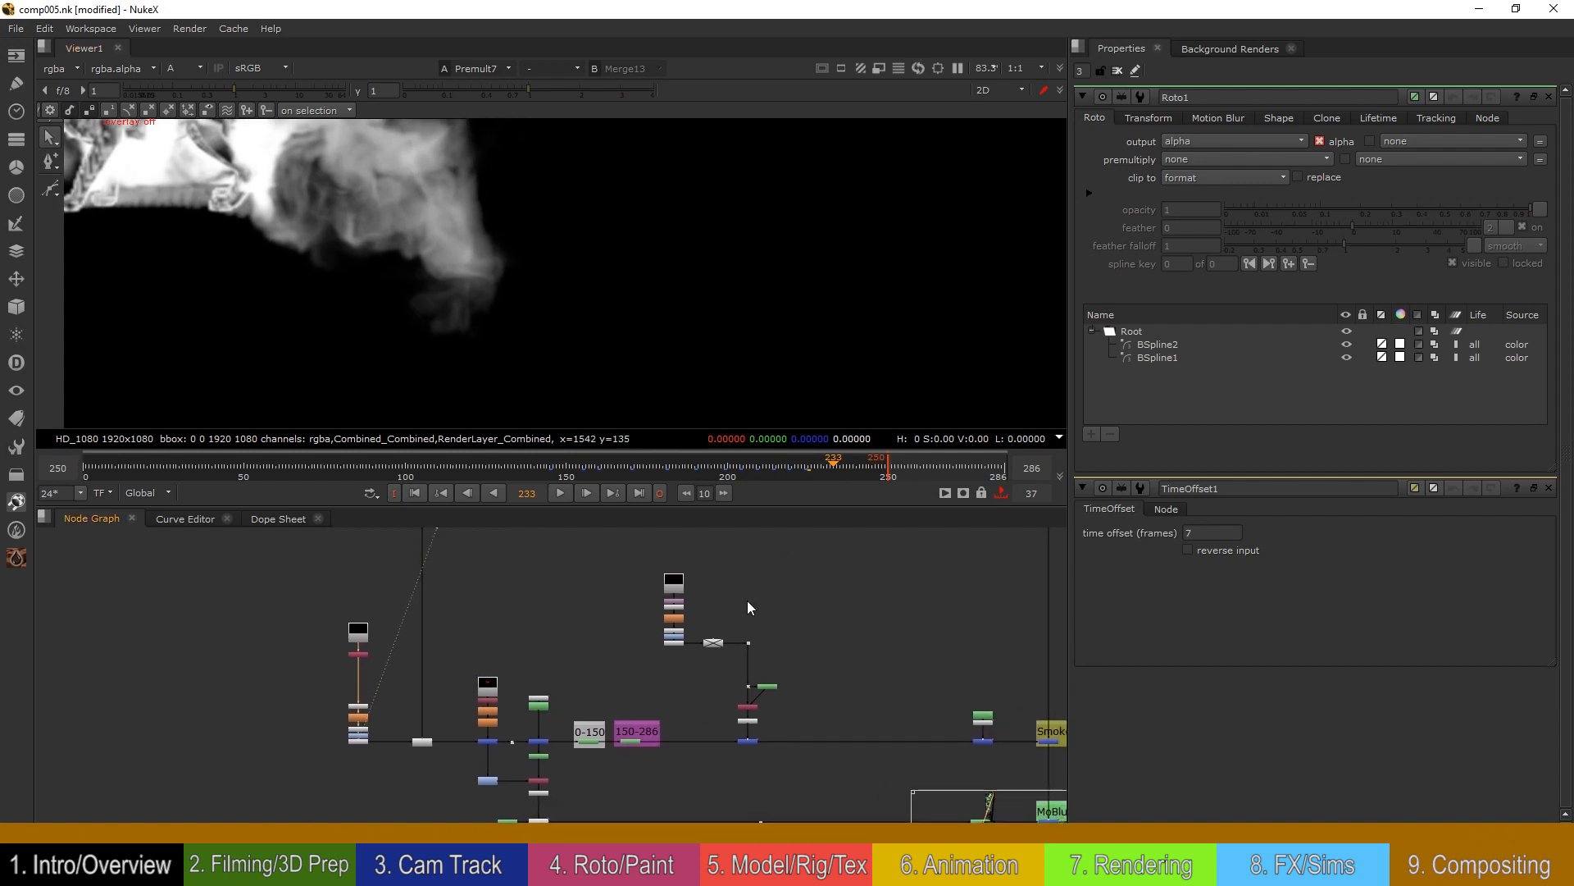
{"action": "middle_click_drag", "start_coordinate": [810, 670], "coordinate": [701, 647]}
{"action": "middle_click_drag", "start_coordinate": [813, 640], "coordinate": [746, 706]}
{"action": "middle_click_drag", "start_coordinate": [732, 597], "coordinate": [704, 720]}
{"action": "left_click", "coordinate": [724, 673]}
{"action": "key", "text": "1"}
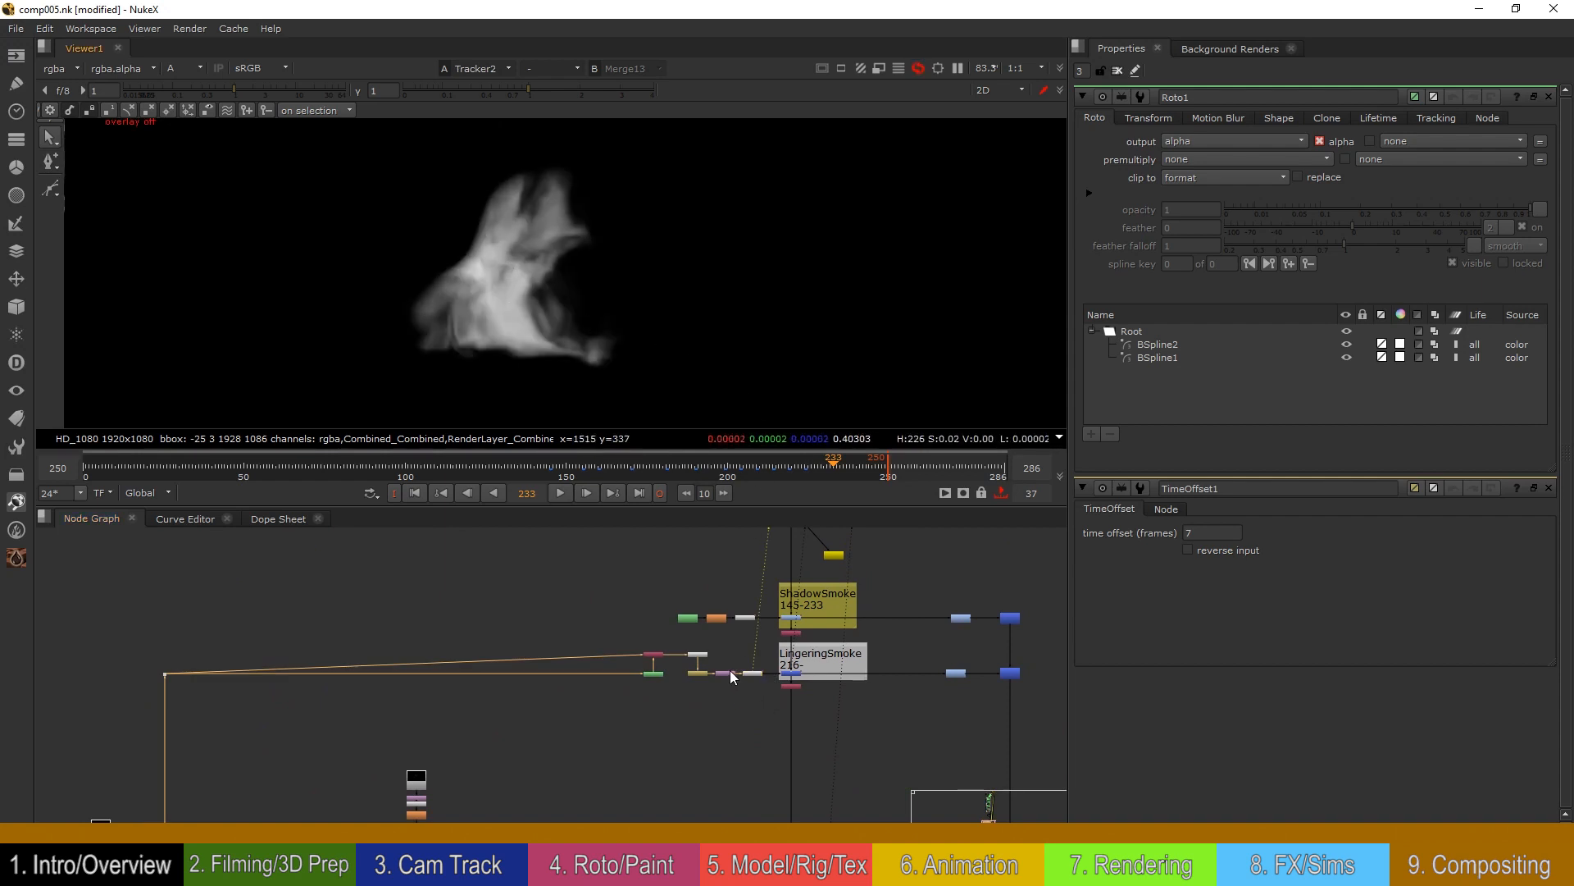
{"action": "scroll", "coordinate": [736, 674], "scroll_direction": "up", "scroll_amount": 6}
{"action": "double_click", "coordinate": [587, 666]}
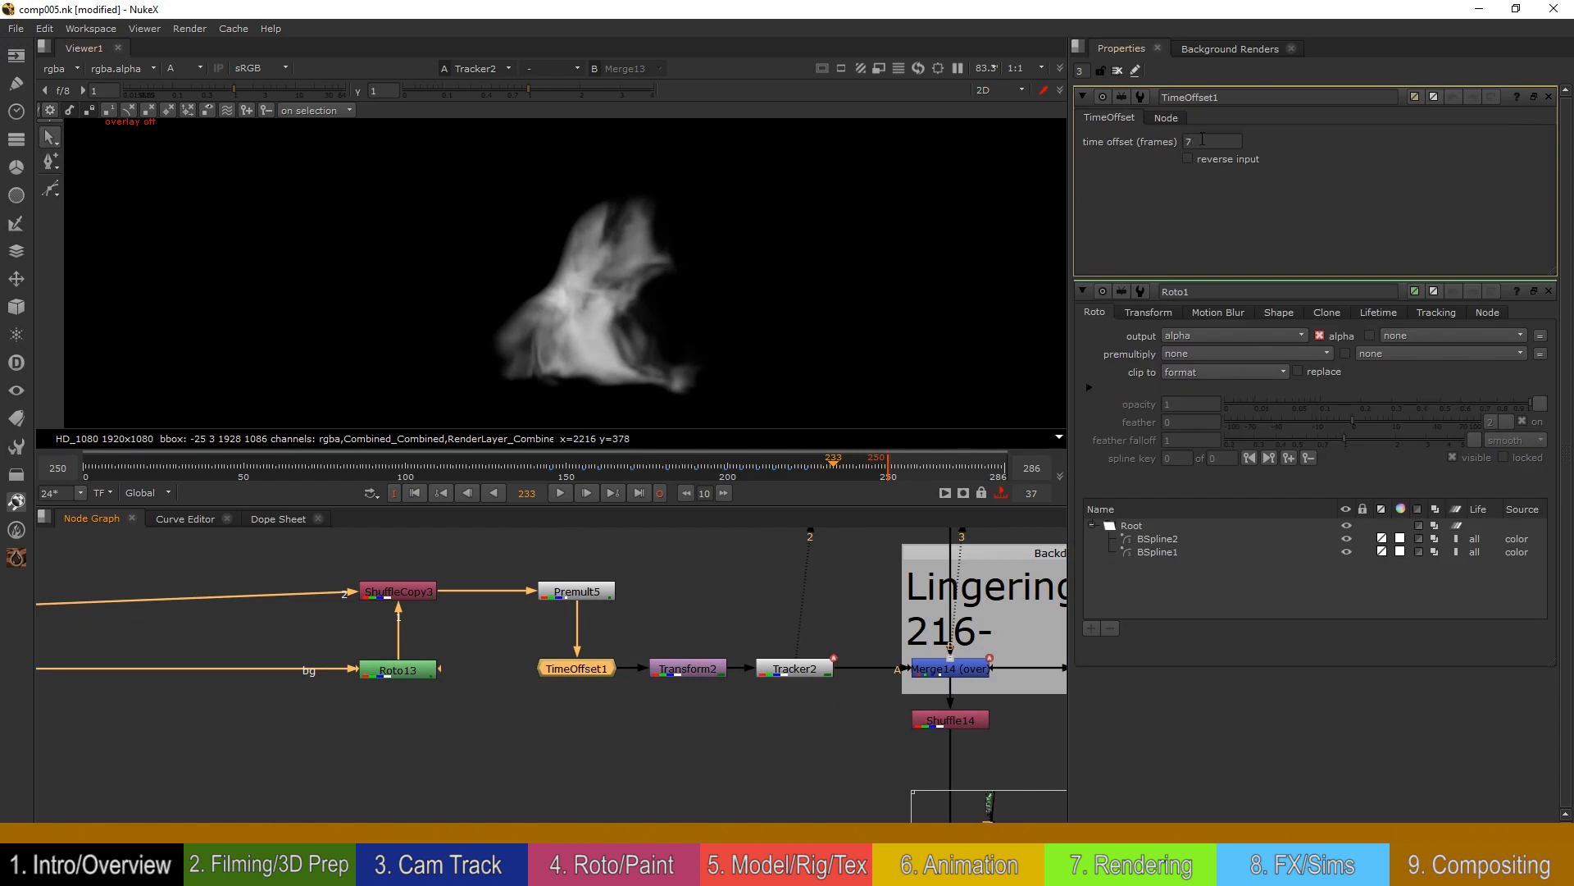
Step: View the Merge14 lingering smoke in full colour and move back to frame 219
{"action": "left_click", "coordinate": [948, 669]}
{"action": "key", "text": "1"}
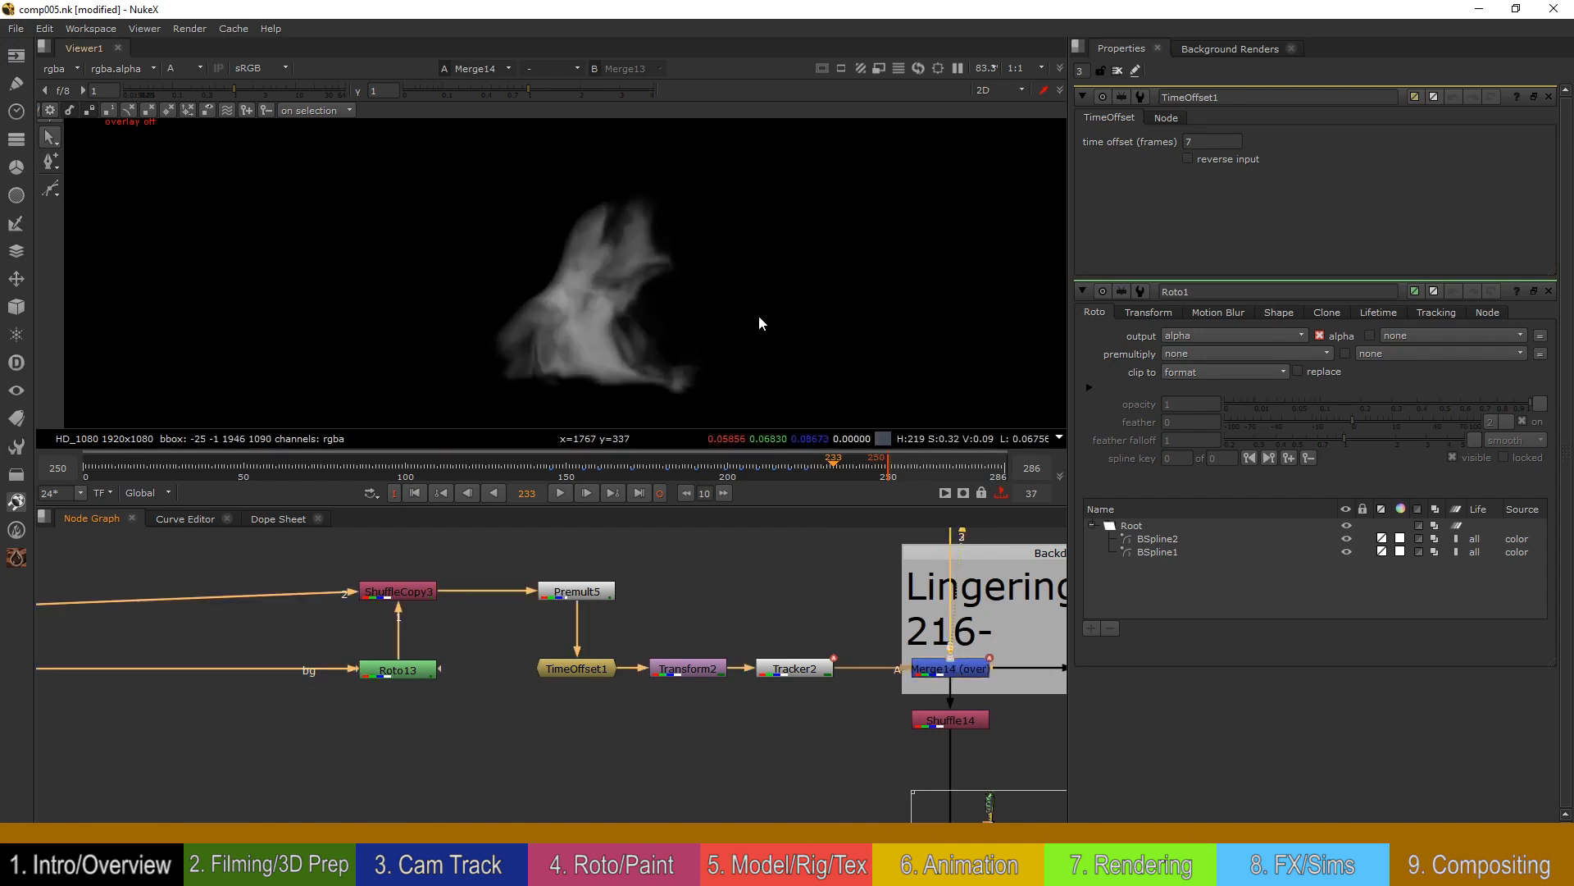
{"action": "key", "text": "a"}
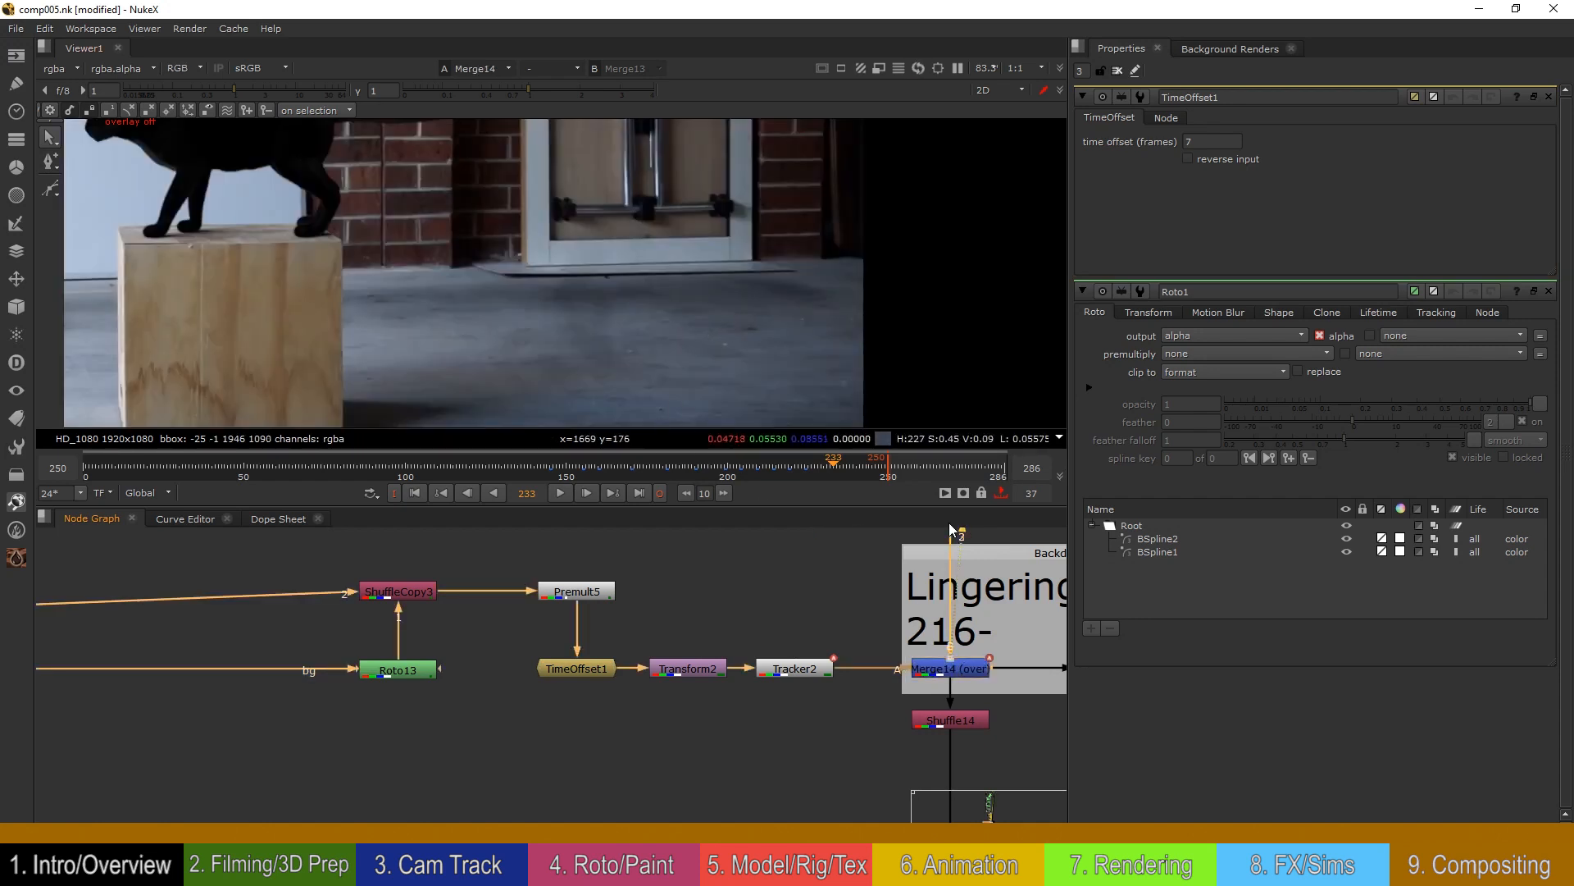
{"action": "mouse_move", "coordinate": [818, 463]}
{"action": "left_mouse_down"}
{"action": "mouse_move", "coordinate": [768, 464]}
{"action": "mouse_move", "coordinate": [789, 462]}
{"action": "left_mouse_up"}
Step: View the Smoke merge at frame 219 to check the smoke trail behind the wooden box
{"action": "middle_click_drag", "start_coordinate": [834, 613], "coordinate": [699, 440]}
{"action": "scroll", "coordinate": [817, 597], "scroll_direction": "down", "scroll_amount": 3}
{"action": "middle_click_drag", "start_coordinate": [836, 712], "coordinate": [787, 582]}
{"action": "middle_click_drag", "start_coordinate": [805, 860], "coordinate": [775, 684]}
{"action": "left_click", "coordinate": [738, 731]}
{"action": "key", "text": "1"}
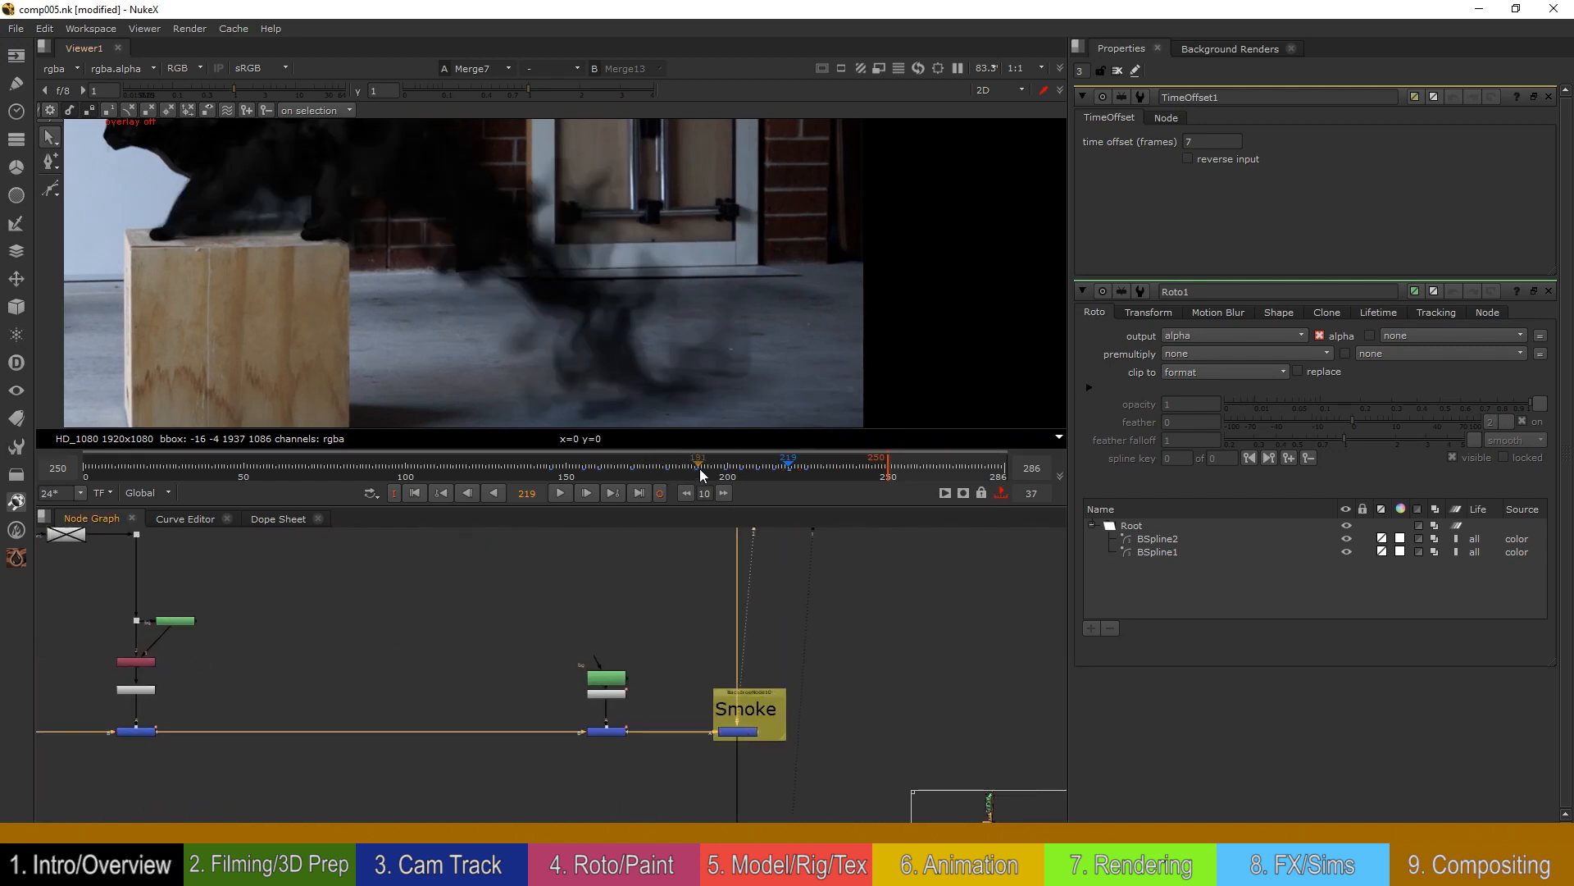
Step: Check the smoke composite at frames 223 and 226, and look over the nodes between the LingeringSmoke and Smoke merges
{"action": "left_click", "coordinate": [800, 465]}
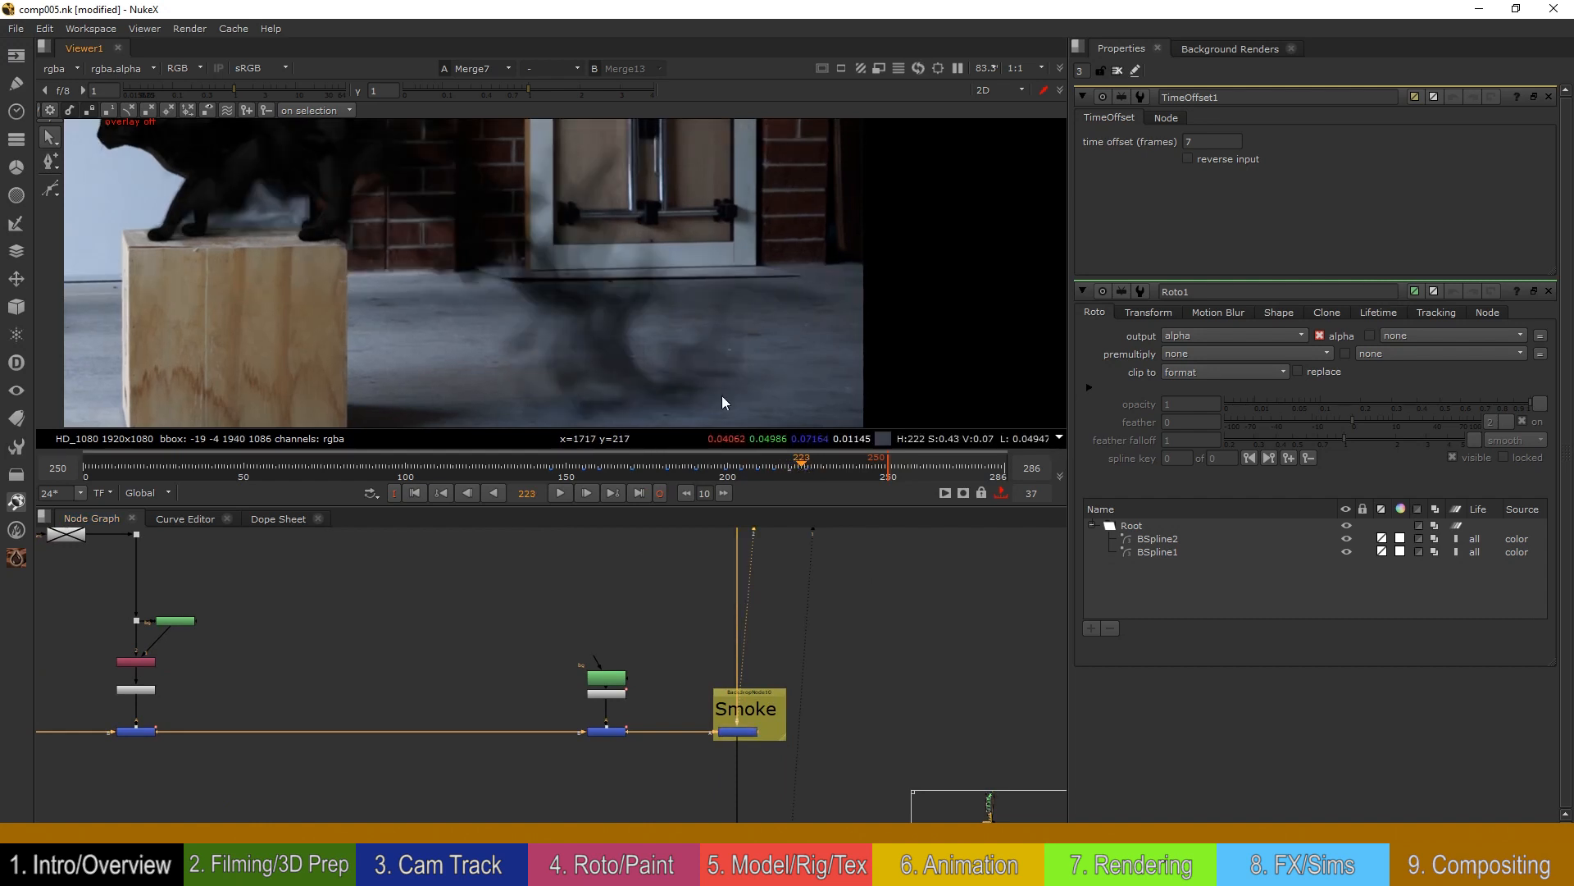
{"action": "scroll", "coordinate": [637, 353], "scroll_direction": "down", "scroll_amount": 2}
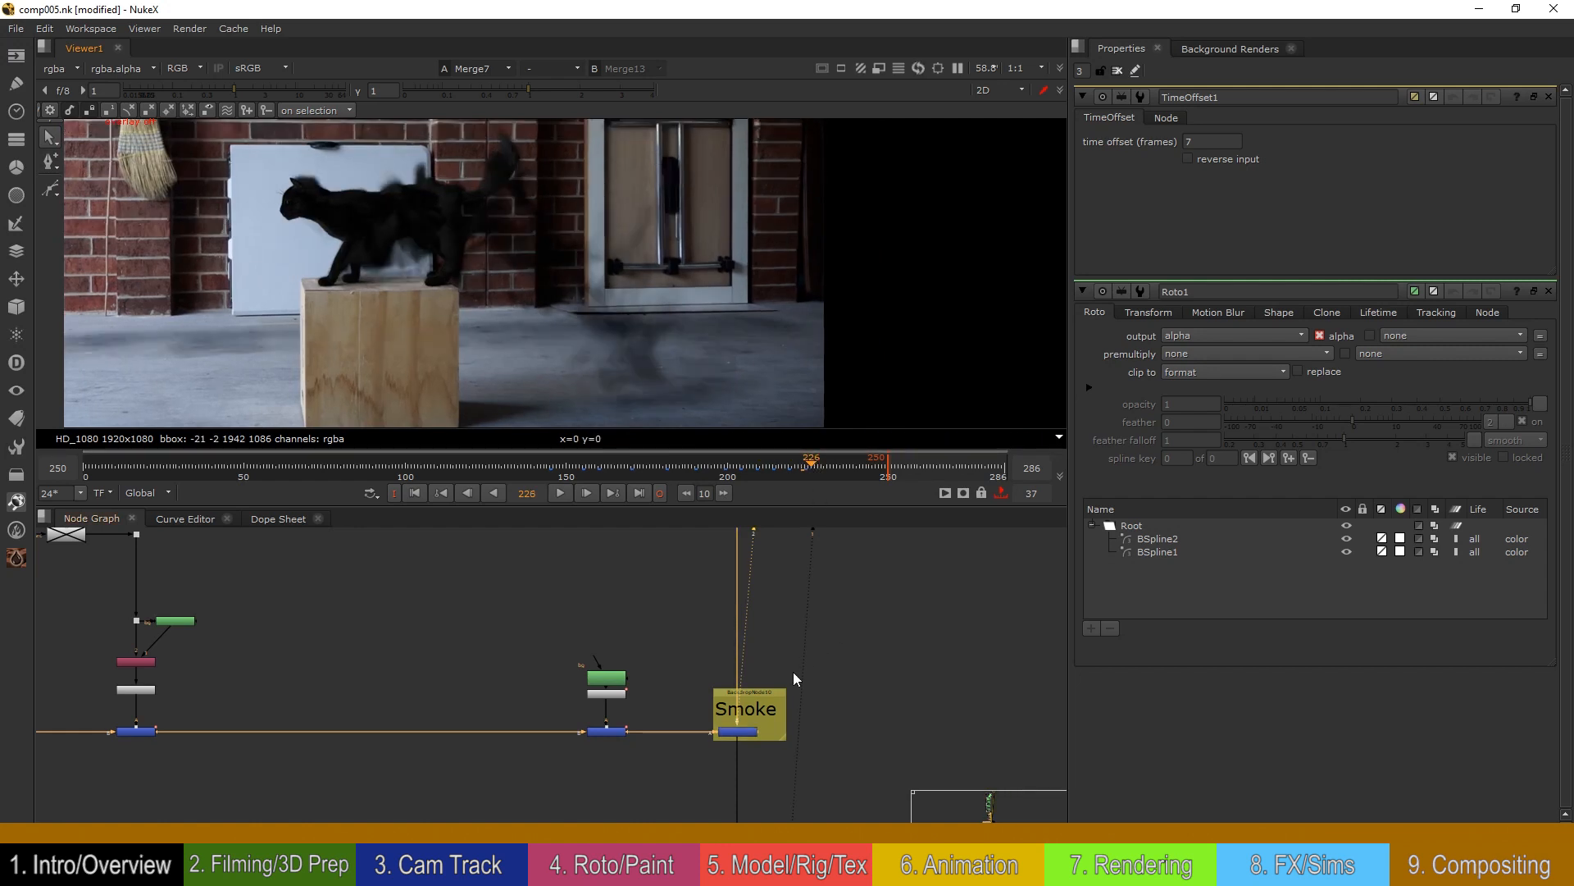
{"action": "middle_click_drag", "start_coordinate": [769, 533], "coordinate": [743, 728]}
{"action": "middle_click_drag", "start_coordinate": [751, 591], "coordinate": [741, 671]}
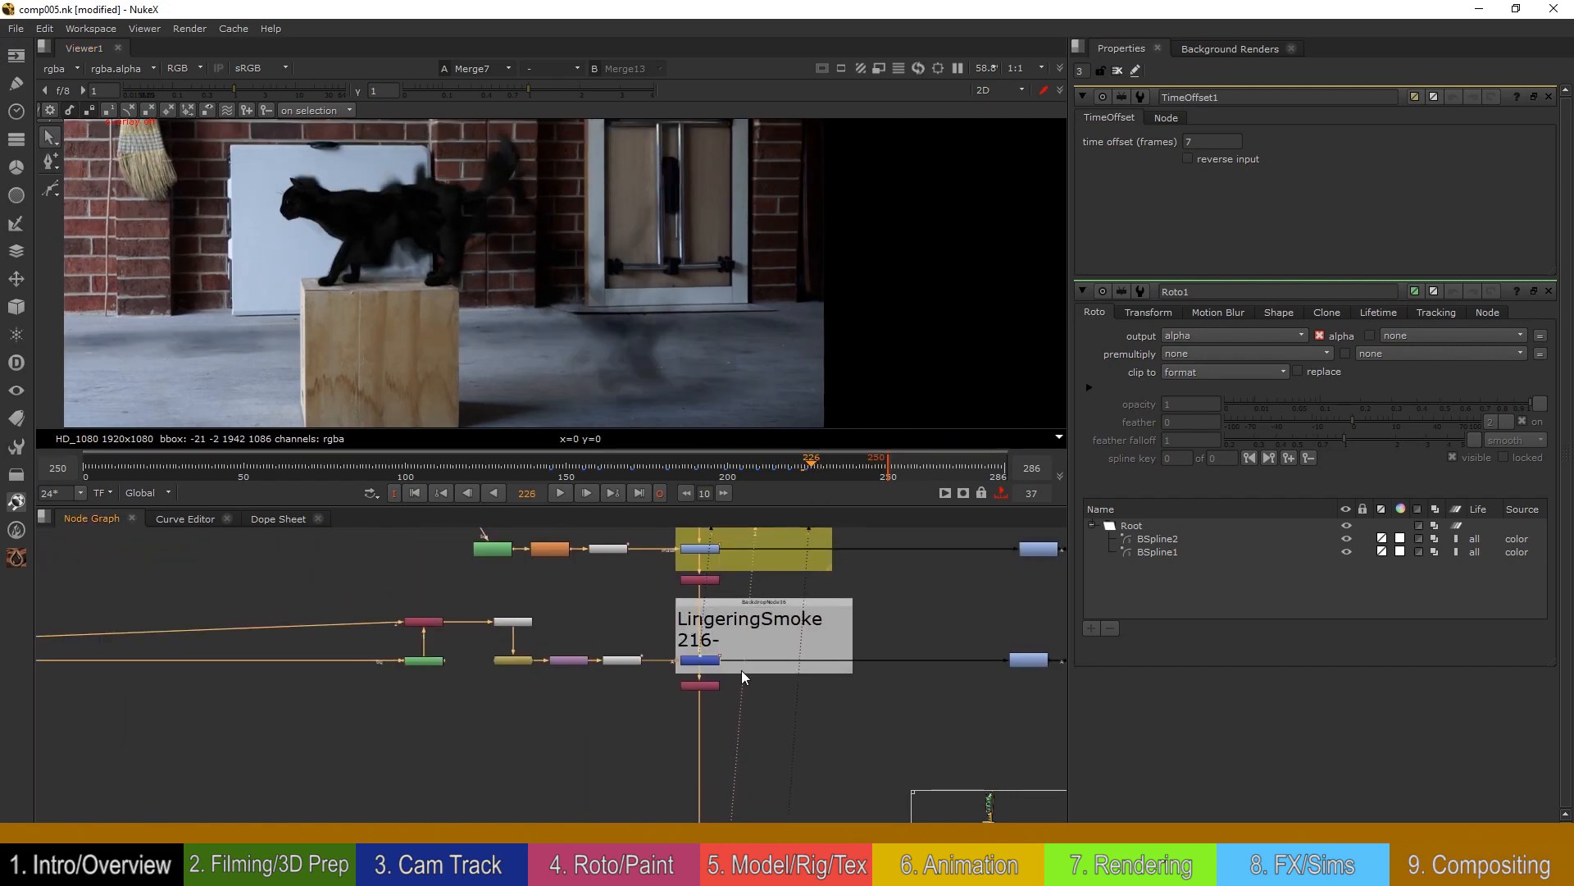
{"action": "middle_click_drag", "start_coordinate": [737, 764], "coordinate": [758, 651]}
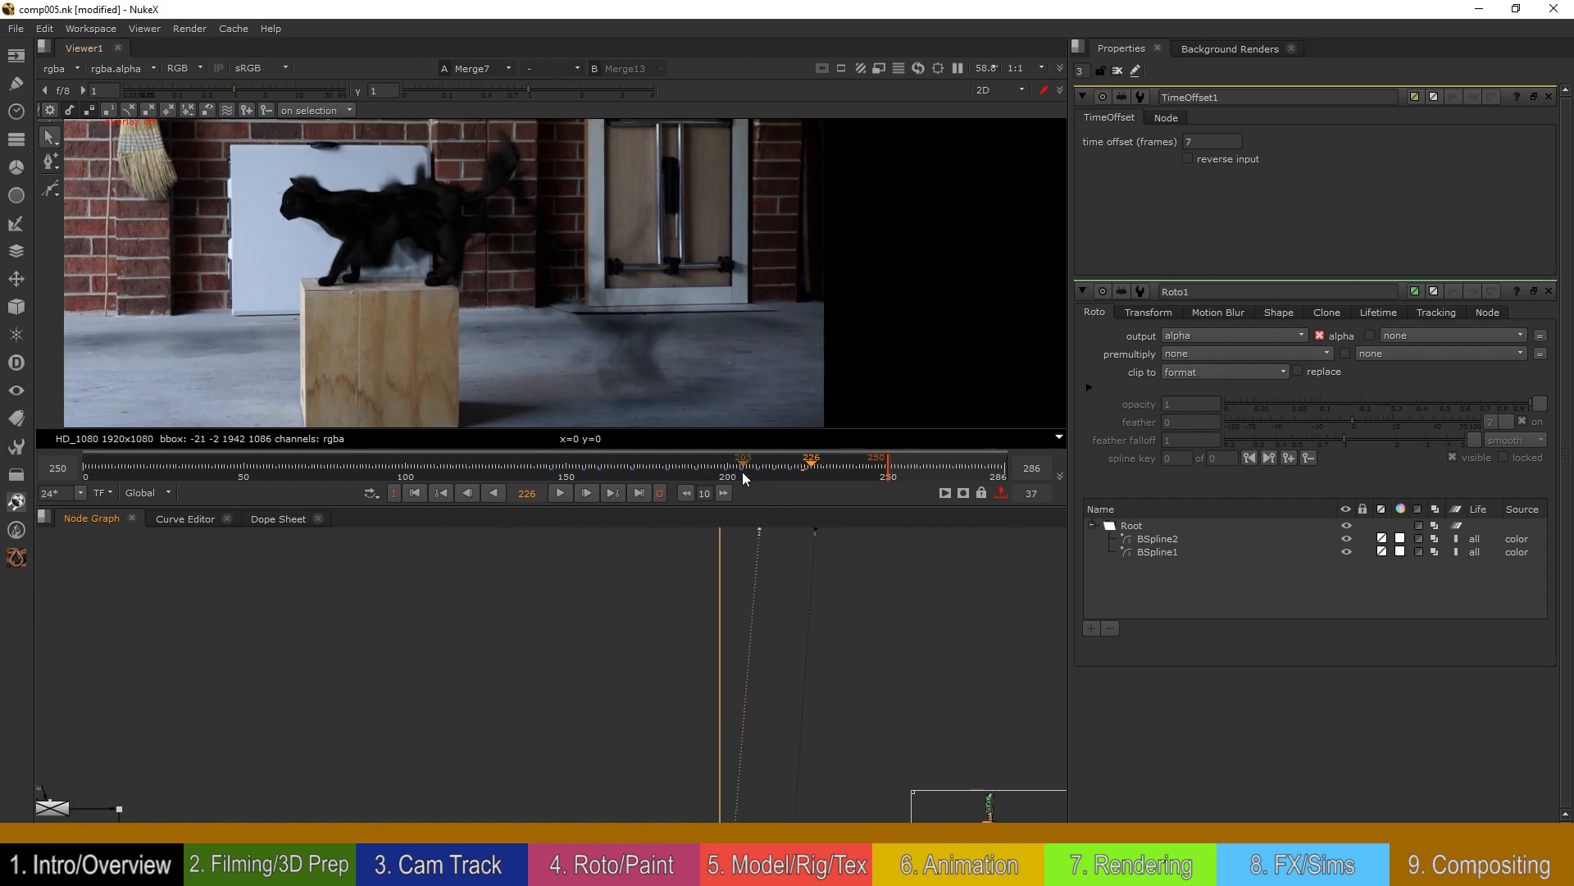
{"action": "middle_click_drag", "start_coordinate": [787, 690], "coordinate": [792, 533]}
{"action": "middle_click_drag", "start_coordinate": [781, 771], "coordinate": [783, 604]}
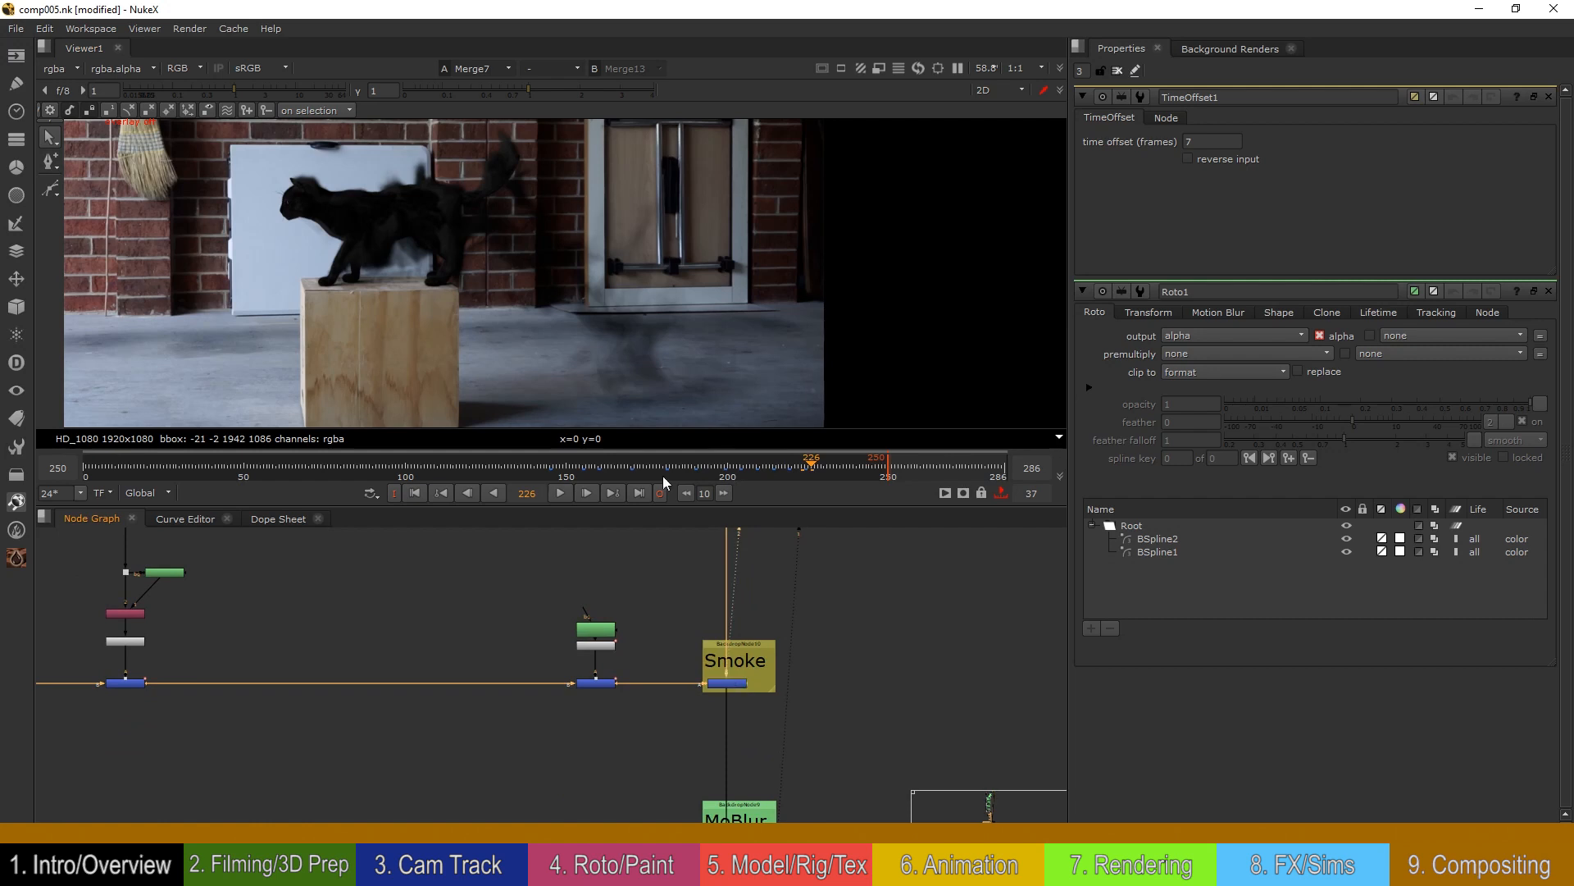
Step: Disable the 0-150 and 150-286 nodes, the merge after them and the small branch just before the Smoke merge
{"action": "middle_click_drag", "start_coordinate": [435, 627], "coordinate": [710, 693]}
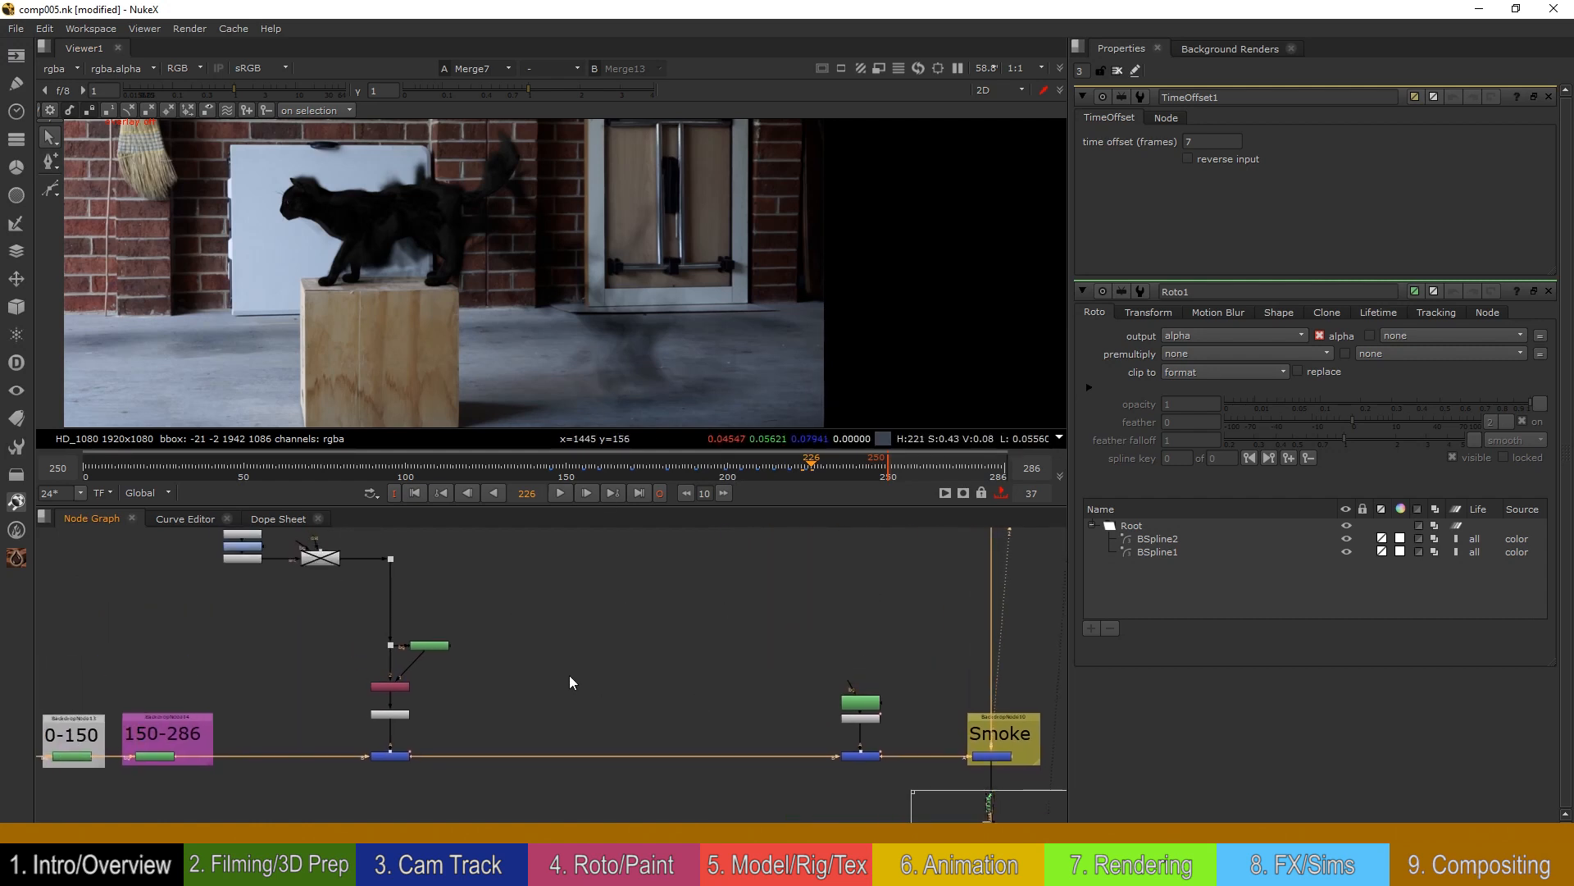
{"action": "middle_click_drag", "start_coordinate": [569, 676], "coordinate": [653, 670]}
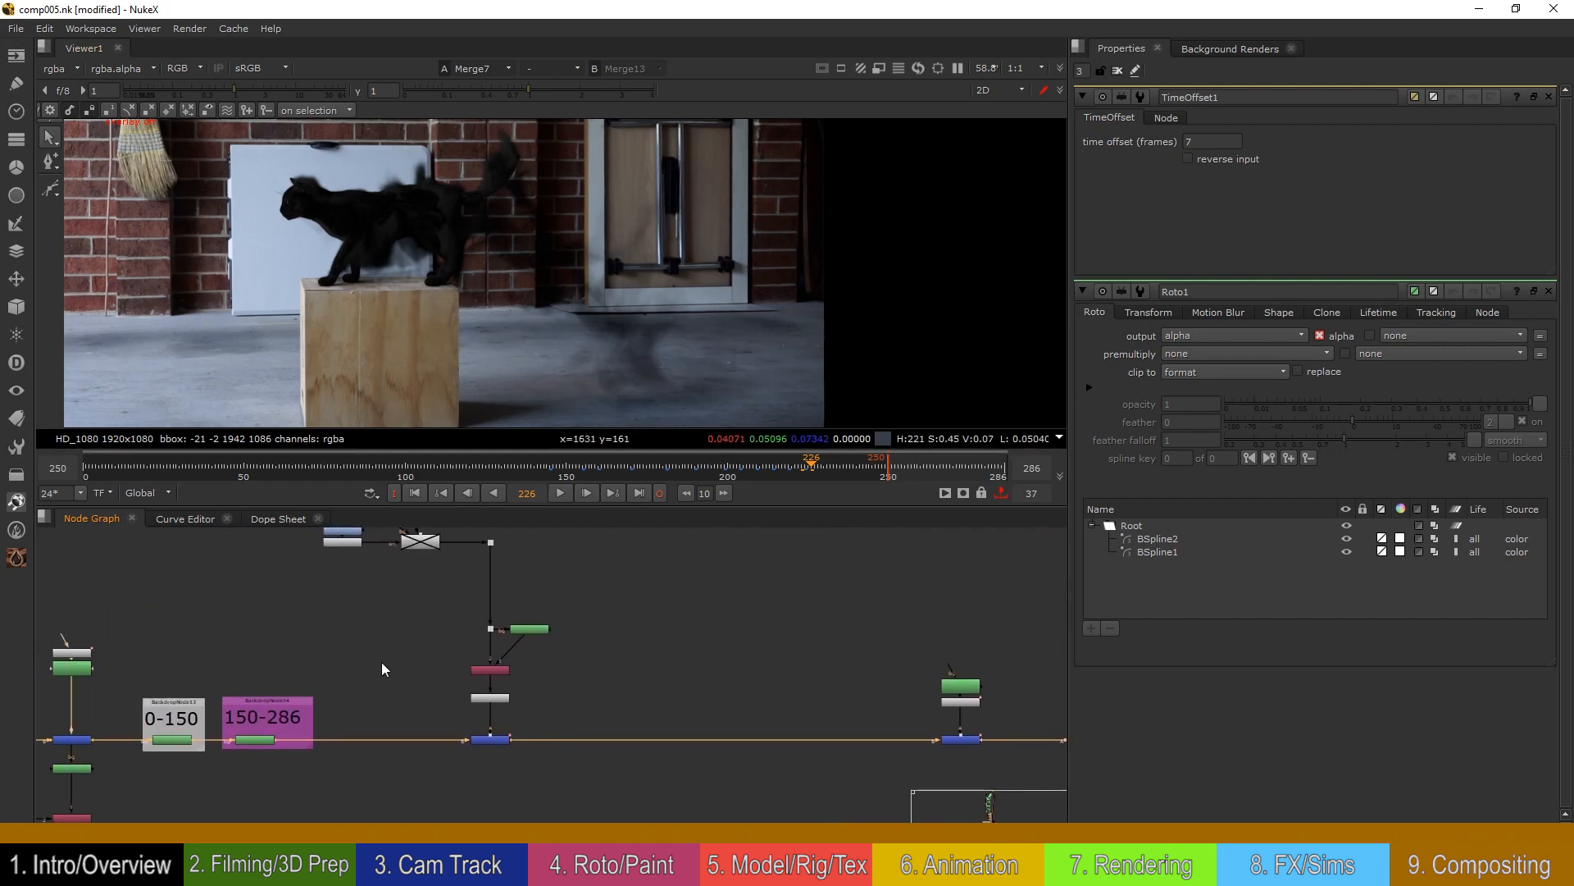
{"action": "middle_click_drag", "start_coordinate": [252, 668], "coordinate": [542, 648]}
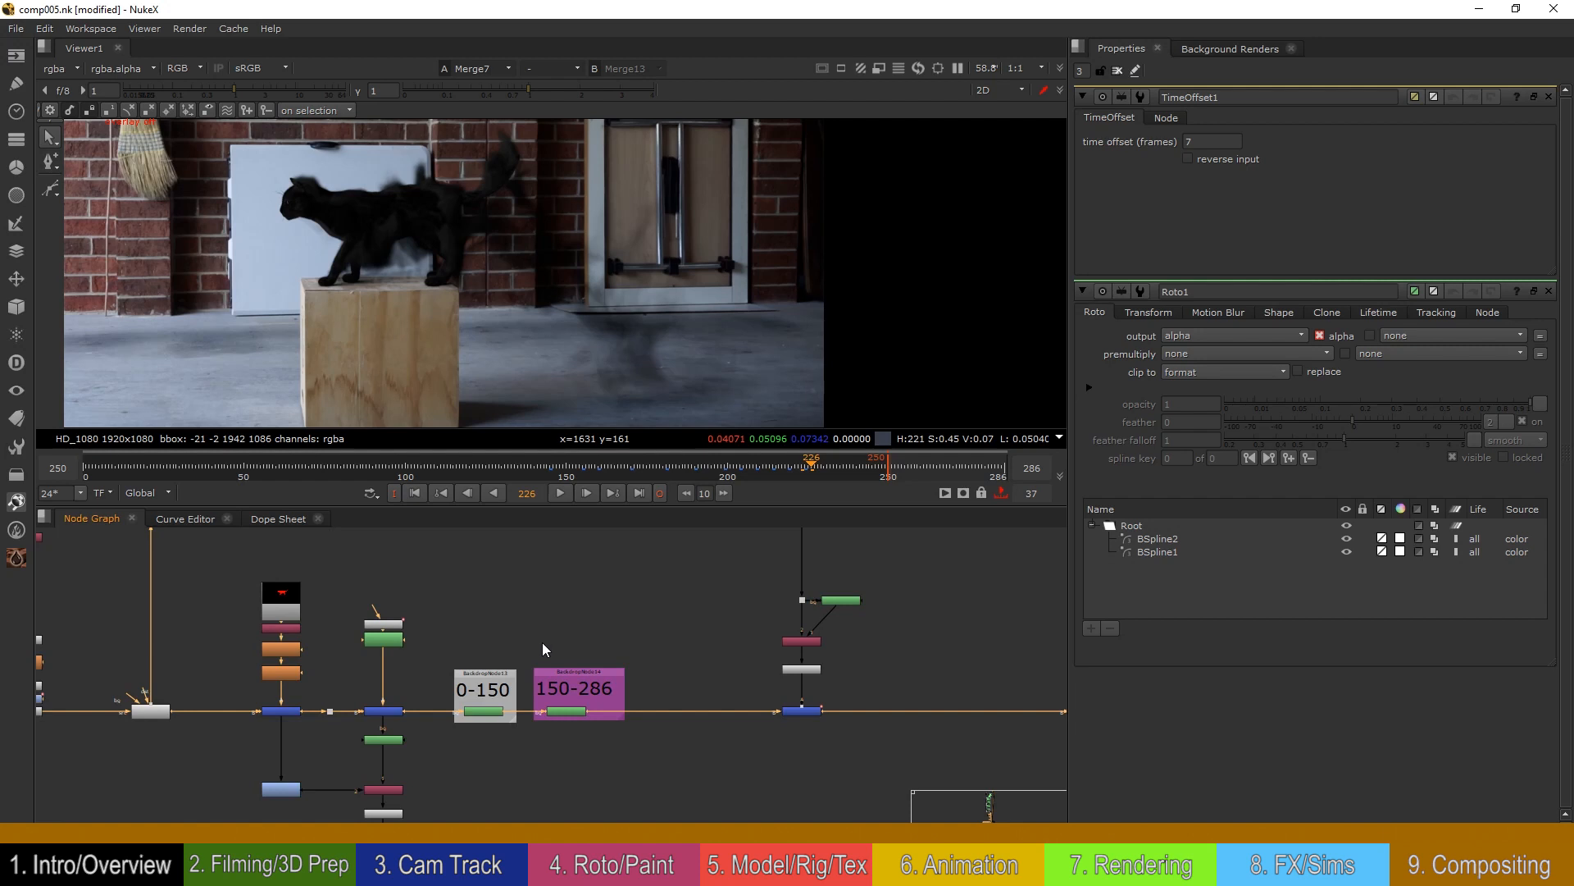
{"action": "middle_click_drag", "start_coordinate": [679, 636], "coordinate": [495, 573]}
{"action": "middle_click_drag", "start_coordinate": [840, 655], "coordinate": [617, 716]}
{"action": "left_click", "coordinate": [843, 661]}
{"action": "left_click_drag", "start_coordinate": [912, 577], "coordinate": [572, 697]}
{"action": "scroll", "coordinate": [571, 695], "scroll_direction": "down", "scroll_amount": 3}
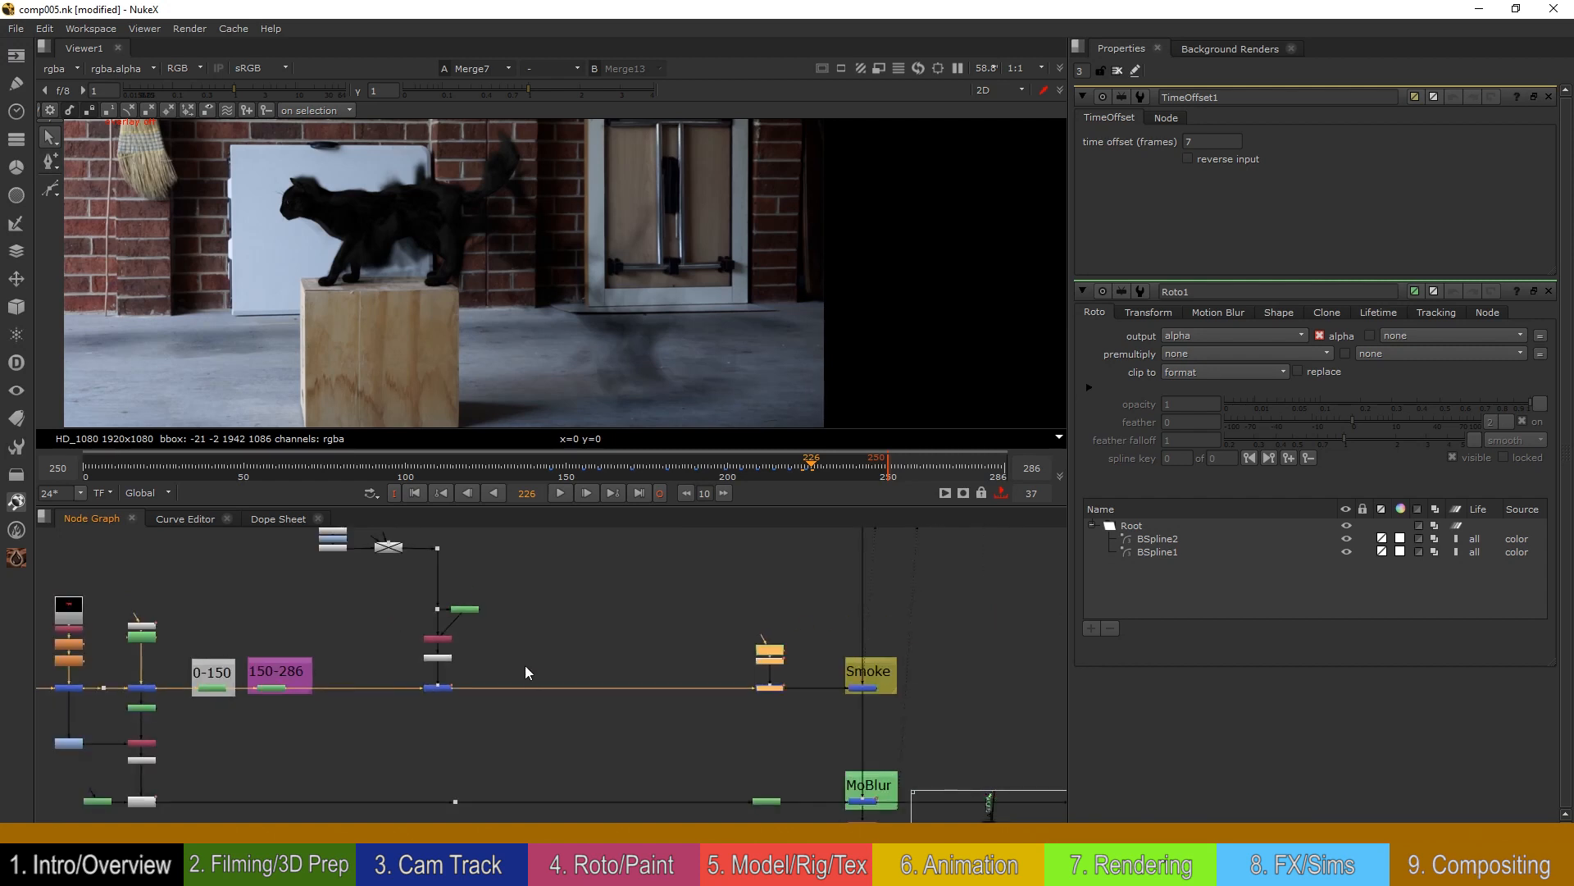
{"action": "middle_click_drag", "start_coordinate": [525, 666], "coordinate": [628, 701]}
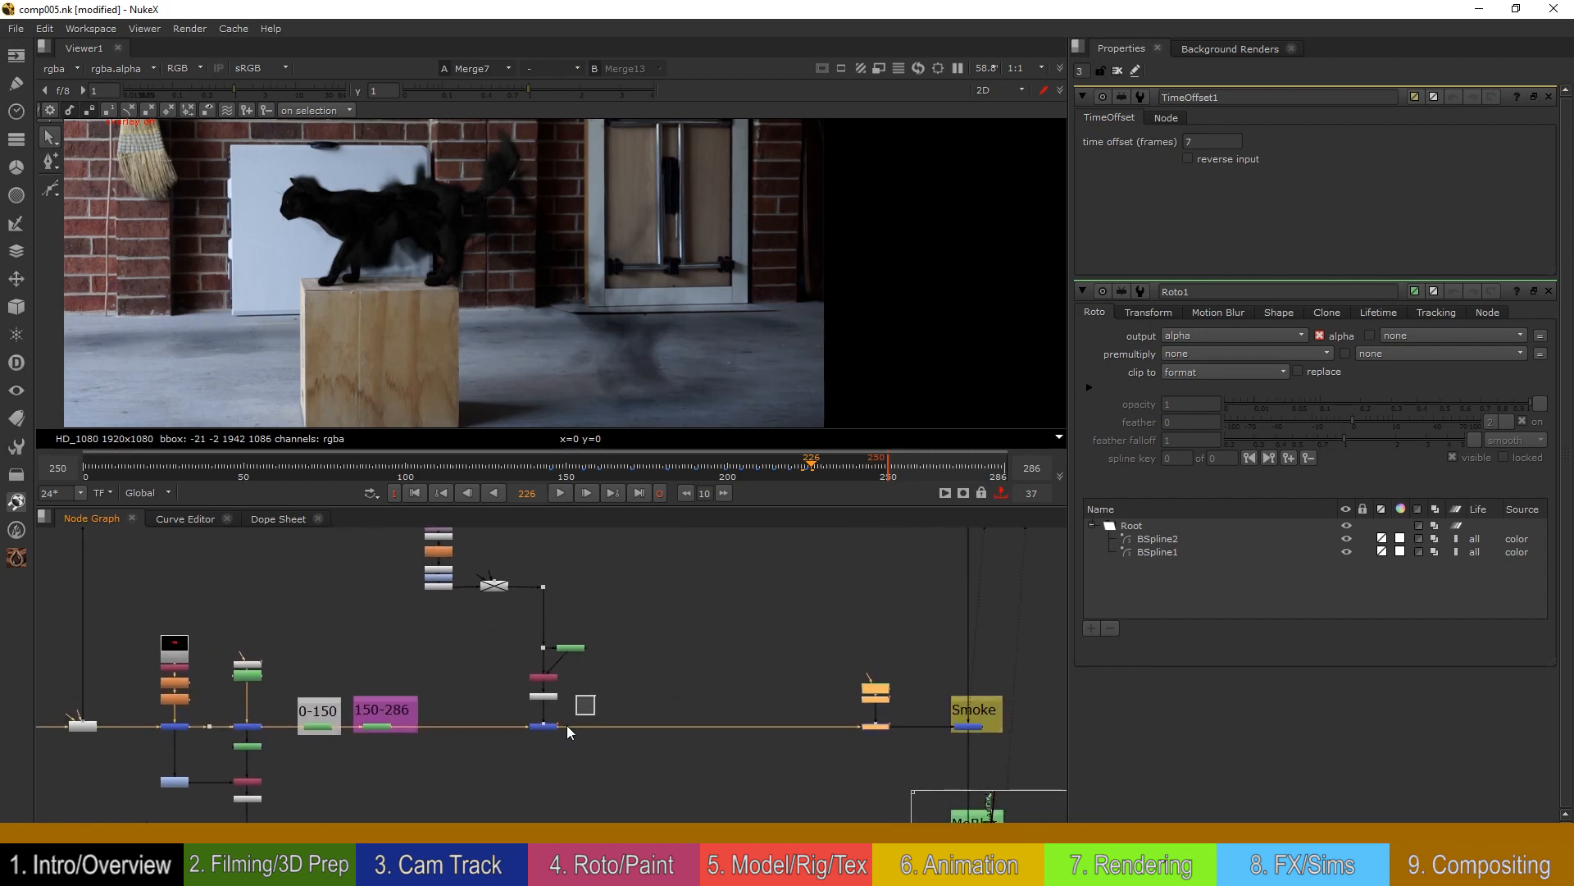
{"action": "left_click_drag", "start_coordinate": [459, 663], "coordinate": [270, 747]}
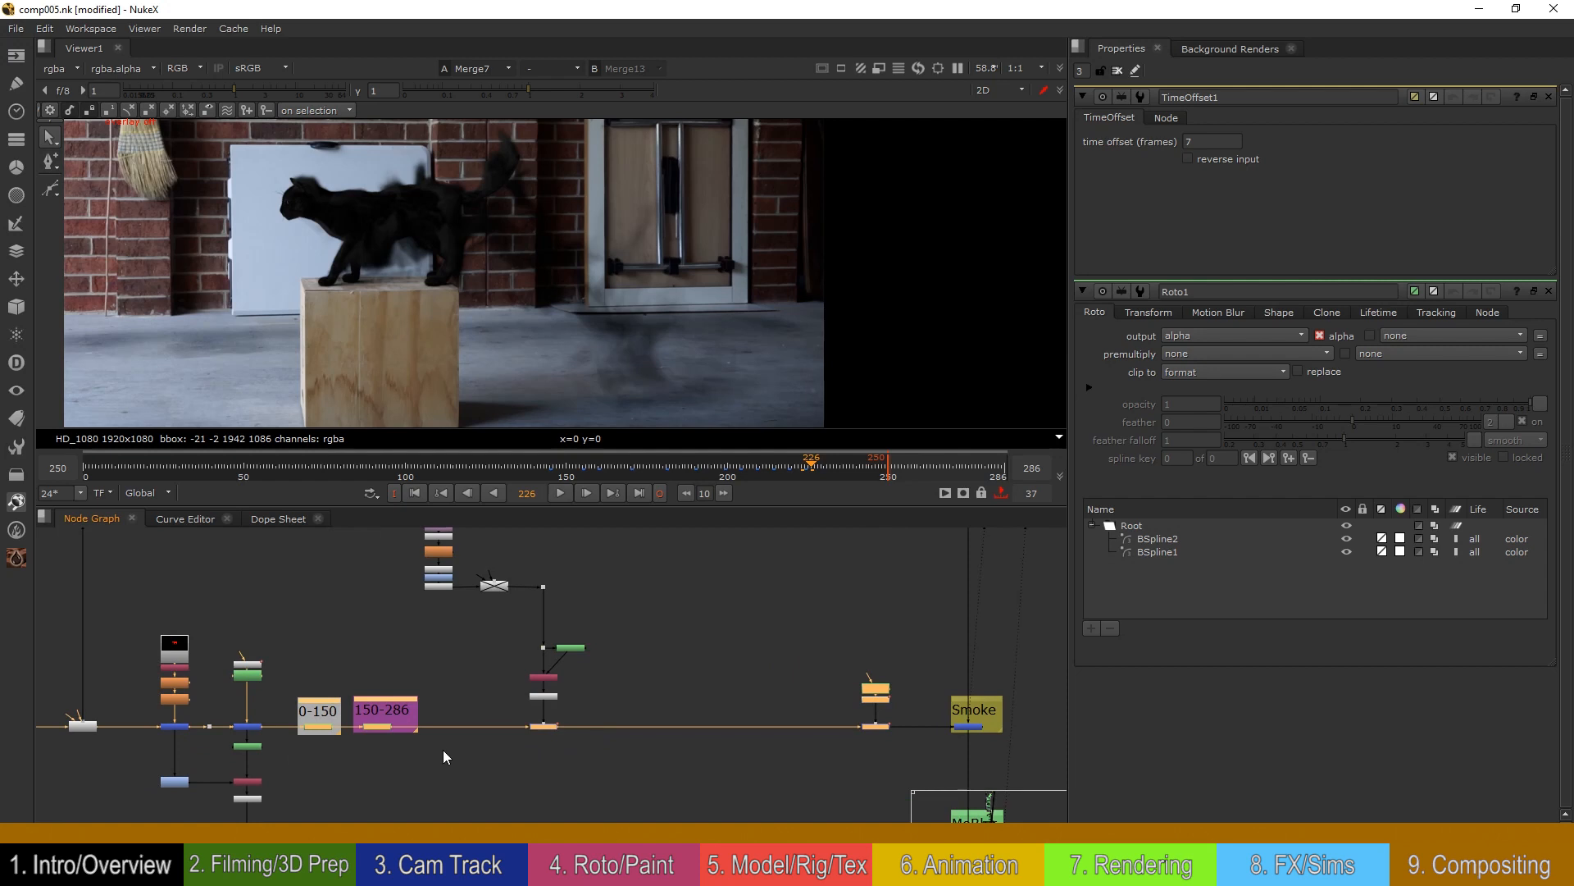
{"action": "key", "text": "d"}
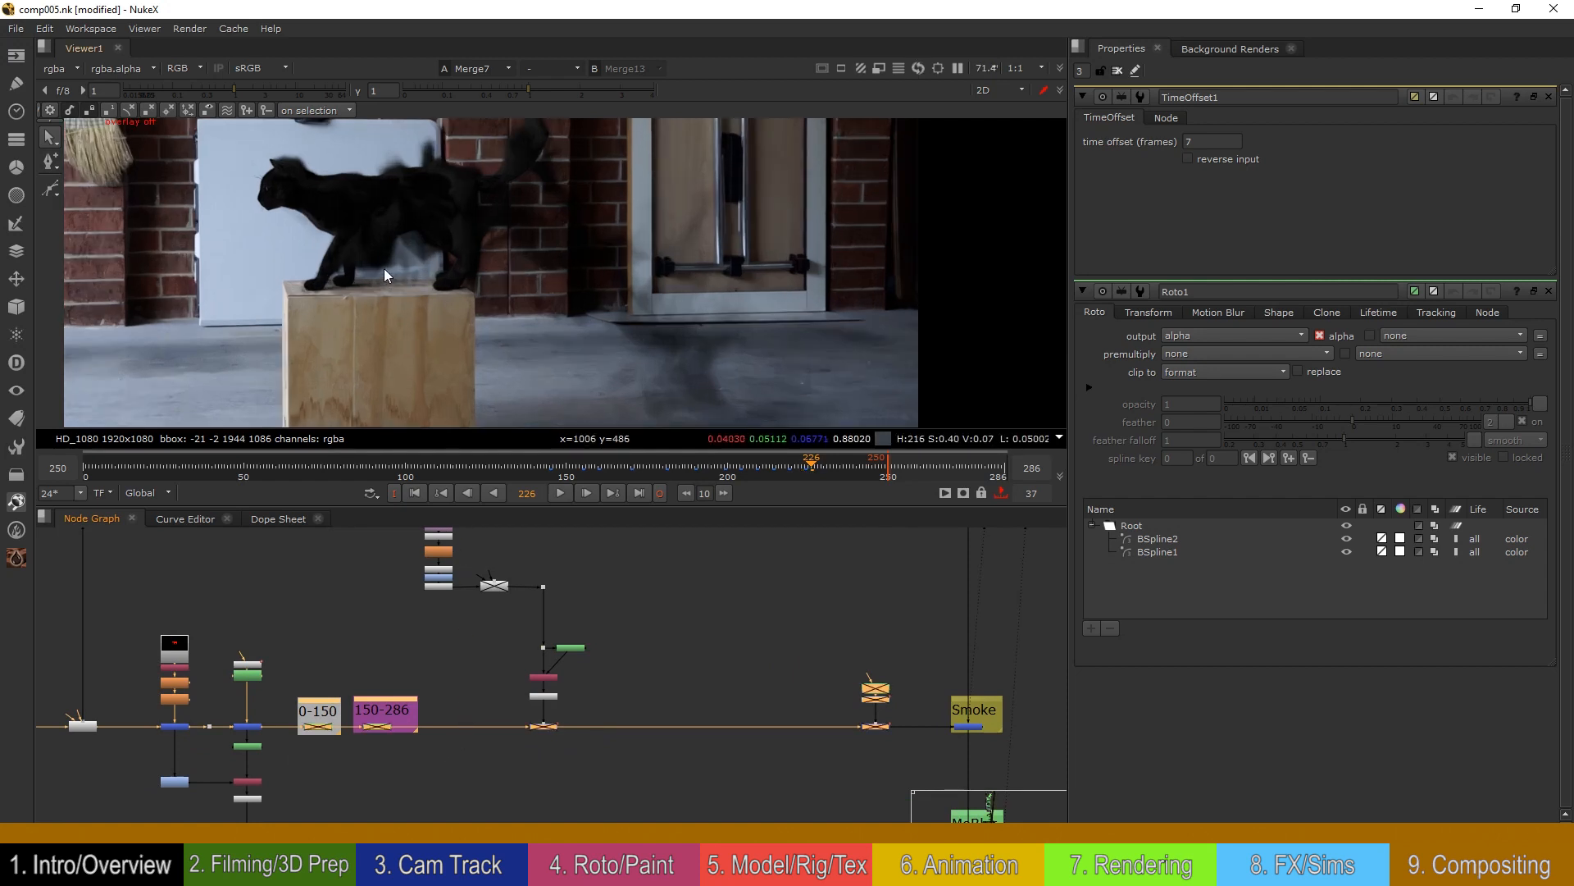
Step: Examine the cat's paws on the wooden box at frame 226 with the selected branch nodes disabled
{"action": "scroll", "coordinate": [399, 276], "scroll_direction": "up", "scroll_amount": 3}
{"action": "middle_click_drag", "start_coordinate": [451, 277], "coordinate": [551, 317]}
{"action": "scroll", "coordinate": [490, 374], "scroll_direction": "up", "scroll_amount": 2}
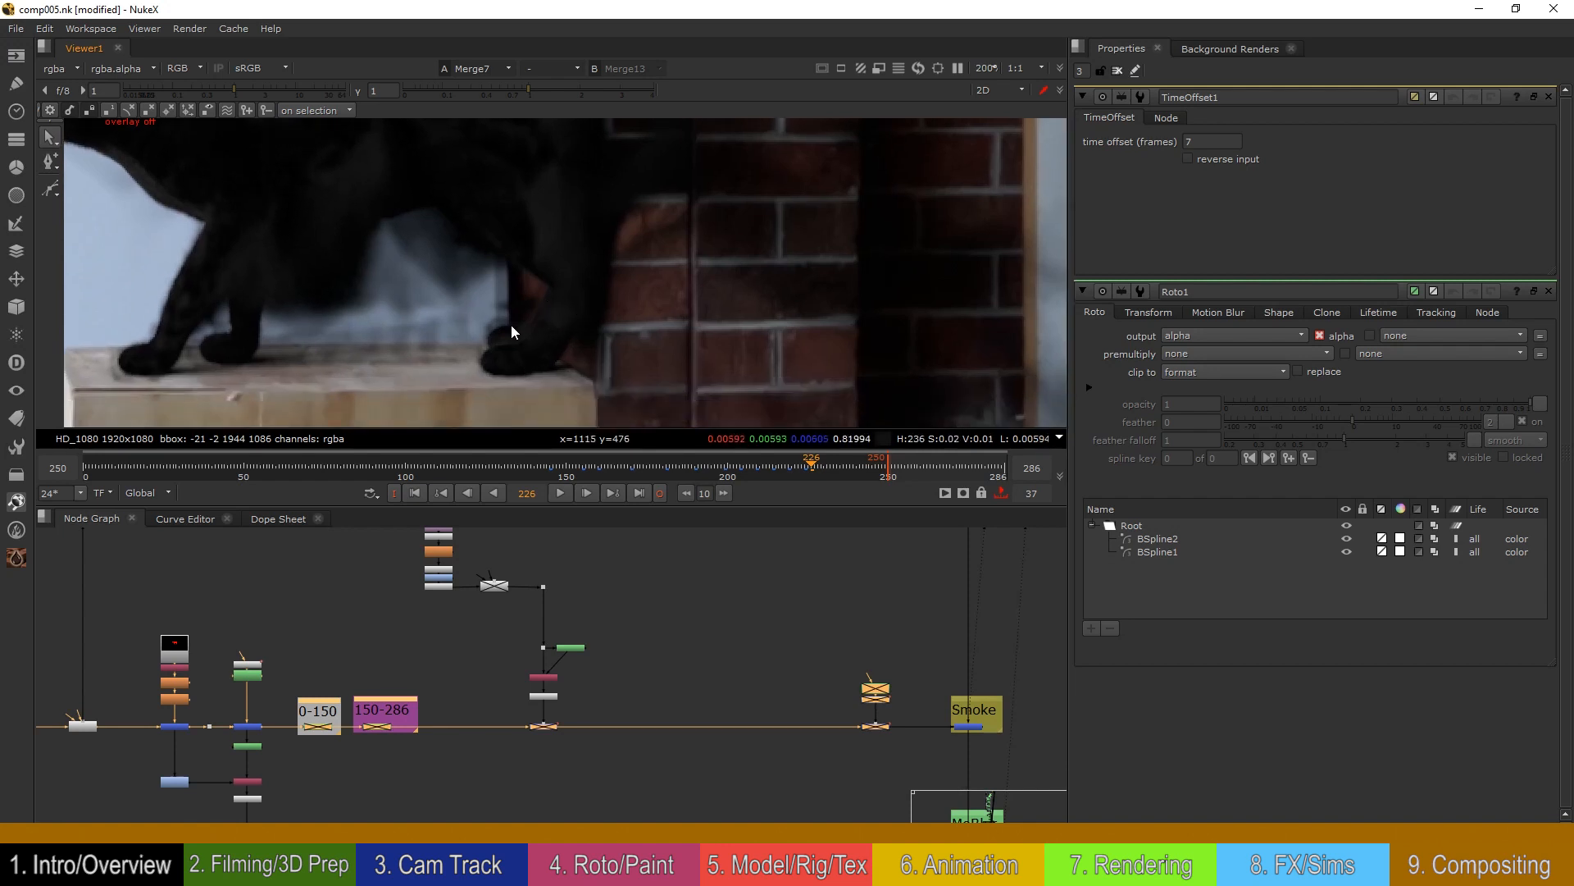
{"action": "scroll", "coordinate": [582, 377], "scroll_direction": "up", "scroll_amount": 1}
{"action": "middle_click_drag", "start_coordinate": [583, 372], "coordinate": [682, 259]}
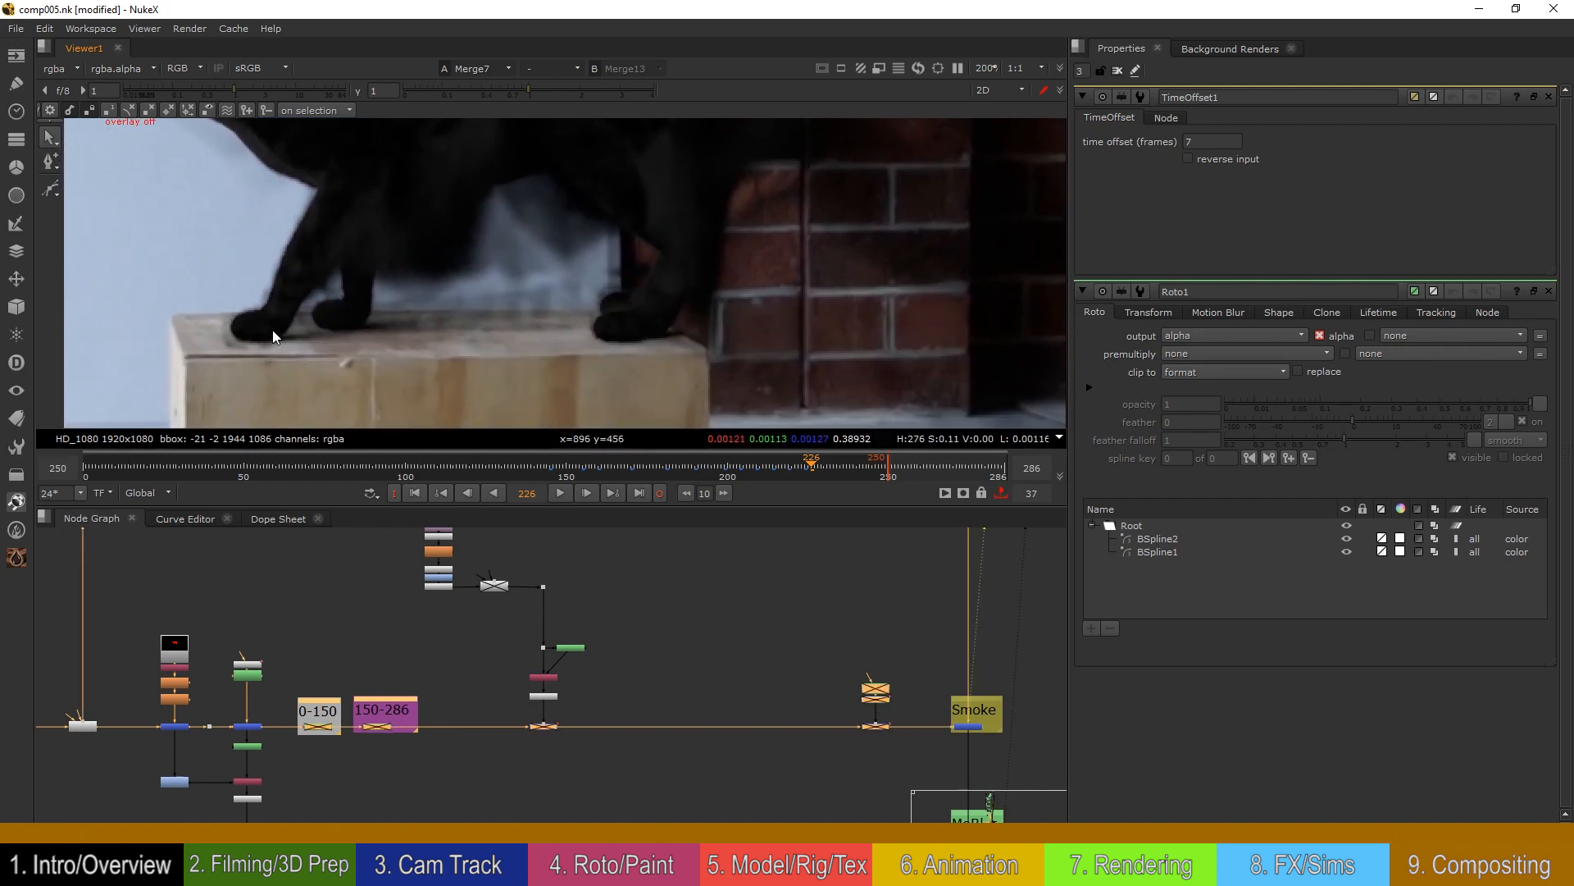
{"action": "middle_click_drag", "start_coordinate": [730, 315], "coordinate": [693, 262]}
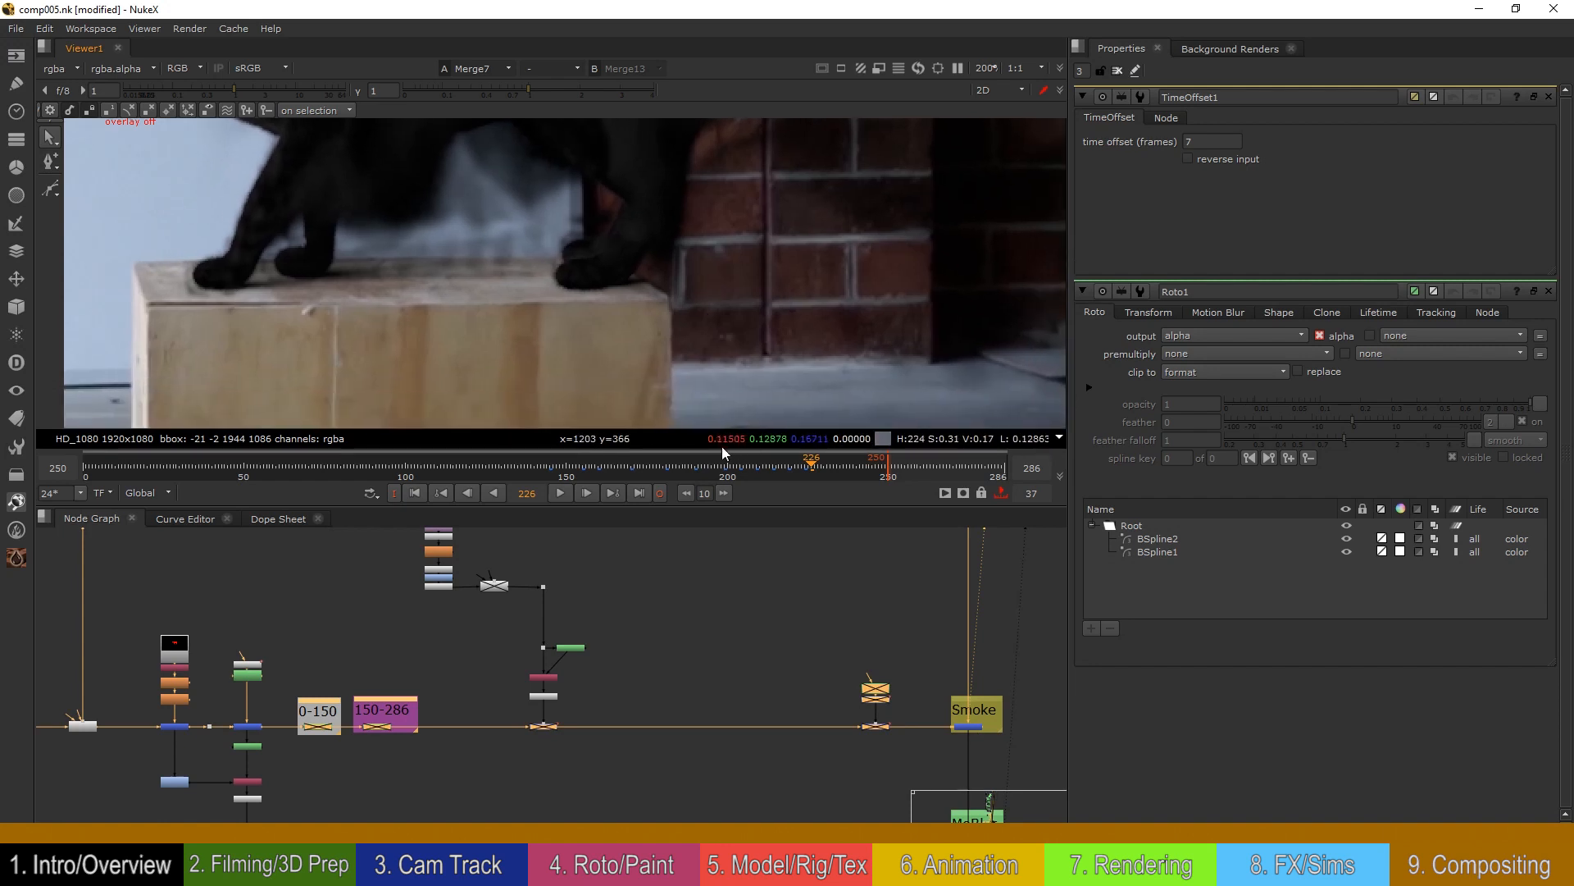
Step: Check the cat's legs on the floor at frame 162 and re-enable the disabled nodes
{"action": "left_click", "coordinate": [607, 466]}
{"action": "scroll", "coordinate": [759, 328], "scroll_direction": "down", "scroll_amount": 2}
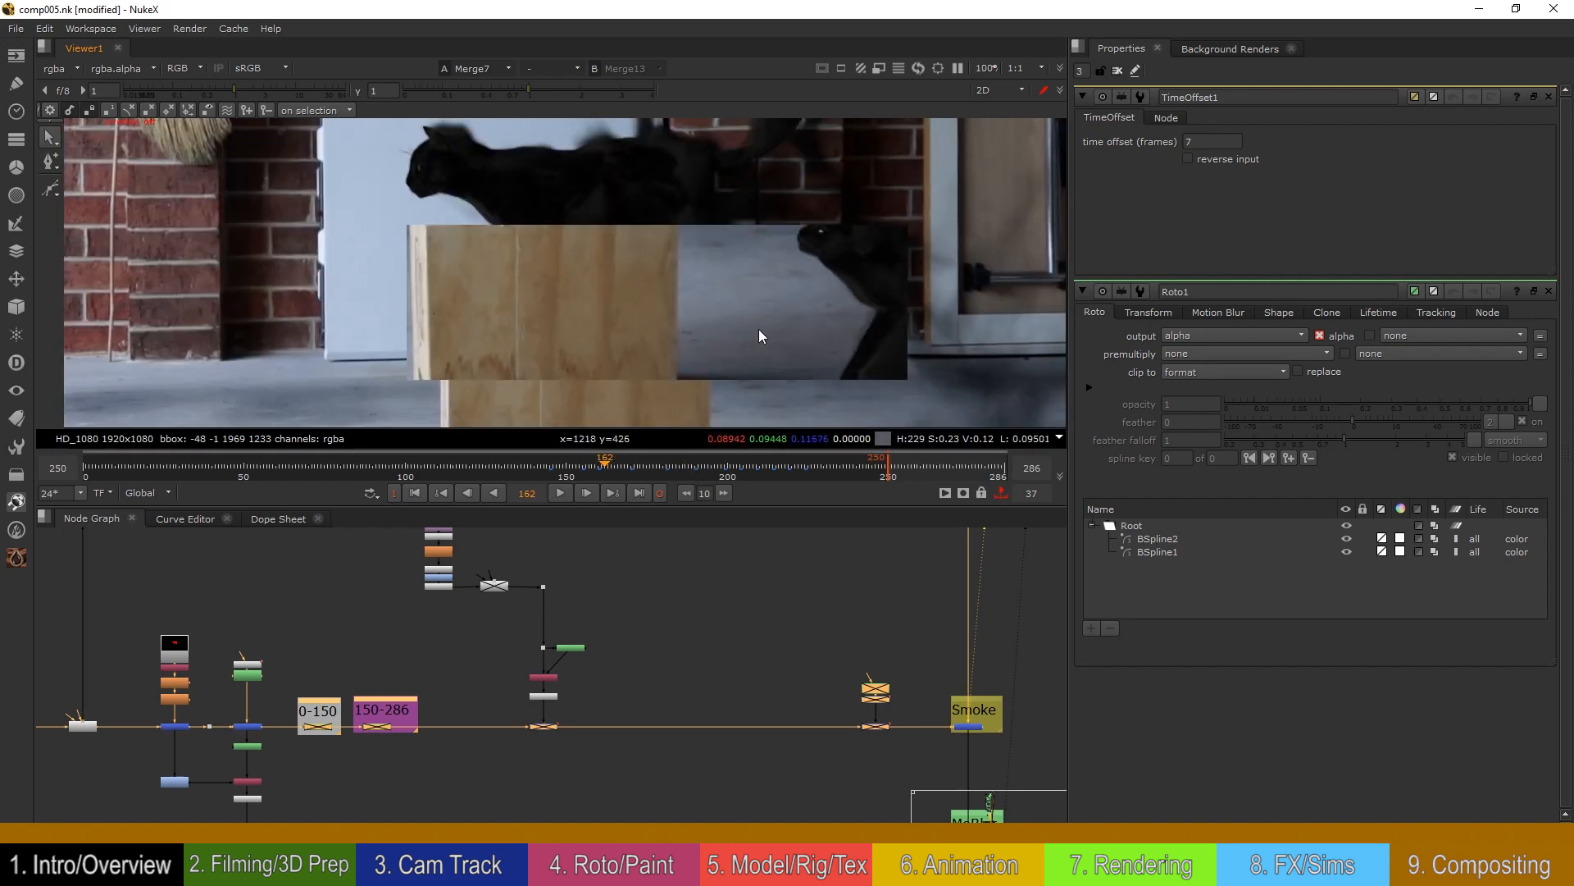
{"action": "scroll", "coordinate": [700, 367], "scroll_direction": "up", "scroll_amount": 5}
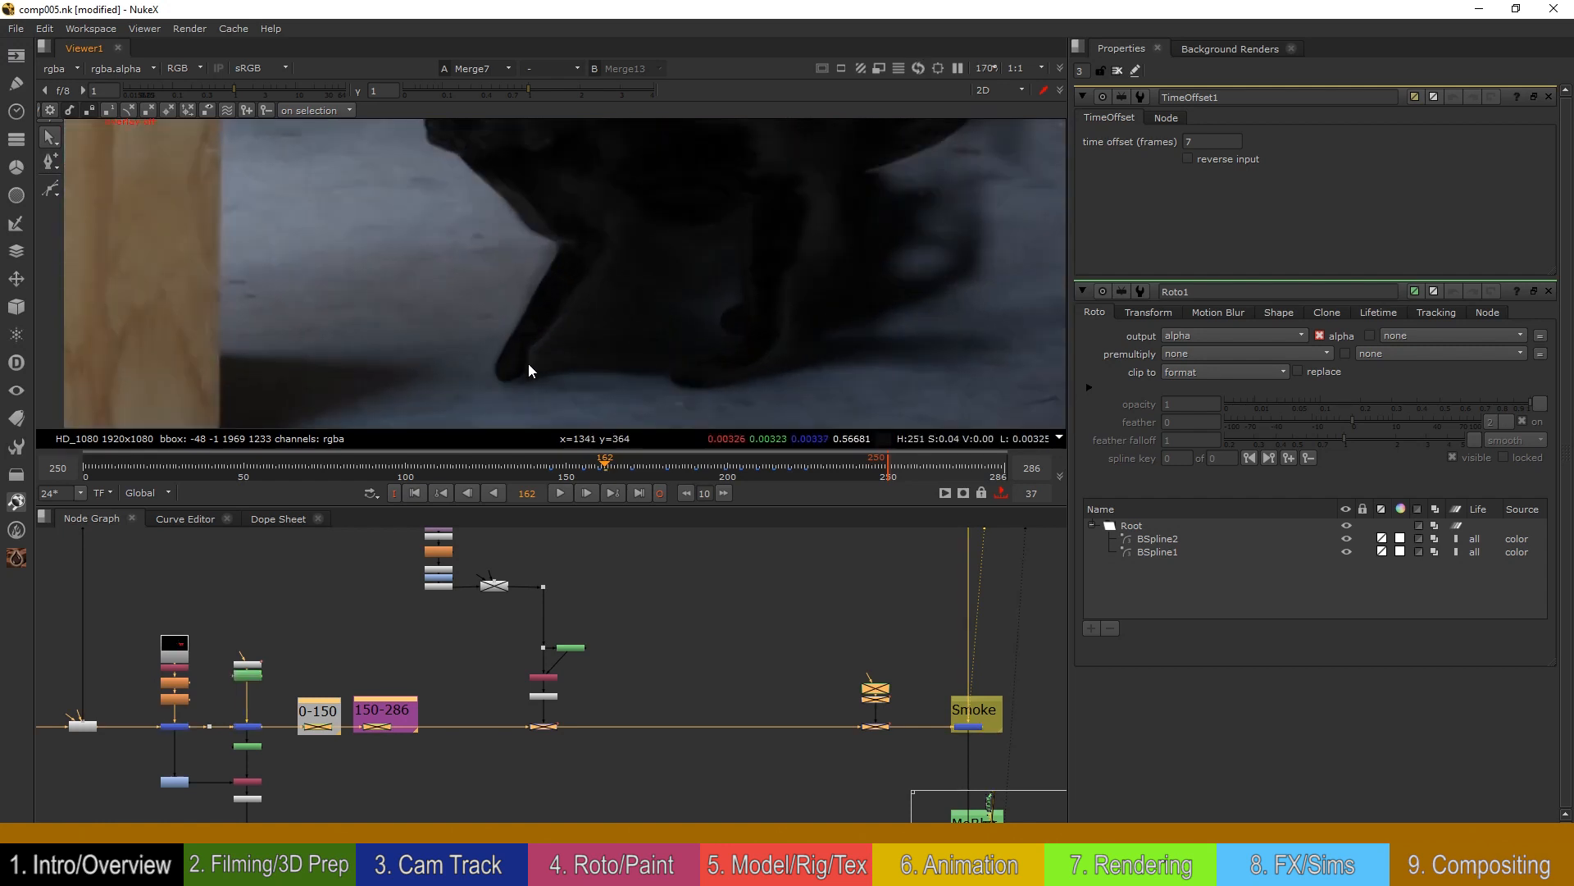
{"action": "key", "text": "d"}
{"action": "scroll", "coordinate": [746, 319], "scroll_direction": "down", "scroll_amount": 2}
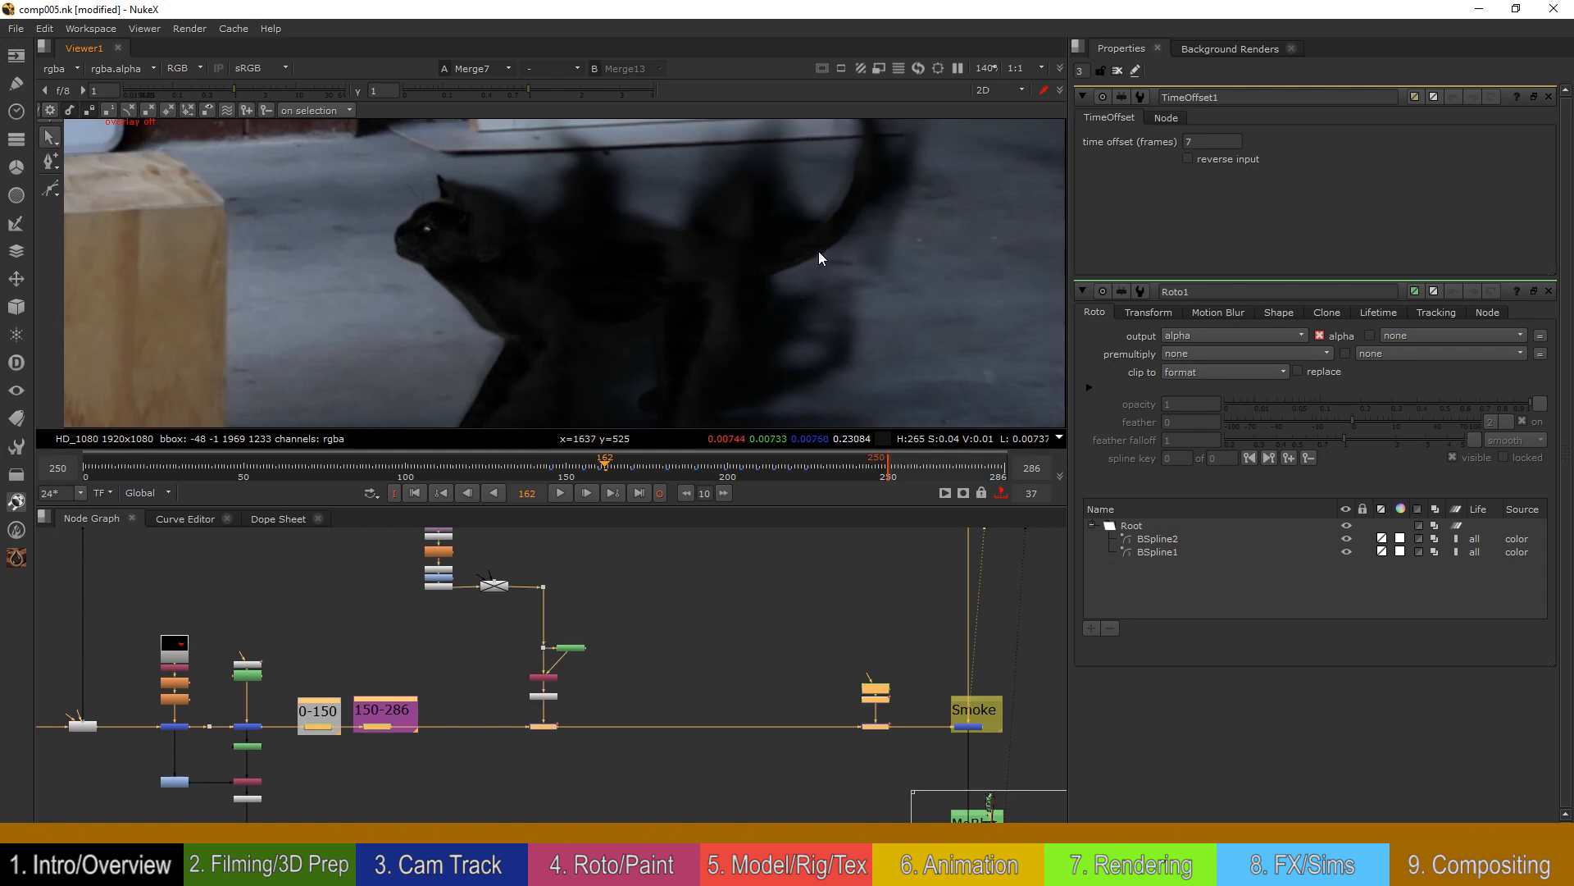
Step: Locate the MoBlur merge and examine the leaping cat and its smoke trail at frame 211
{"action": "middle_click_drag", "start_coordinate": [691, 656], "coordinate": [515, 468]}
{"action": "middle_click_drag", "start_coordinate": [833, 632], "coordinate": [617, 679]}
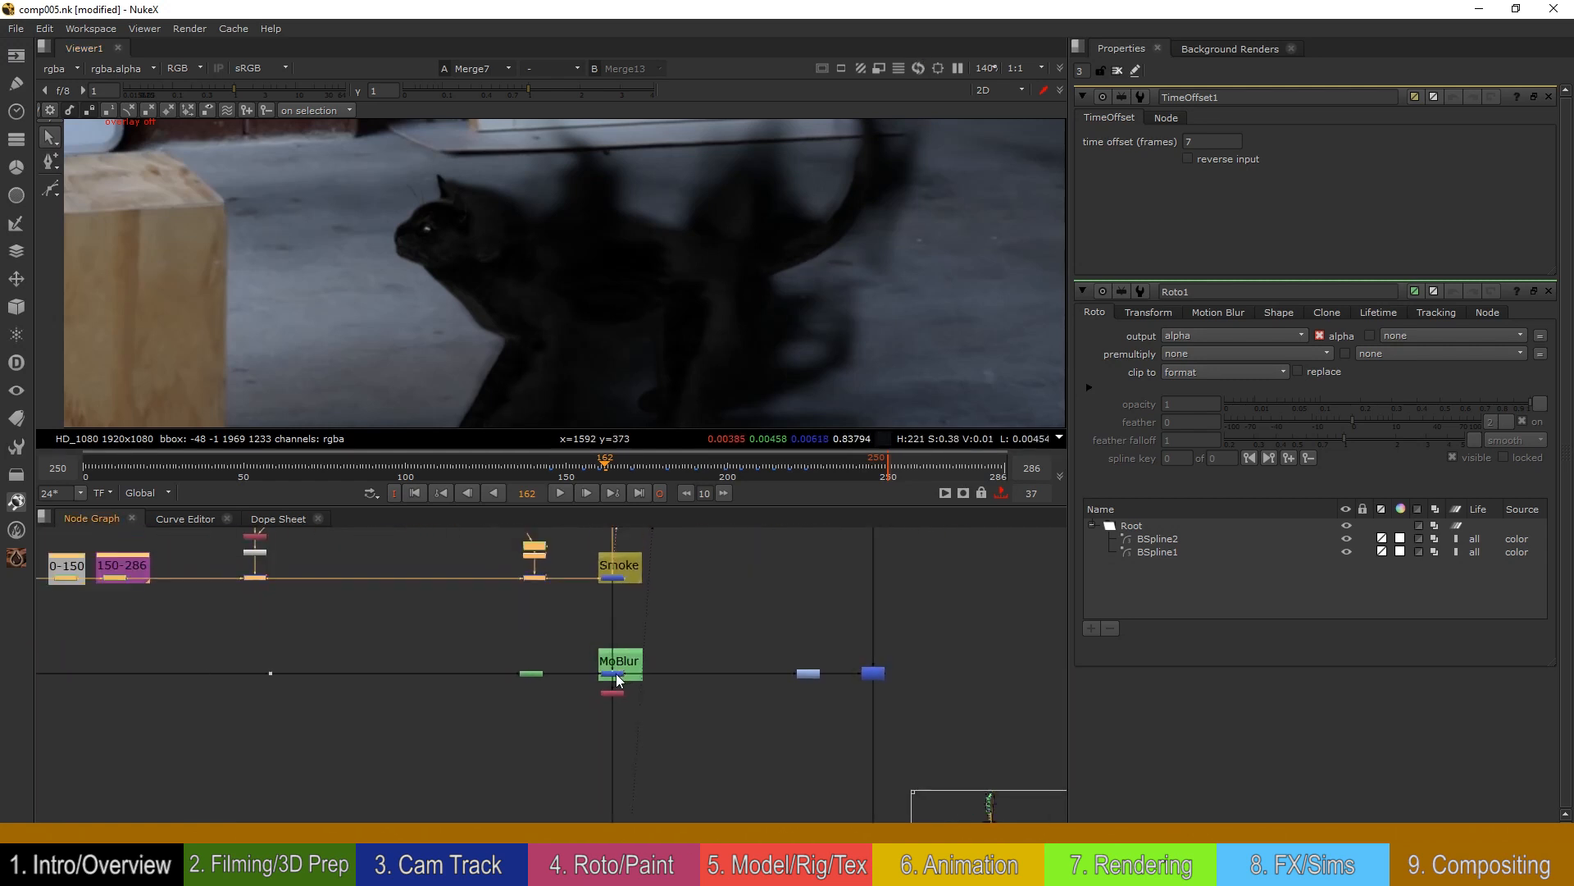
{"action": "left_click", "coordinate": [763, 464]}
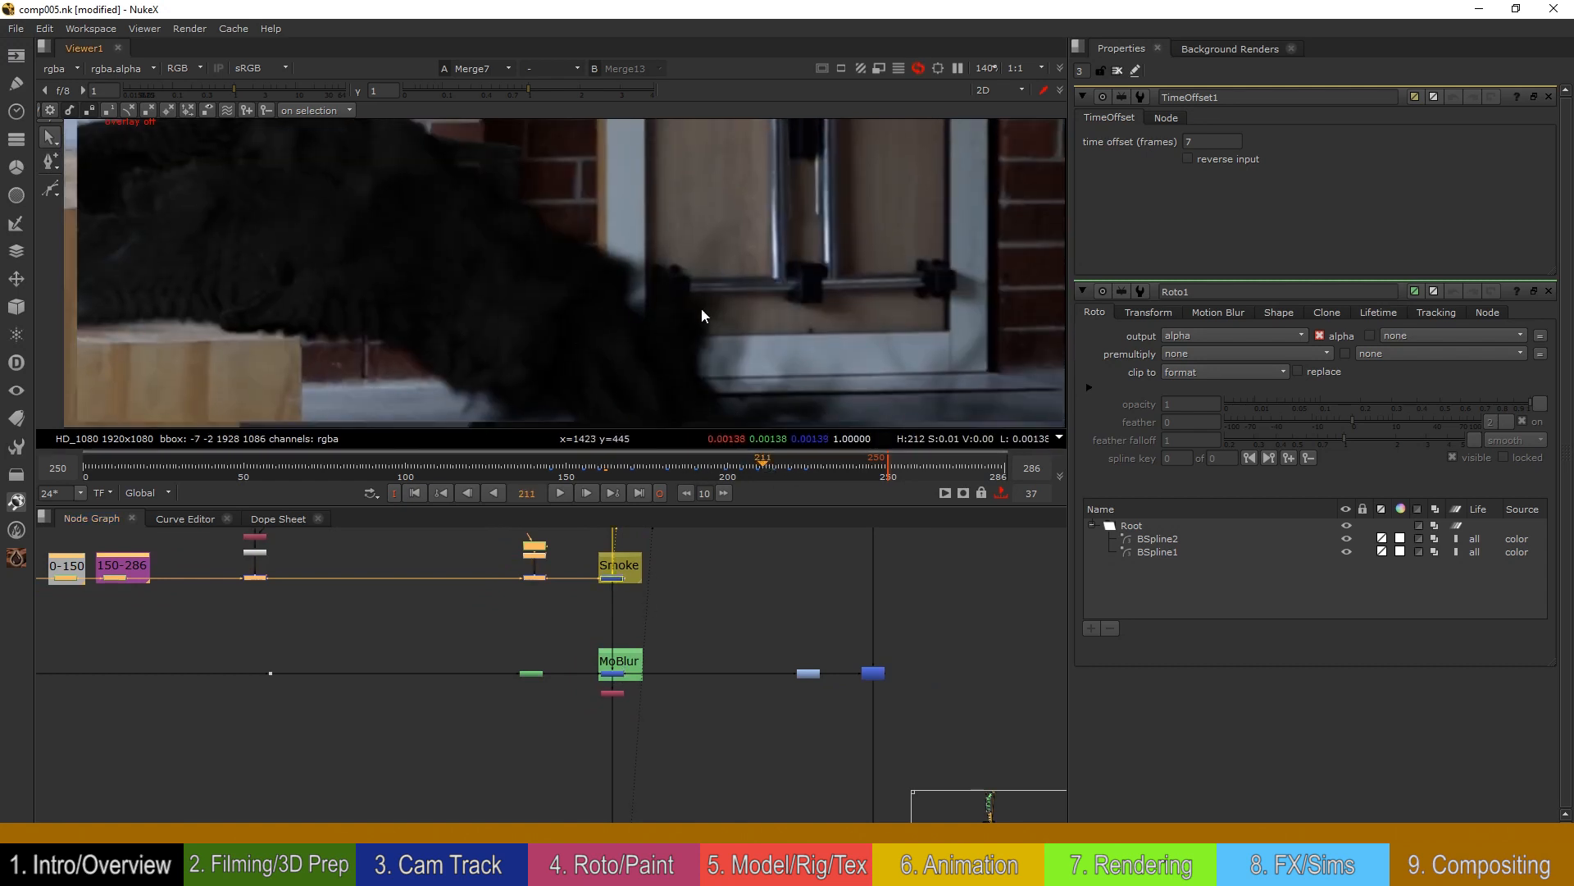
{"action": "scroll", "coordinate": [692, 326], "scroll_direction": "down", "scroll_amount": 2}
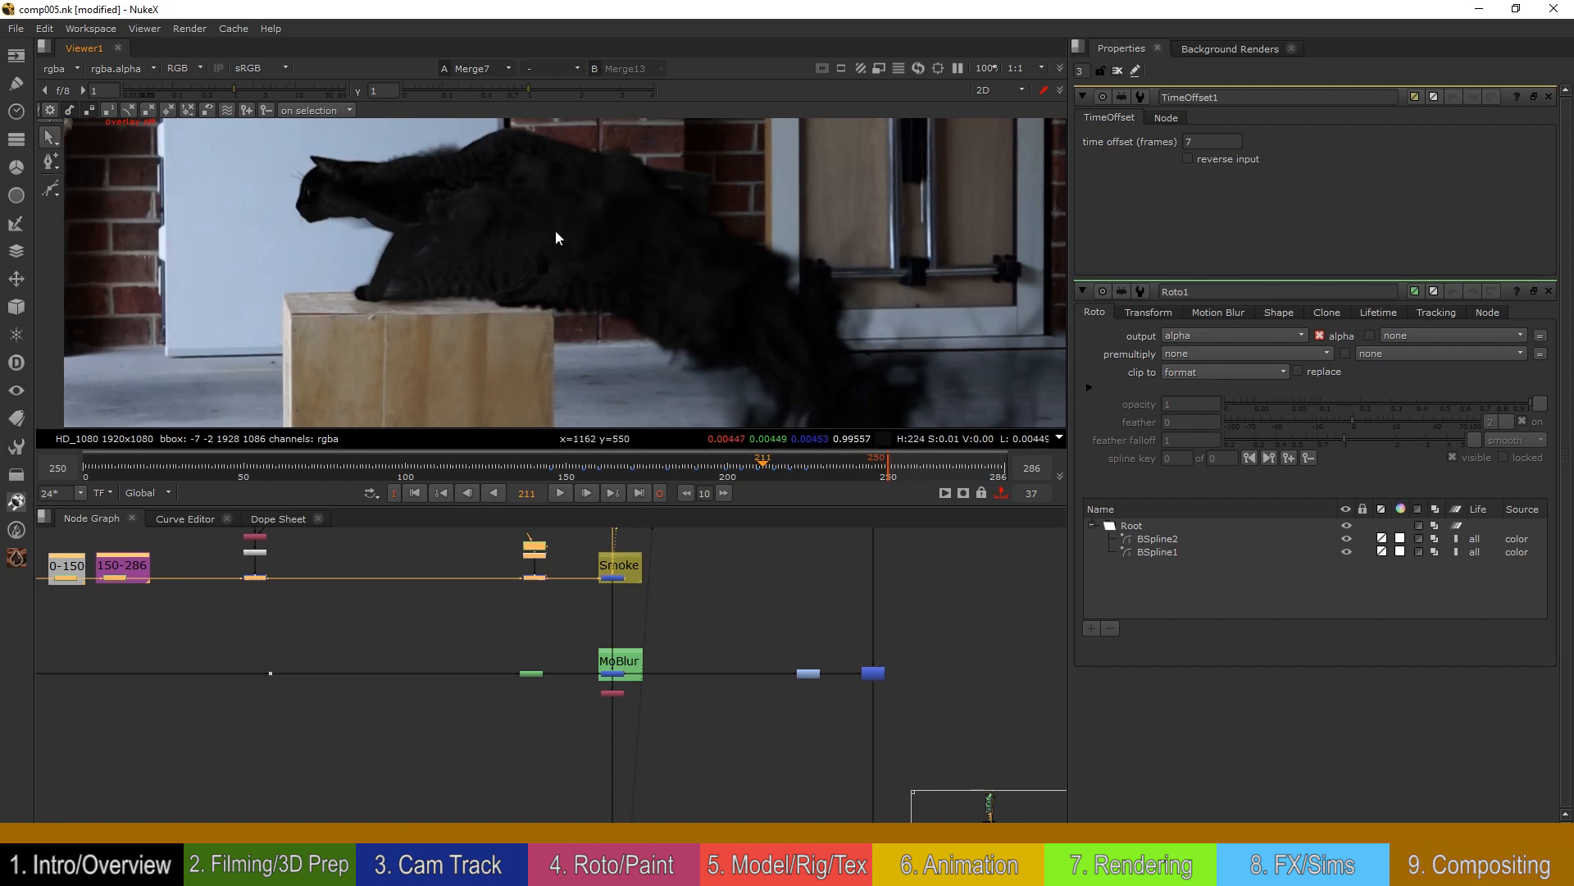
{"action": "scroll", "coordinate": [481, 284], "scroll_direction": "up", "scroll_amount": 2}
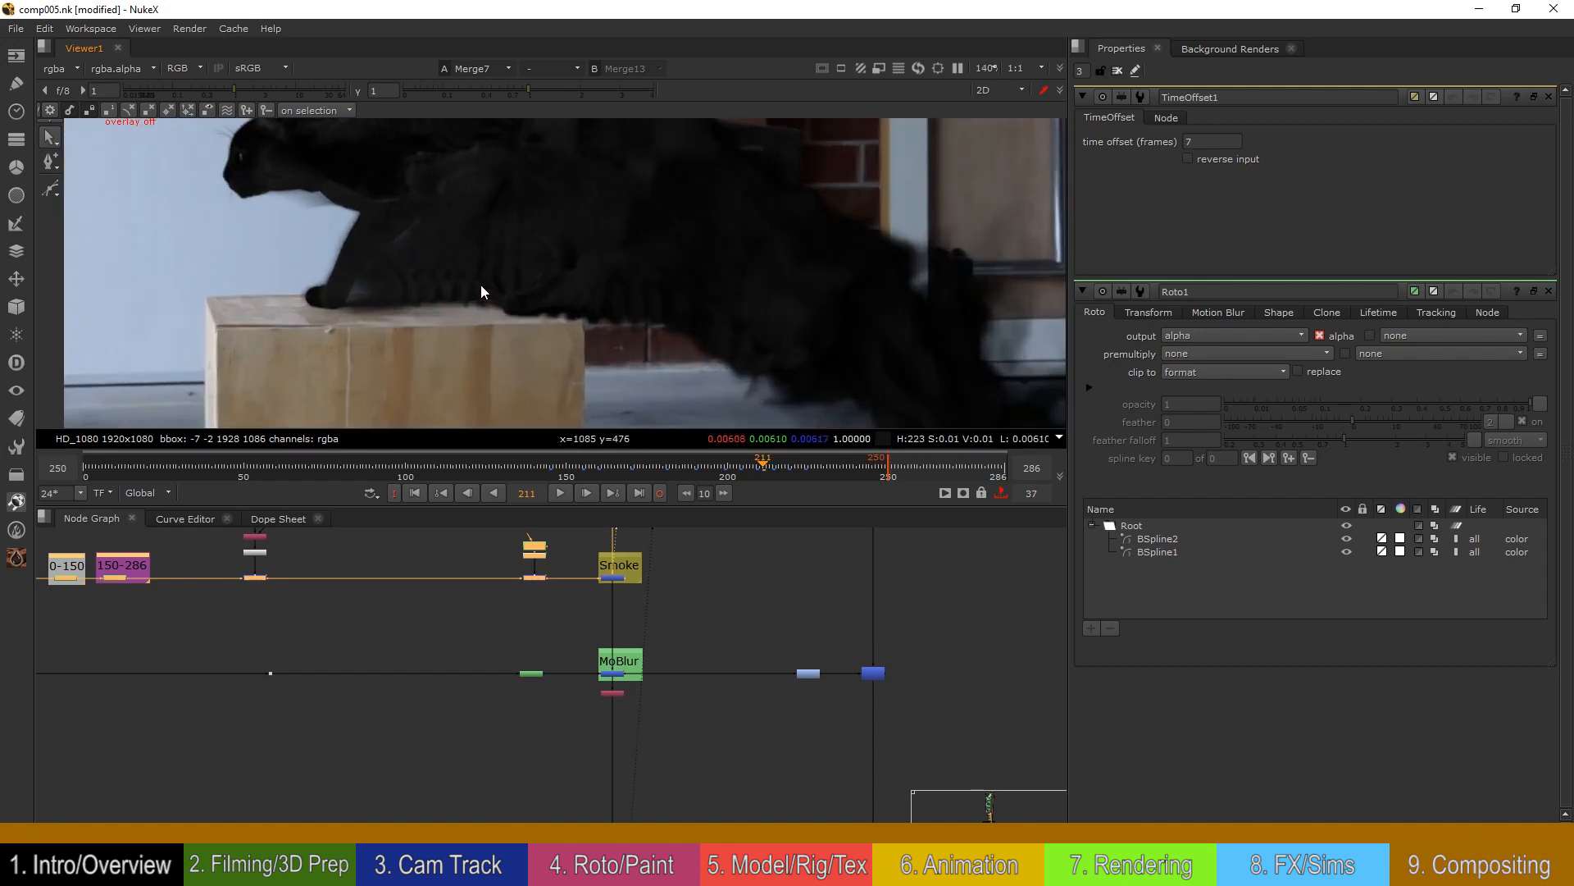
{"action": "mouse_move", "coordinate": [502, 240]}
{"action": "middle_mouse_down"}
{"action": "mouse_move", "coordinate": [489, 314]}
{"action": "mouse_move", "coordinate": [451, 323]}
{"action": "mouse_move", "coordinate": [465, 327]}
{"action": "mouse_move", "coordinate": [420, 202]}
{"action": "middle_mouse_up"}
{"action": "mouse_move", "coordinate": [808, 330]}
{"action": "middle_mouse_down"}
{"action": "mouse_move", "coordinate": [792, 291]}
{"action": "mouse_move", "coordinate": [695, 238]}
{"action": "mouse_move", "coordinate": [548, 239]}
{"action": "mouse_move", "coordinate": [487, 178]}
{"action": "middle_mouse_up"}
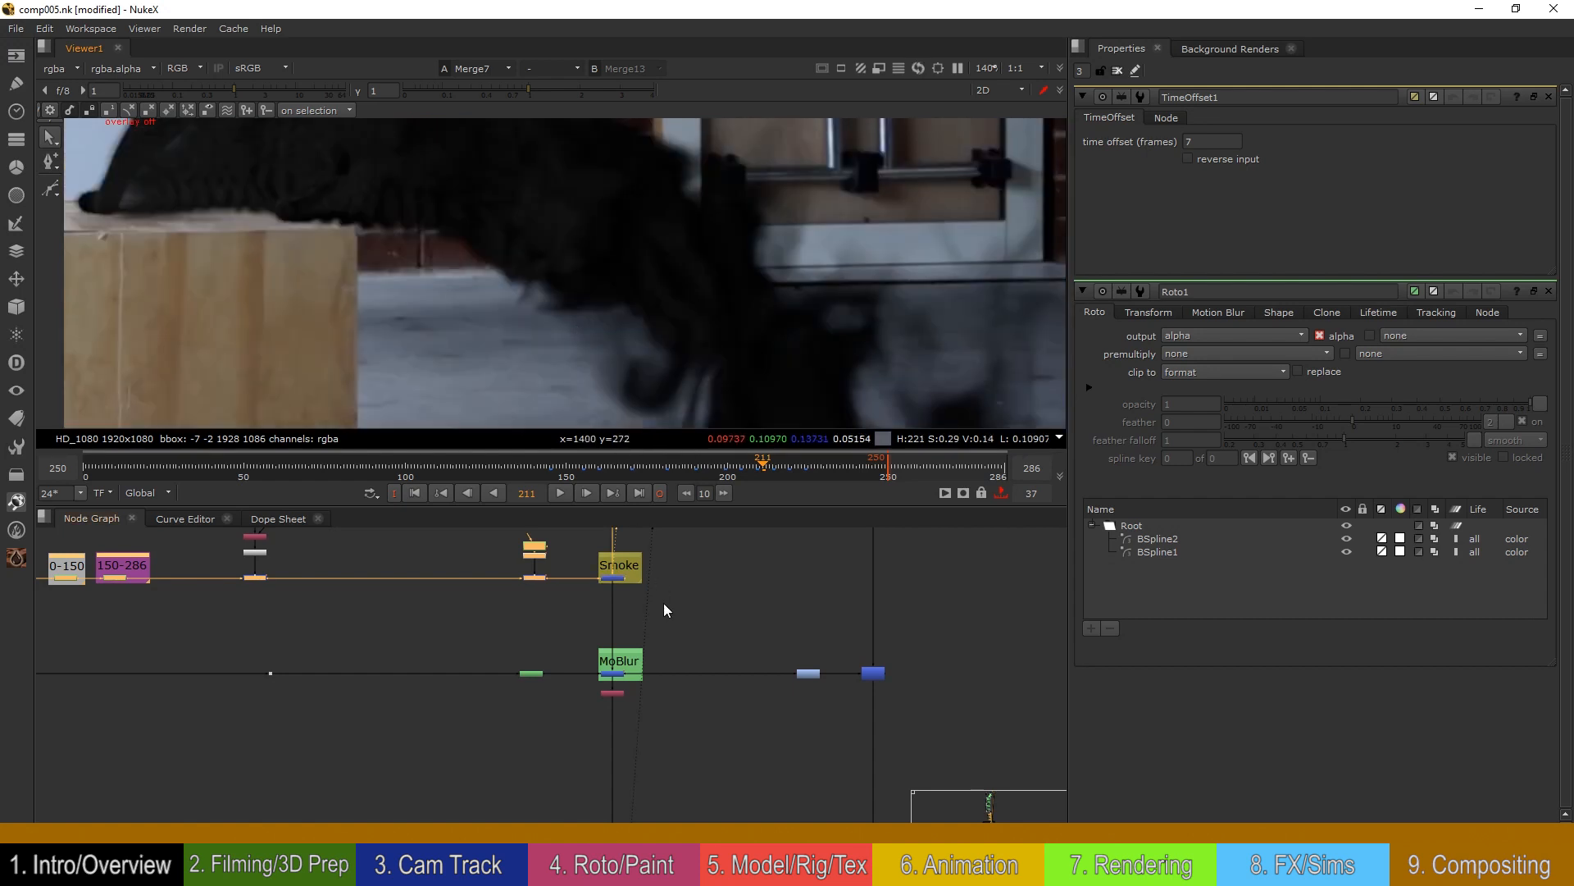
Step: View the Premult8 output feeding the motion blur branch at frame 211, followed by the Convolve1 output
{"action": "middle_click_drag", "start_coordinate": [557, 687], "coordinate": [896, 690]}
{"action": "left_click", "coordinate": [343, 675]}
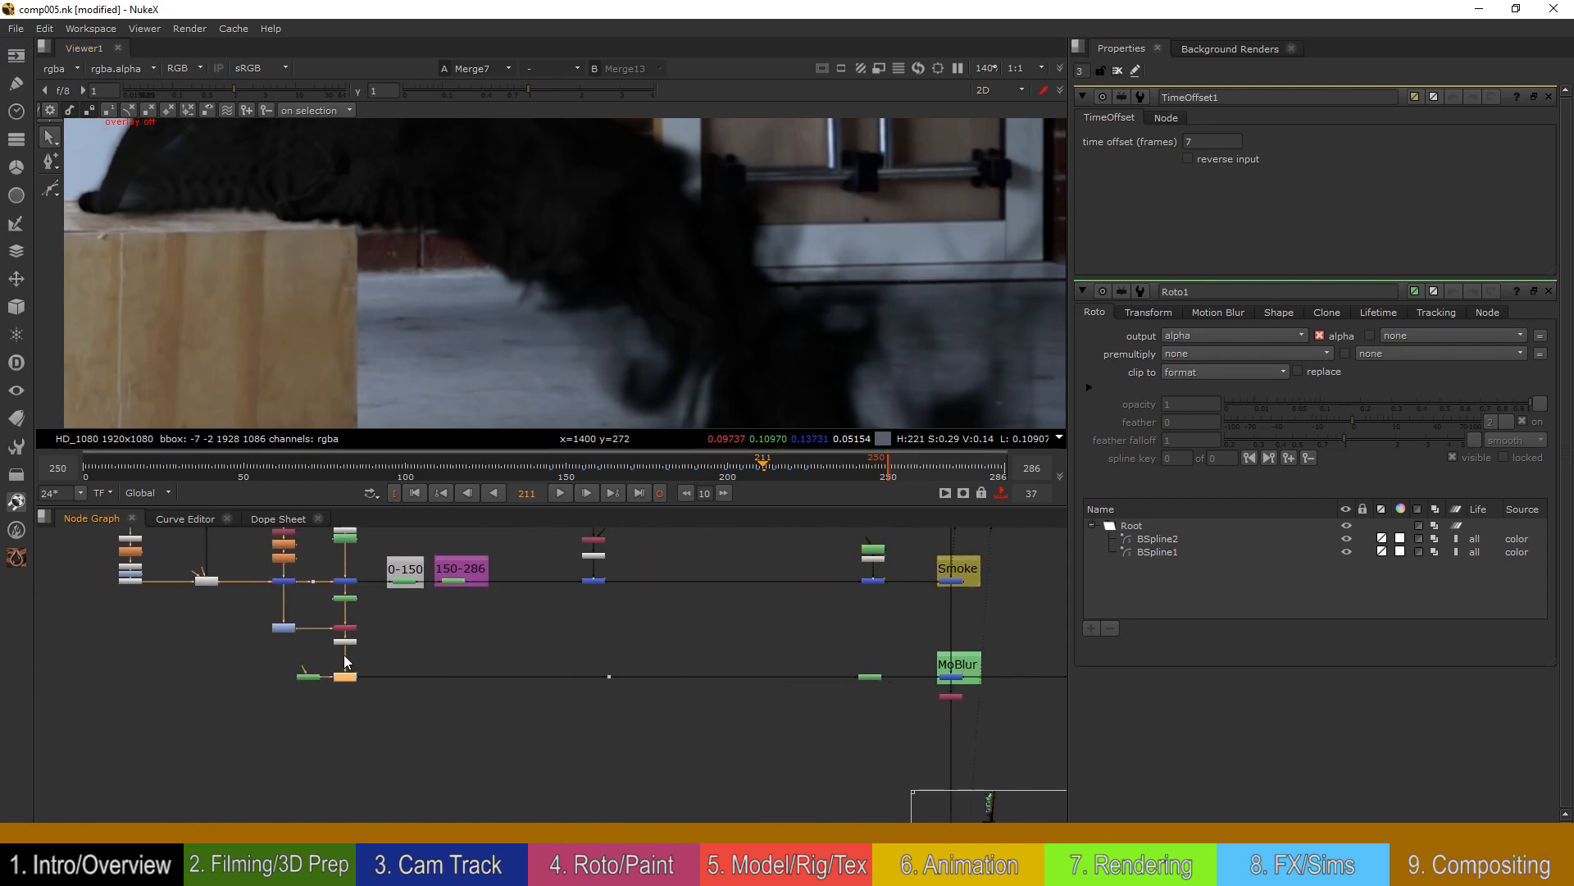
{"action": "key", "text": "1"}
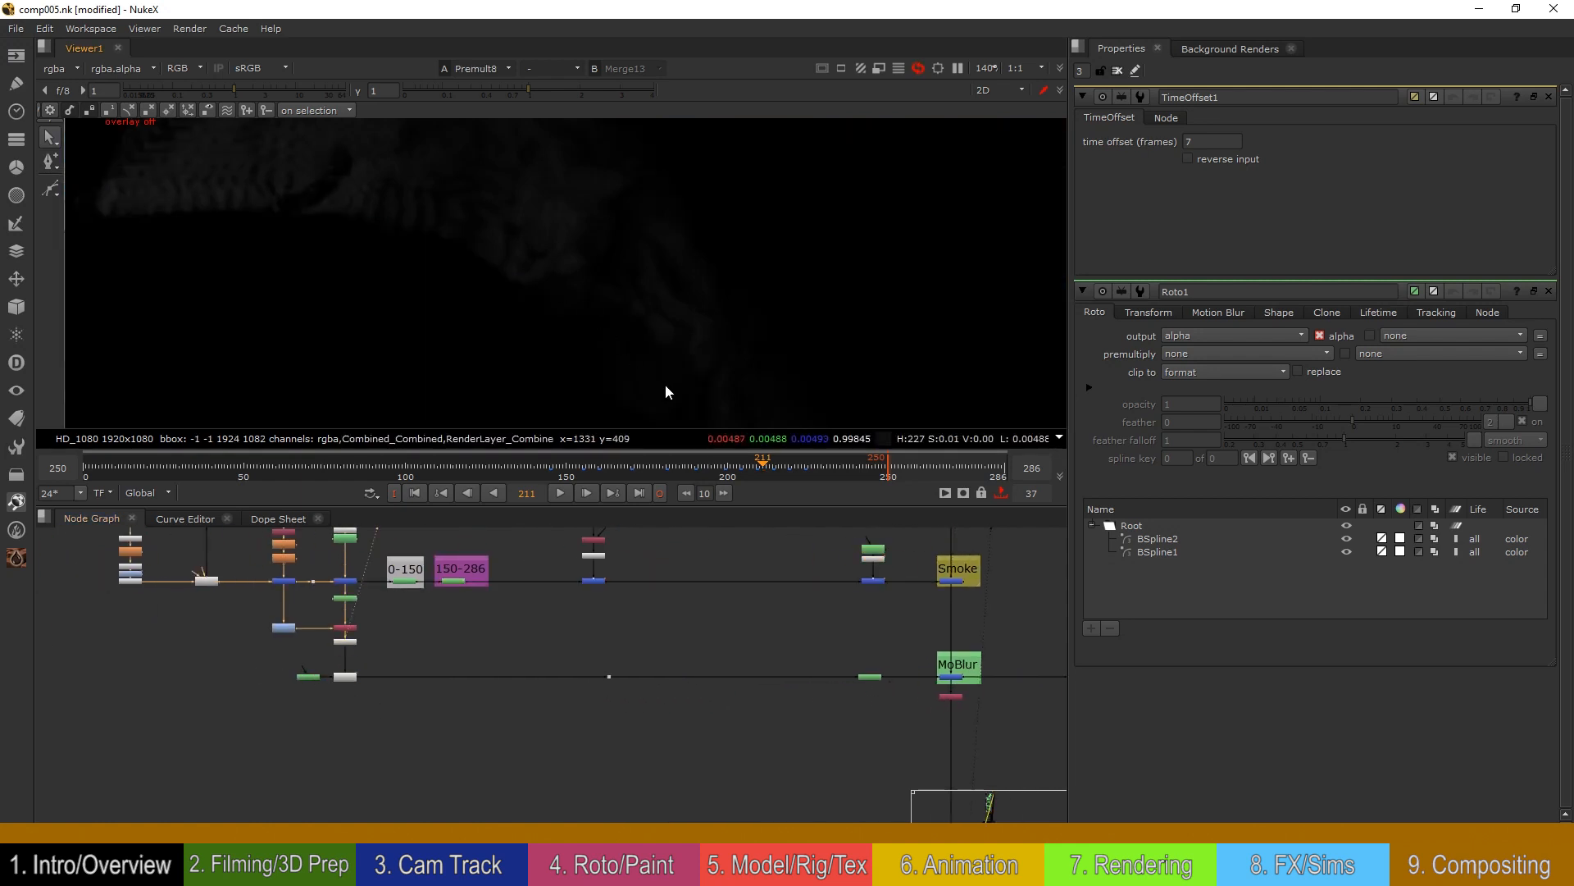
{"action": "scroll", "coordinate": [343, 677], "scroll_direction": "up", "scroll_amount": 4}
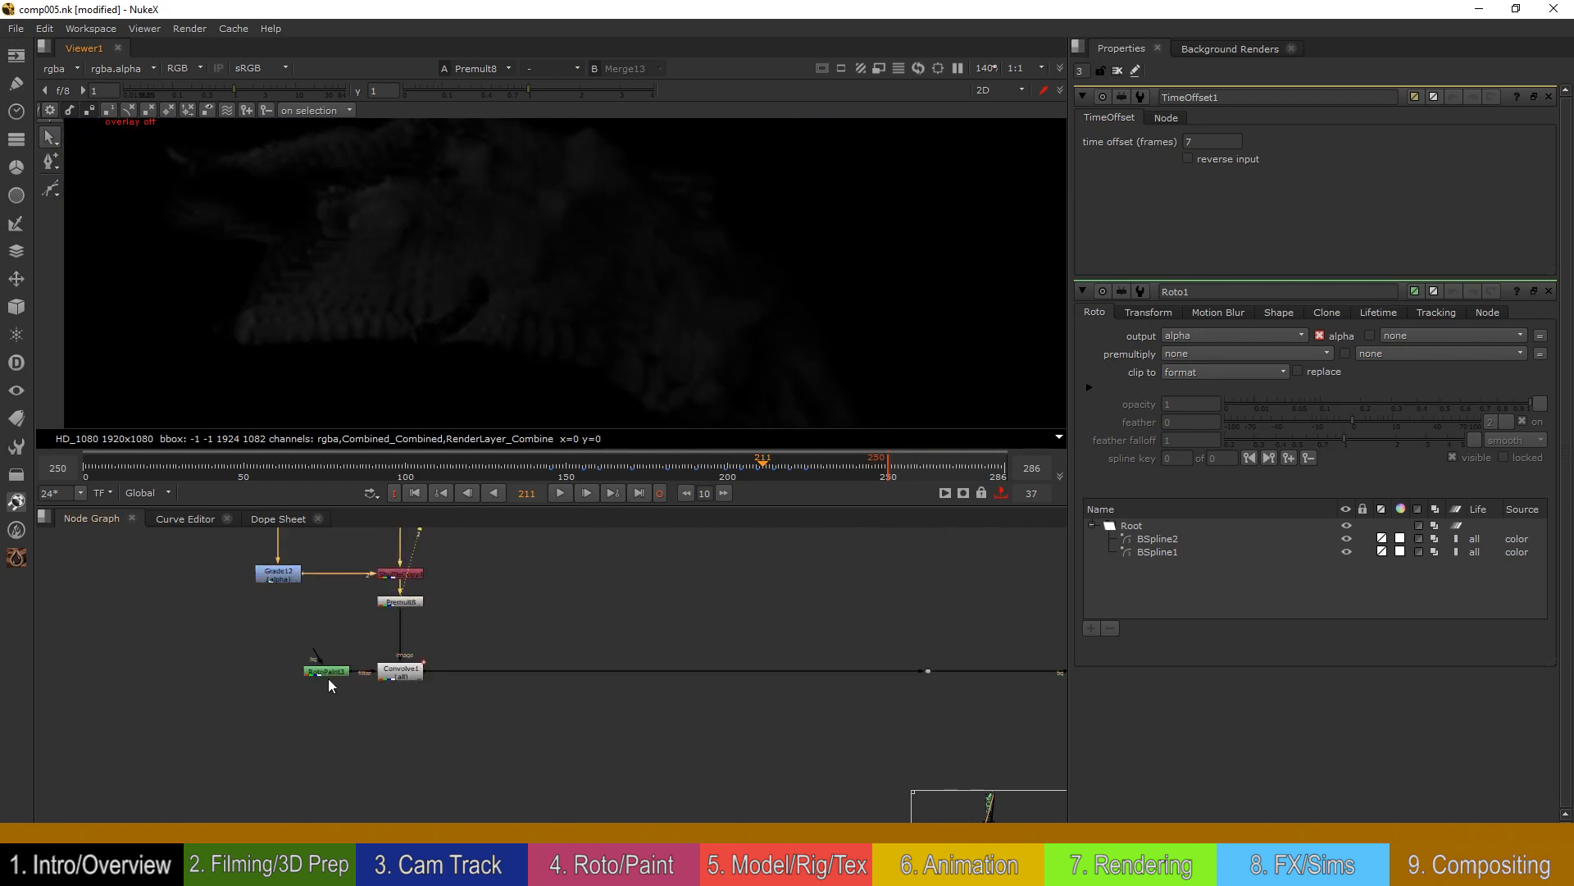
{"action": "left_click", "coordinate": [426, 675]}
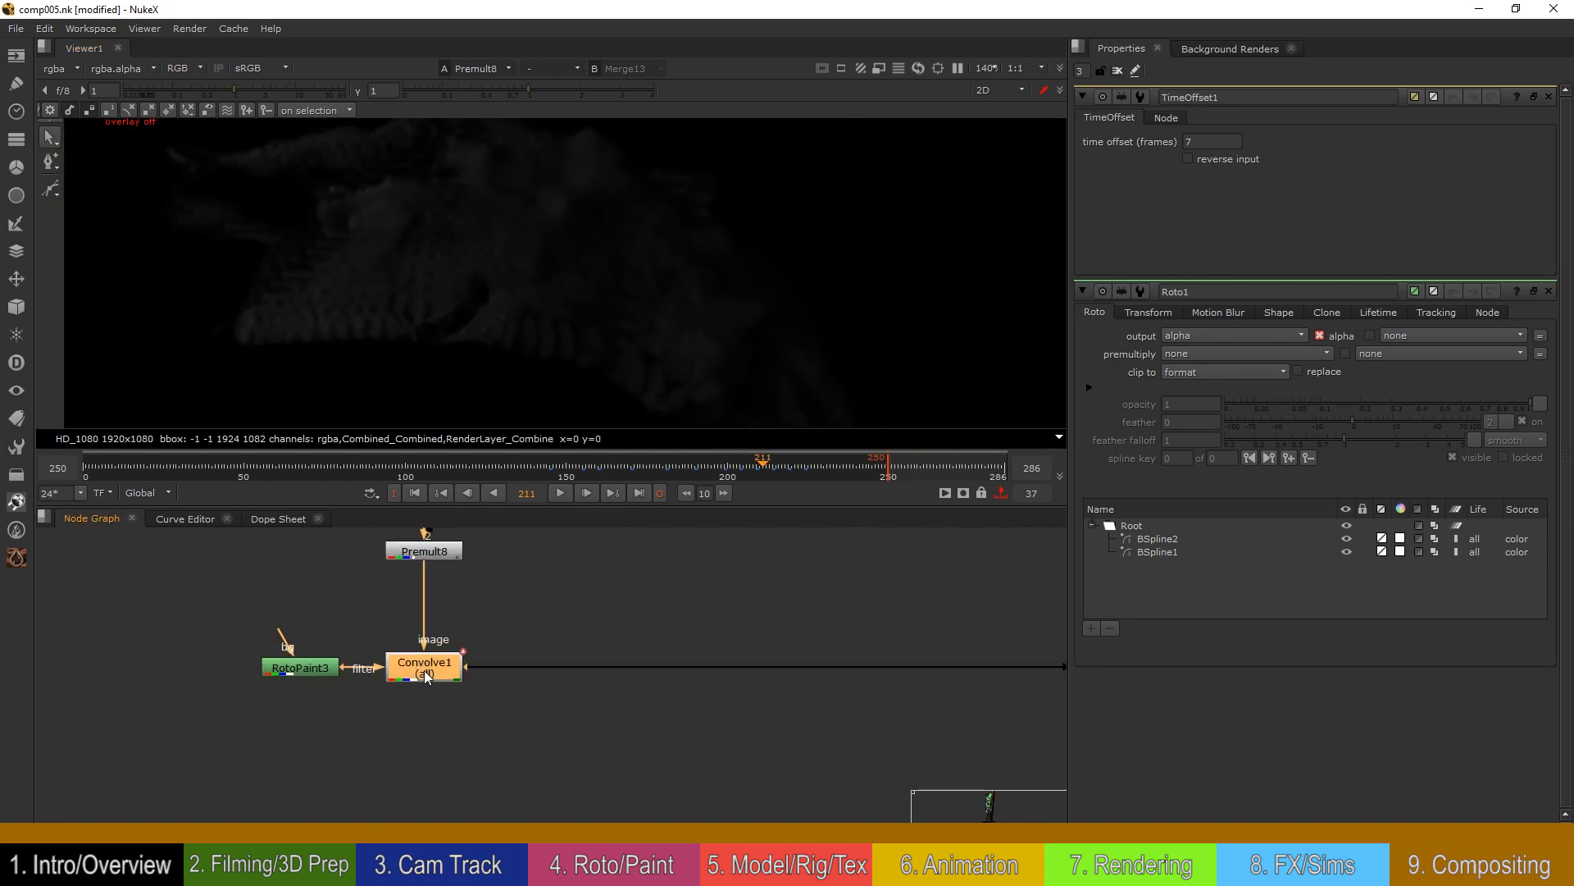
{"action": "key", "text": "2"}
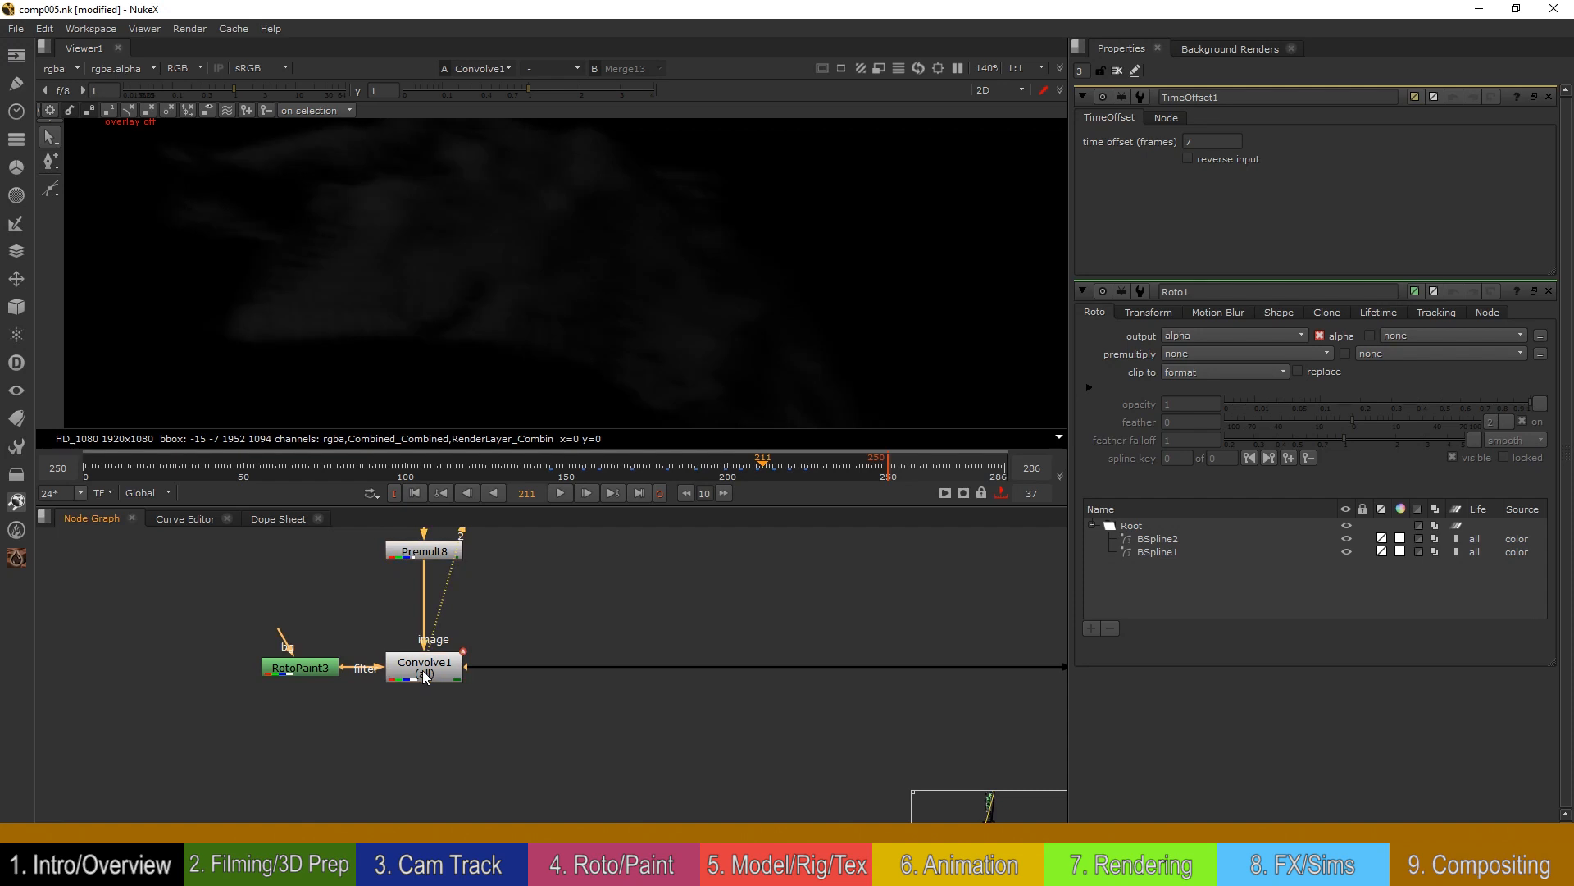
Step: Open the settings of RotoPaint3 and select its OpenSpline1 stroke to show the convolve filter shape
{"action": "double_click", "coordinate": [317, 669]}
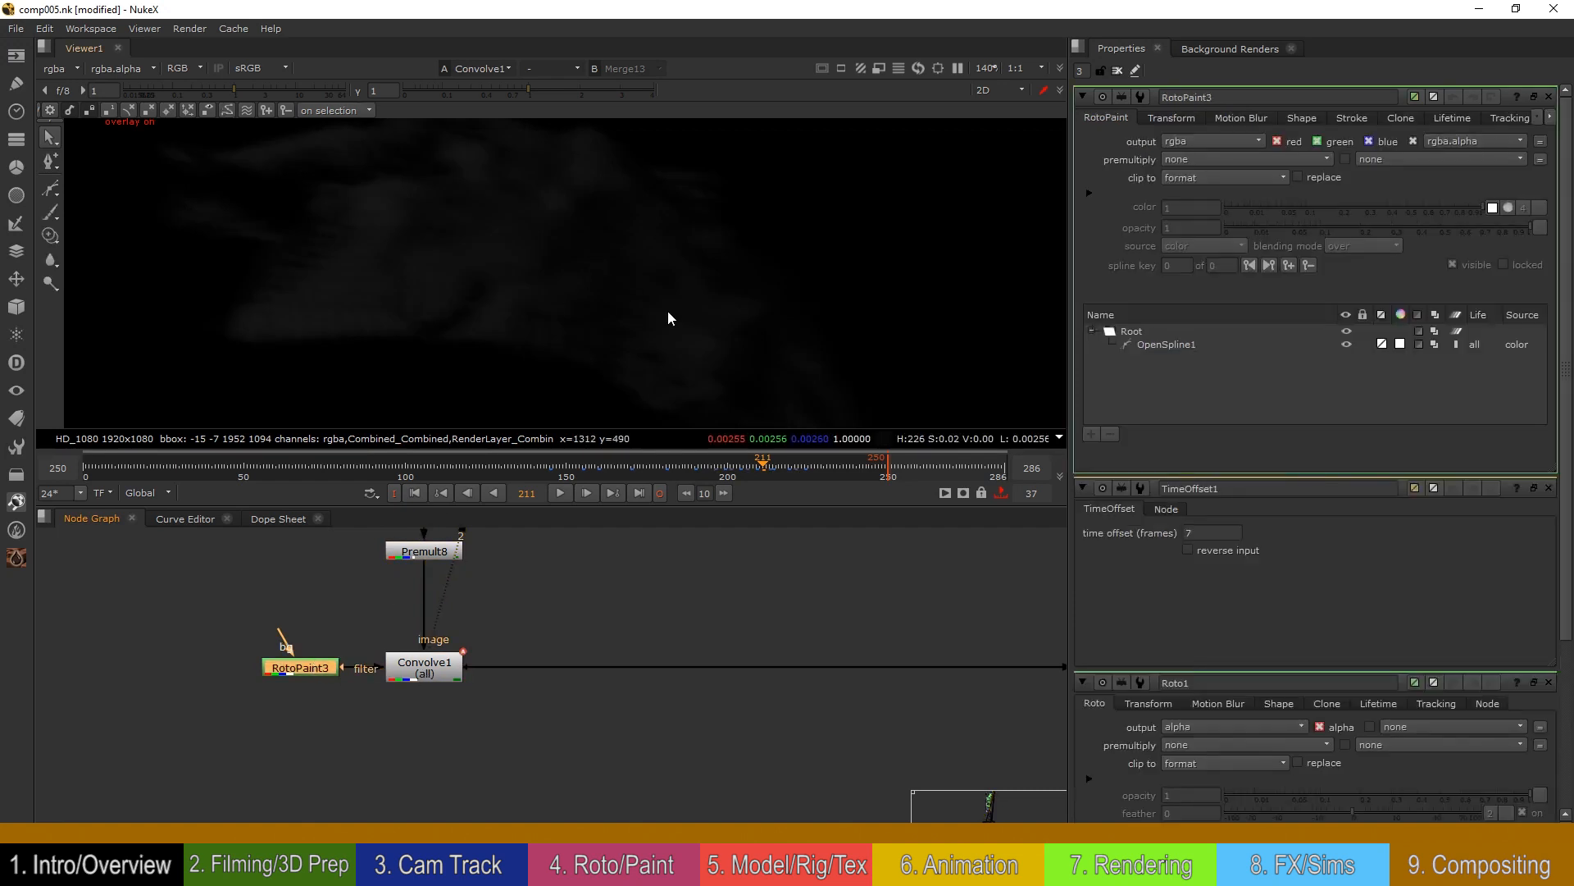
{"action": "scroll", "coordinate": [655, 336], "scroll_direction": "up", "scroll_amount": 1}
{"action": "left_click", "coordinate": [655, 334]}
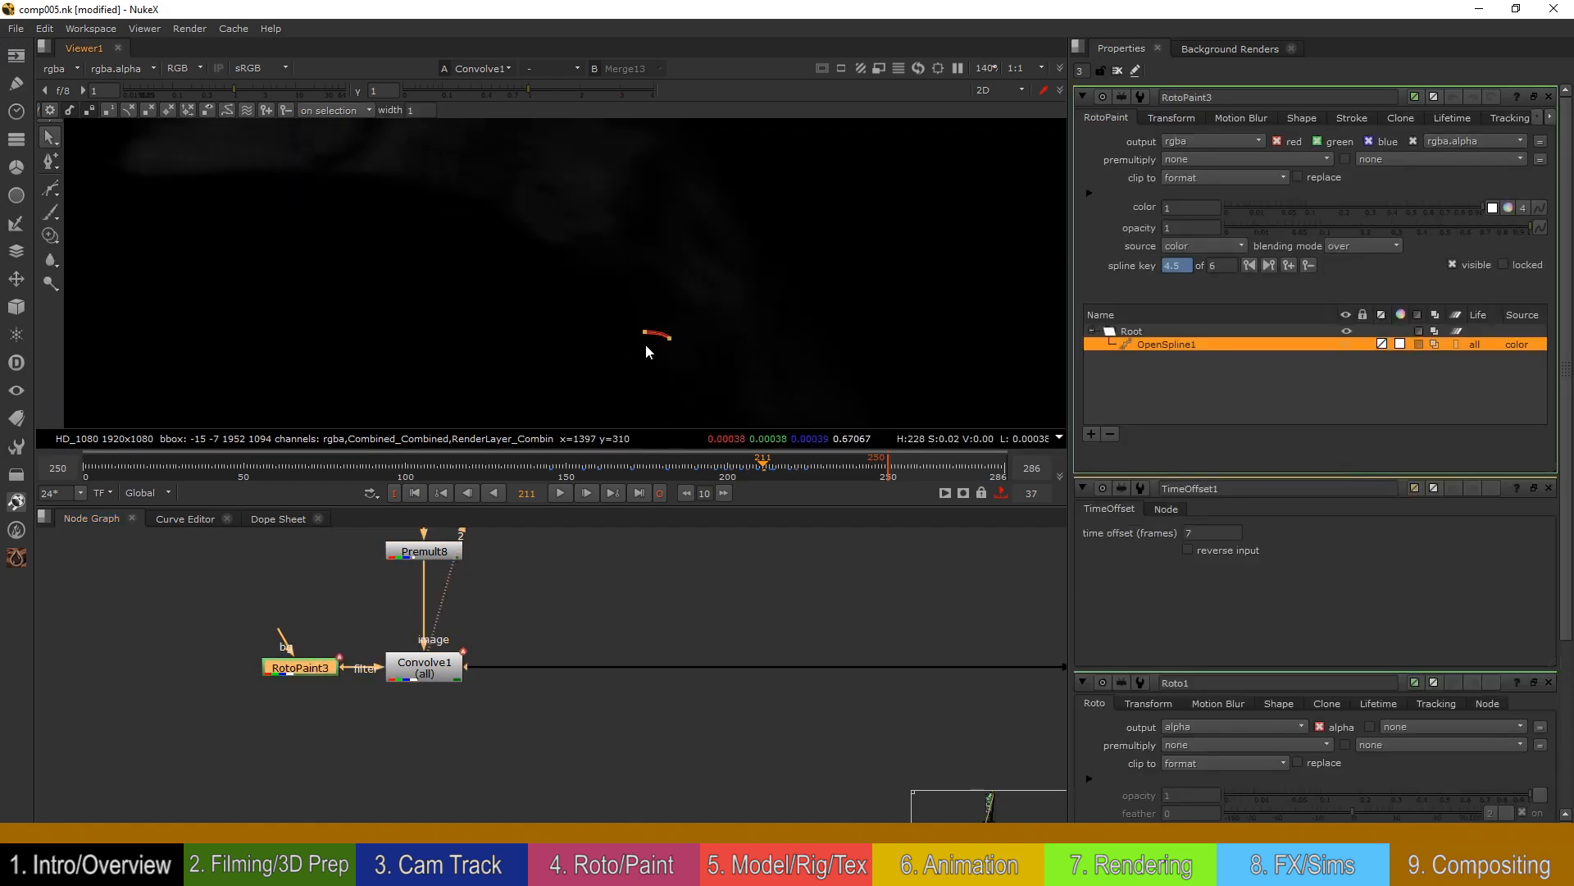
{"action": "middle_click_drag", "start_coordinate": [642, 320], "coordinate": [638, 382]}
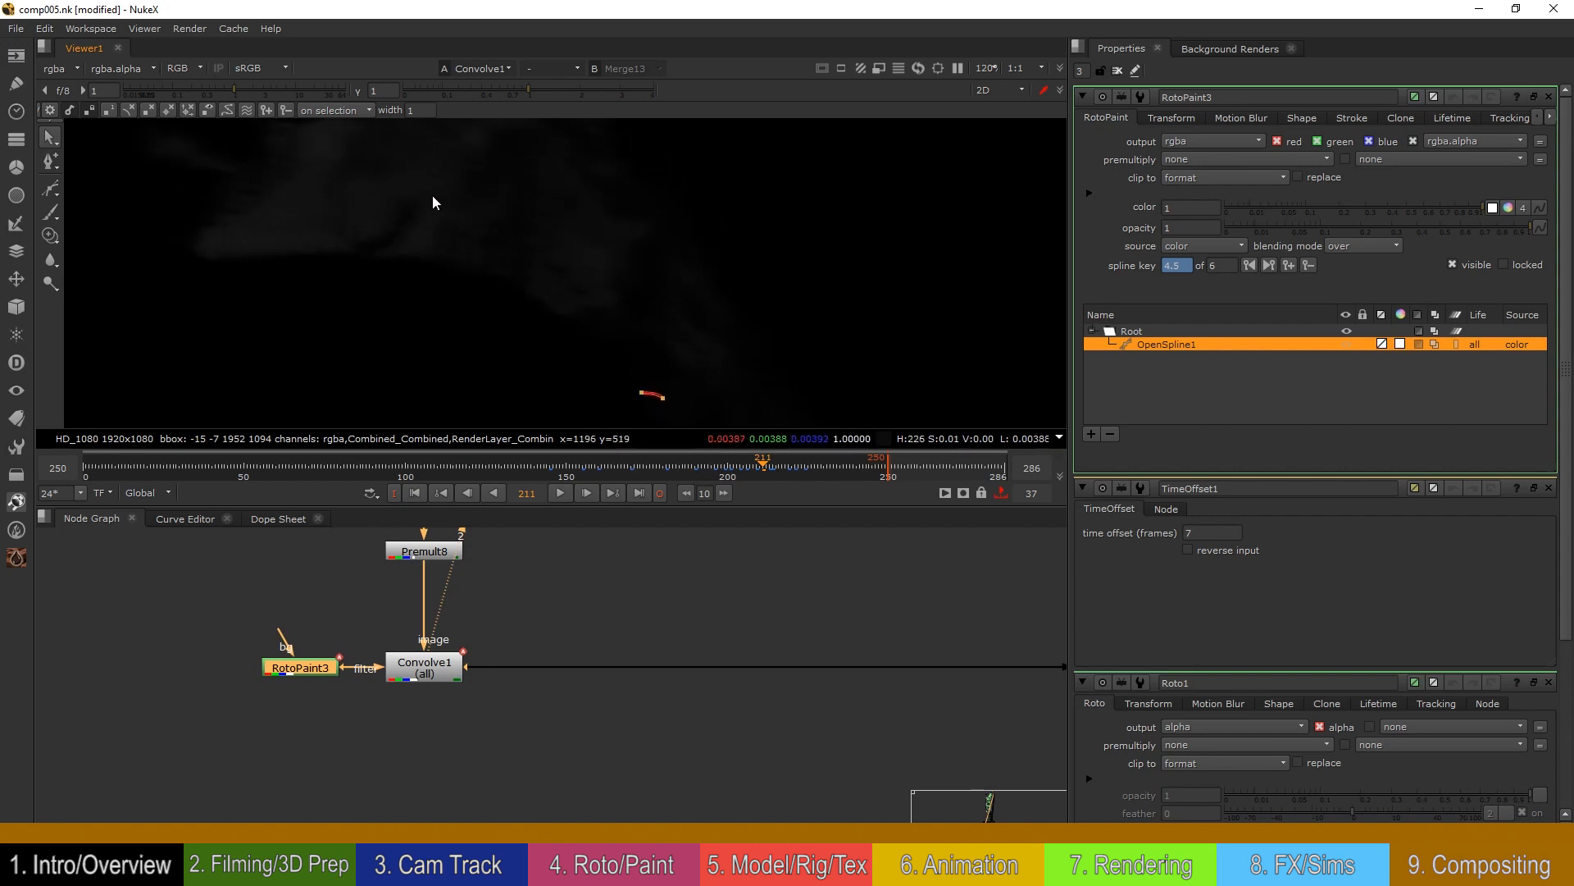
{"action": "key", "text": "f"}
Step: Compare the Premult8 image with the blurred Convolve1 result across the whole frame
{"action": "left_click", "coordinate": [430, 558]}
{"action": "key", "text": "2"}
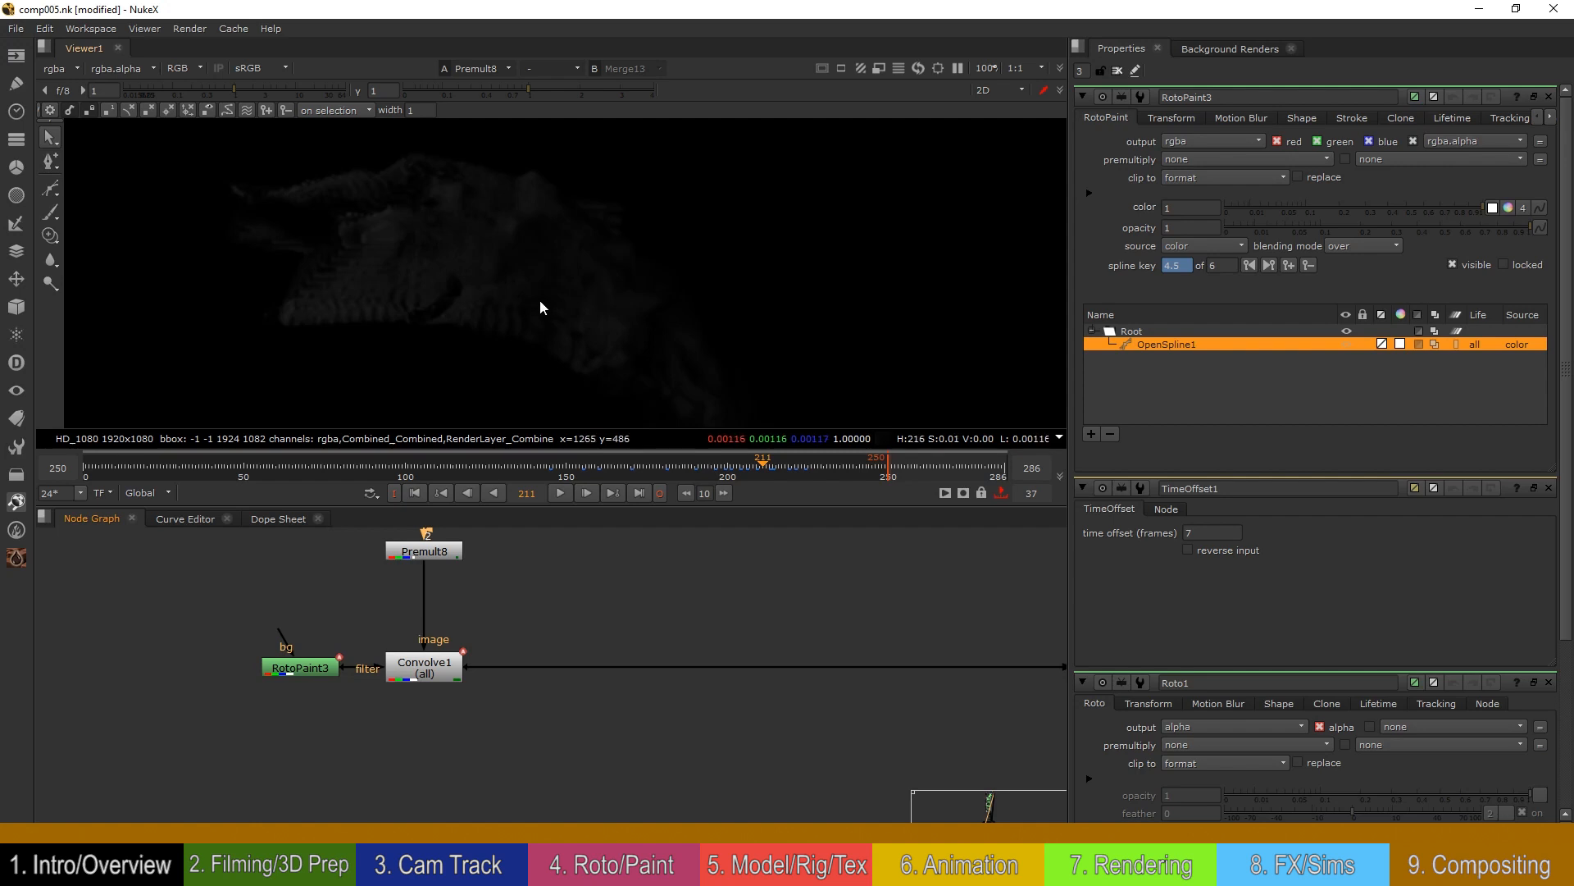
{"action": "left_click", "coordinate": [434, 671]}
{"action": "key", "text": "2"}
{"action": "middle_click_drag", "start_coordinate": [762, 597], "coordinate": [632, 567]}
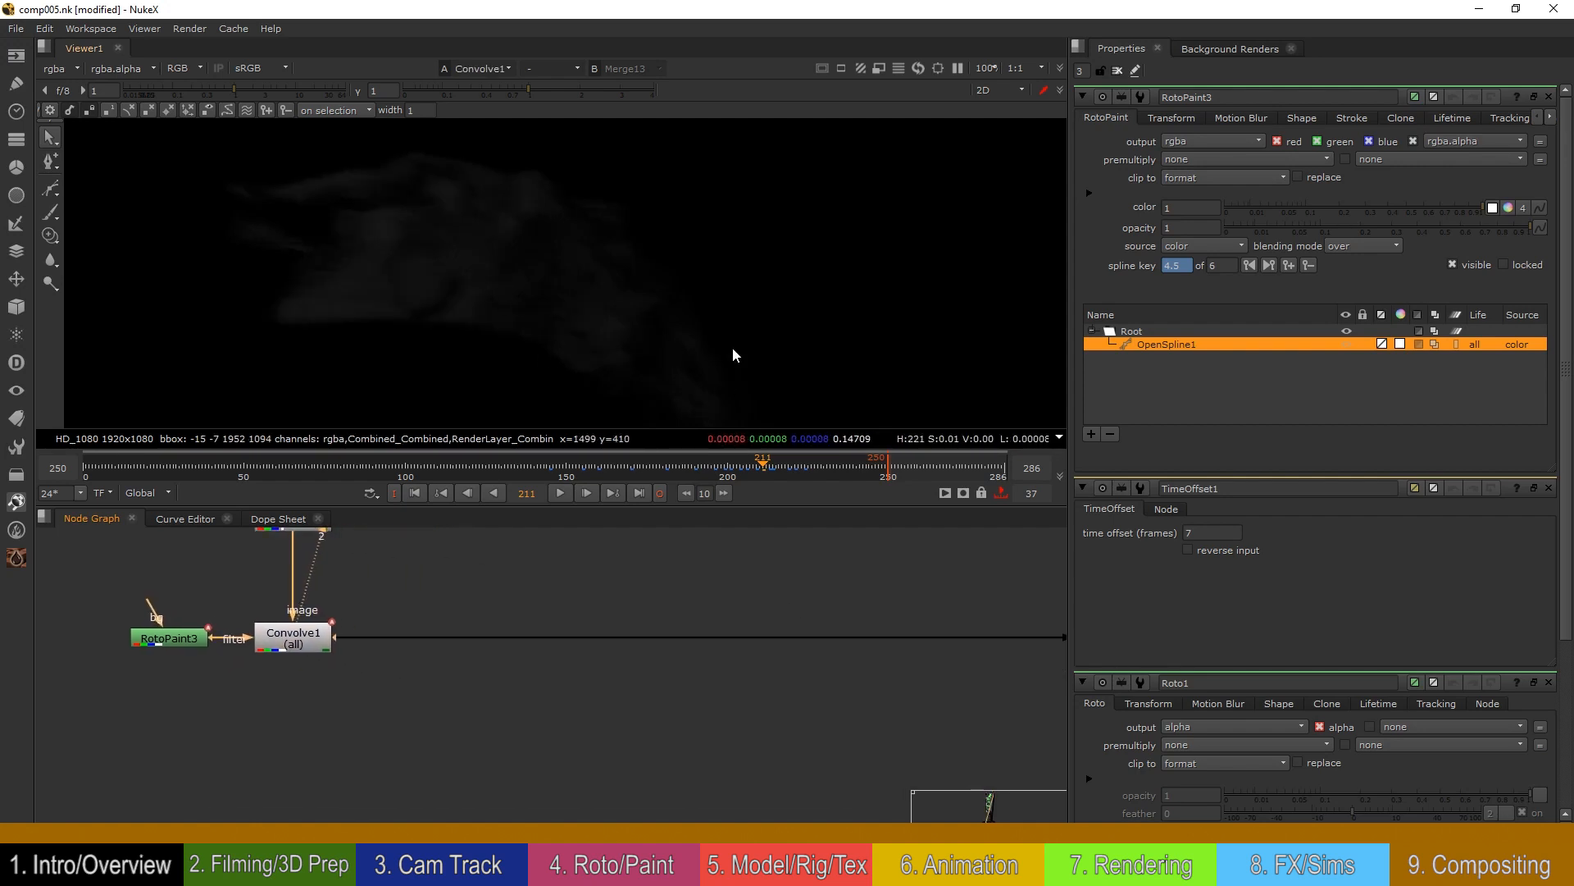
Step: Select the points of the OpenSpline1 filter stroke and examine its shape up close
{"action": "middle_click_drag", "start_coordinate": [733, 348], "coordinate": [651, 211]}
{"action": "left_click_drag", "start_coordinate": [620, 287], "coordinate": [533, 353]}
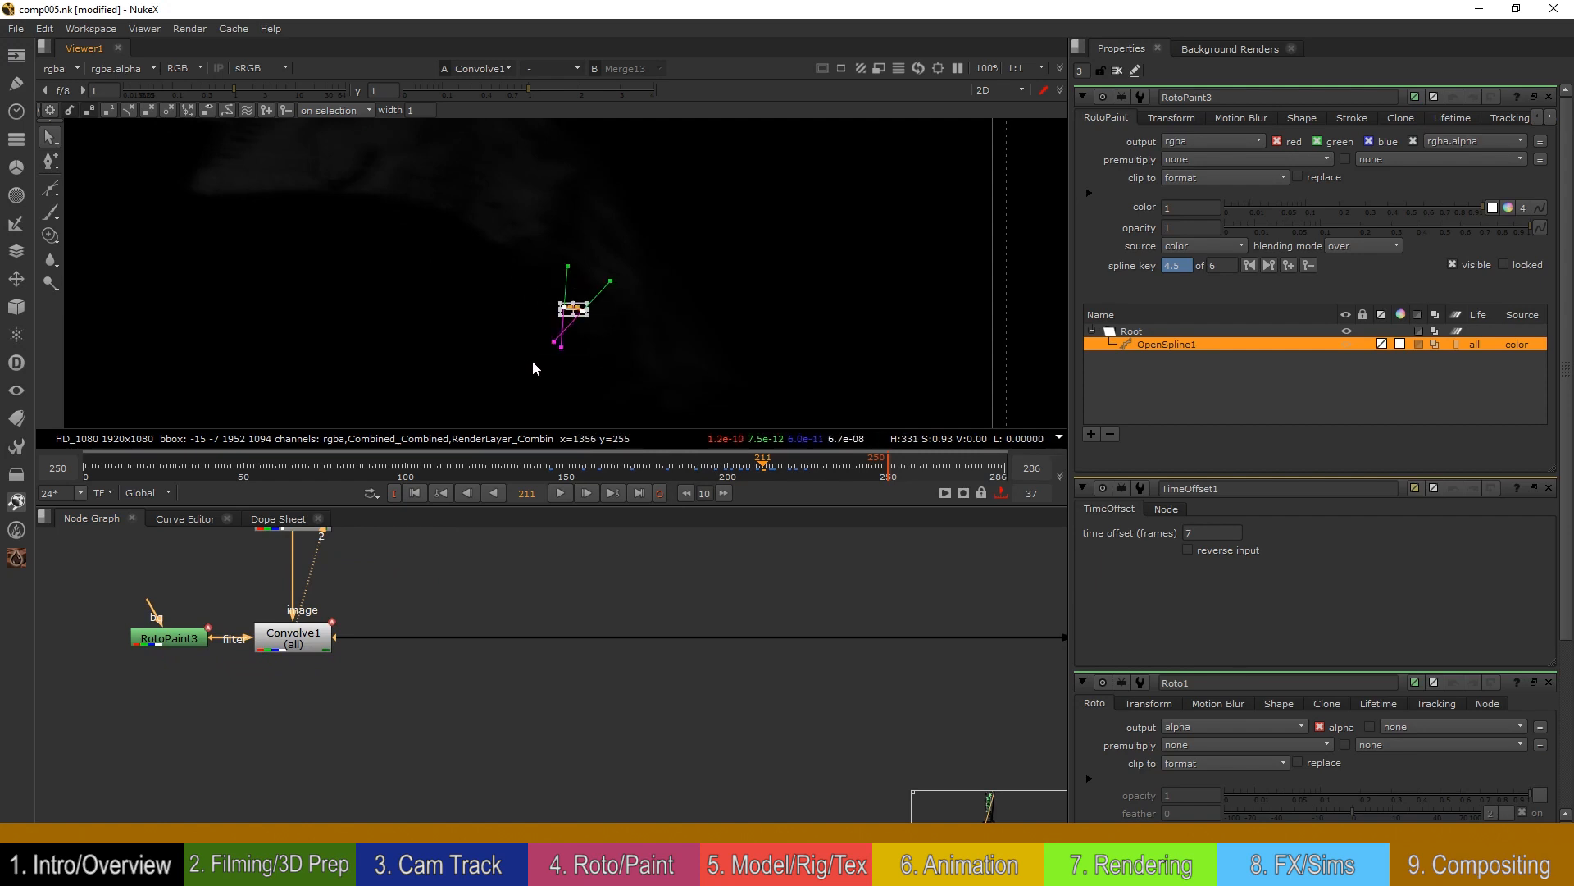
{"action": "scroll", "coordinate": [560, 331], "scroll_direction": "up", "scroll_amount": 2}
{"action": "left_click", "coordinate": [624, 343]}
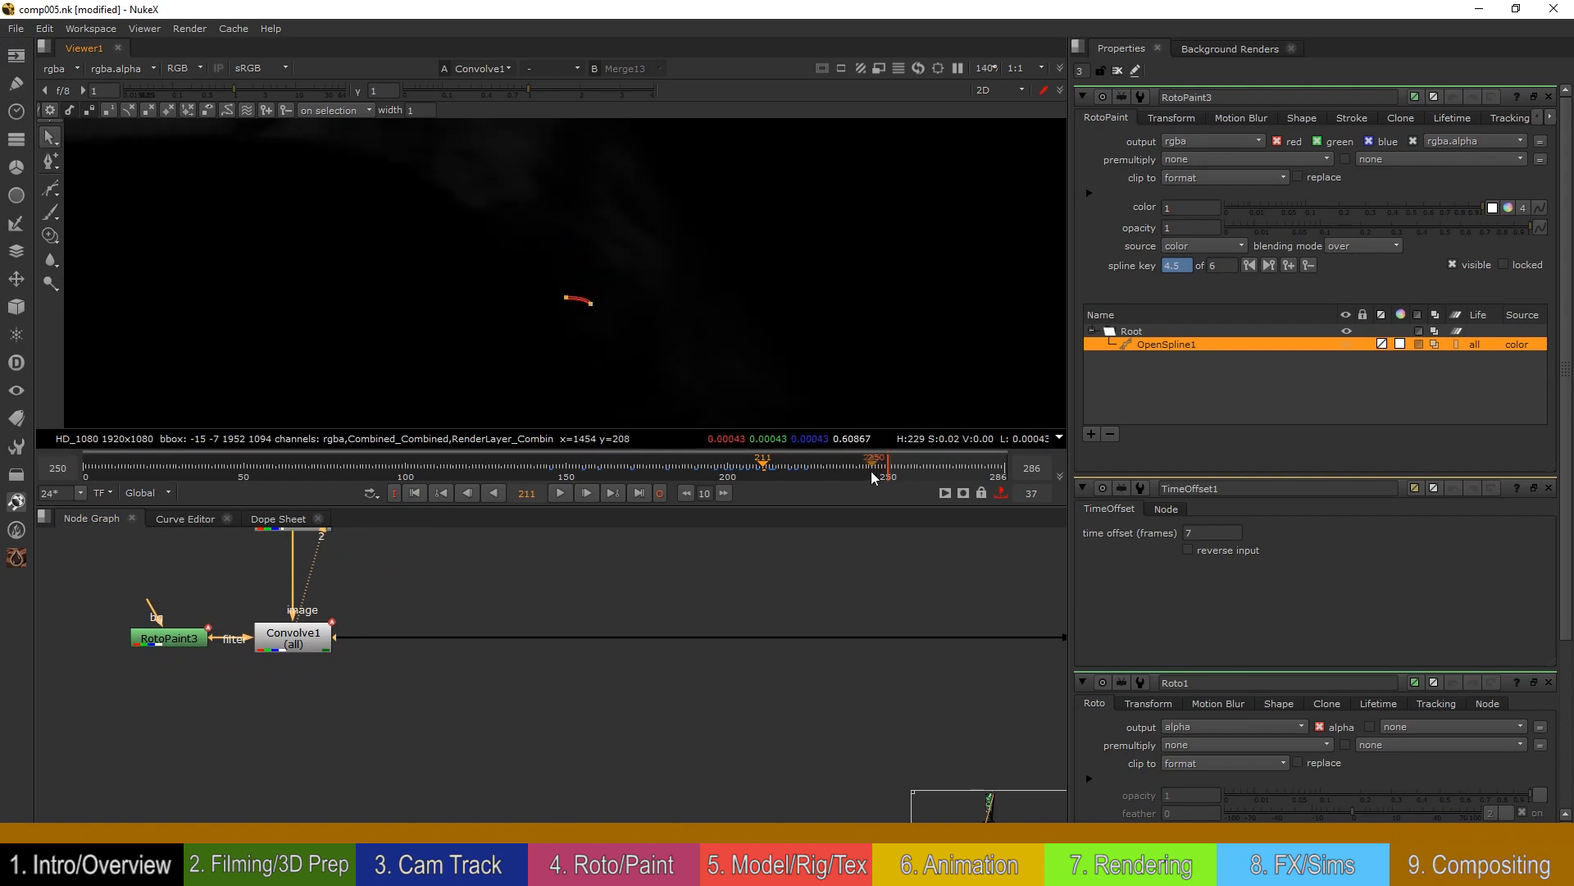
Step: Scrub the timeline from about frame 195 to check how the OpenSpline1 filter stroke changes shape over time
{"action": "mouse_move", "coordinate": [707, 456]}
{"action": "left_mouse_down"}
{"action": "mouse_move", "coordinate": [607, 465]}
{"action": "mouse_move", "coordinate": [711, 464]}
{"action": "left_mouse_up"}
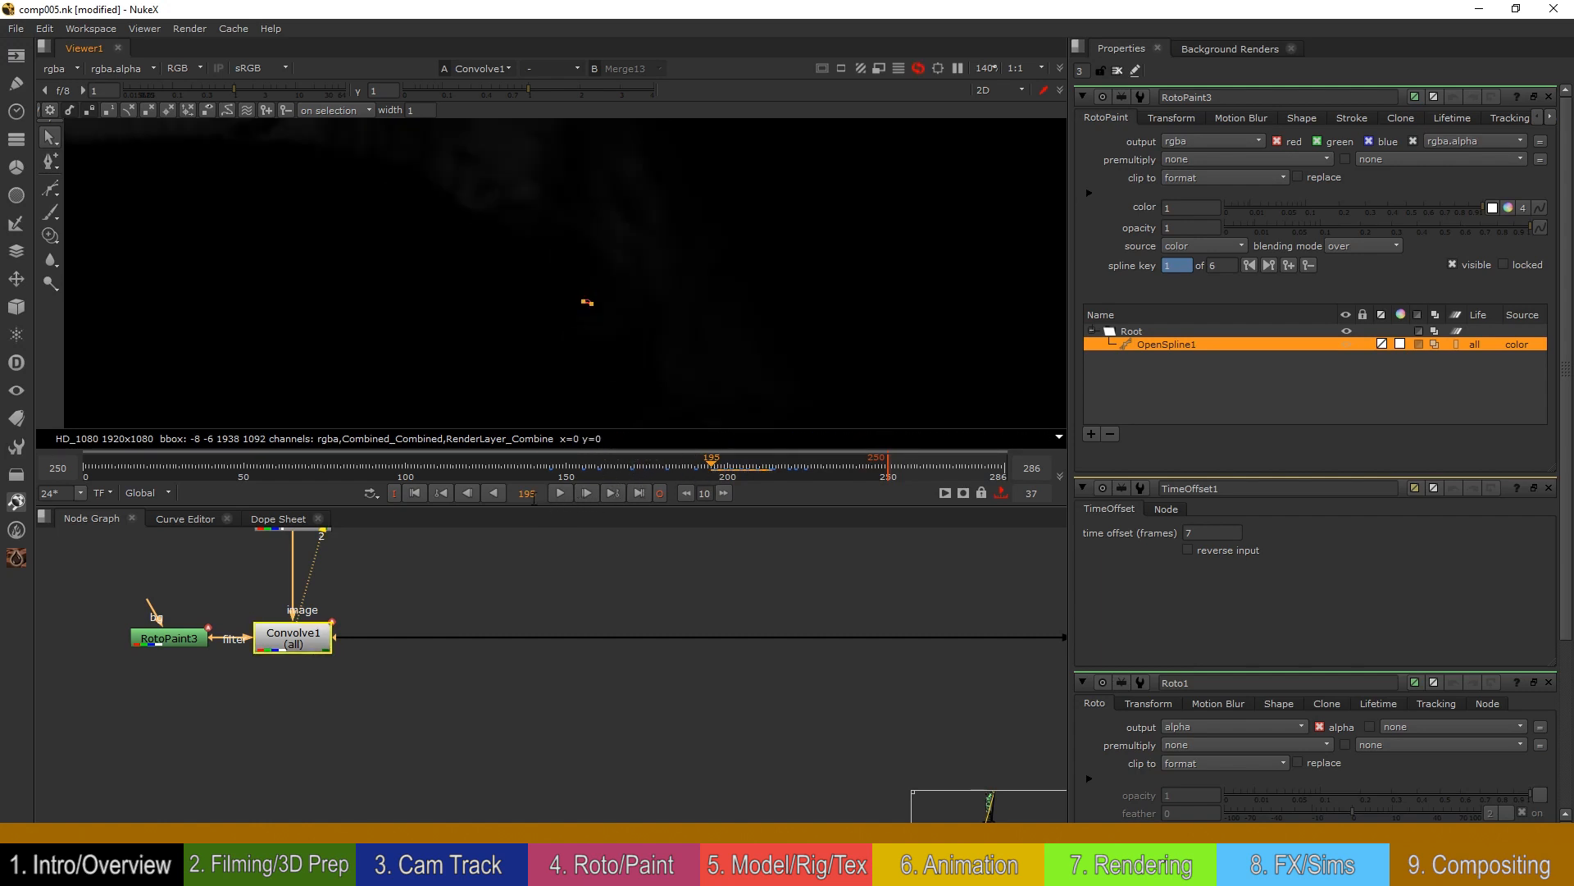
{"action": "left_click", "coordinate": [560, 493]}
{"action": "left_click", "coordinate": [560, 493]}
{"action": "left_click", "coordinate": [736, 466]}
{"action": "left_click_drag", "start_coordinate": [736, 466], "coordinate": [769, 471]}
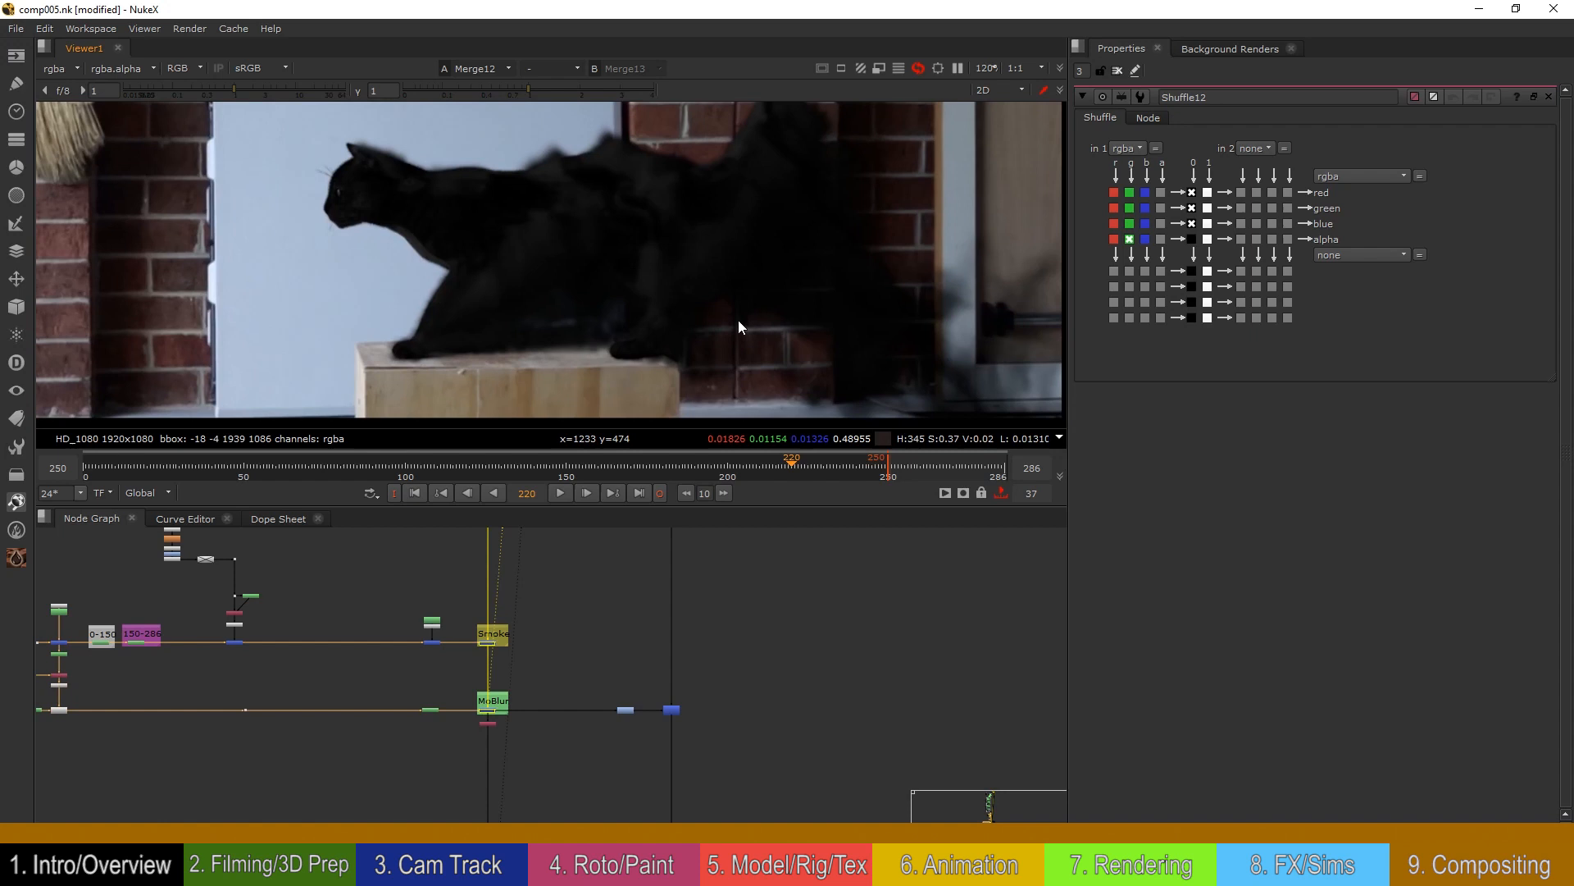
Step: Compare the comp before and after the EyeGlow merge at frame 266, and check the glowing eyes at frame 281
{"action": "middle_click_drag", "start_coordinate": [492, 717], "coordinate": [565, 487]}
{"action": "middle_click_drag", "start_coordinate": [568, 763], "coordinate": [566, 689]}
{"action": "scroll", "coordinate": [566, 693], "scroll_direction": "up", "scroll_amount": 5}
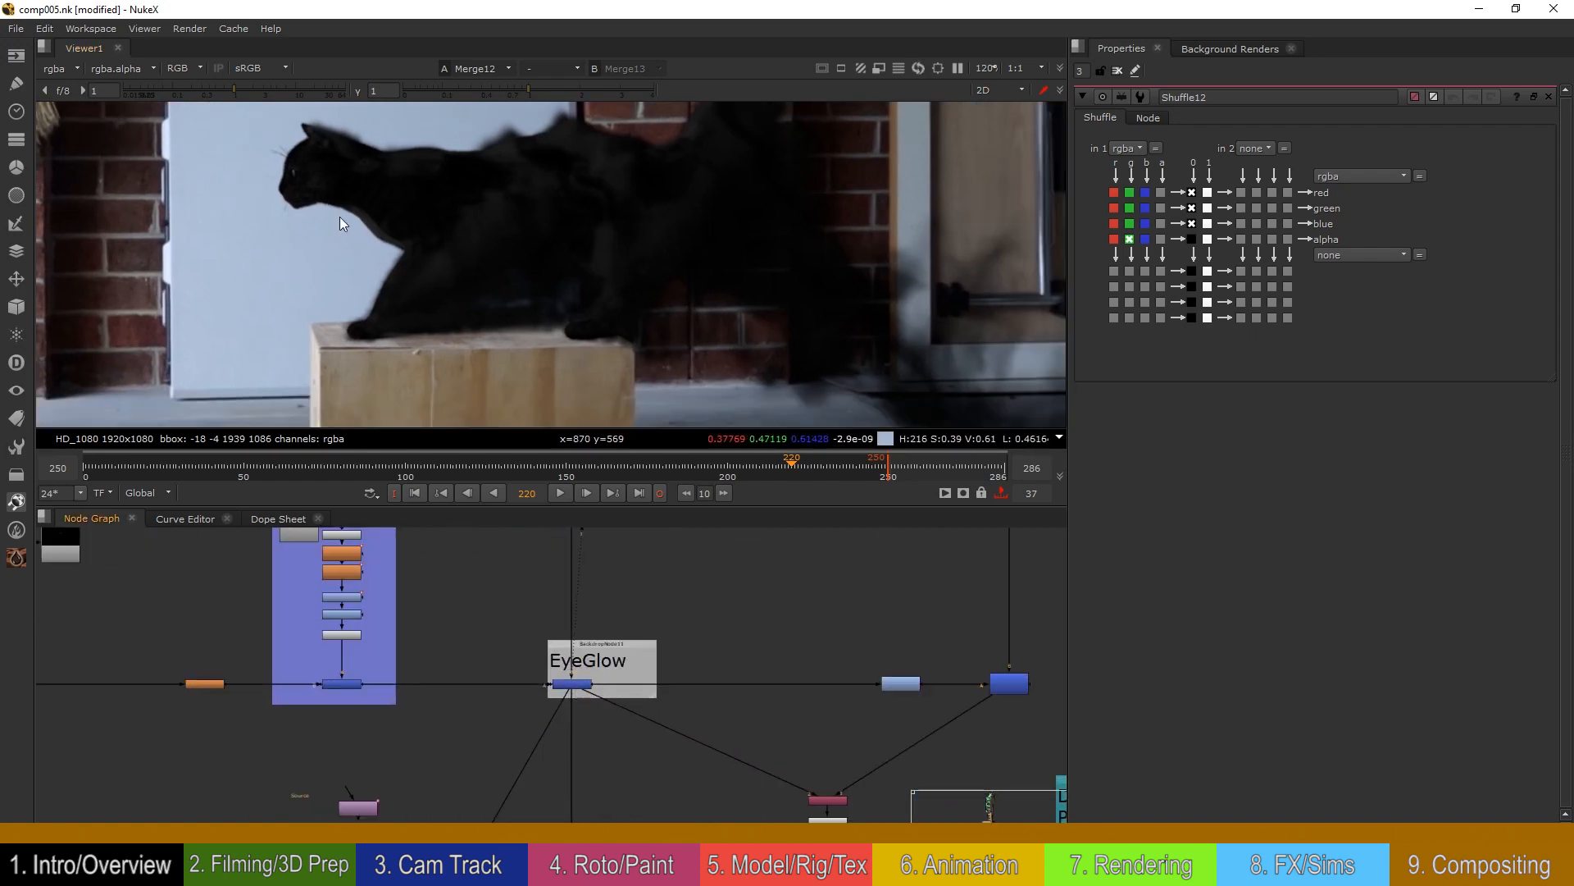
{"action": "left_click", "coordinate": [941, 468]}
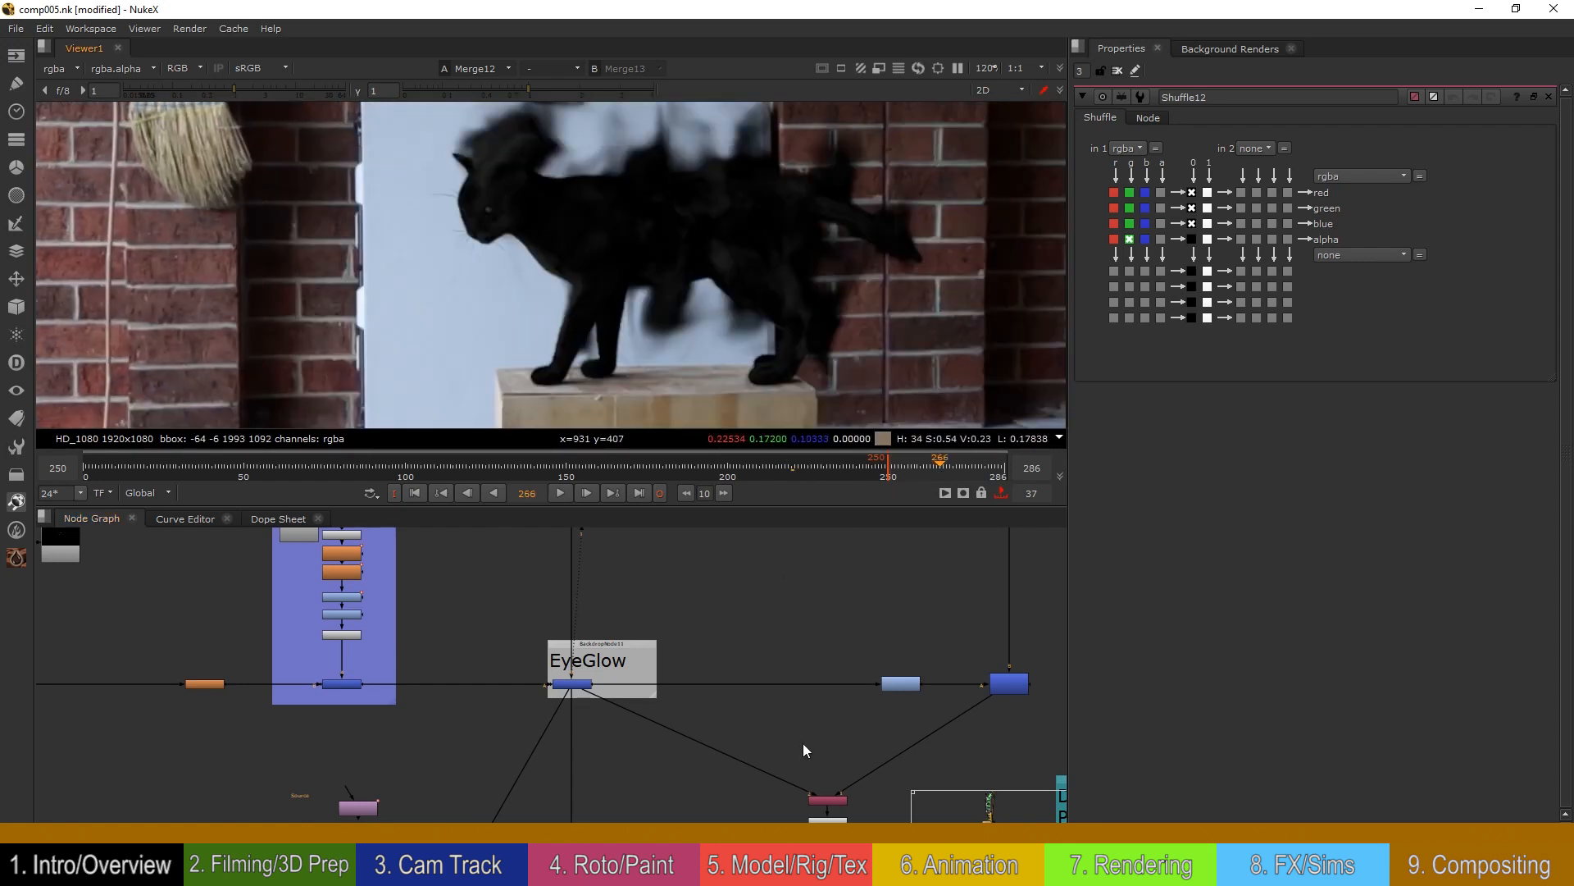
{"action": "middle_click_drag", "start_coordinate": [798, 746], "coordinate": [752, 691]}
{"action": "left_click", "coordinate": [537, 630]}
{"action": "key", "text": "1"}
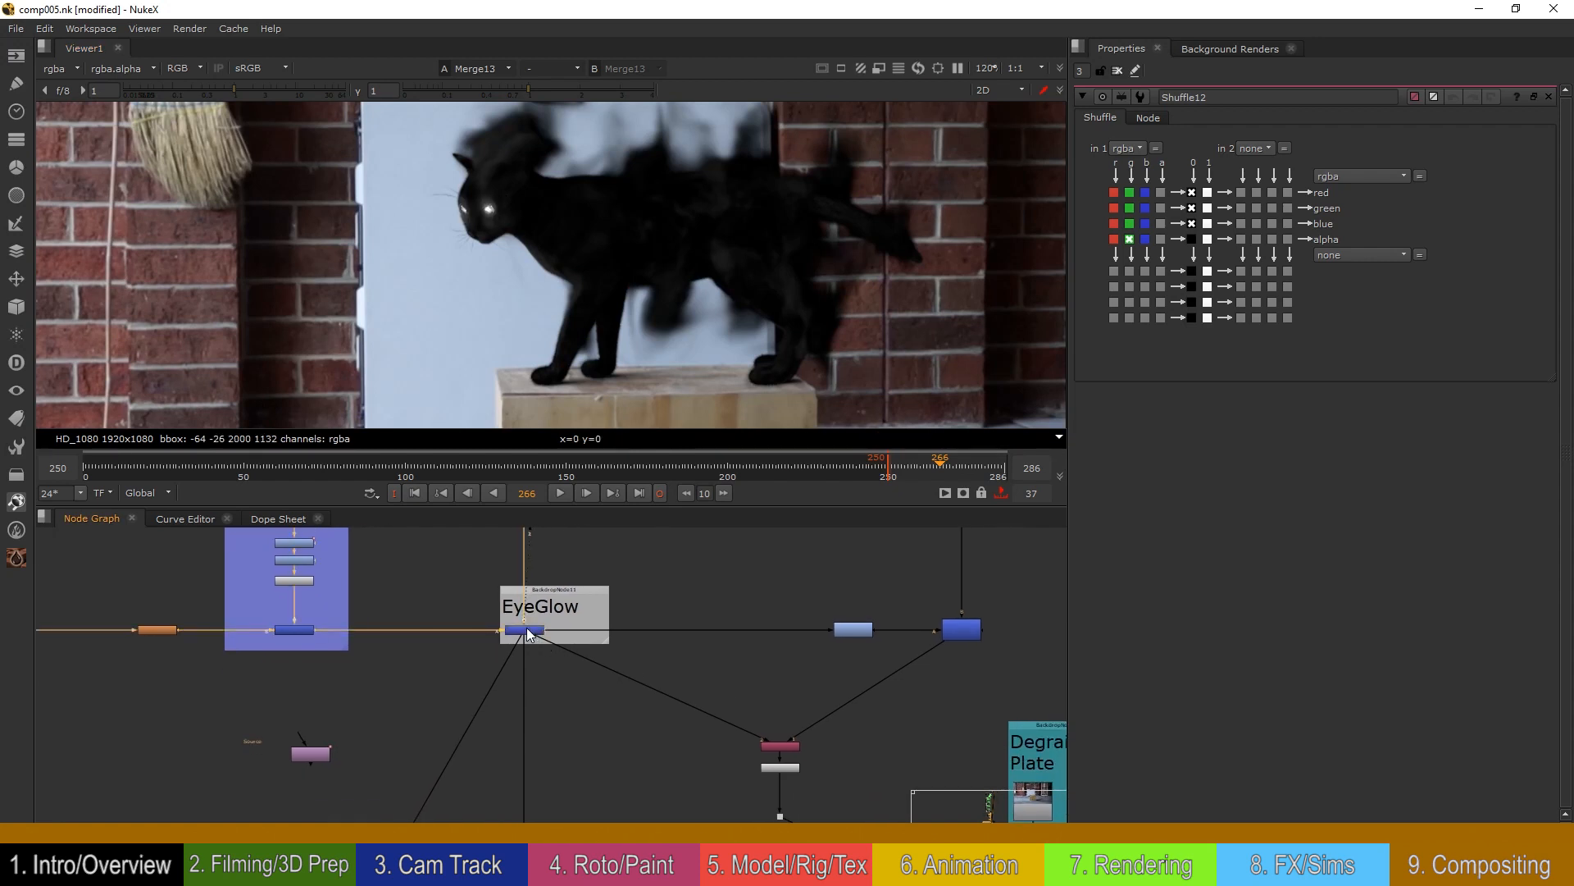
{"action": "left_click", "coordinate": [989, 467]}
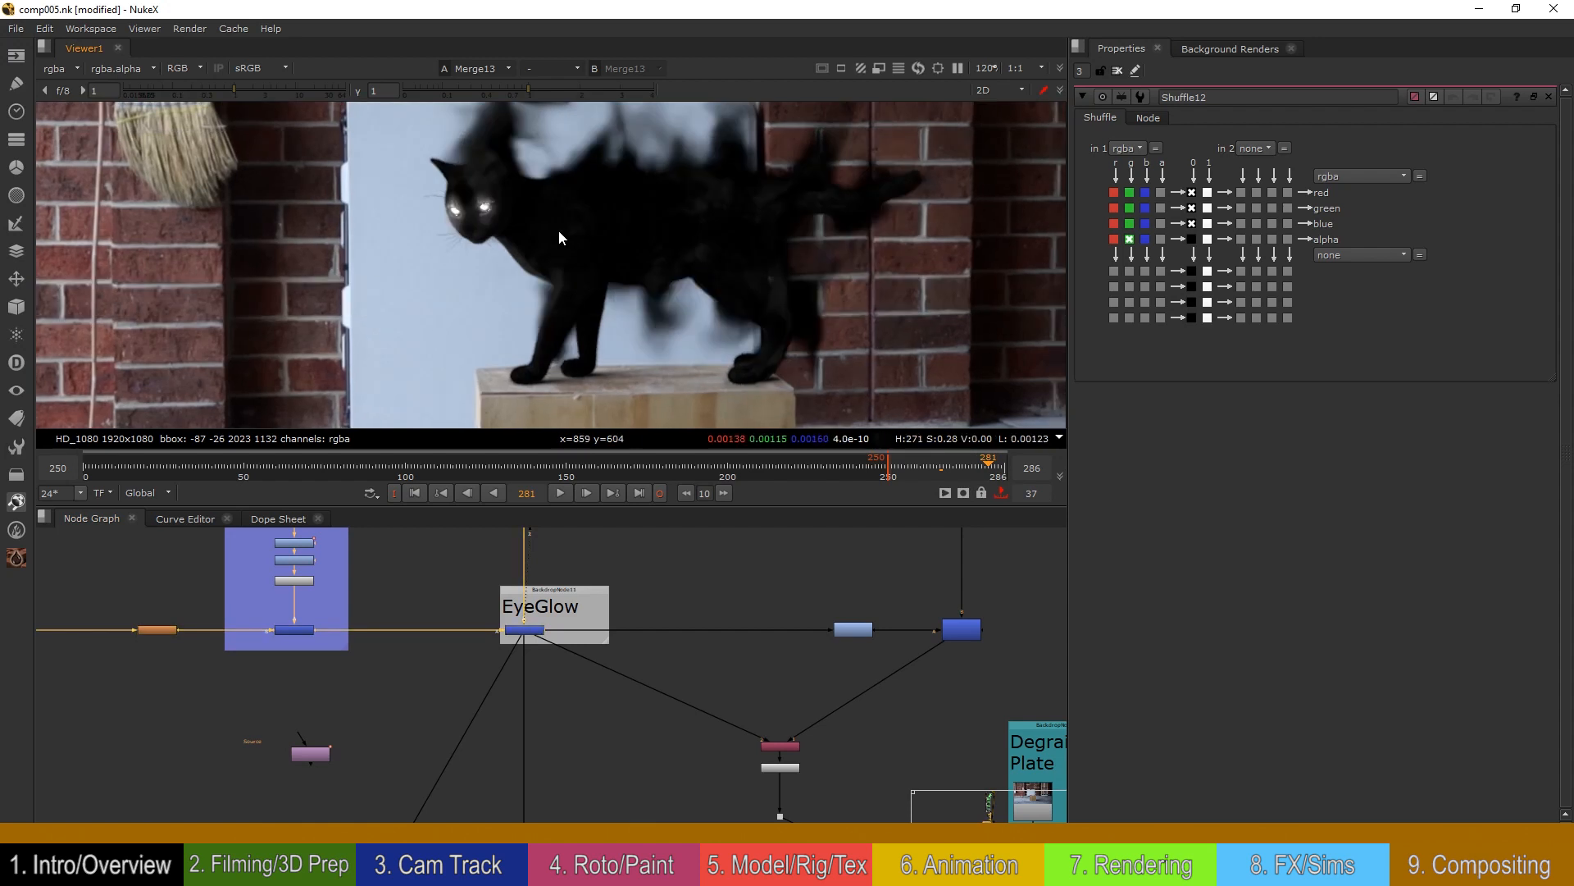
Step: View the Read26 puzzle matte that feeds the eye glow branch and examine the cat's eye mattes up close
{"action": "middle_click_drag", "start_coordinate": [498, 640], "coordinate": [867, 806]}
{"action": "middle_click_drag", "start_coordinate": [509, 673], "coordinate": [582, 754]}
{"action": "scroll", "coordinate": [328, 546], "scroll_direction": "up", "scroll_amount": 4}
{"action": "left_click", "coordinate": [411, 551]}
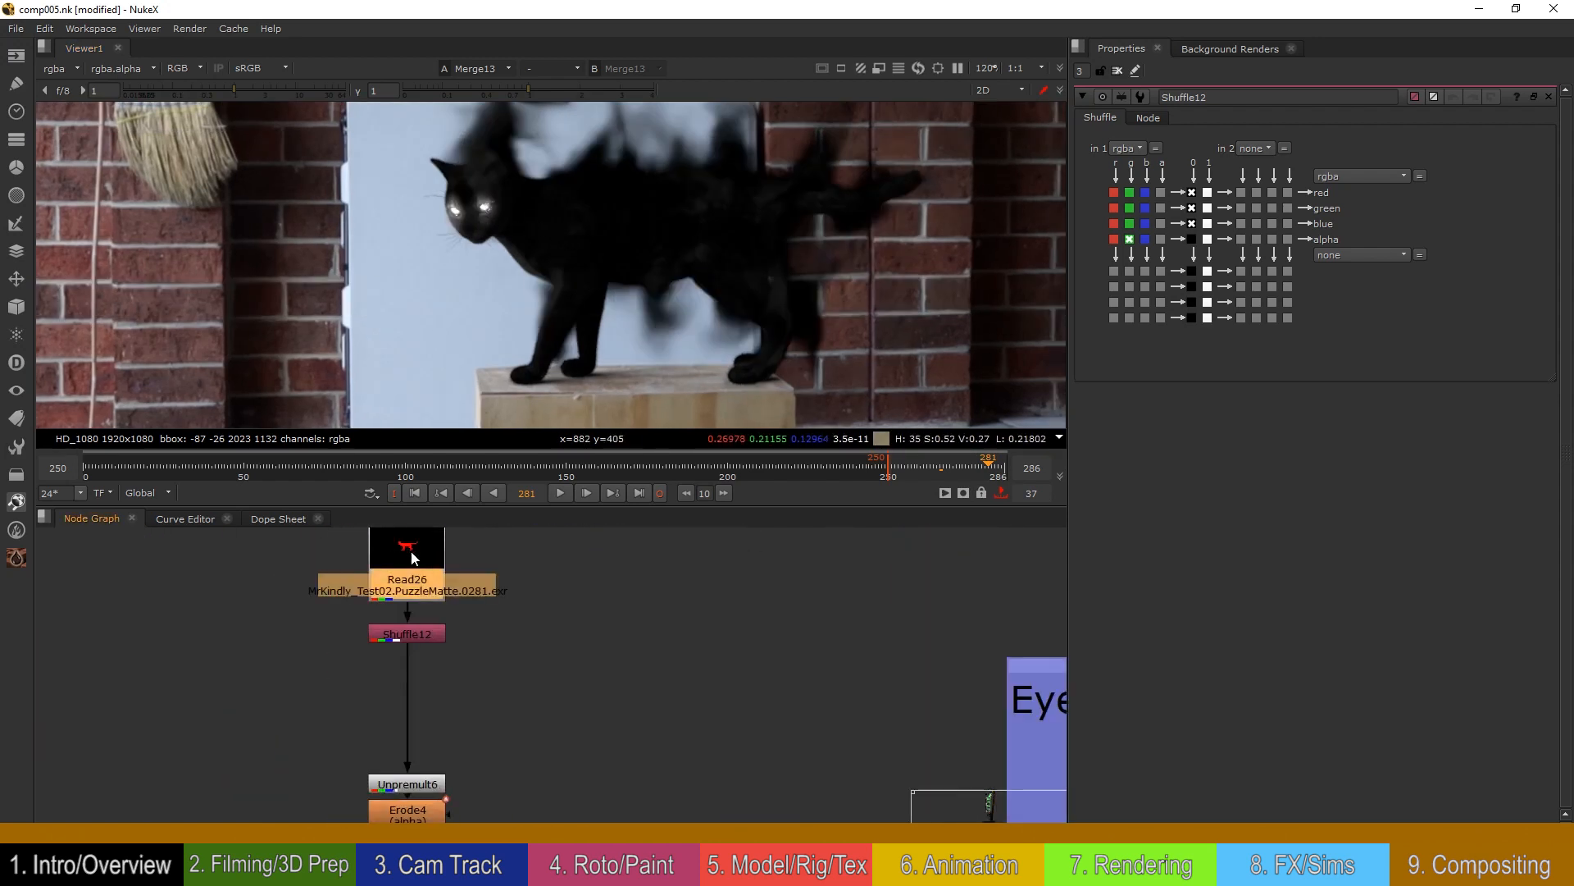
{"action": "key", "text": "1"}
{"action": "scroll", "coordinate": [490, 219], "scroll_direction": "up", "scroll_amount": 3}
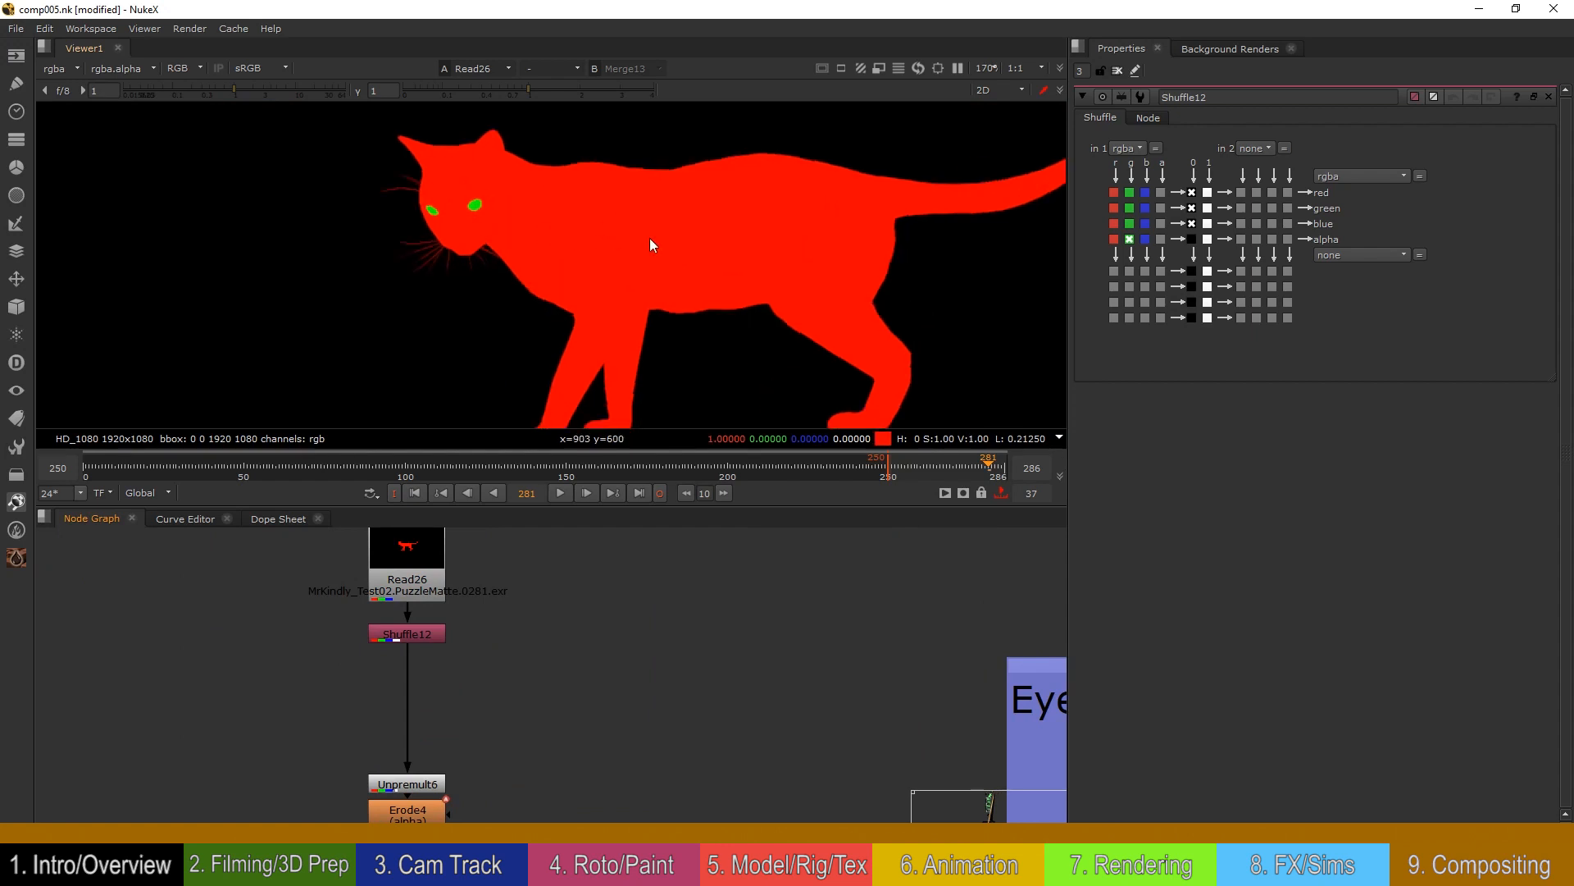
Step: View the alpha channel of Shuffle12, followed by the Blur7 output at the end of the glow branch
{"action": "left_click", "coordinate": [424, 637]}
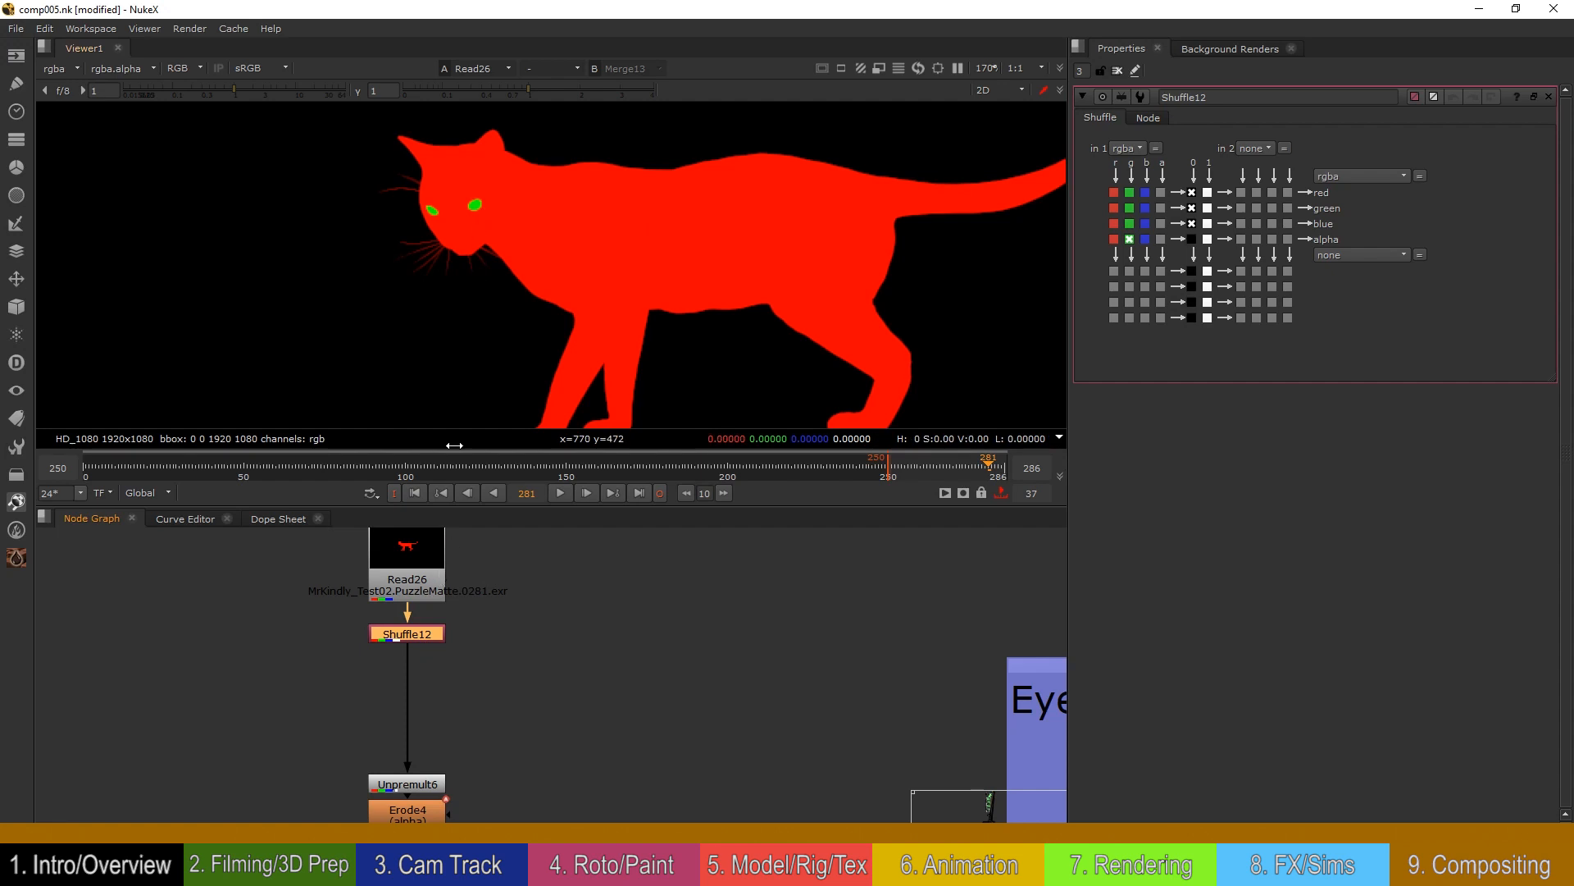
{"action": "key", "text": "1"}
{"action": "key", "text": "a"}
{"action": "middle_click_drag", "start_coordinate": [471, 816], "coordinate": [508, 635]}
{"action": "middle_click_drag", "start_coordinate": [738, 765], "coordinate": [638, 702]}
{"action": "left_click", "coordinate": [754, 668]}
{"action": "key", "text": "2"}
{"action": "scroll", "coordinate": [459, 202], "scroll_direction": "up", "scroll_amount": 1}
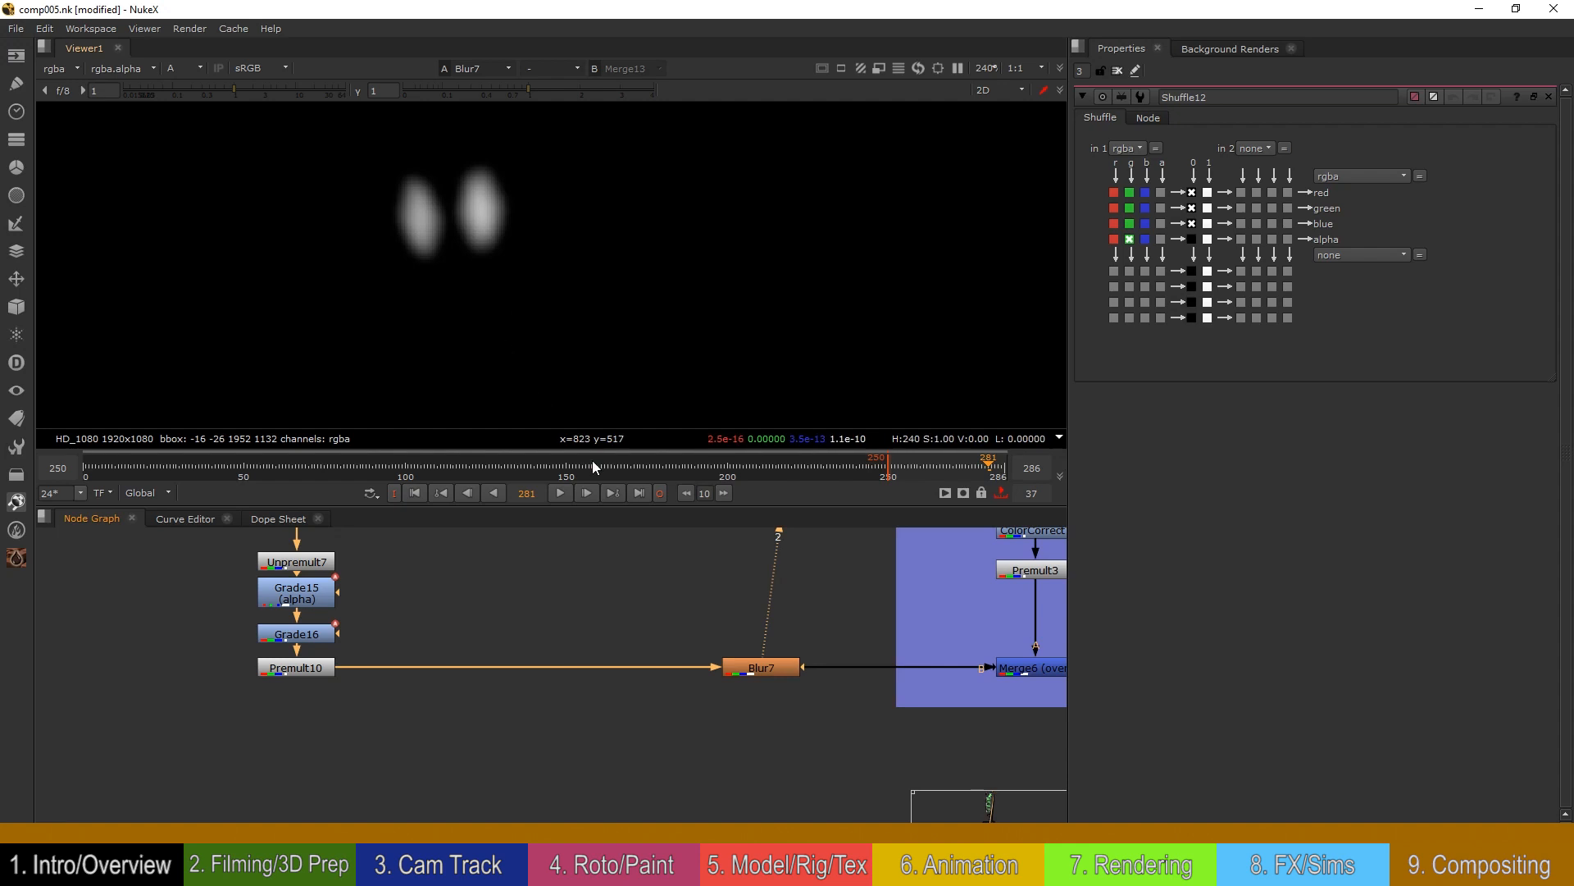
Step: View the Merge6 output in the alpha channel and switch the viewer back to full colour
{"action": "middle_click_drag", "start_coordinate": [820, 713], "coordinate": [577, 726]}
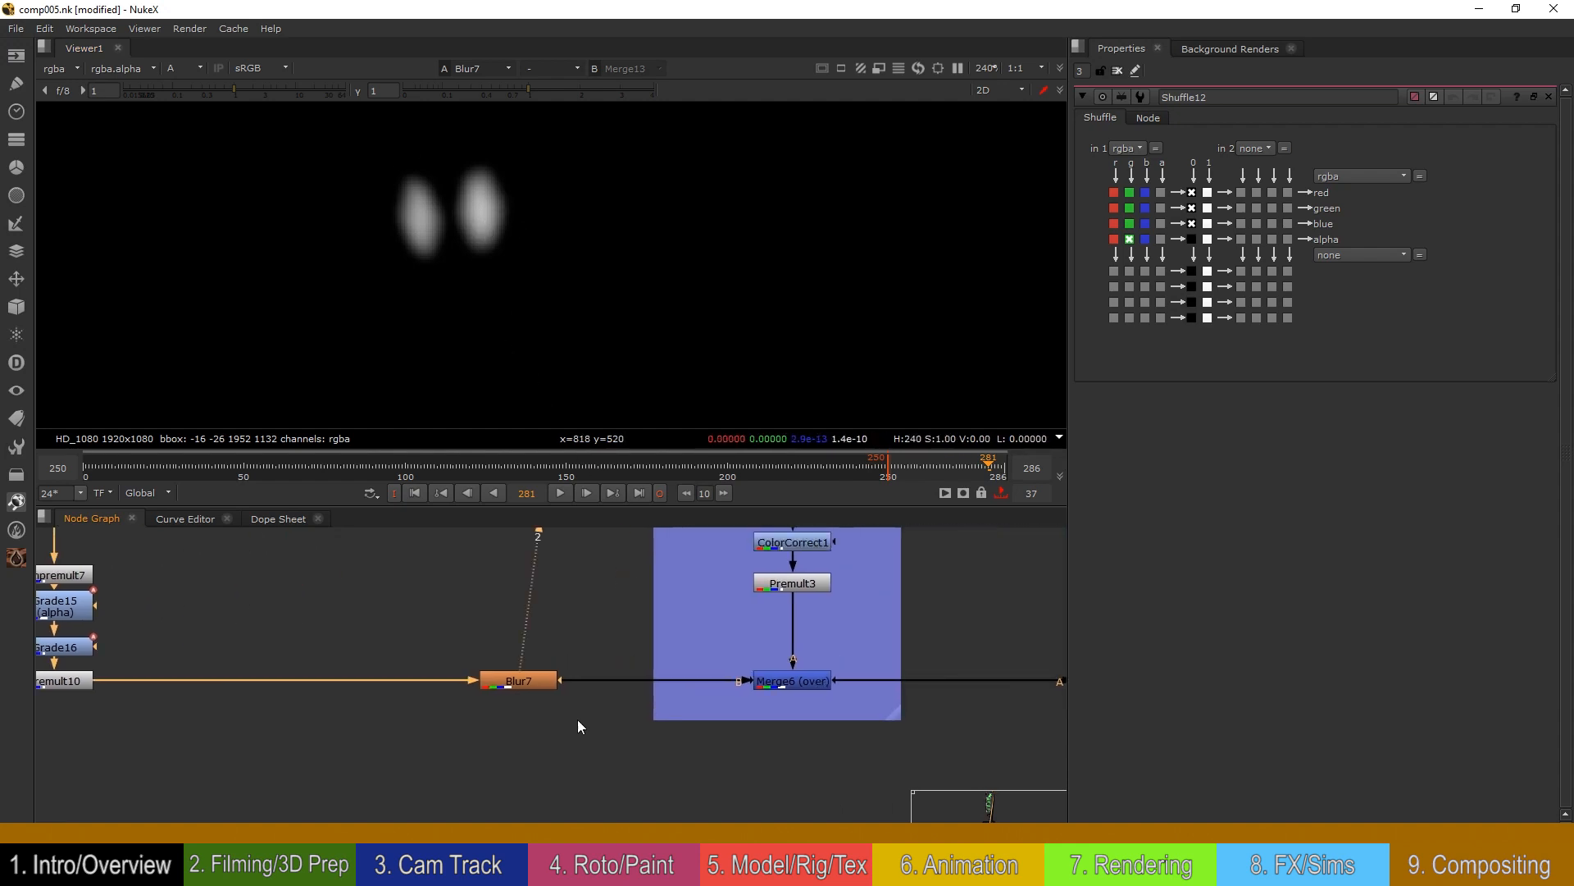
{"action": "middle_click_drag", "start_coordinate": [763, 687], "coordinate": [587, 723]}
{"action": "key", "text": "1"}
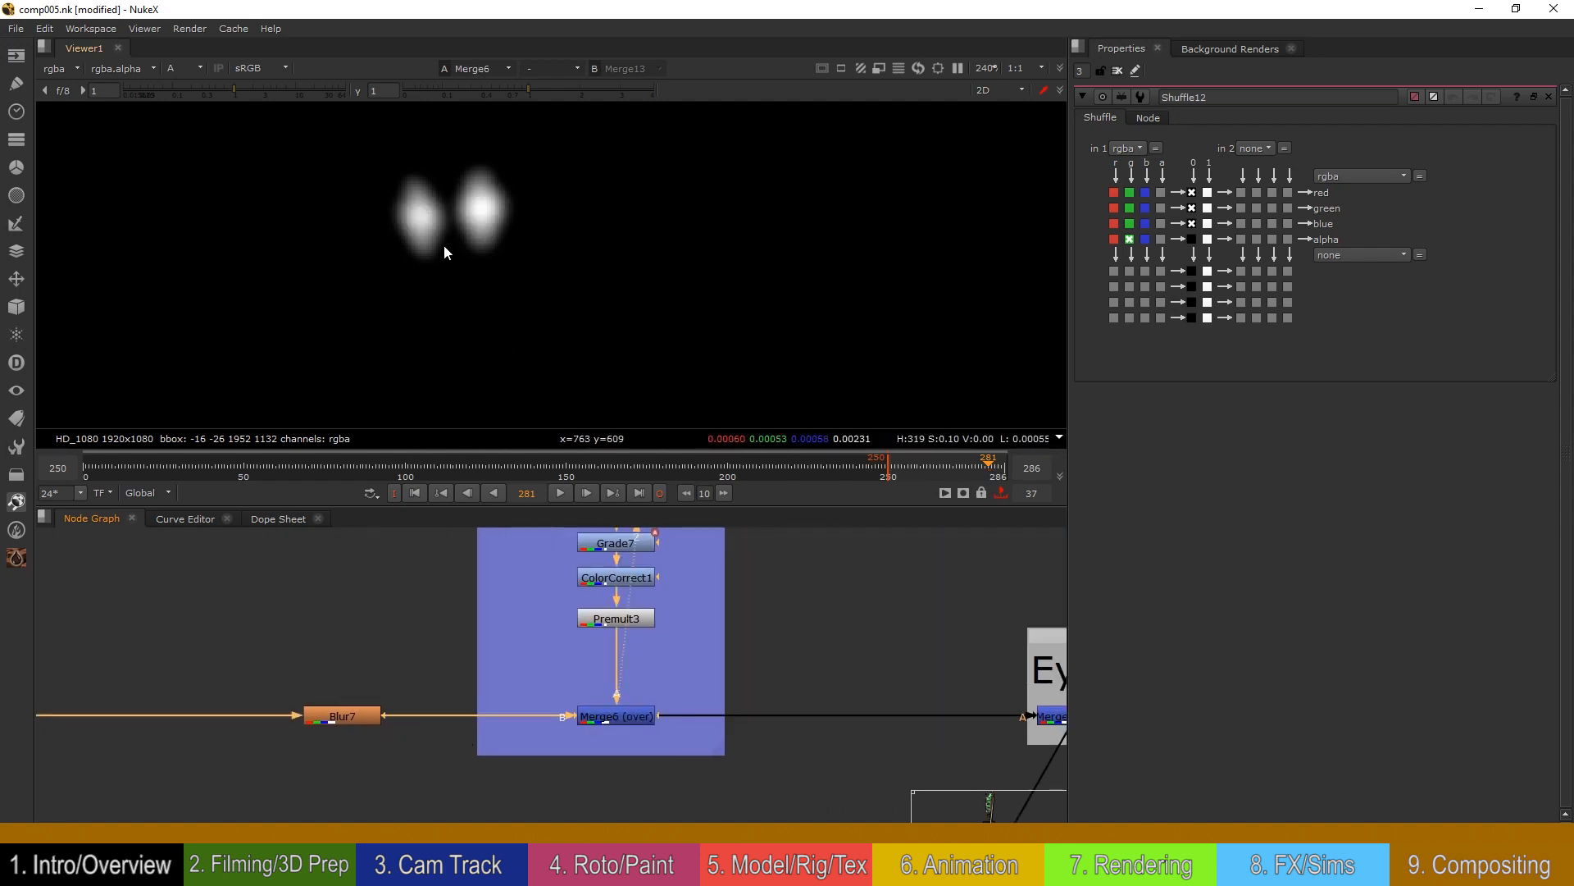
{"action": "key", "text": "a"}
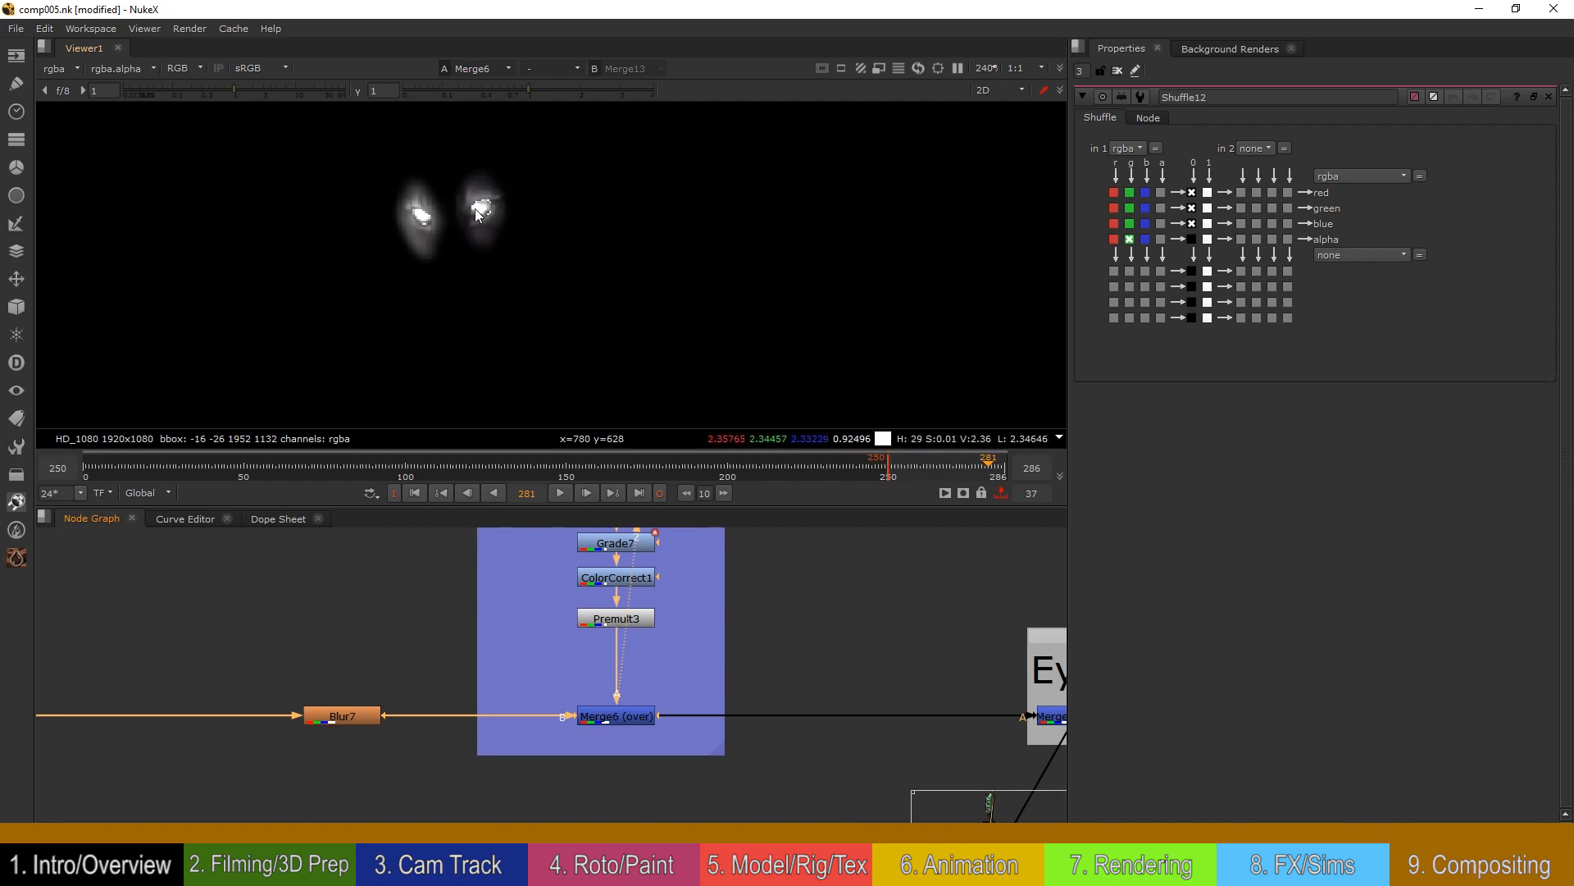
Step: Compare the Blur7 glow with the Merge6 result up close, and view the eyes merged over the comp in Merge13
{"action": "scroll", "coordinate": [477, 210], "scroll_direction": "up", "scroll_amount": 1}
{"action": "left_click", "coordinate": [352, 716]}
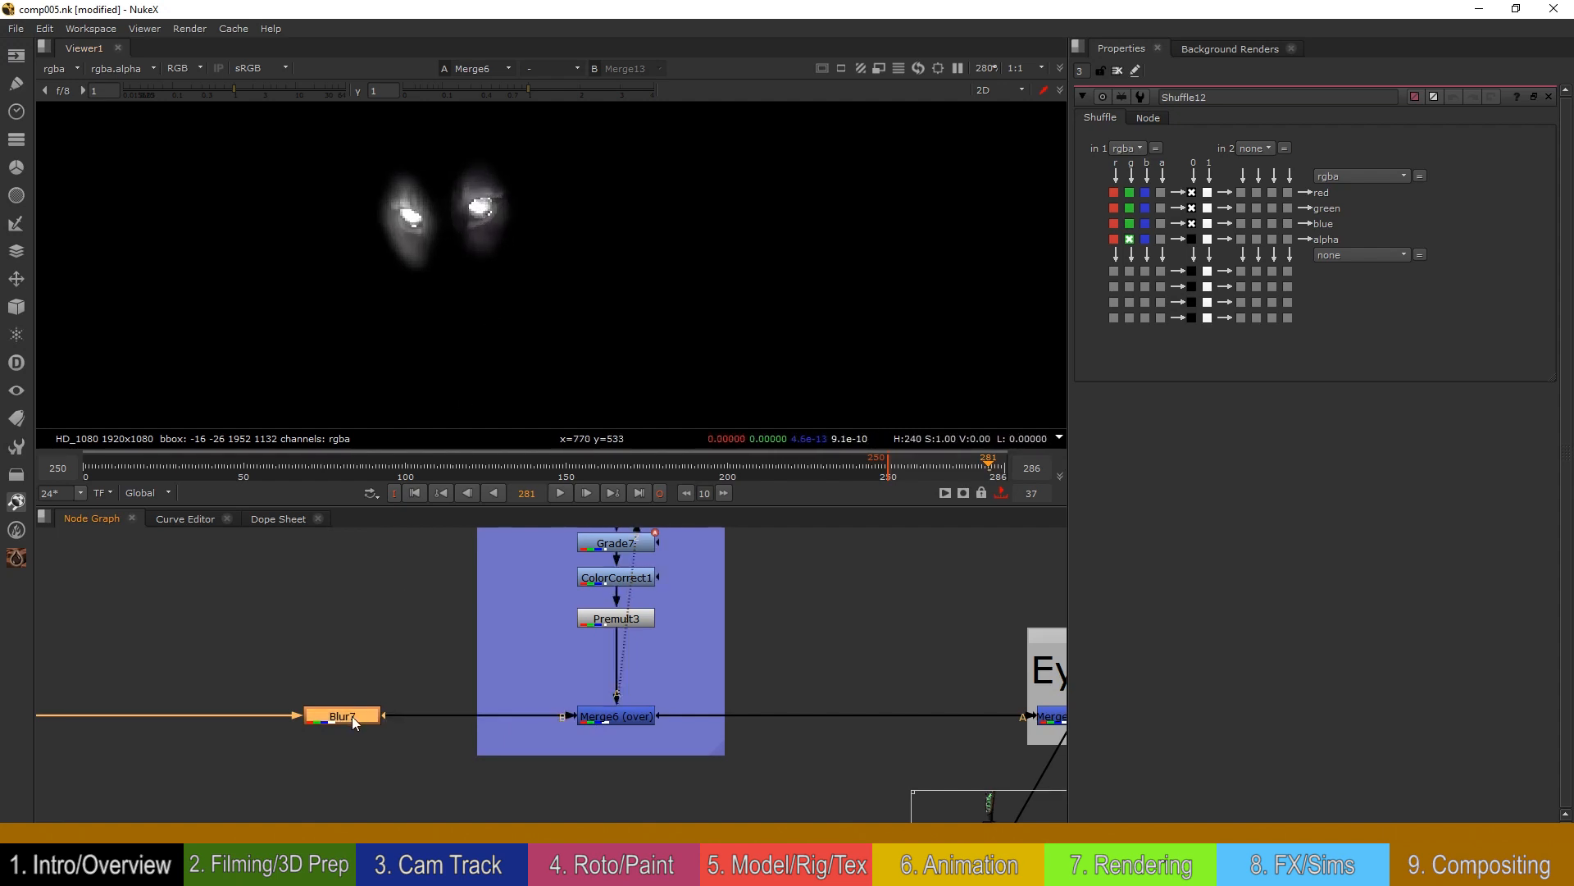
{"action": "key", "text": "1"}
{"action": "left_click", "coordinate": [637, 720]}
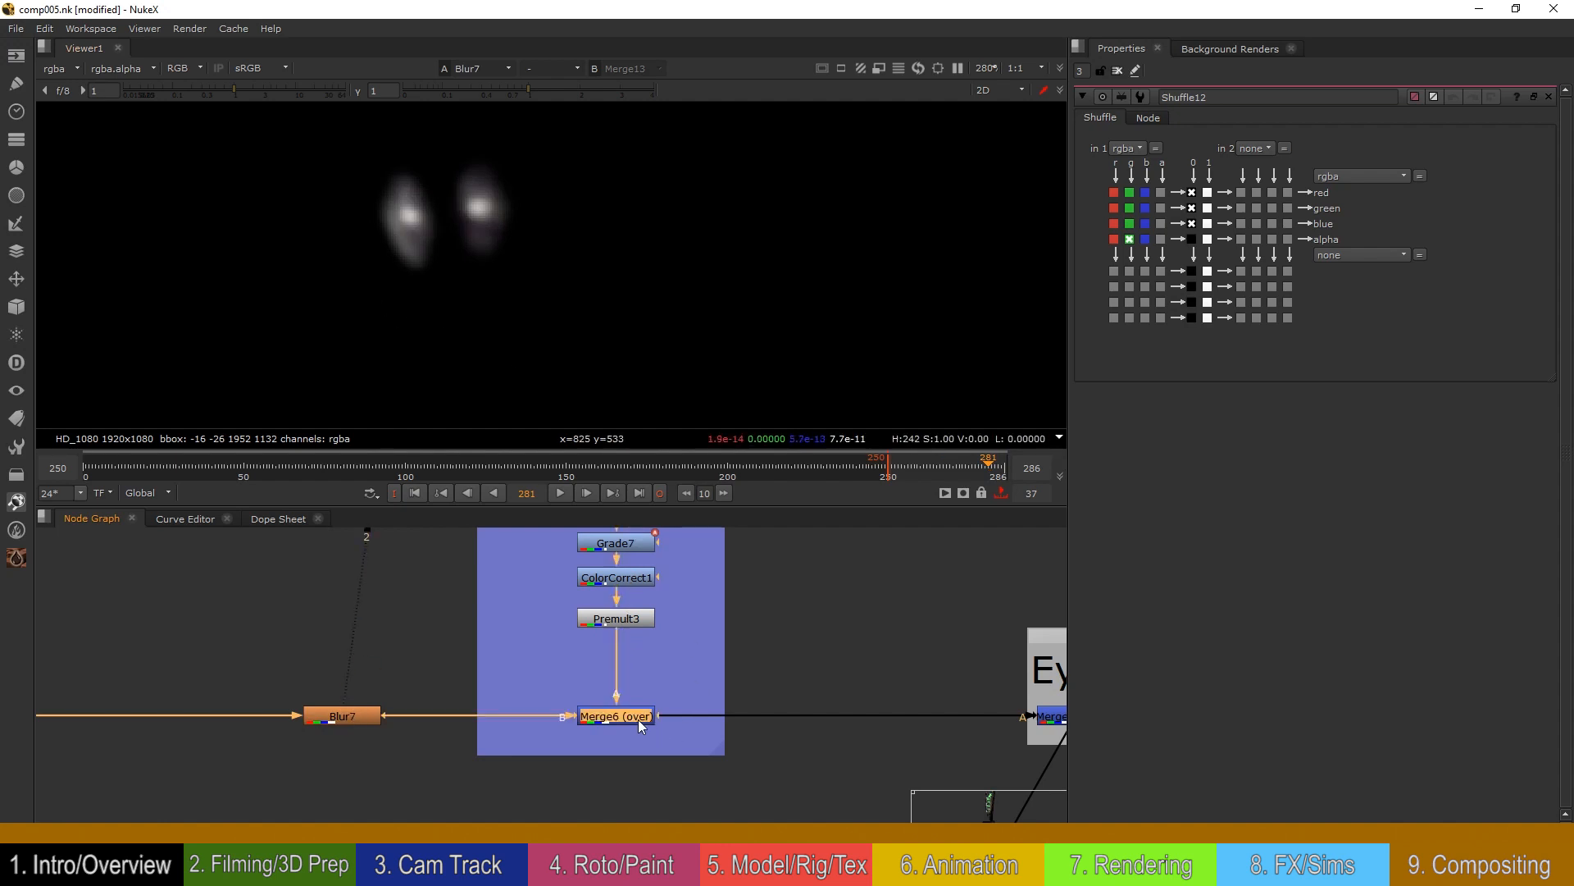
{"action": "key", "text": "1"}
{"action": "middle_click_drag", "start_coordinate": [812, 657], "coordinate": [450, 612]}
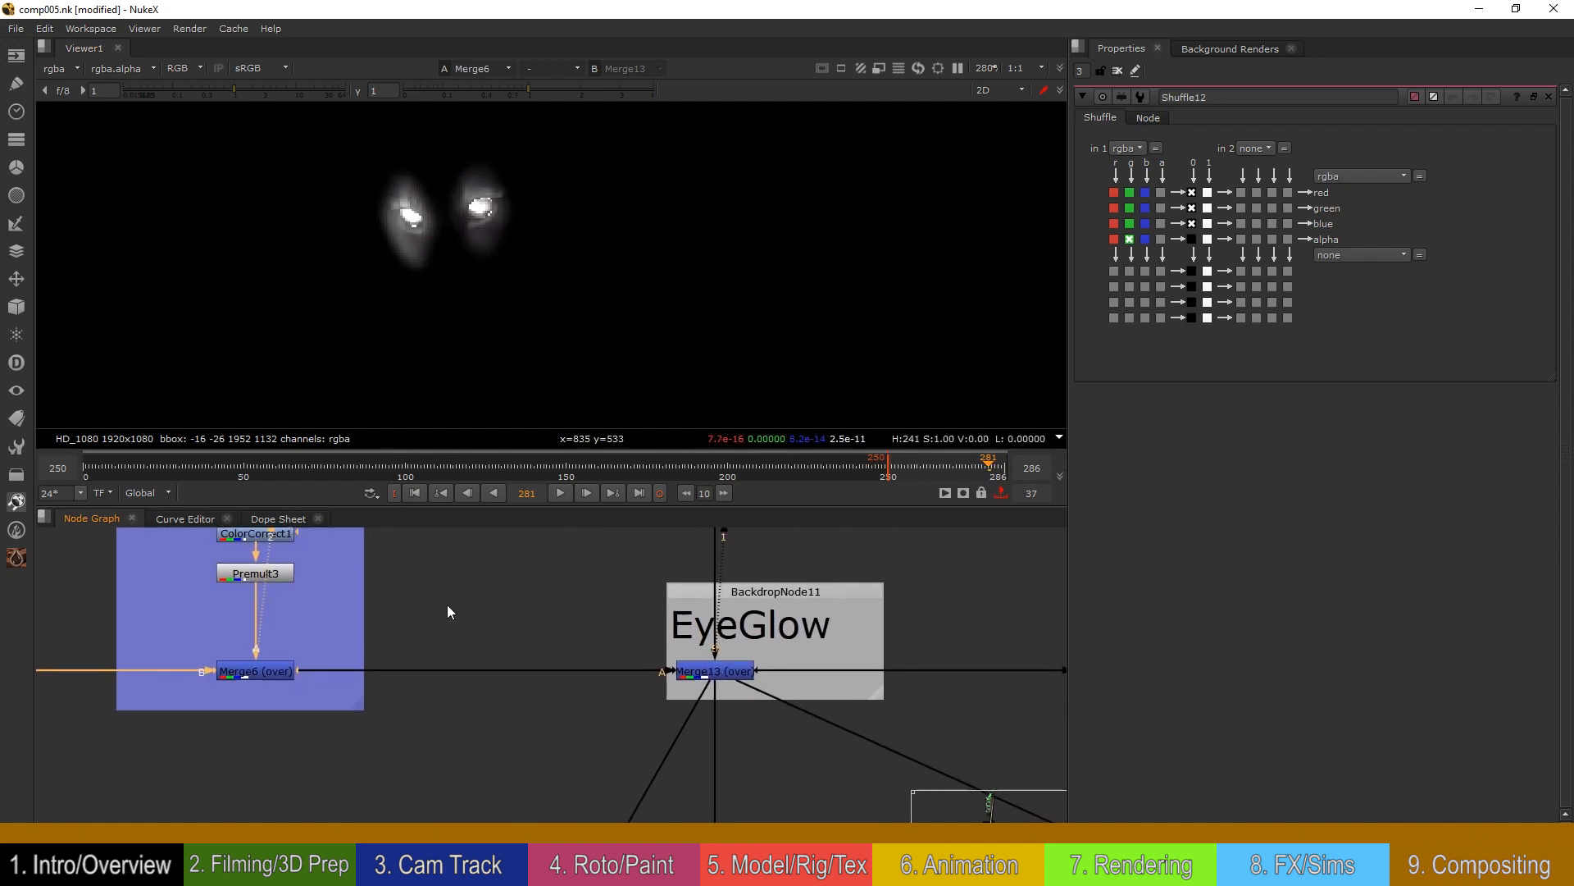
{"action": "left_click", "coordinate": [710, 669]}
{"action": "key", "text": "1"}
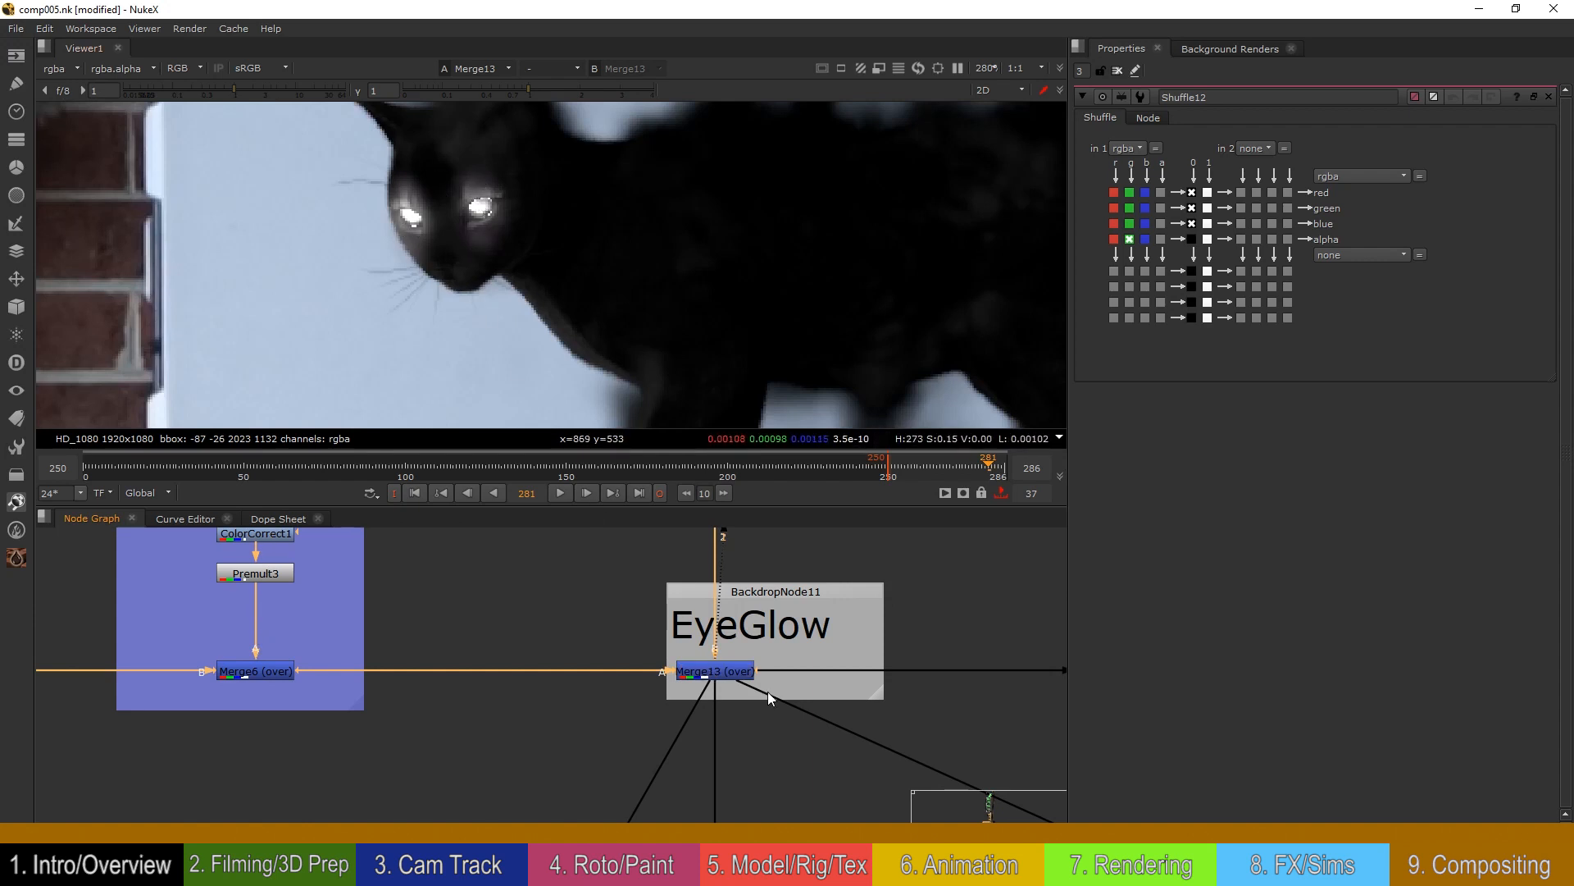
Step: Locate the DasGrain node downstream of EyeGlow and examine its mask, comp, plate and degrained plate inputs
{"action": "scroll", "coordinate": [766, 692], "scroll_direction": "down", "scroll_amount": 6}
{"action": "middle_click_drag", "start_coordinate": [875, 760], "coordinate": [575, 654]}
{"action": "scroll", "coordinate": [576, 654], "scroll_direction": "up", "scroll_amount": 3}
{"action": "middle_click_drag", "start_coordinate": [694, 690], "coordinate": [622, 597]}
{"action": "scroll", "coordinate": [710, 720], "scroll_direction": "up", "scroll_amount": 6}
{"action": "mouse_move", "coordinate": [716, 667]}
{"action": "left_mouse_down"}
{"action": "mouse_move", "coordinate": [702, 686]}
{"action": "mouse_move", "coordinate": [705, 664]}
{"action": "left_mouse_up"}
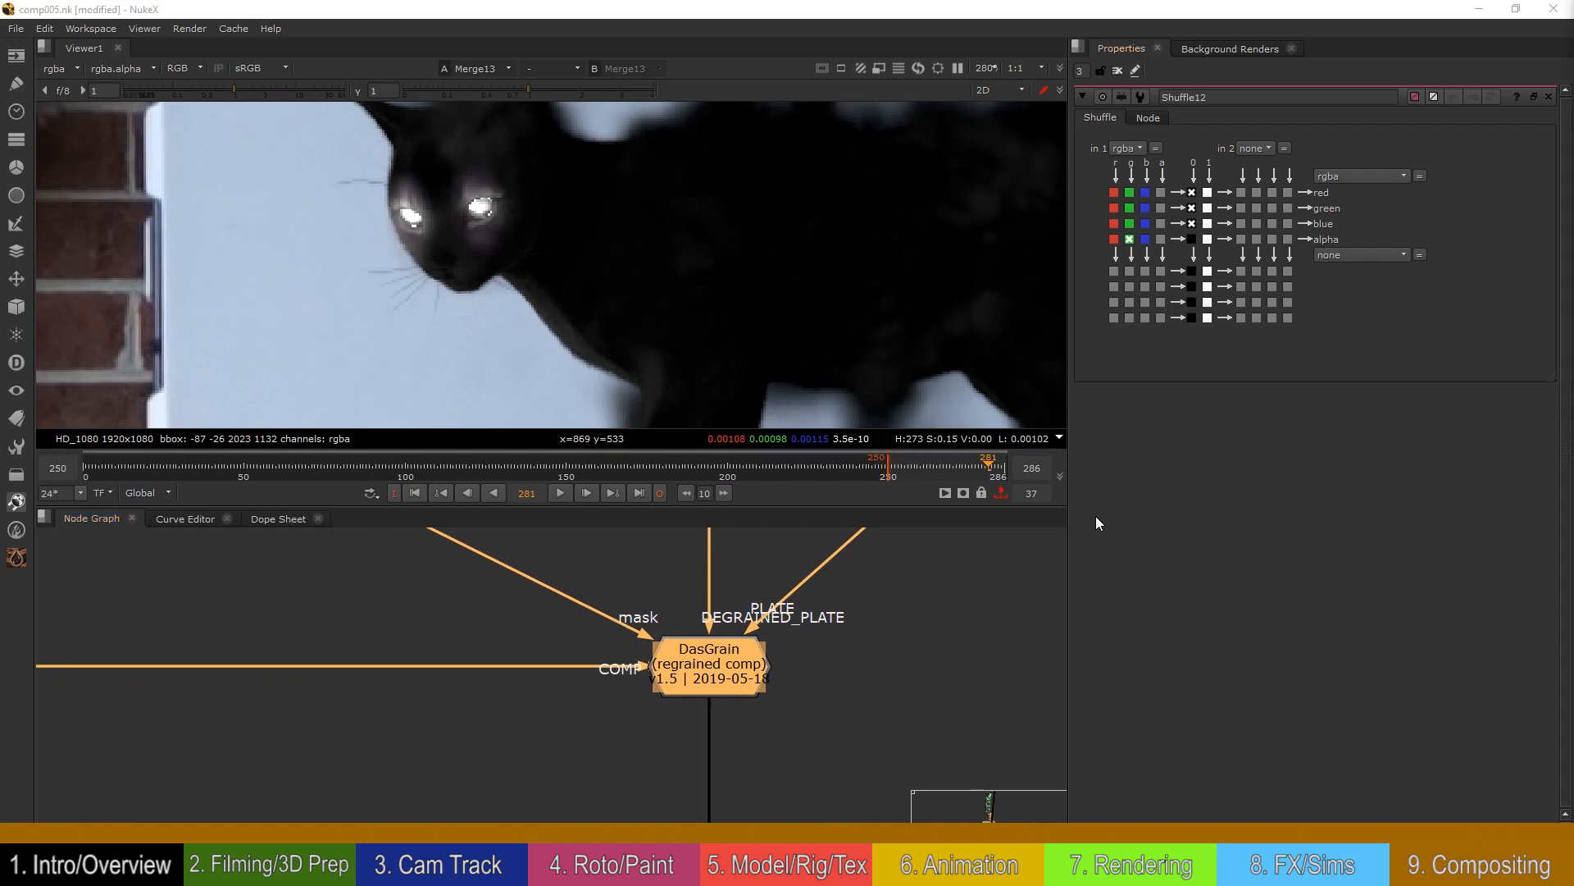
{"action": "scroll", "coordinate": [758, 693], "scroll_direction": "down", "scroll_amount": 3}
{"action": "left_click", "coordinate": [801, 703]}
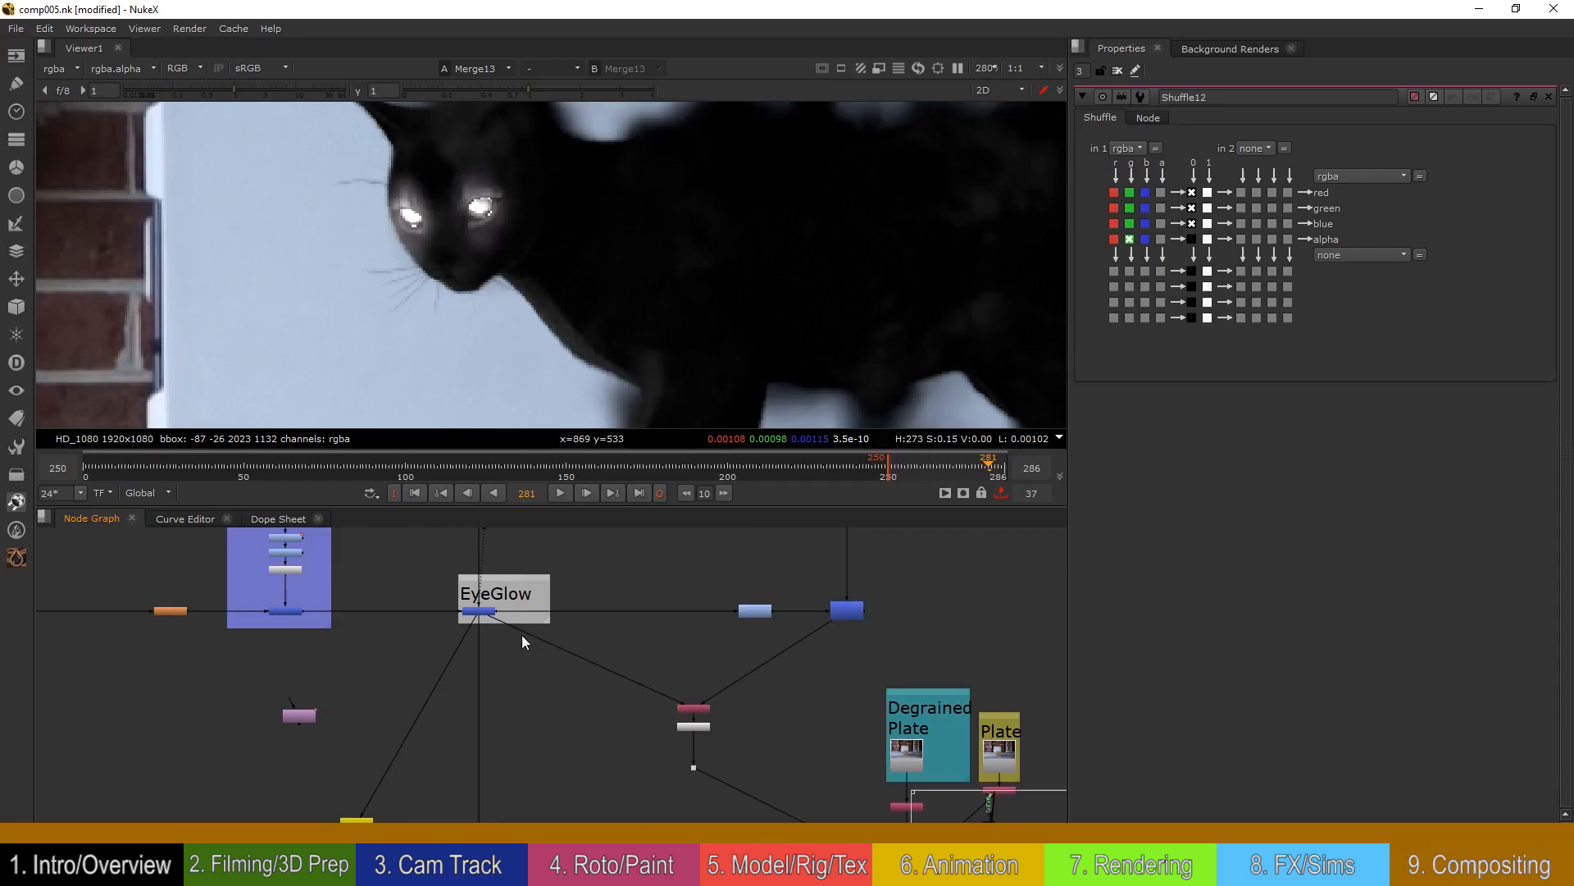
Step: Select the EyeGlow merge and review the Merge13 result with the whole cat in view
{"action": "scroll", "coordinate": [522, 635], "scroll_direction": "up", "scroll_amount": 2}
{"action": "left_click", "coordinate": [480, 616]}
{"action": "scroll", "coordinate": [679, 288], "scroll_direction": "down", "scroll_amount": 4}
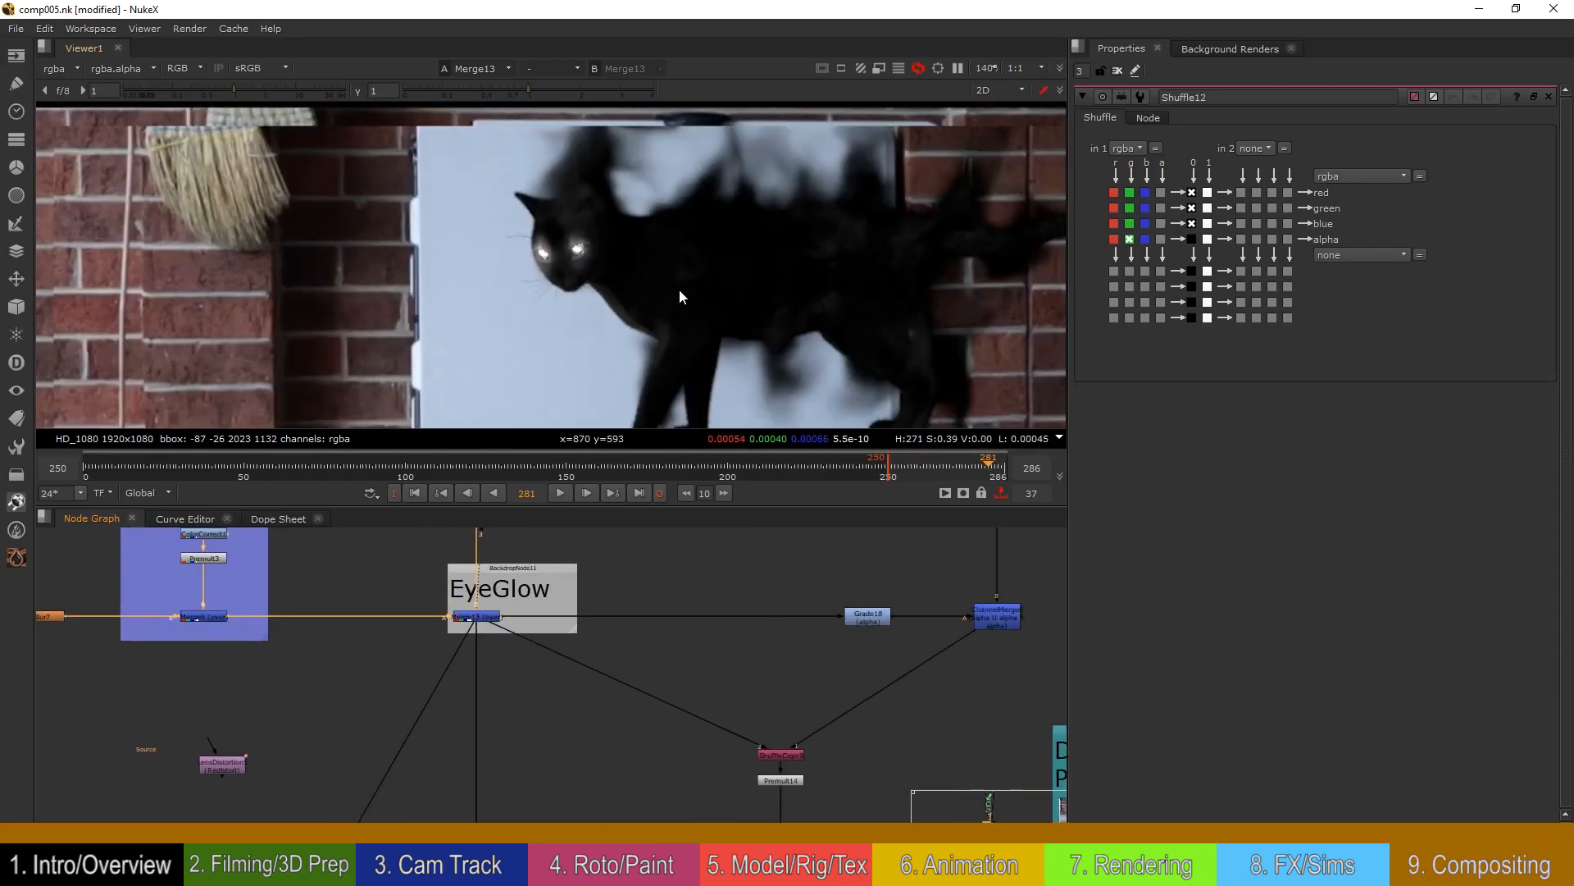
{"action": "scroll", "coordinate": [771, 669], "scroll_direction": "down", "scroll_amount": 3}
{"action": "middle_click_drag", "start_coordinate": [752, 652], "coordinate": [688, 670]}
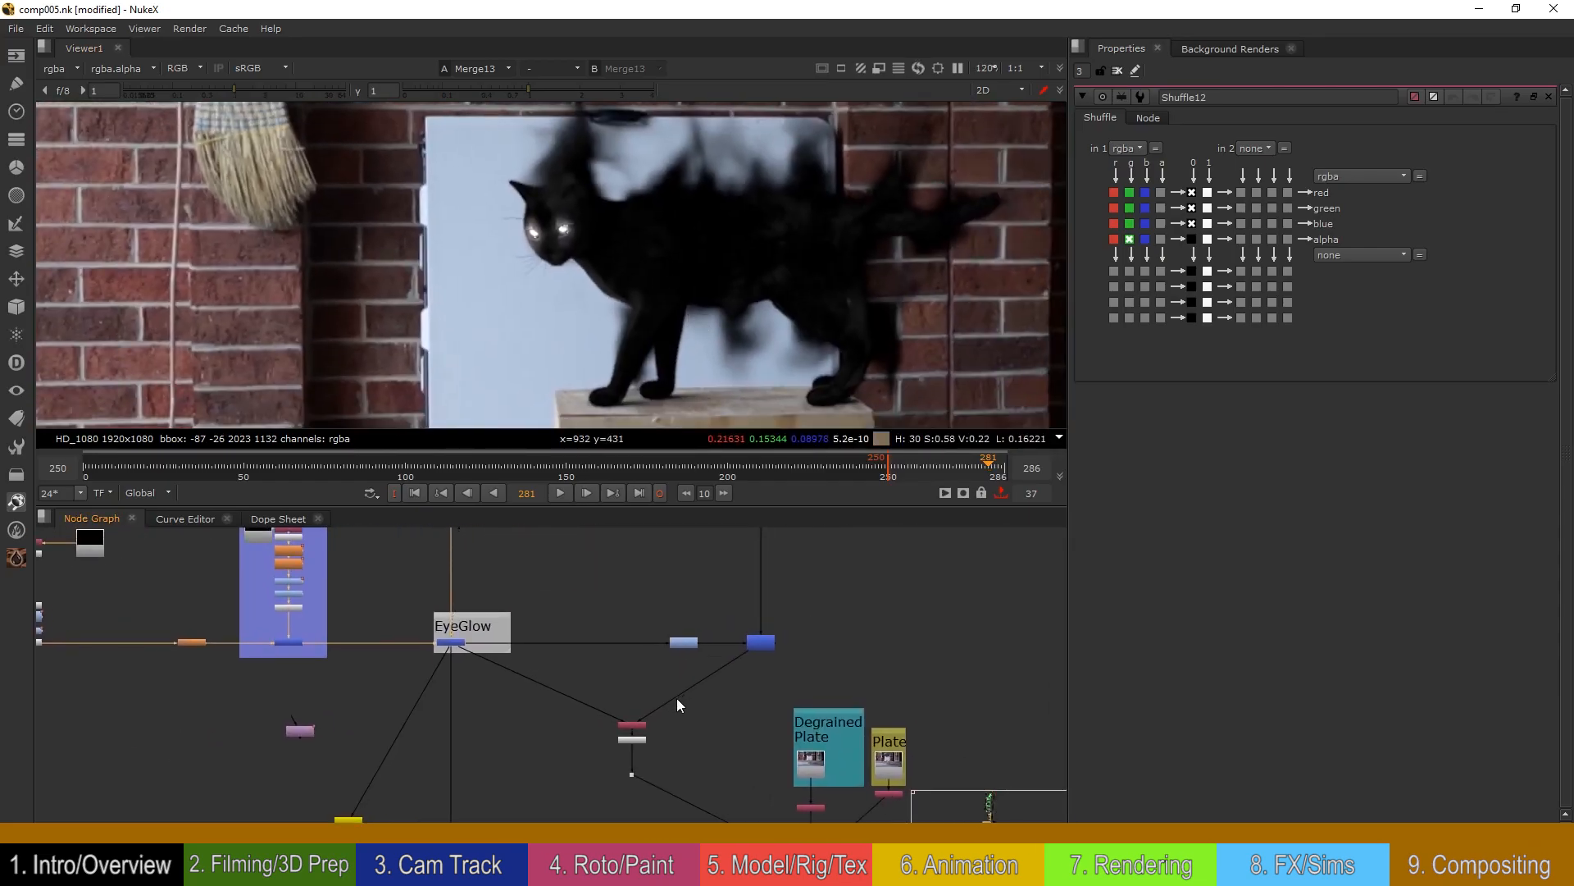
Step: View the Premult14 output that feeds the DasGrain mask and examine the masked areas across the whole frame
{"action": "left_click", "coordinate": [635, 740]}
{"action": "key", "text": "1"}
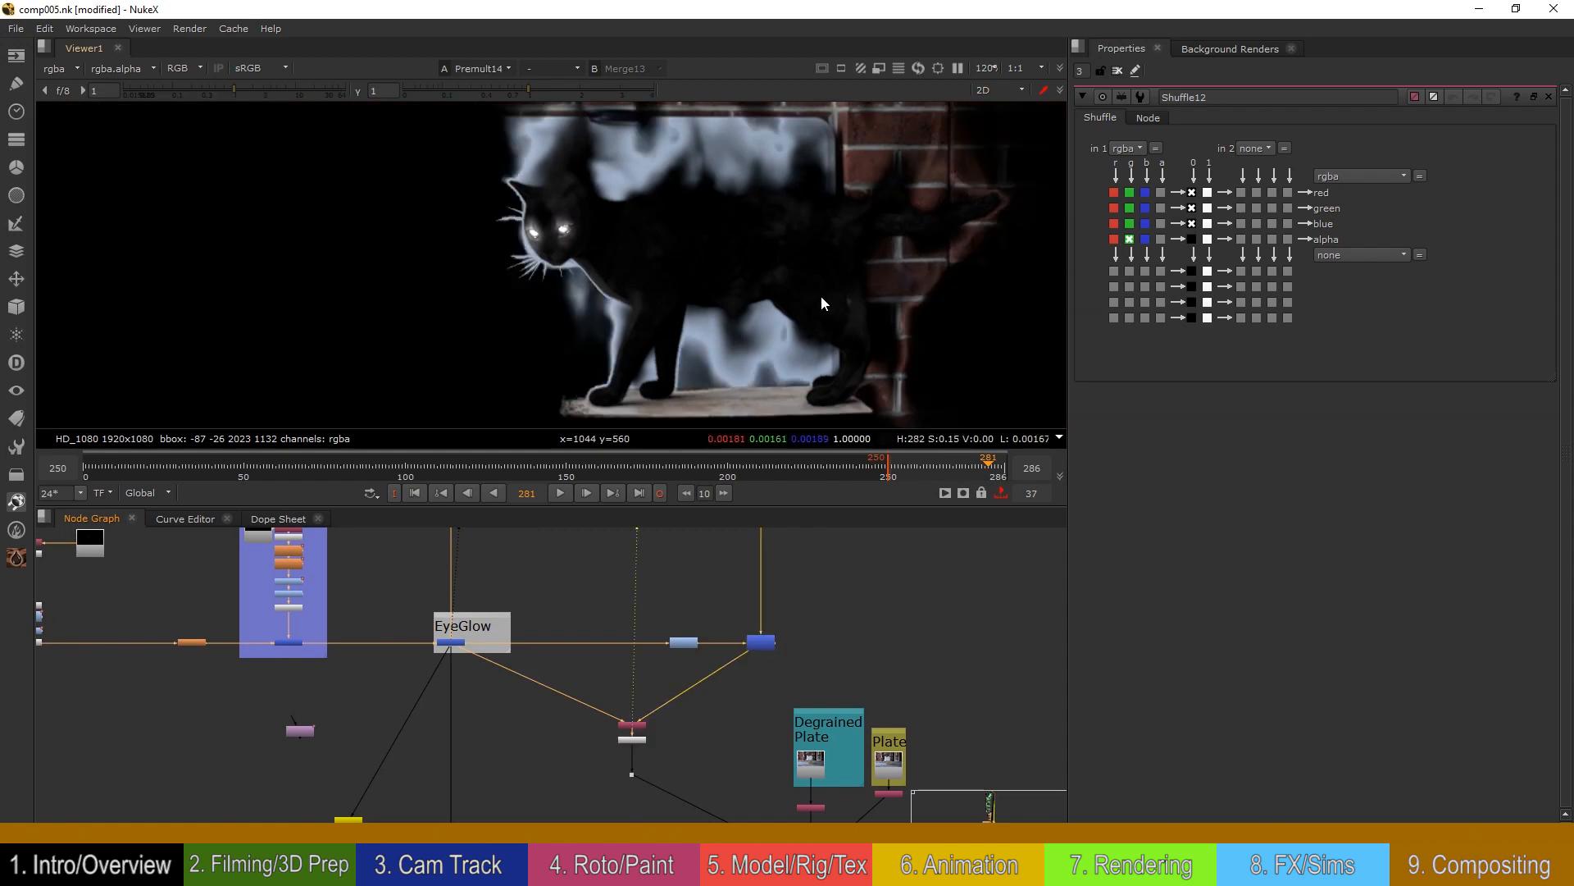
{"action": "scroll", "coordinate": [820, 297], "scroll_direction": "down", "scroll_amount": 1}
{"action": "scroll", "coordinate": [835, 312], "scroll_direction": "down", "scroll_amount": 1}
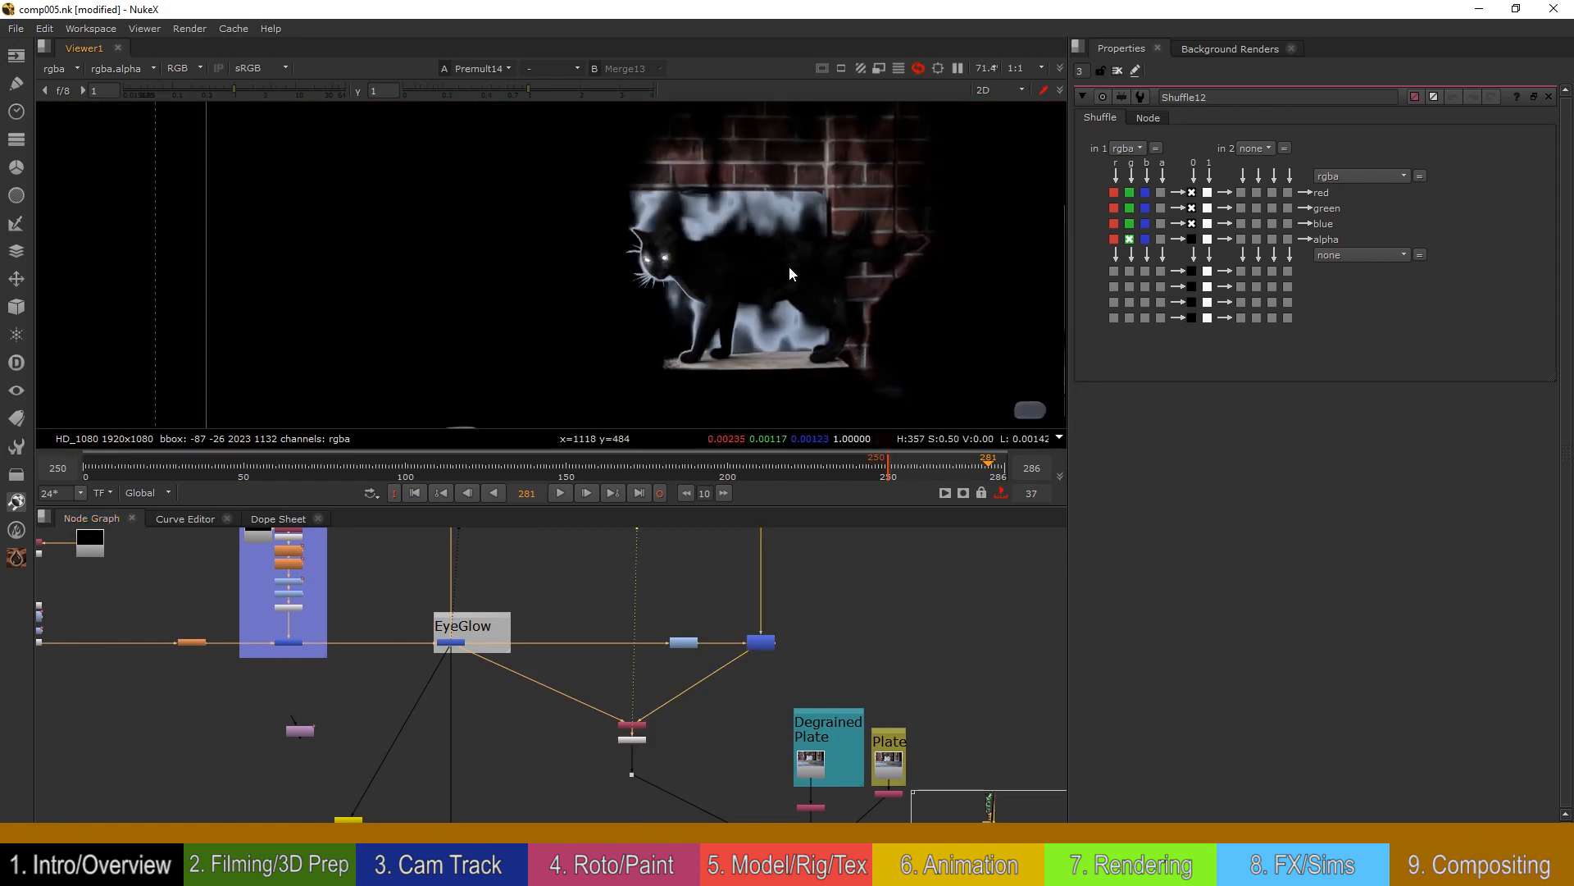
{"action": "middle_click_drag", "start_coordinate": [821, 351], "coordinate": [736, 236]}
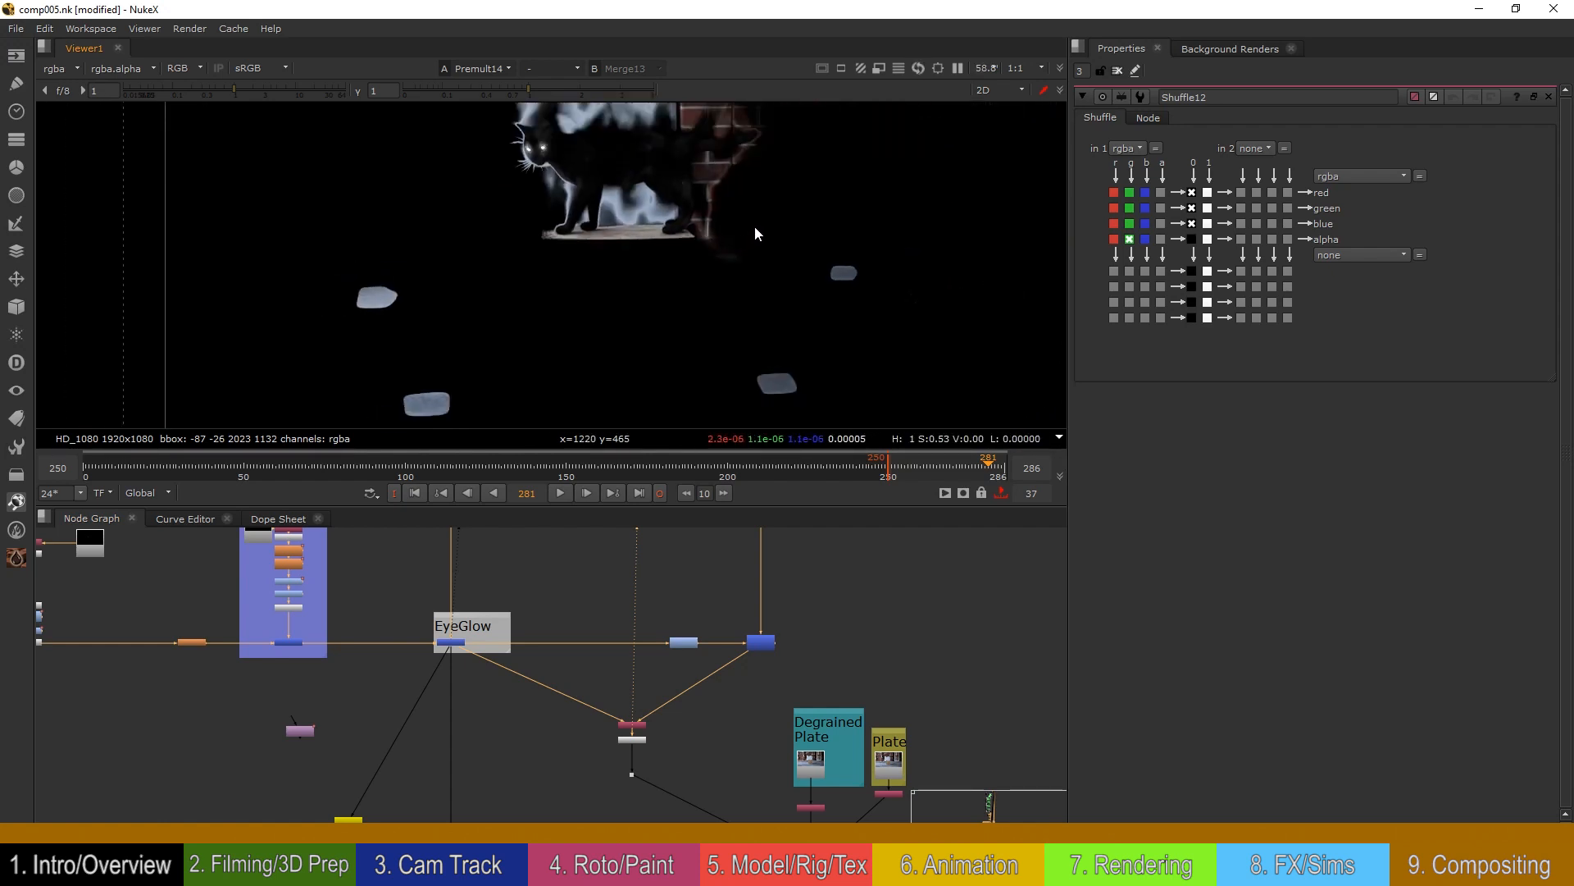
{"action": "scroll", "coordinate": [755, 246], "scroll_direction": "down", "scroll_amount": 1}
{"action": "scroll", "coordinate": [755, 244], "scroll_direction": "down", "scroll_amount": 1}
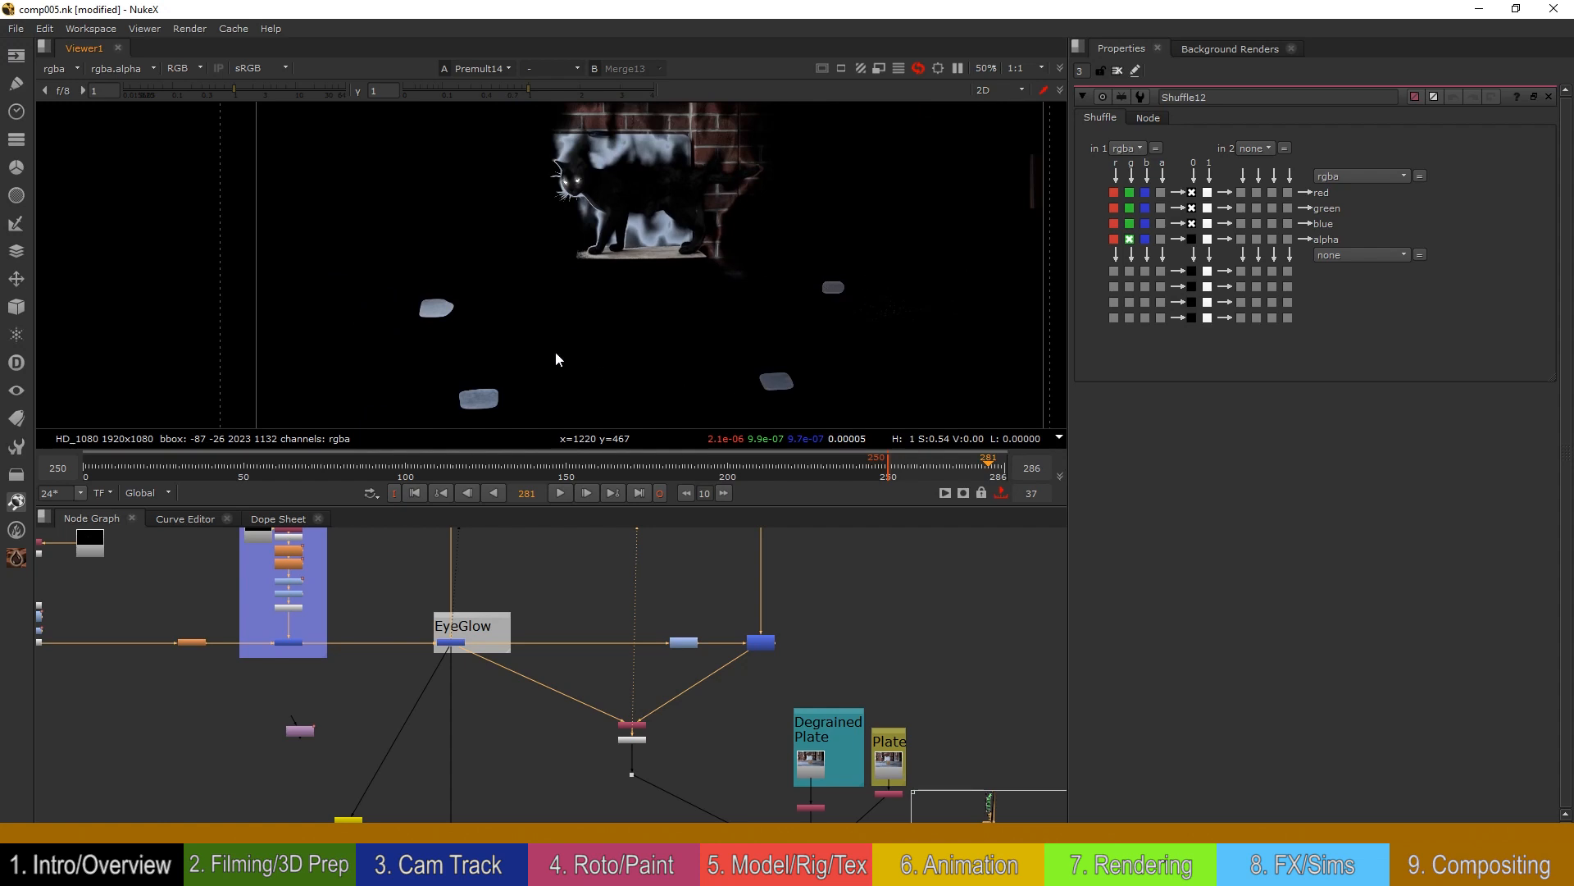
{"action": "scroll", "coordinate": [556, 359], "scroll_direction": "down", "scroll_amount": 1}
Step: View the regrained comp from the DasGrain node and examine the grain on the cat's head and body
{"action": "middle_click_drag", "start_coordinate": [766, 704], "coordinate": [695, 477]}
{"action": "middle_click_drag", "start_coordinate": [785, 635], "coordinate": [761, 708]}
{"action": "scroll", "coordinate": [761, 709], "scroll_direction": "up", "scroll_amount": 3}
{"action": "left_click", "coordinate": [687, 712]}
{"action": "key", "text": "1"}
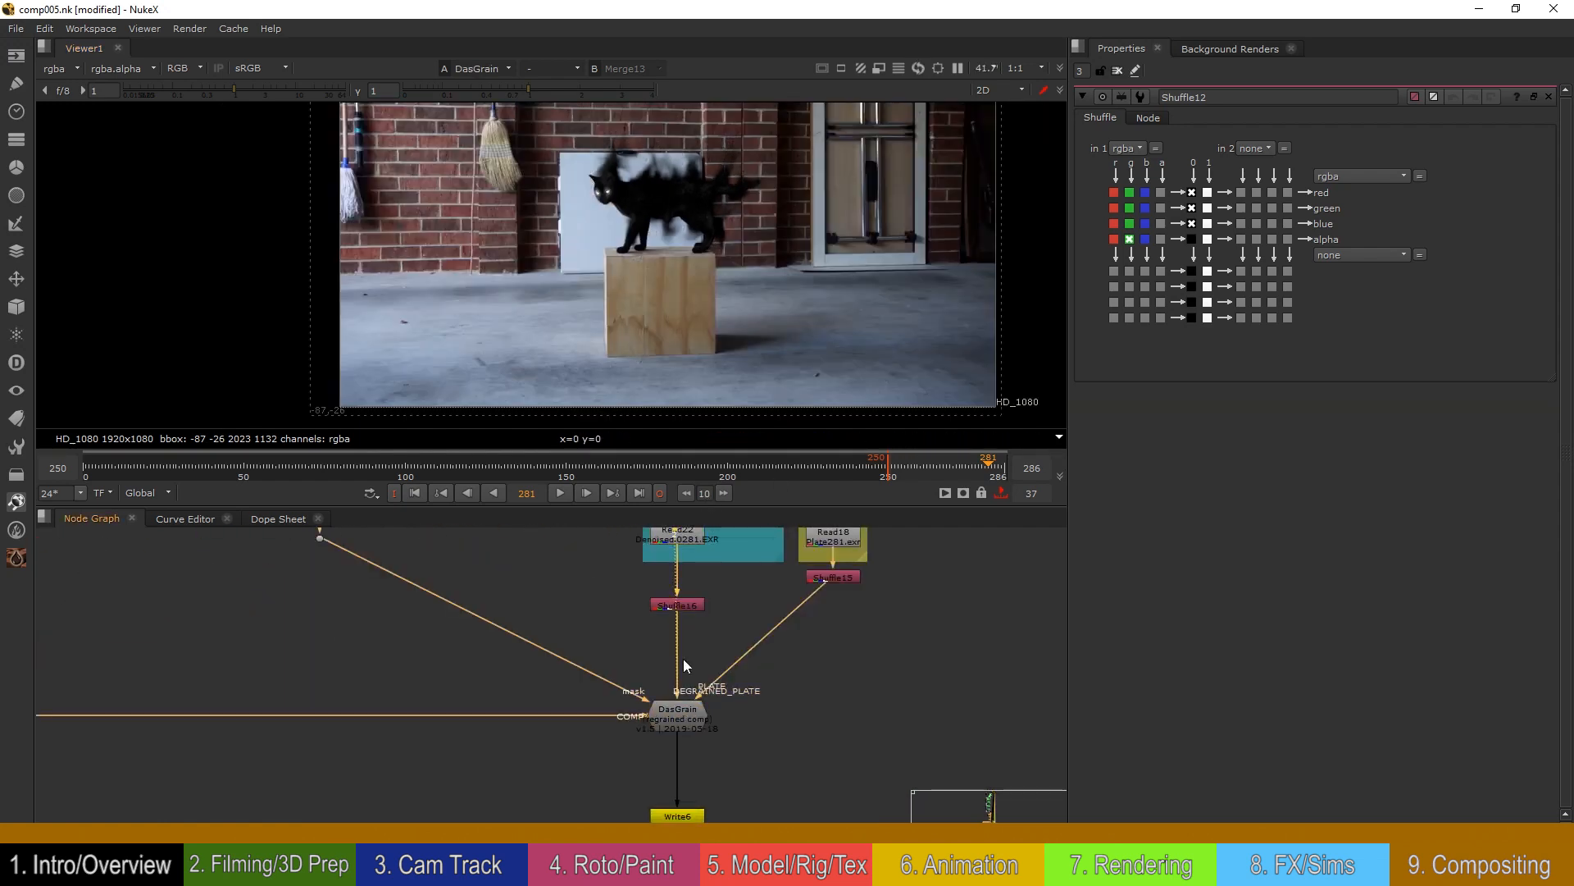
{"action": "scroll", "coordinate": [707, 218], "scroll_direction": "up", "scroll_amount": 2}
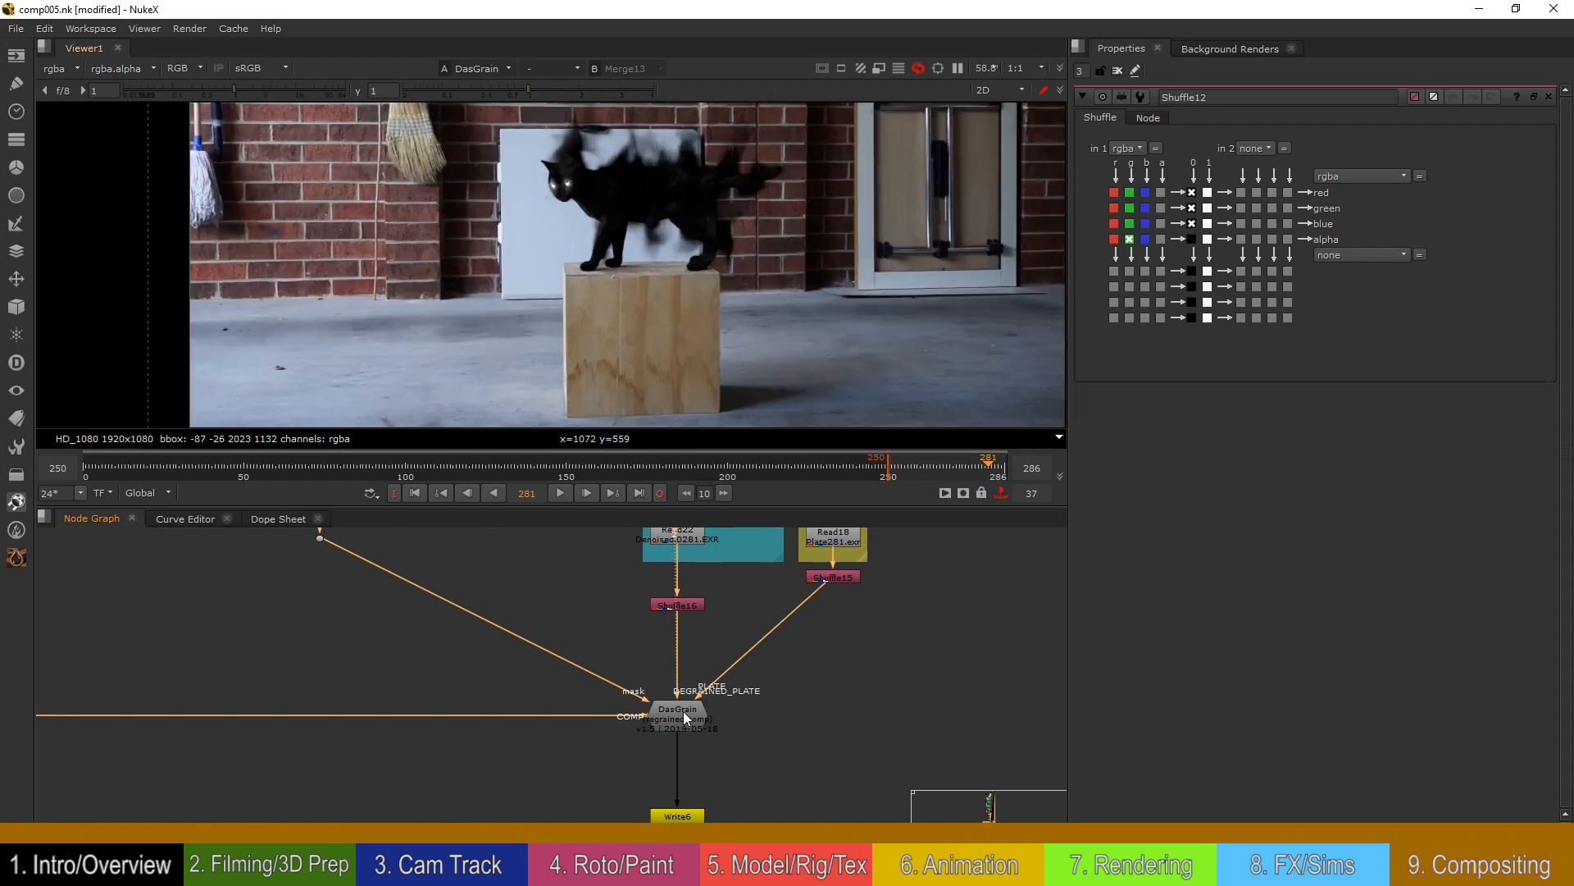
{"action": "scroll", "coordinate": [877, 291], "scroll_direction": "up", "scroll_amount": 2}
{"action": "middle_click_drag", "start_coordinate": [877, 287], "coordinate": [906, 343]}
{"action": "scroll", "coordinate": [457, 241], "scroll_direction": "up", "scroll_amount": 6}
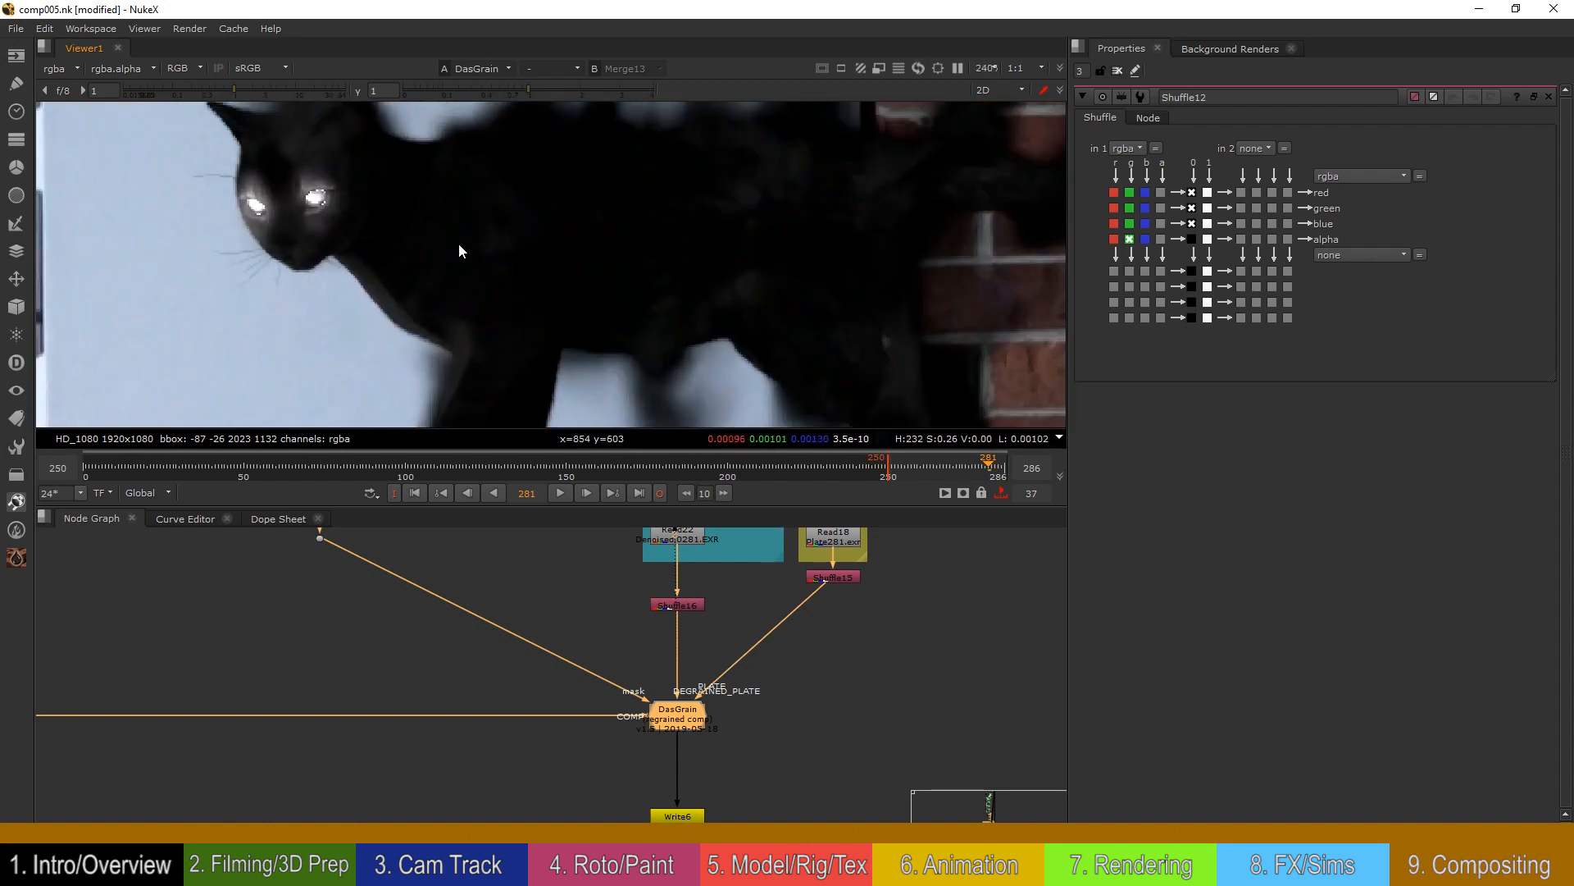
{"action": "middle_click_drag", "start_coordinate": [643, 661], "coordinate": [747, 710]}
{"action": "scroll", "coordinate": [508, 248], "scroll_direction": "up", "scroll_amount": 1}
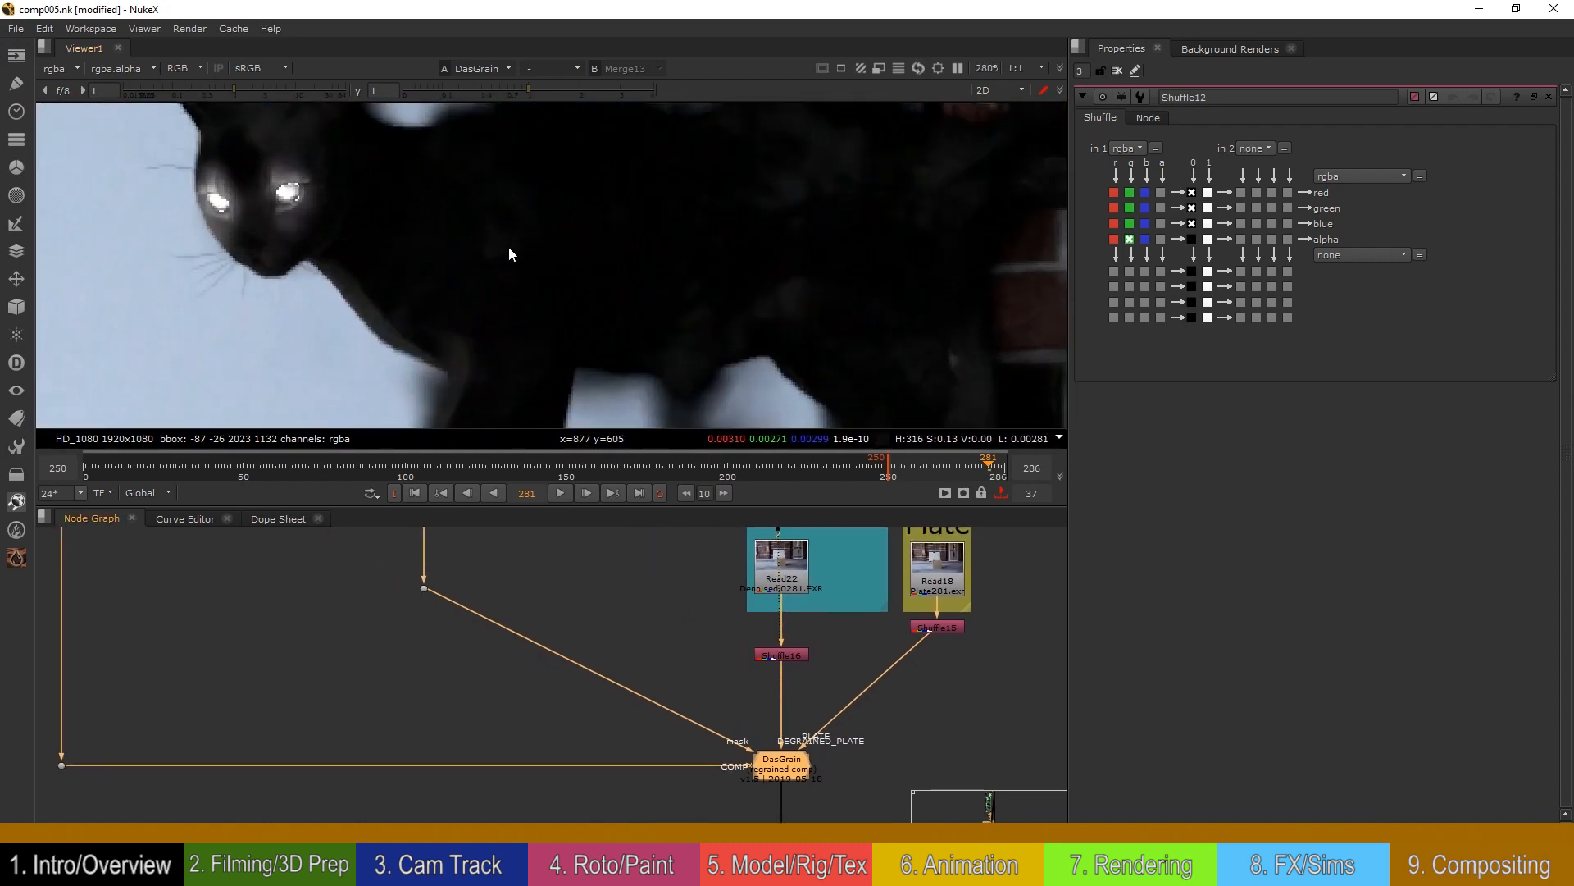
{"action": "middle_click_drag", "start_coordinate": [477, 219], "coordinate": [479, 291]}
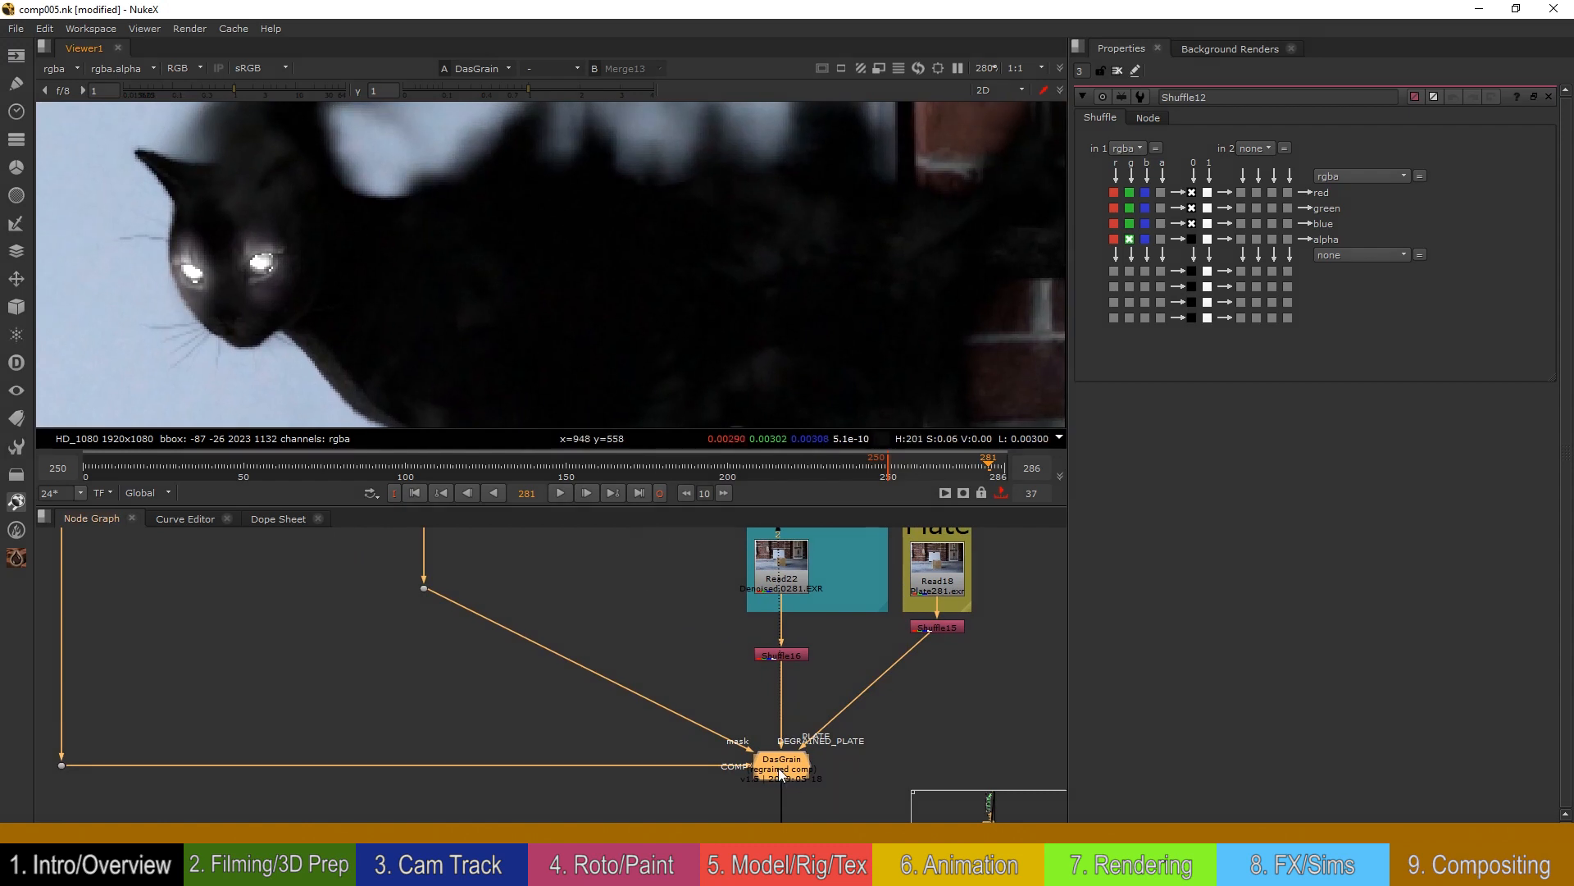
Step: Compare the Merge13 comp with the DasGrain output and examine the grain in the cat's dark fur at high magnification
{"action": "left_click", "coordinate": [540, 686]}
{"action": "middle_click_drag", "start_coordinate": [306, 584], "coordinate": [608, 727]}
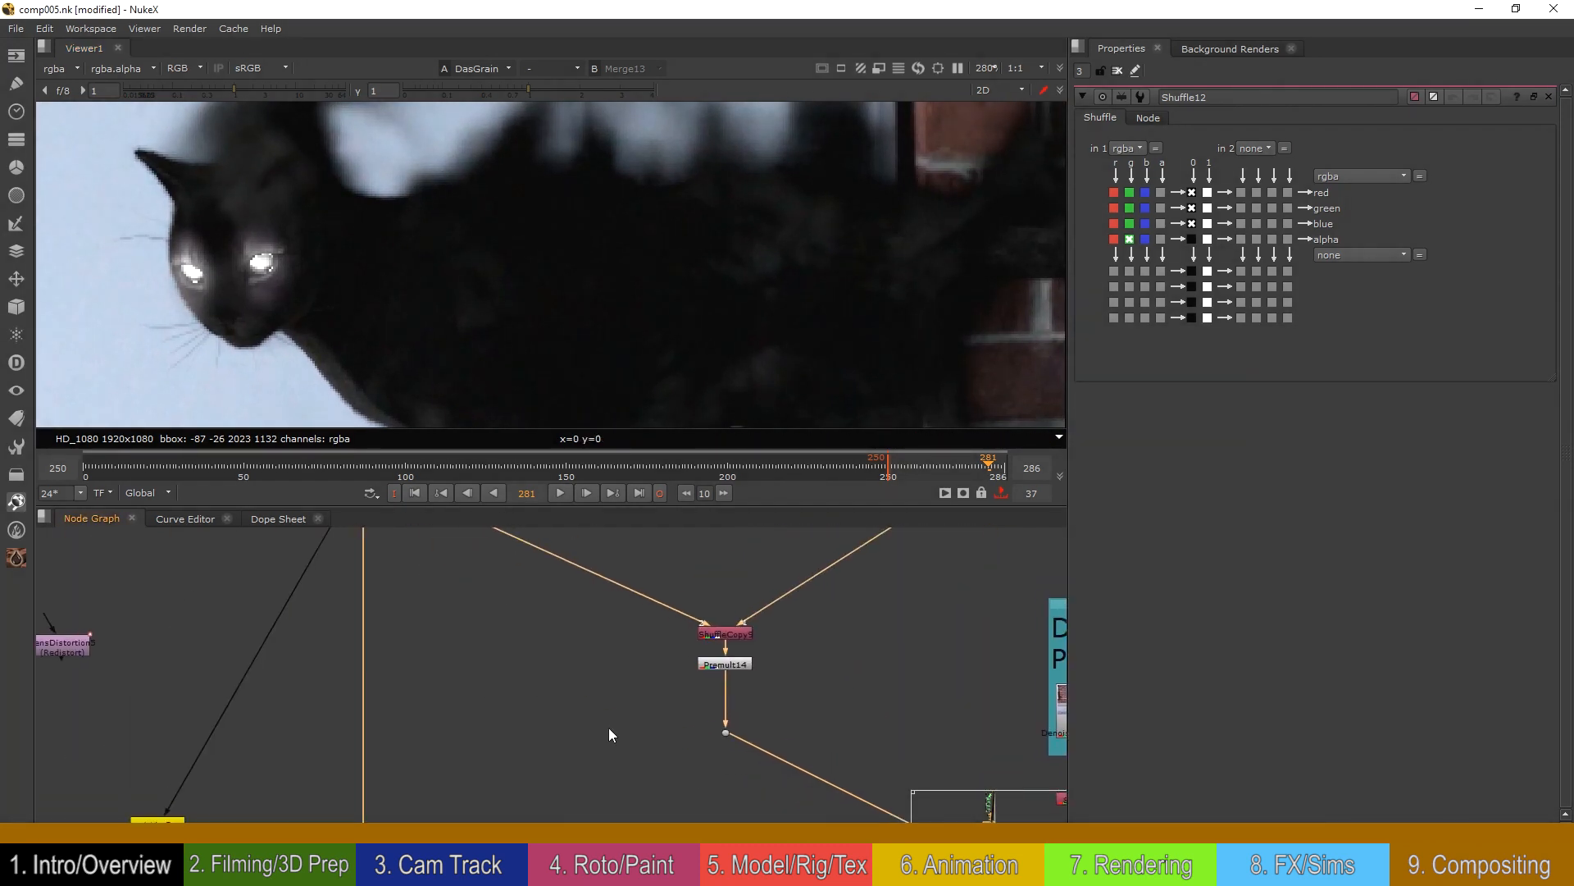
{"action": "middle_click_drag", "start_coordinate": [424, 533], "coordinate": [484, 669]}
{"action": "left_click", "coordinate": [435, 610]}
{"action": "key", "text": "1"}
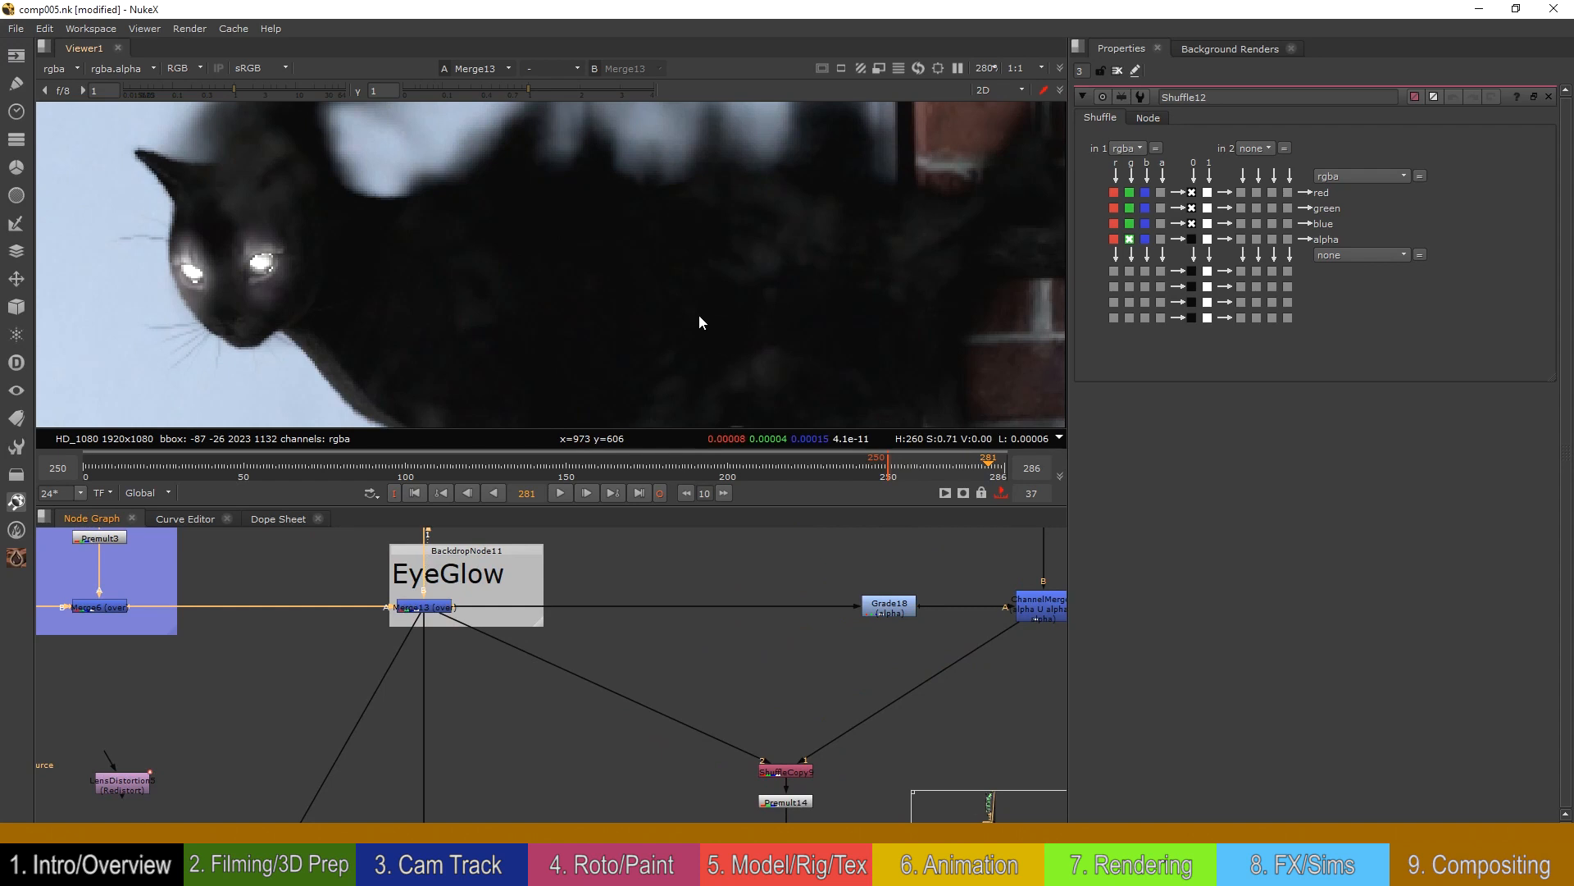
{"action": "key", "text": "2"}
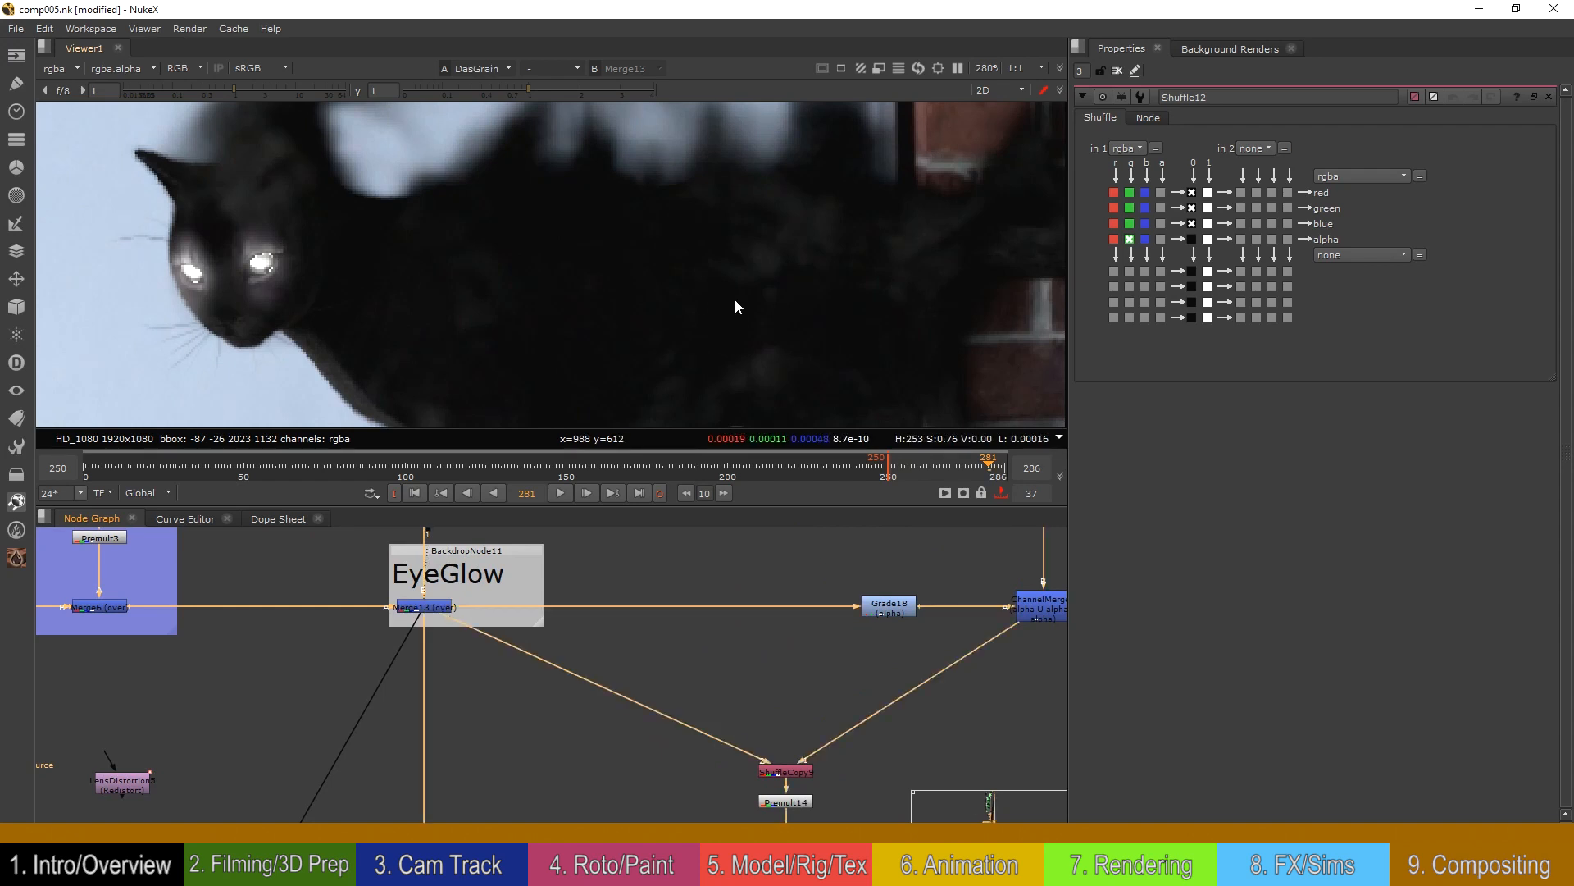
{"action": "scroll", "coordinate": [840, 243], "scroll_direction": "up", "scroll_amount": 4}
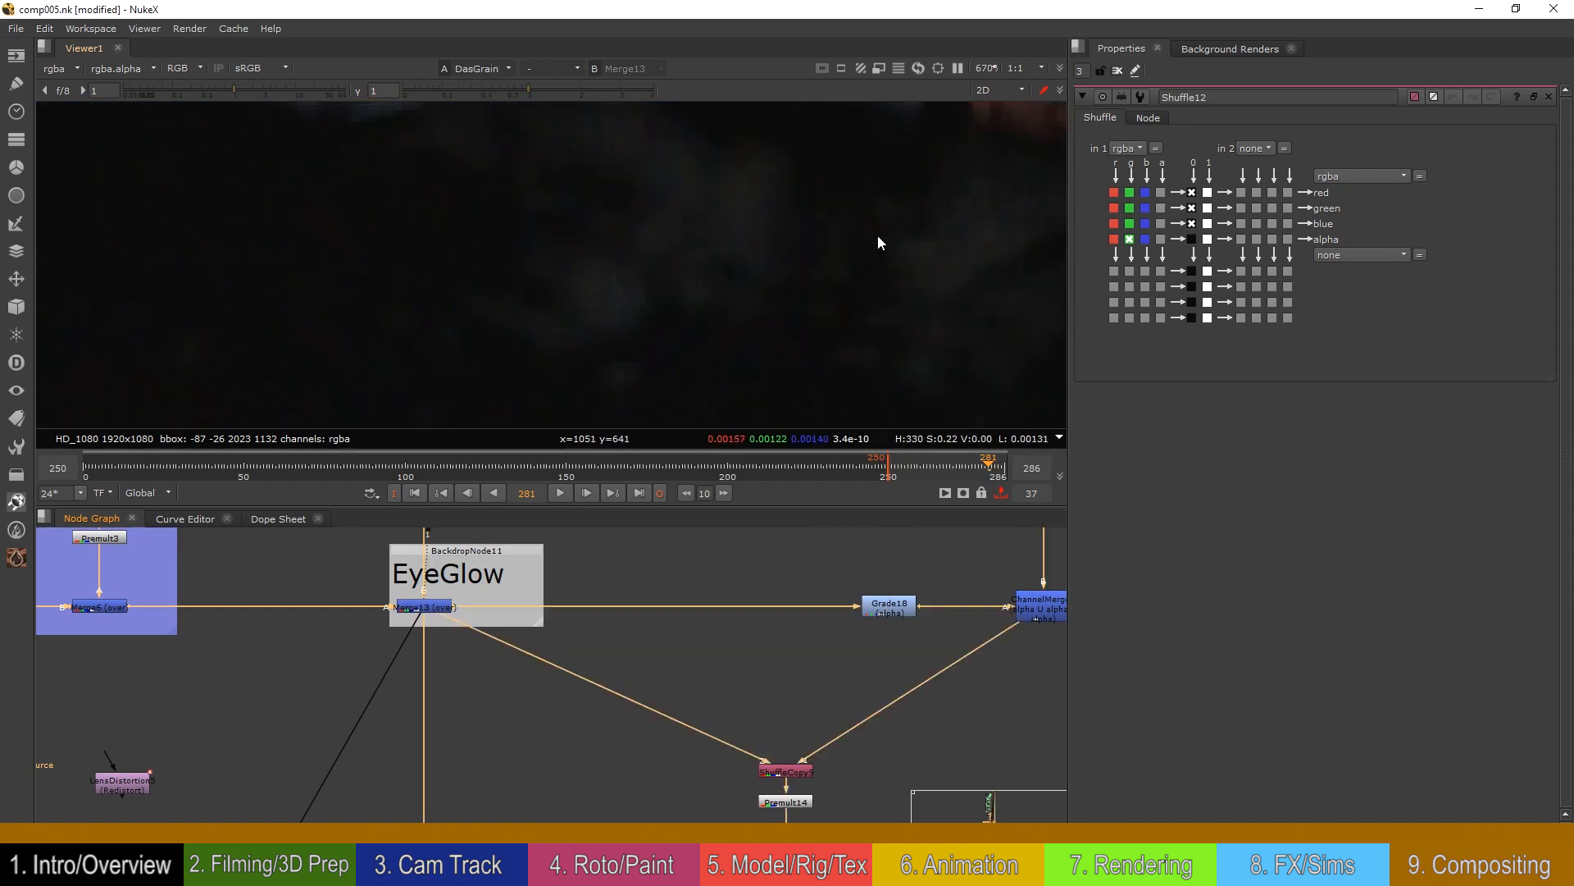
{"action": "scroll", "coordinate": [777, 225], "scroll_direction": "up", "scroll_amount": 2}
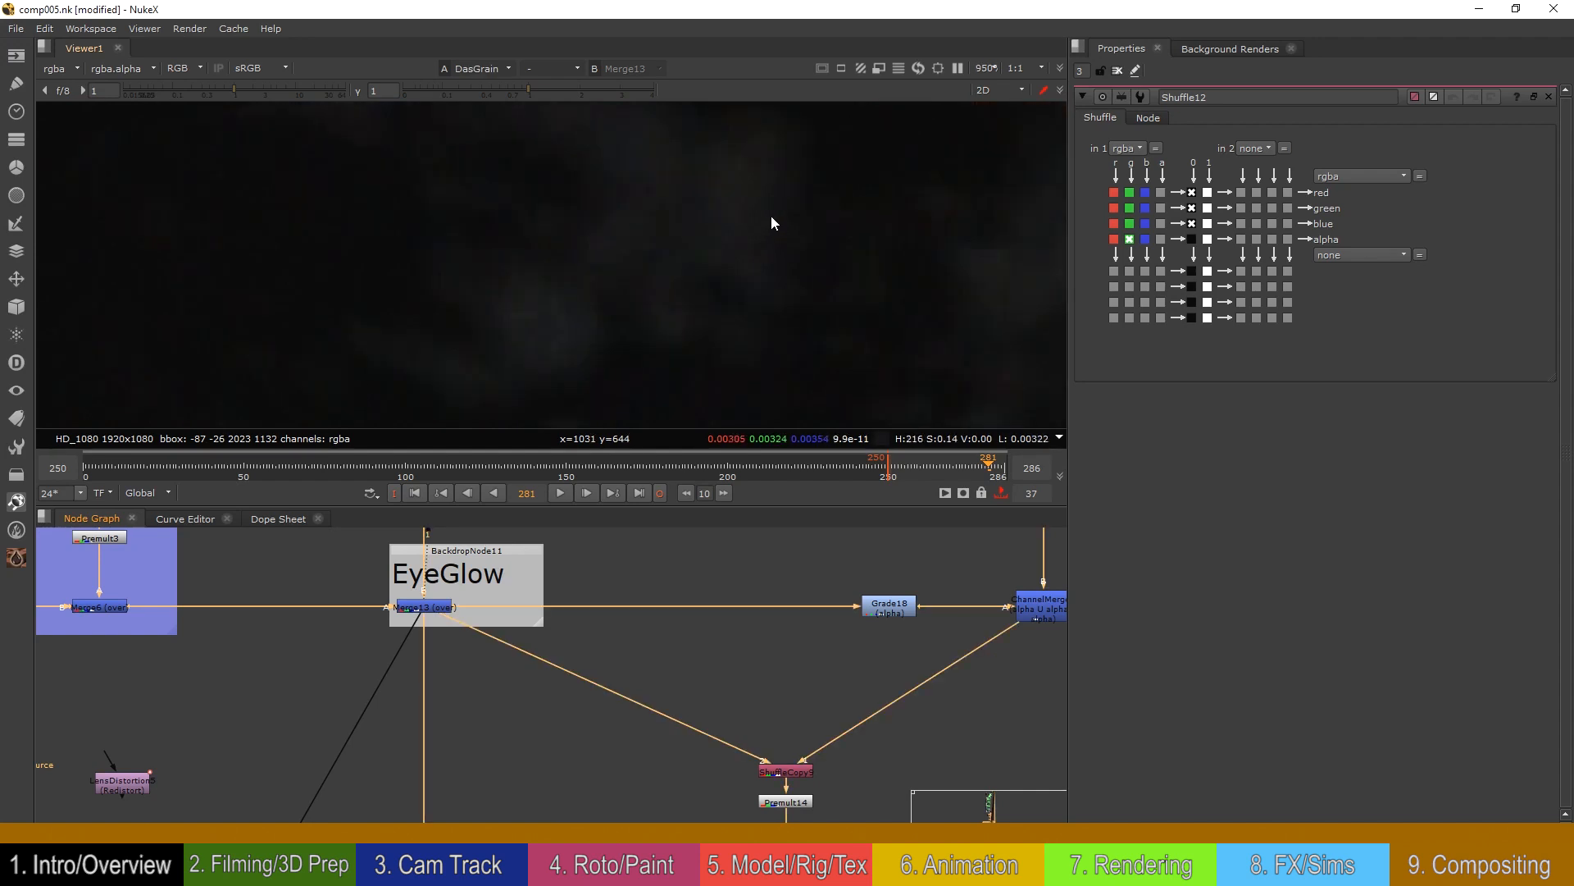
Step: Switch between the DasGrain and Merge13 outputs and review the regrained comp with the whole cat in view
{"action": "key", "text": "1"}
{"action": "key", "text": "2"}
{"action": "scroll", "coordinate": [696, 292], "scroll_direction": "down", "scroll_amount": 10}
{"action": "scroll", "coordinate": [696, 292], "scroll_direction": "down", "scroll_amount": 1}
{"action": "middle_click_drag", "start_coordinate": [748, 423], "coordinate": [721, 235]}
{"action": "scroll", "coordinate": [743, 365], "scroll_direction": "down", "scroll_amount": 5}
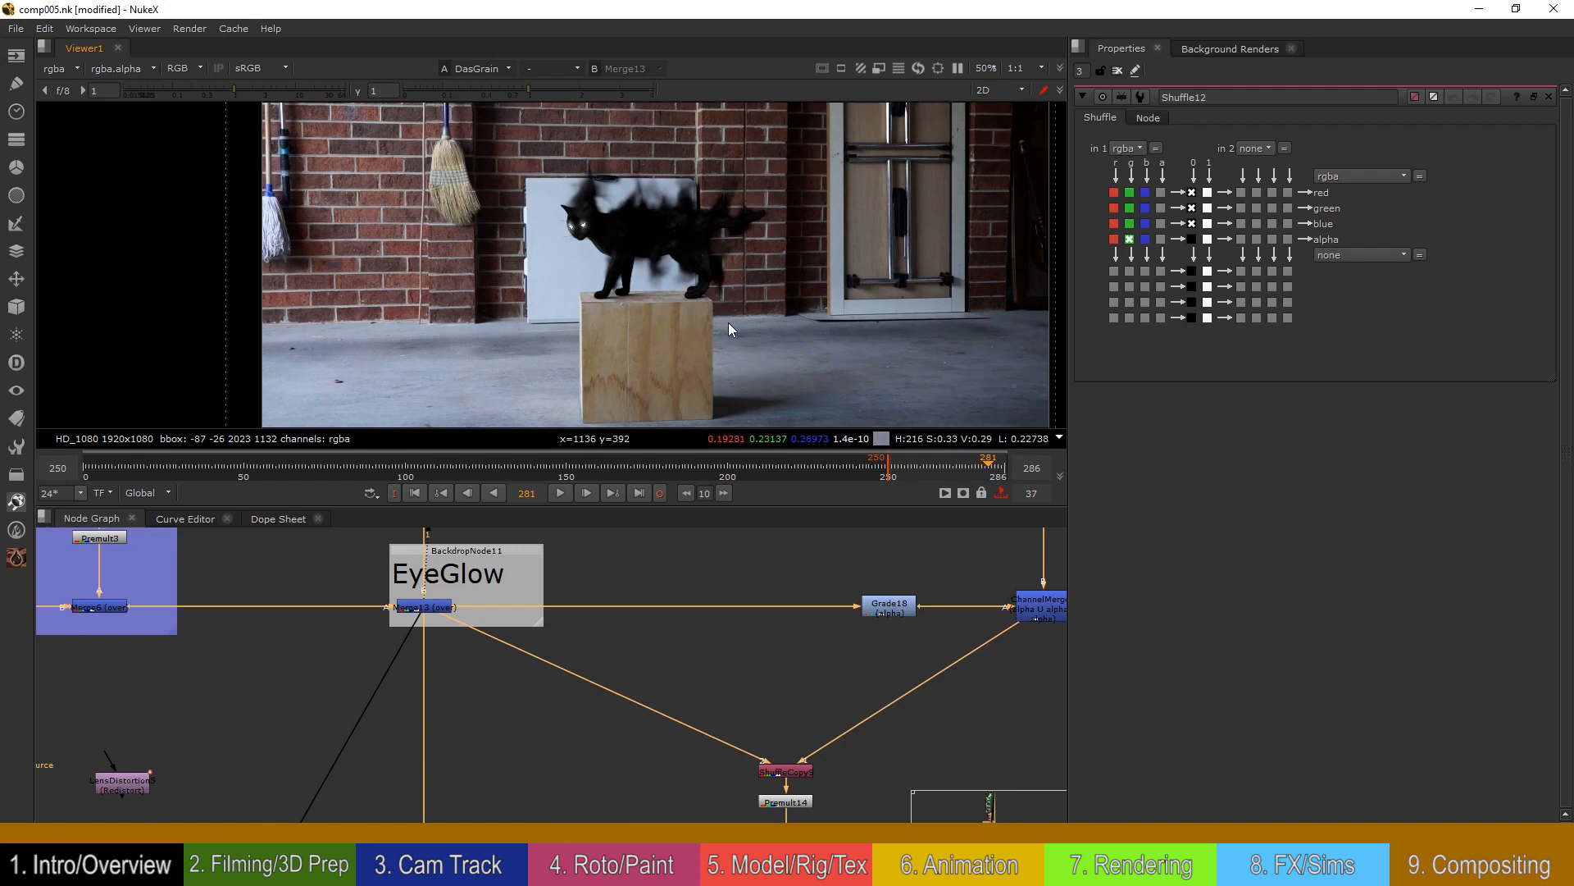
Step: Select a node further down the comp tree, past the Premult14 branch, and view its output
{"action": "middle_click_drag", "start_coordinate": [820, 768], "coordinate": [725, 648]}
{"action": "middle_click_drag", "start_coordinate": [810, 825], "coordinate": [531, 590]}
{"action": "left_click", "coordinate": [769, 792]}
{"action": "key", "text": "1"}
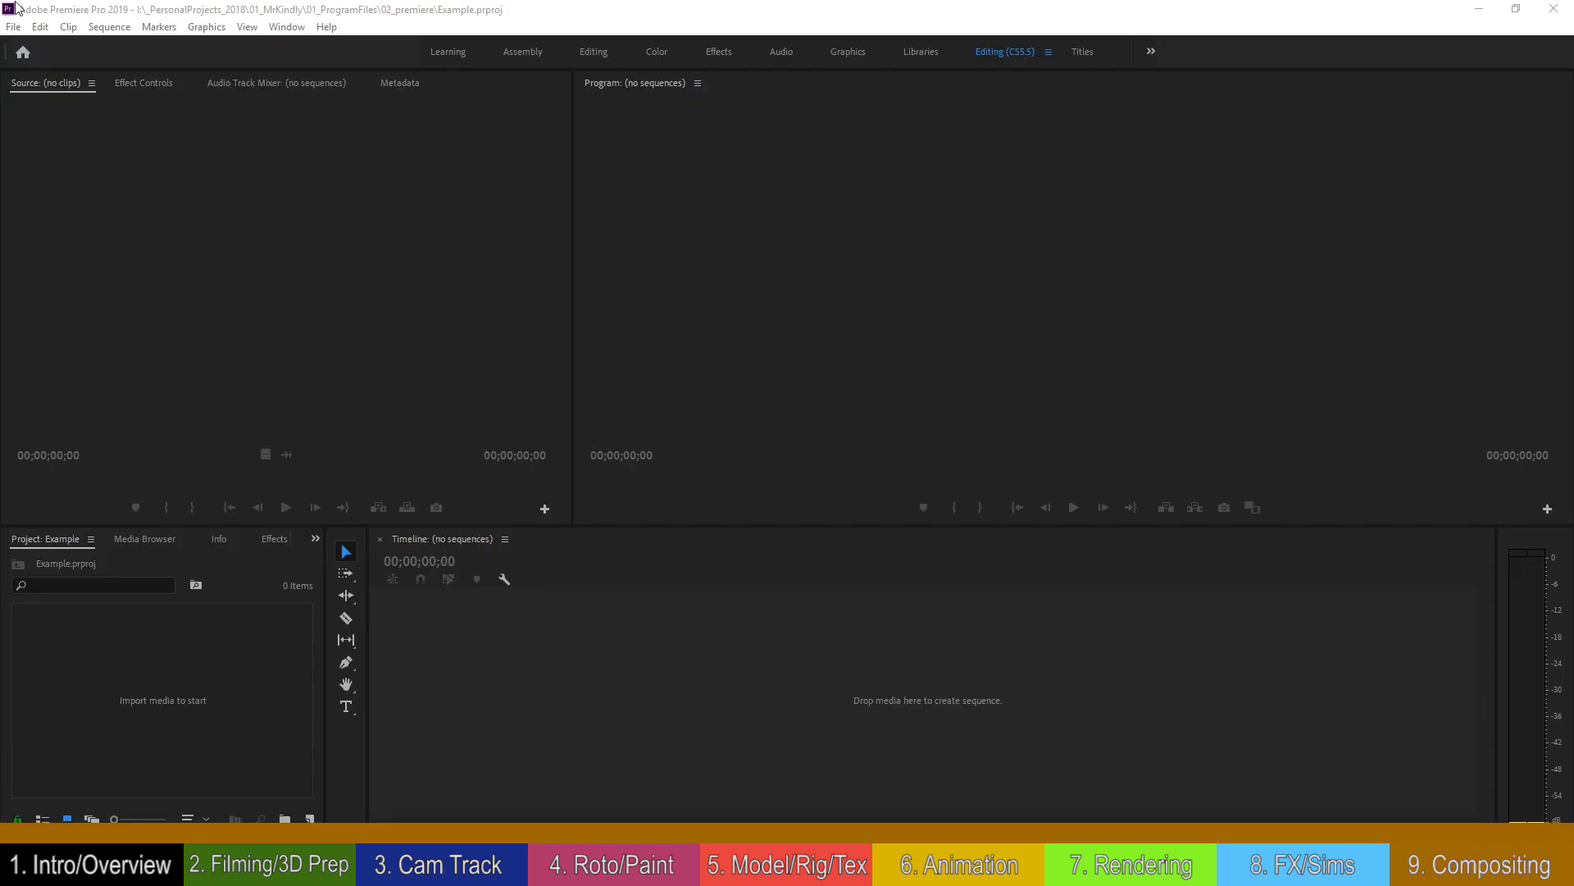
Step: Switch to Premiere Pro and create a sequence named Example with the DSLR 1080p24 preset
{"action": "left_click", "coordinate": [13, 26]}
{"action": "mouse_move", "coordinate": [123, 45]}
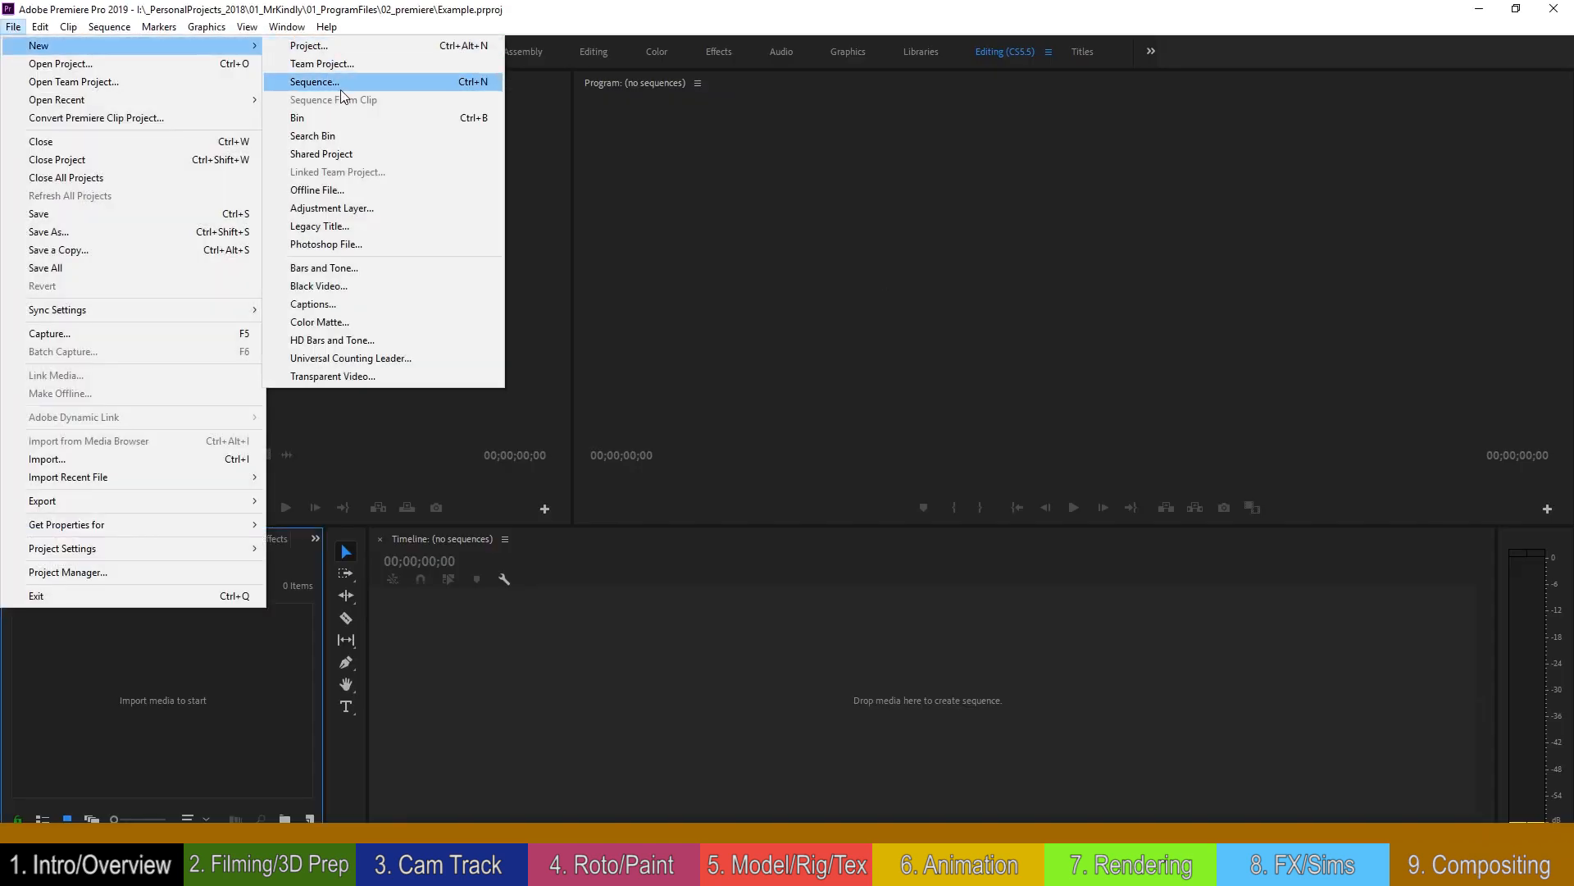
{"action": "left_click", "coordinate": [342, 86]}
{"action": "type", "text": "Example"}
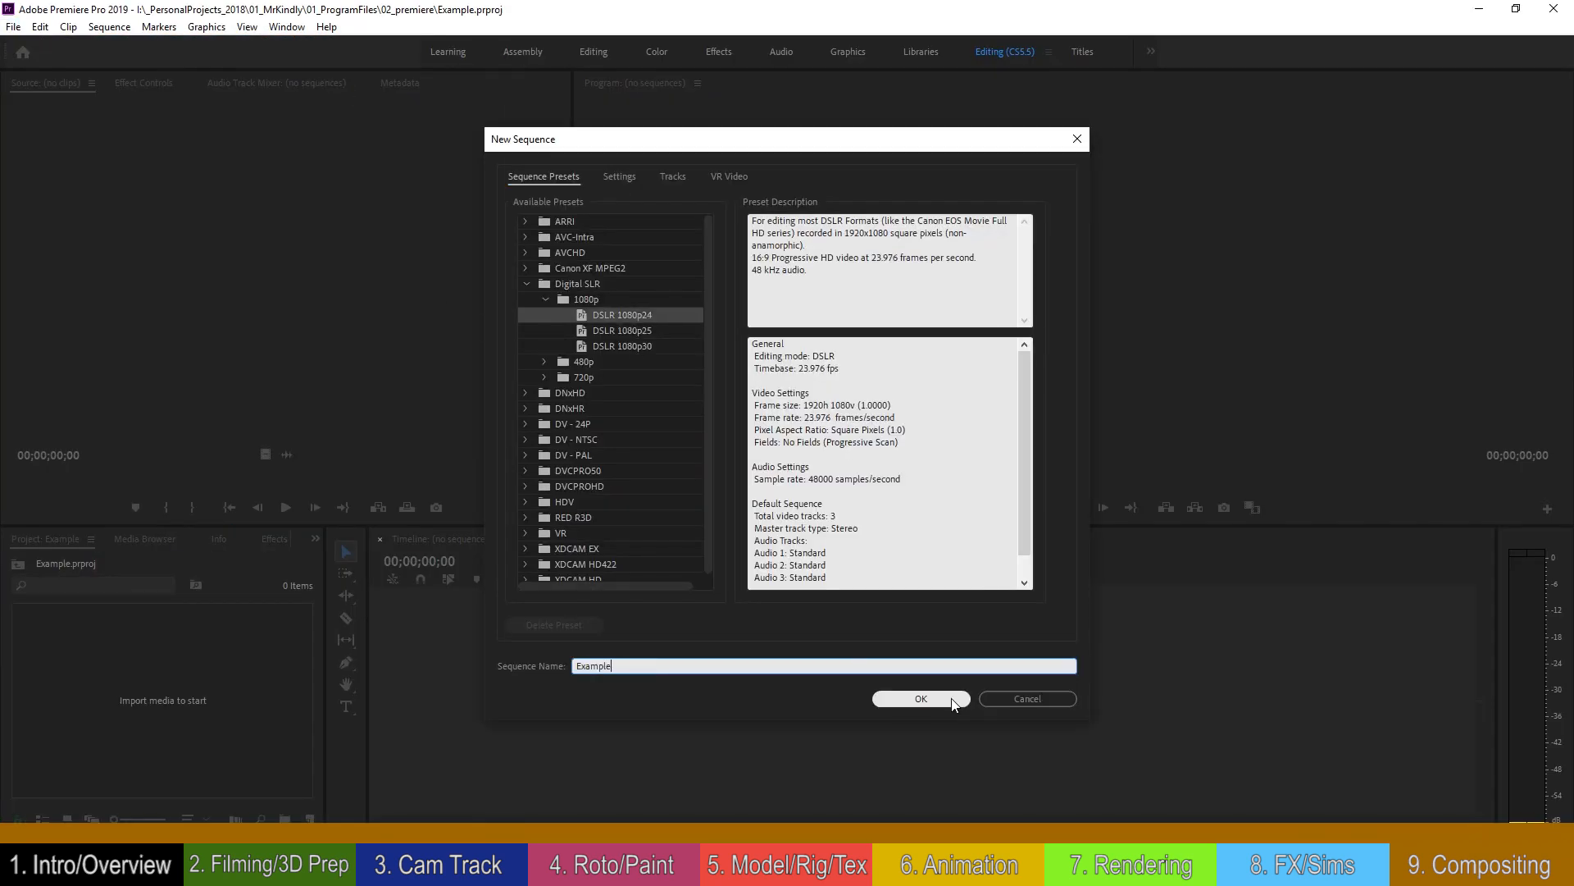
{"action": "left_click", "coordinate": [921, 697]}
Step: Import the rendered frames into the project as an image sequence starting at Render02.0003.JPG
{"action": "right_click", "coordinate": [243, 665]}
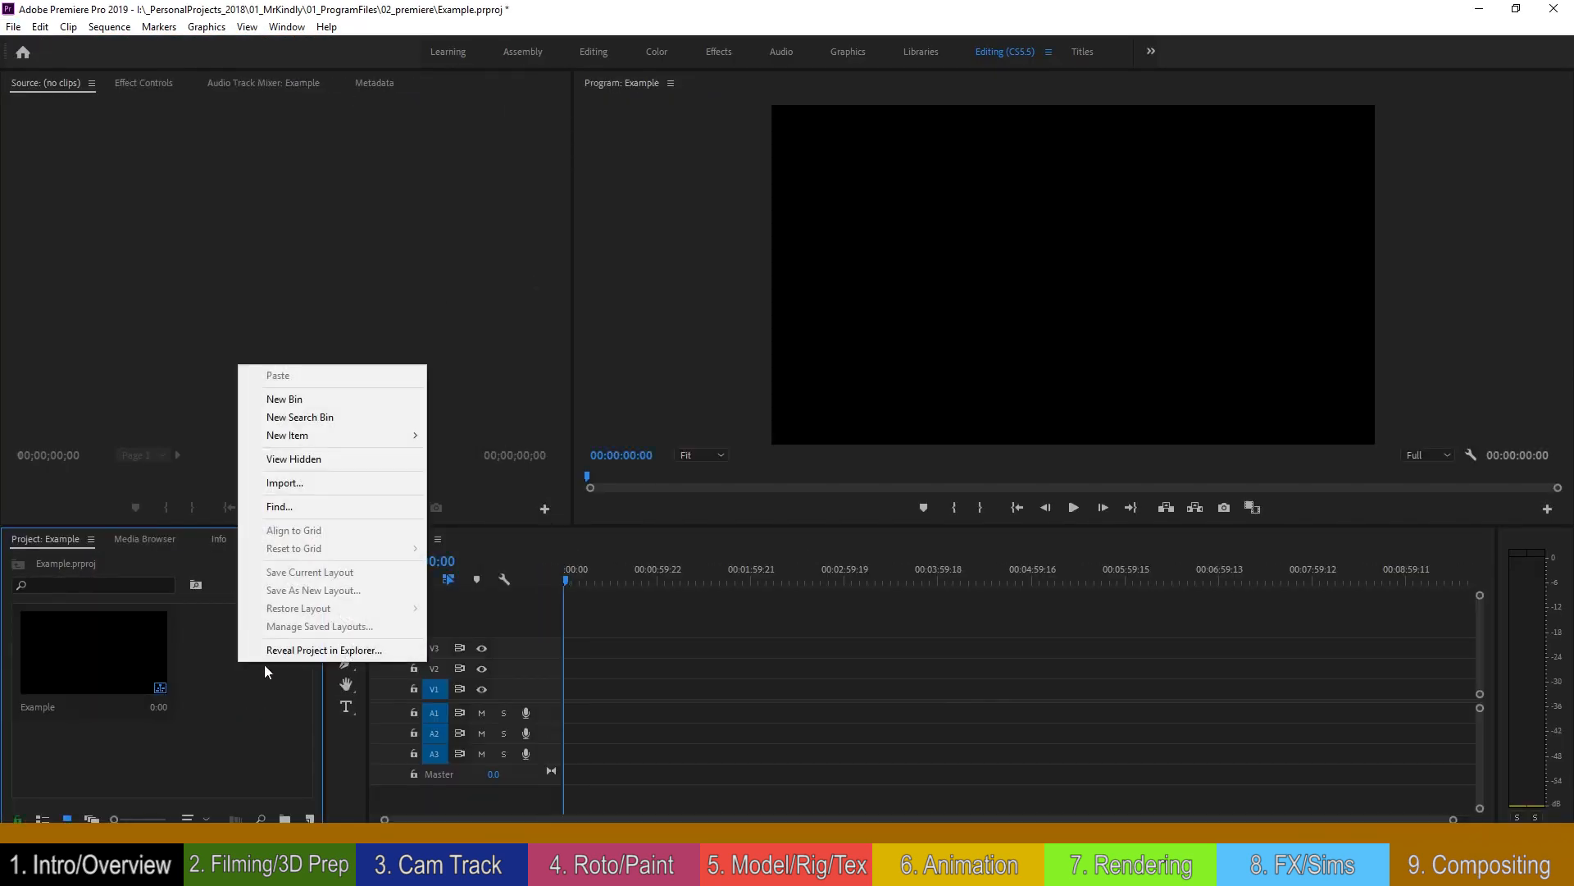
{"action": "left_click", "coordinate": [321, 484]}
{"action": "left_click", "coordinate": [469, 145]}
{"action": "left_click", "coordinate": [151, 393]}
{"action": "left_click", "coordinate": [710, 454]}
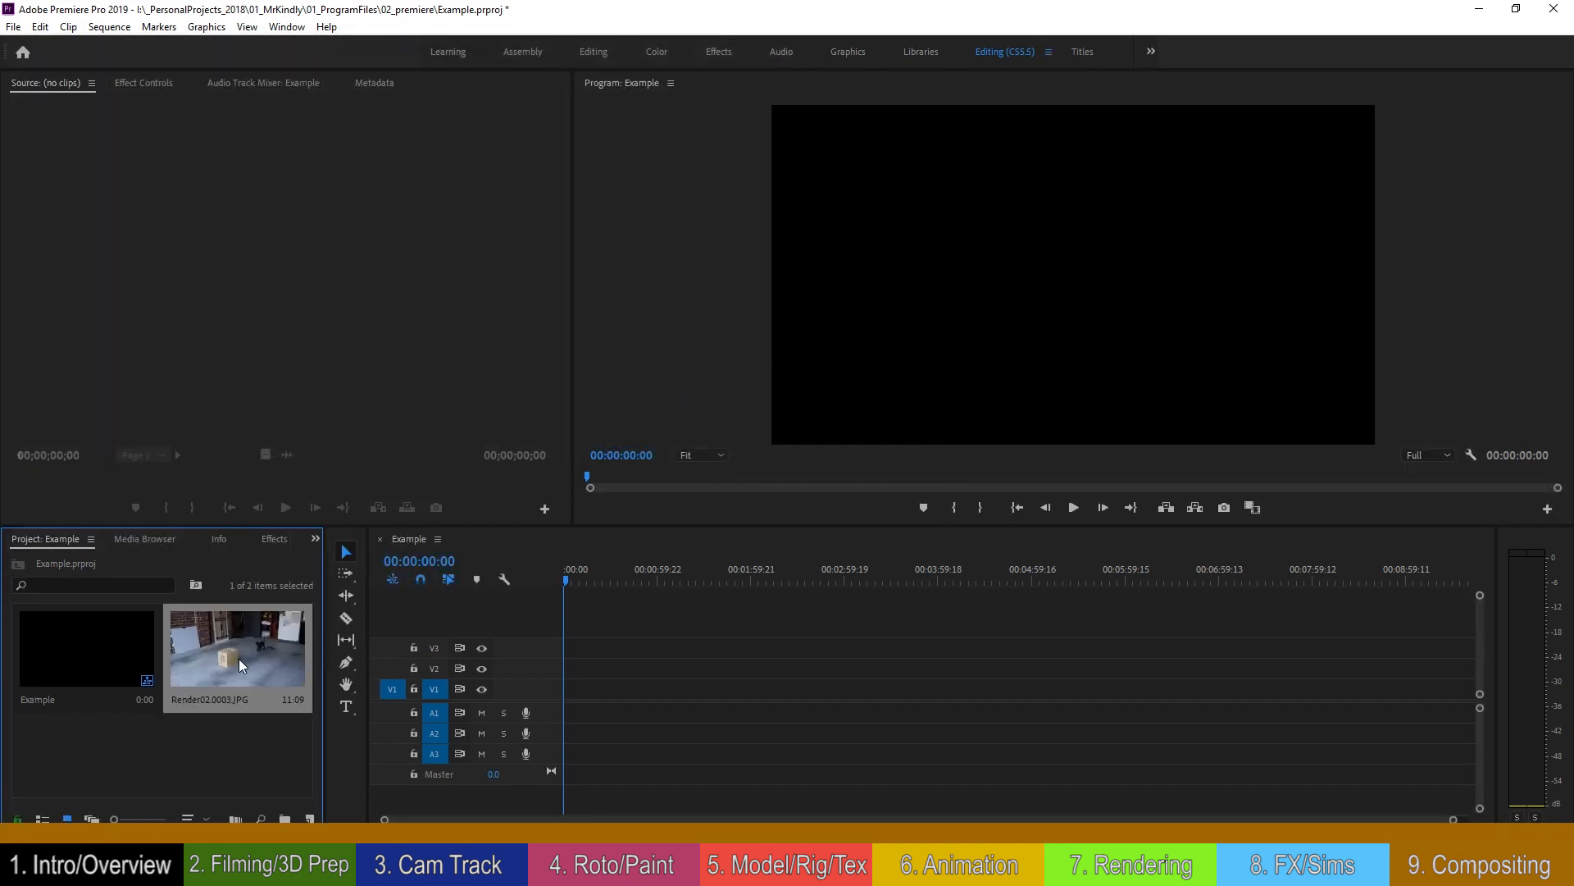
Step: Interpret the Render02.0003.JPG footage with an assumed frame rate of 24 fps
{"action": "right_click", "coordinate": [233, 648]}
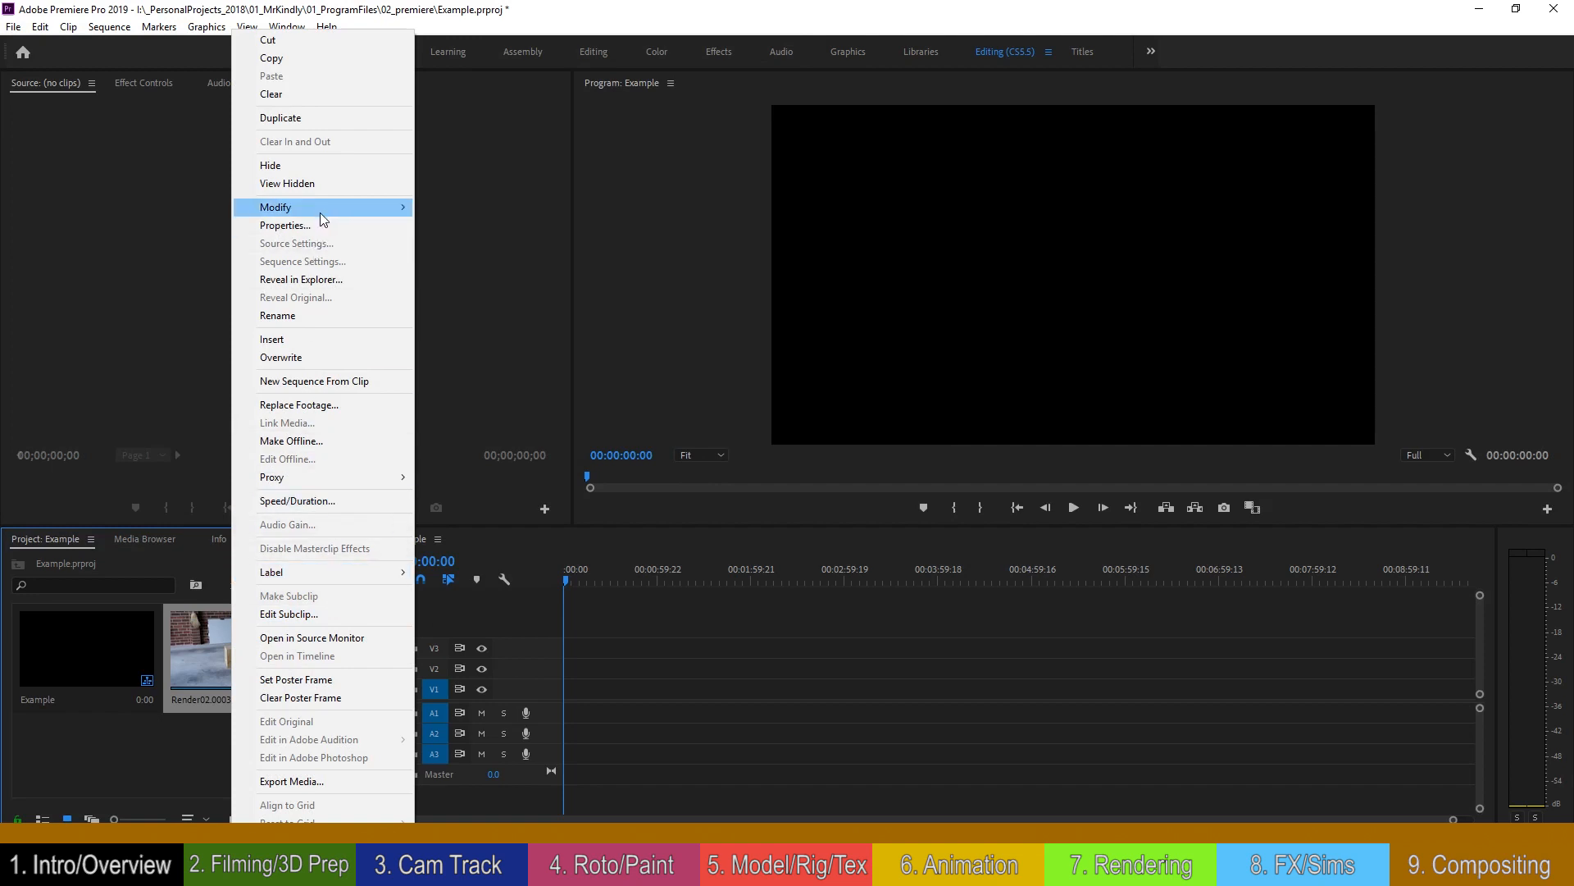
{"action": "mouse_move", "coordinate": [328, 208]}
{"action": "left_click", "coordinate": [473, 227]}
{"action": "left_click", "coordinate": [508, 239]}
{"action": "type", "text": "24"}
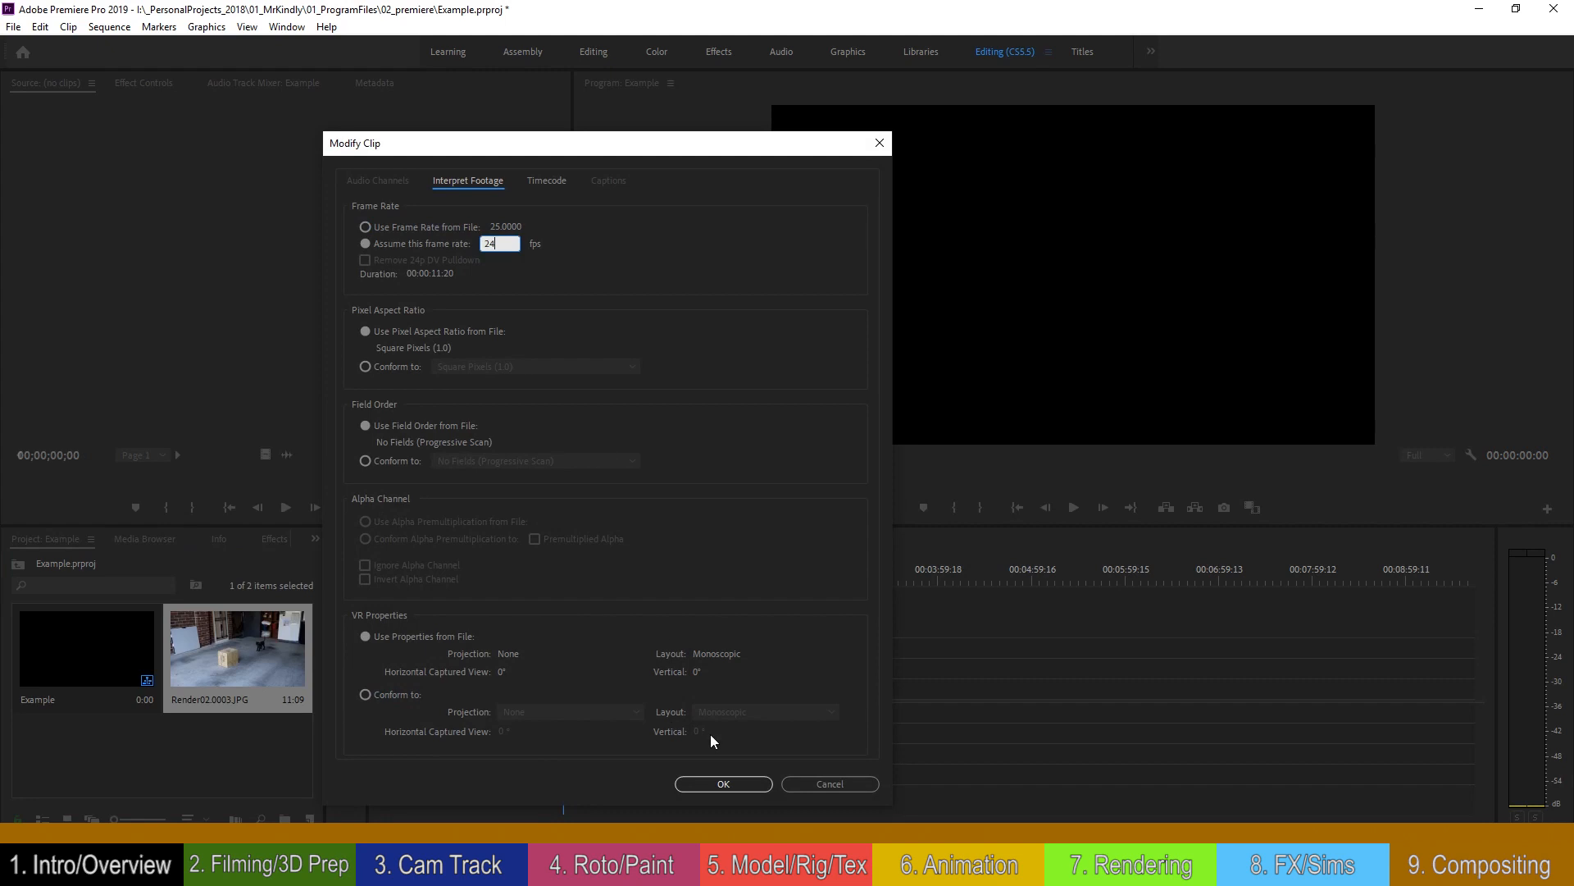
{"action": "left_click", "coordinate": [728, 785]}
Step: Place the Render02.0003.JPG clip at the start of track V1 and play back the Example sequence
{"action": "left_click_drag", "start_coordinate": [238, 697], "coordinate": [611, 689]}
{"action": "key", "text": "space"}
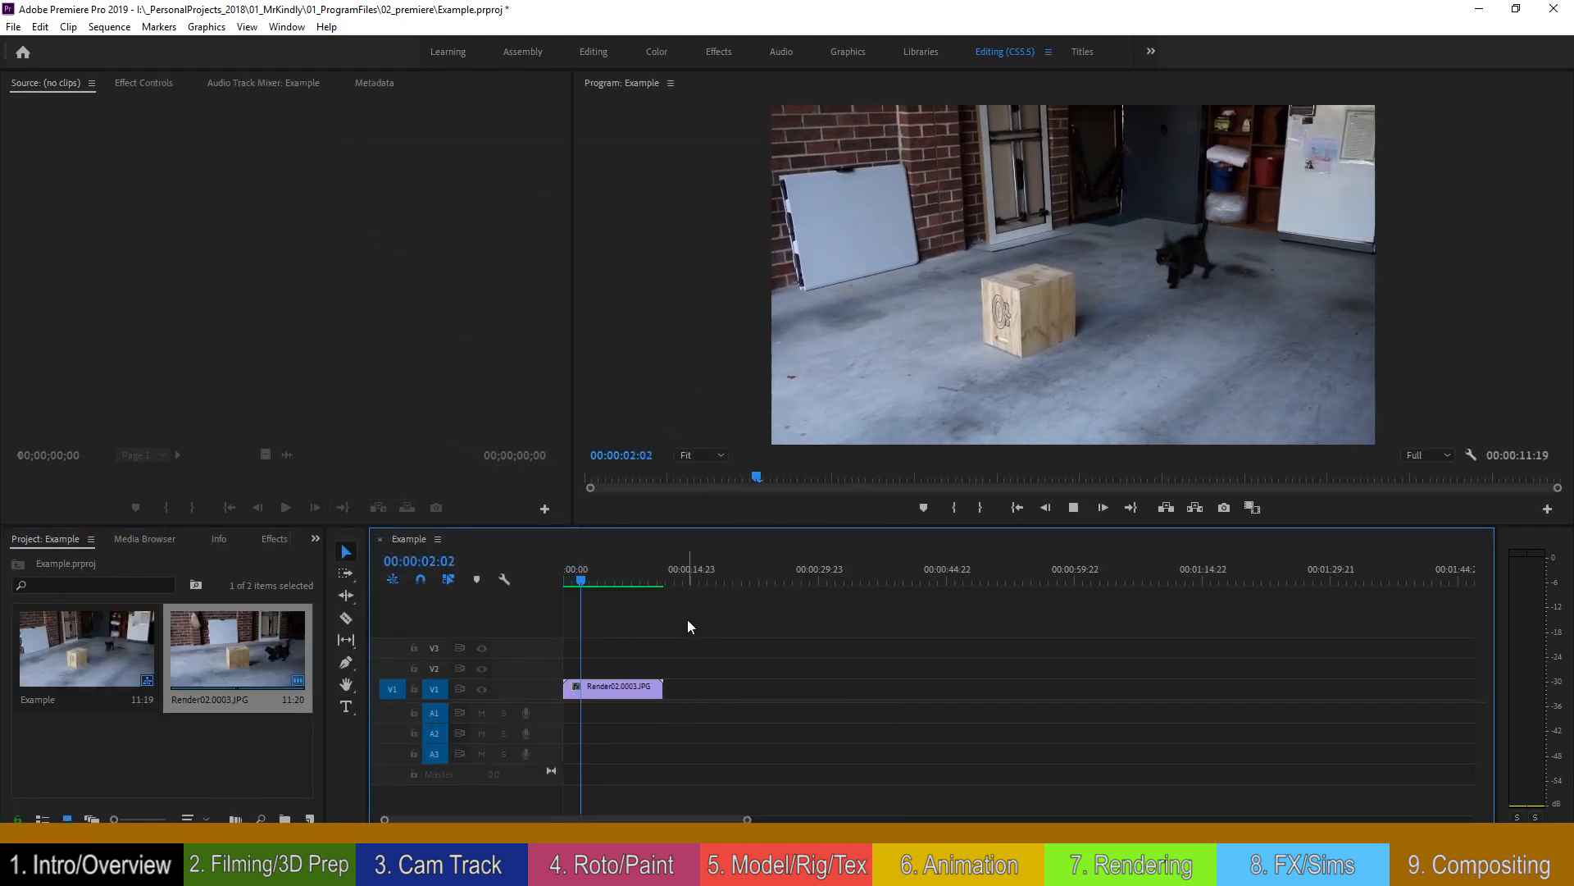